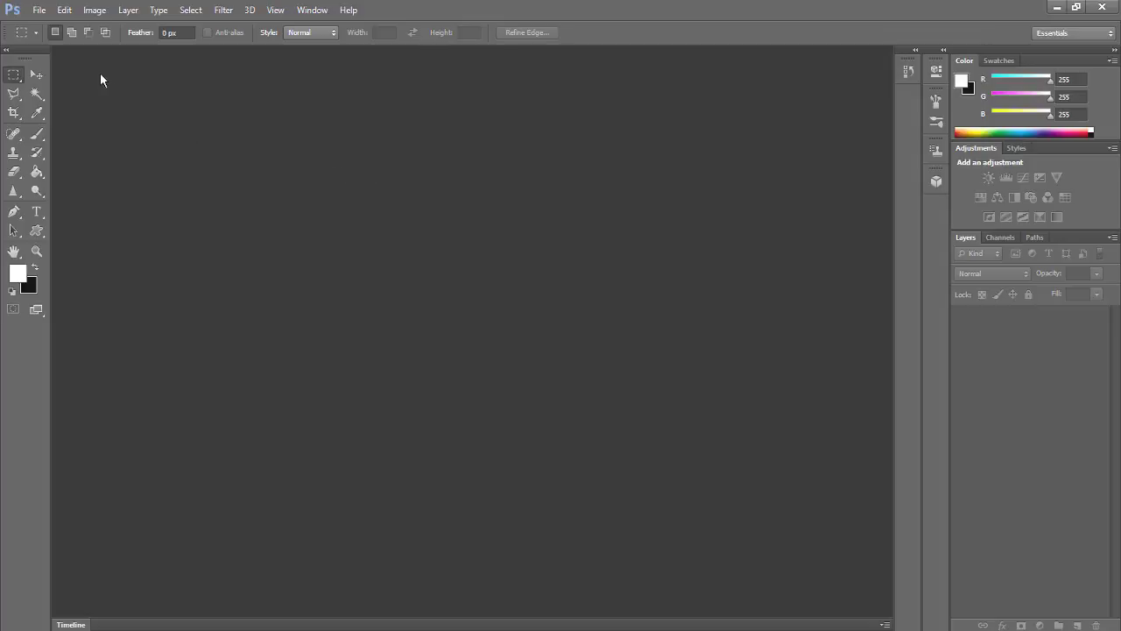
Create a new document from the 1280 px X 720 px preset at 300 pixels/inch with white background contents
left_click(40, 11)
left_click(61, 31)
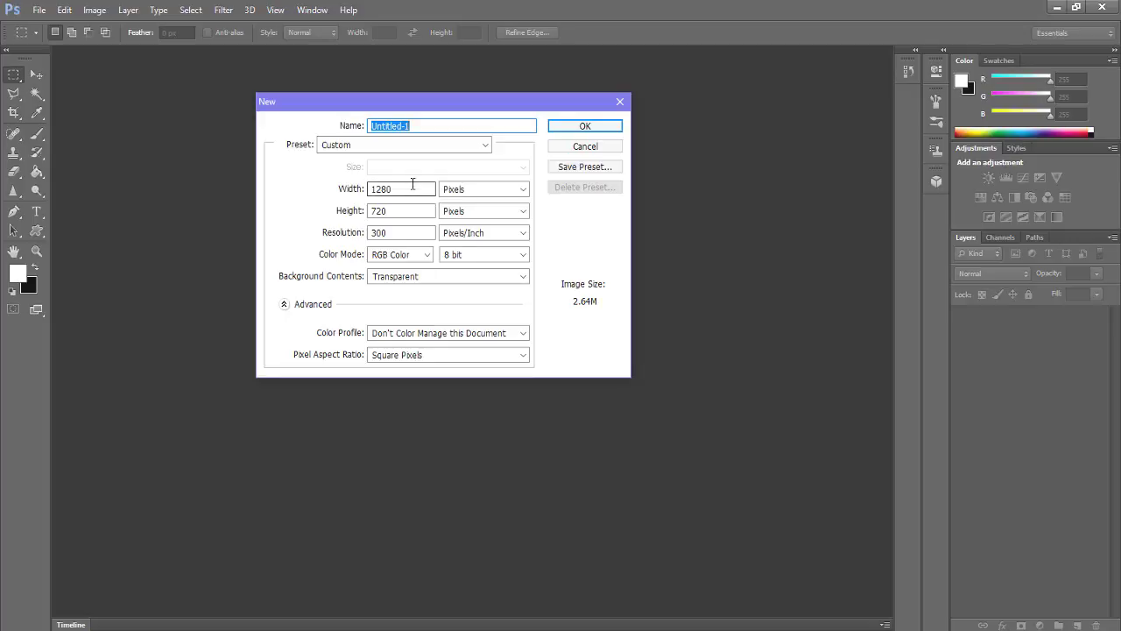
double_click(412, 183)
left_click(404, 206)
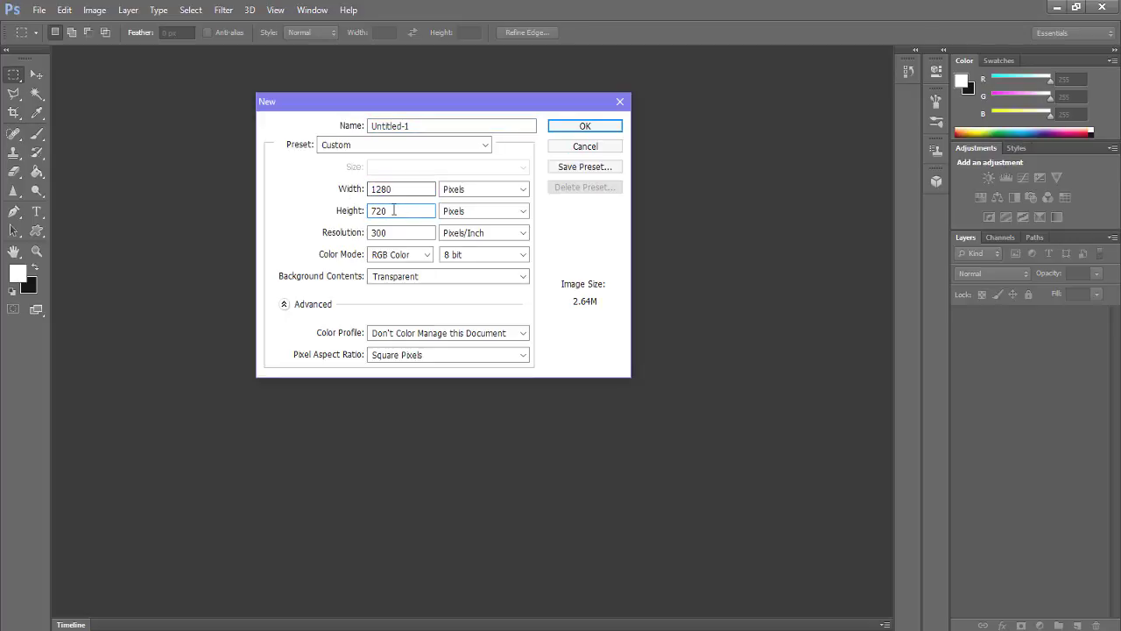
left_click(392, 146)
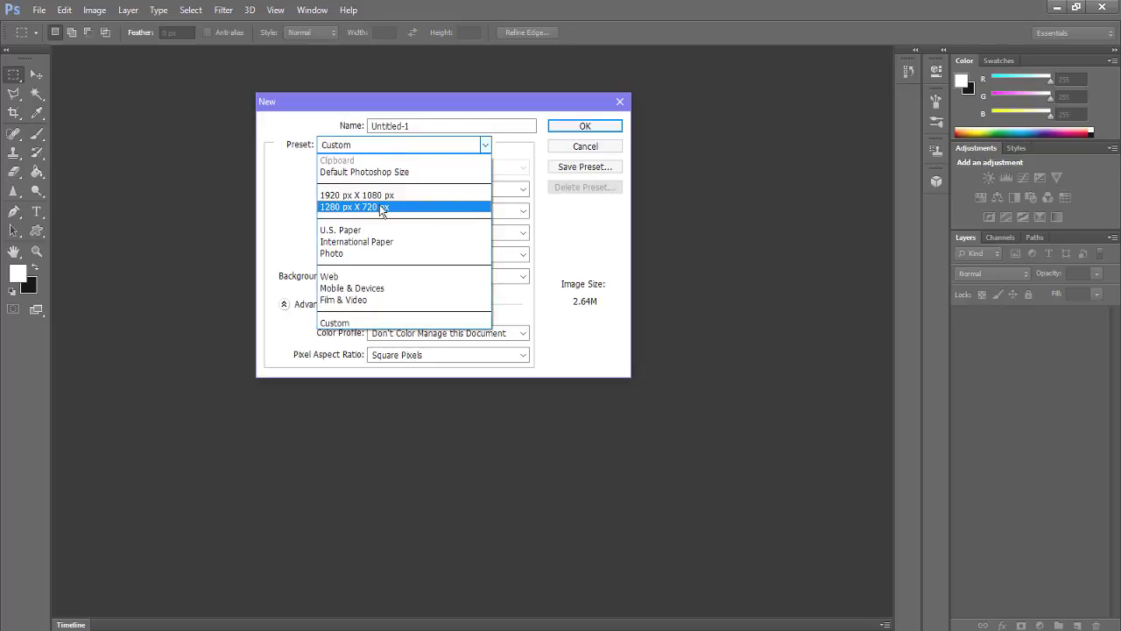
left_click(385, 208)
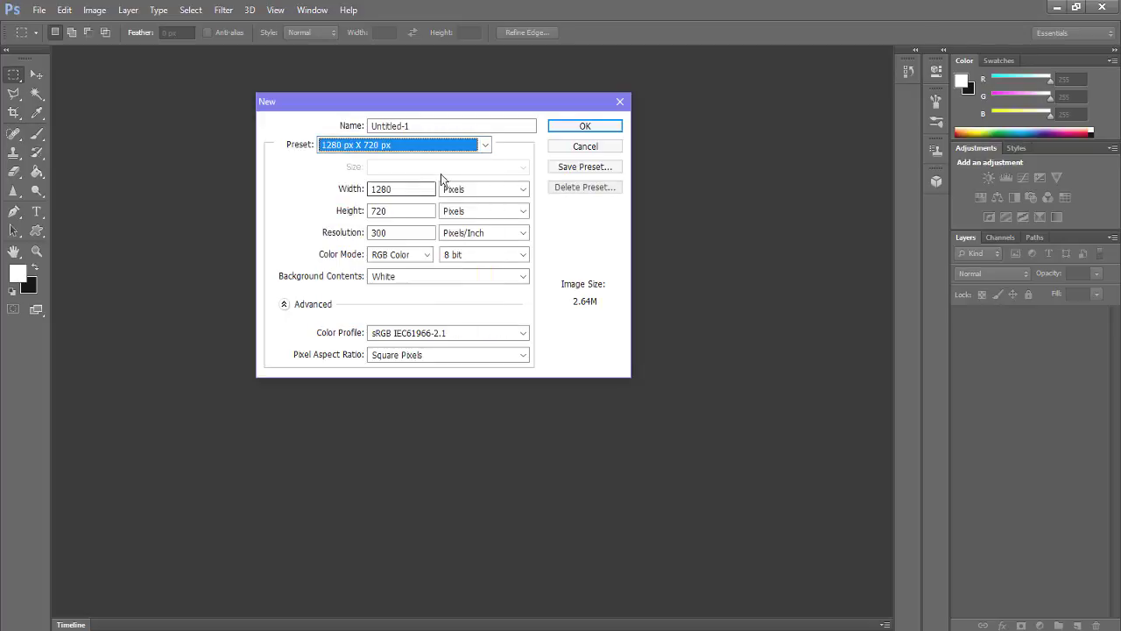
left_click(420, 283)
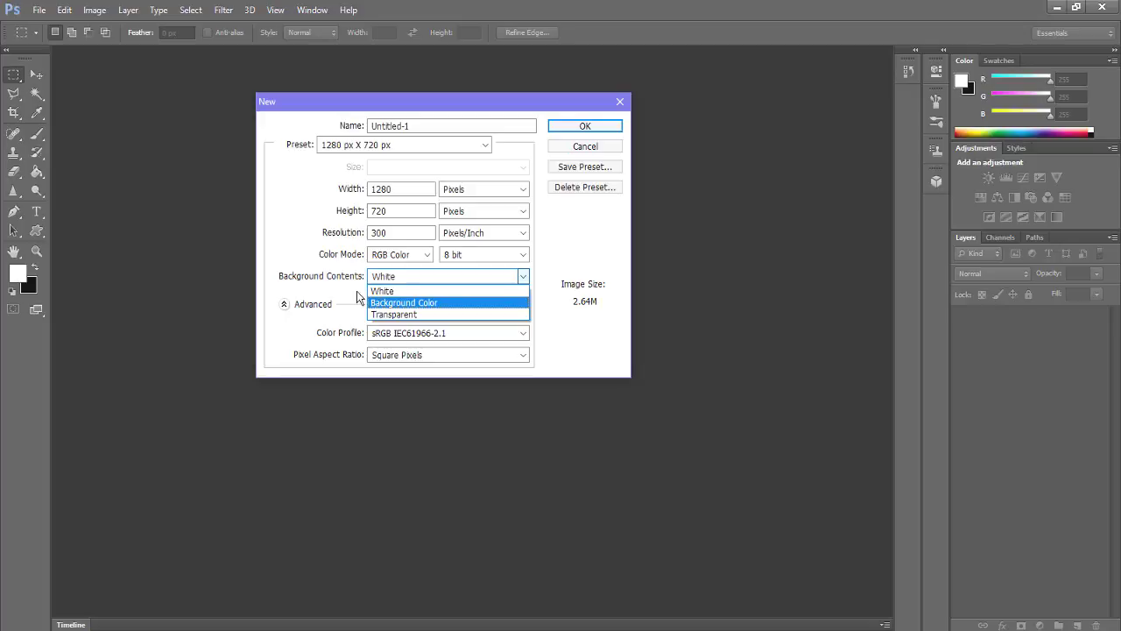
left_click(396, 314)
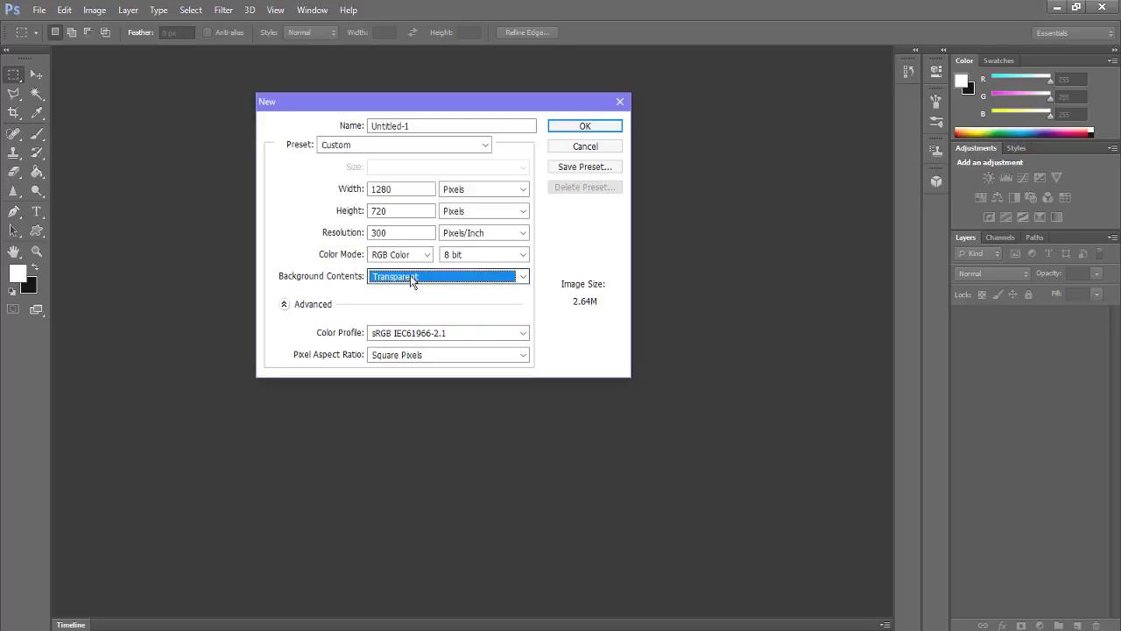
left_click(409, 277)
left_click(406, 291)
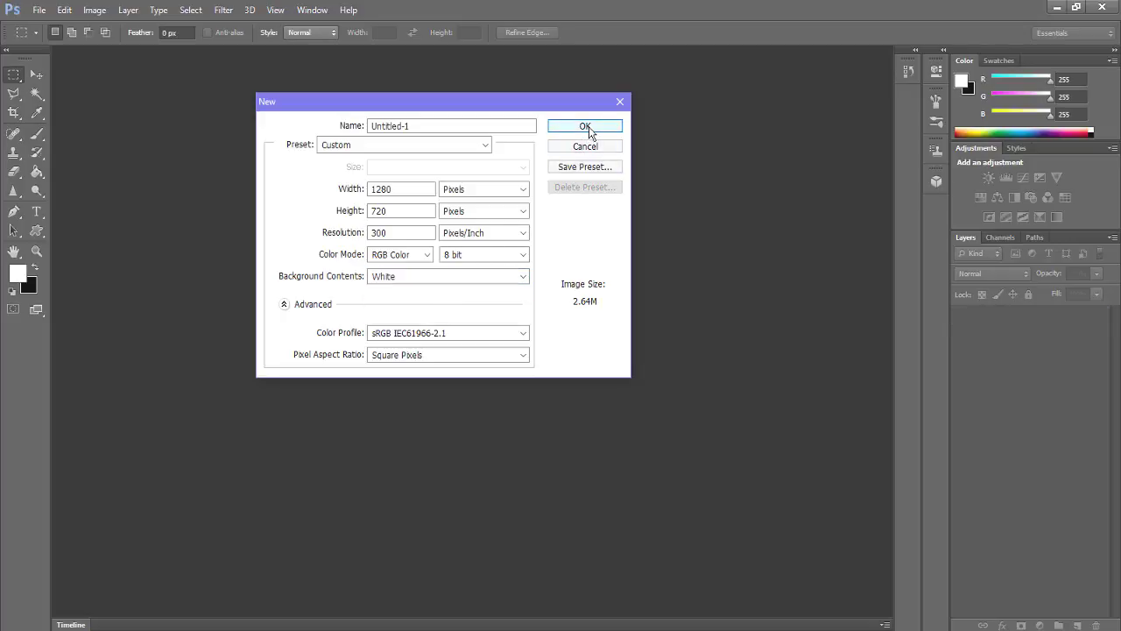
left_click(586, 128)
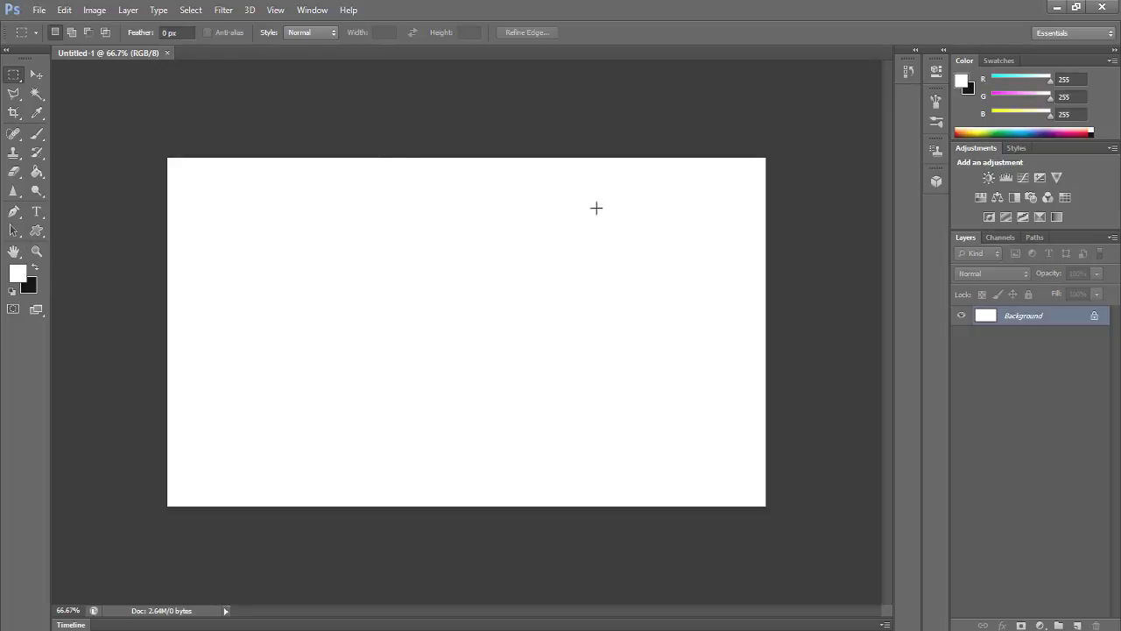
Start opening an image and browse to the Screenshots folder under Documents, Electronic Arts, The Sims 4
left_click(40, 10)
left_click(55, 39)
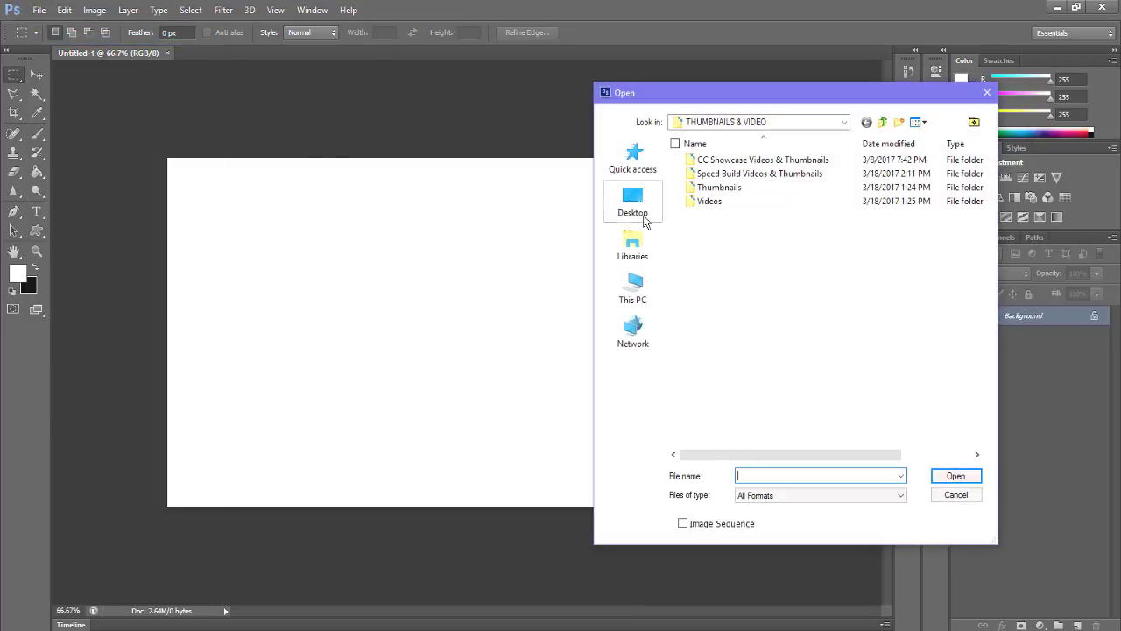
left_click(637, 252)
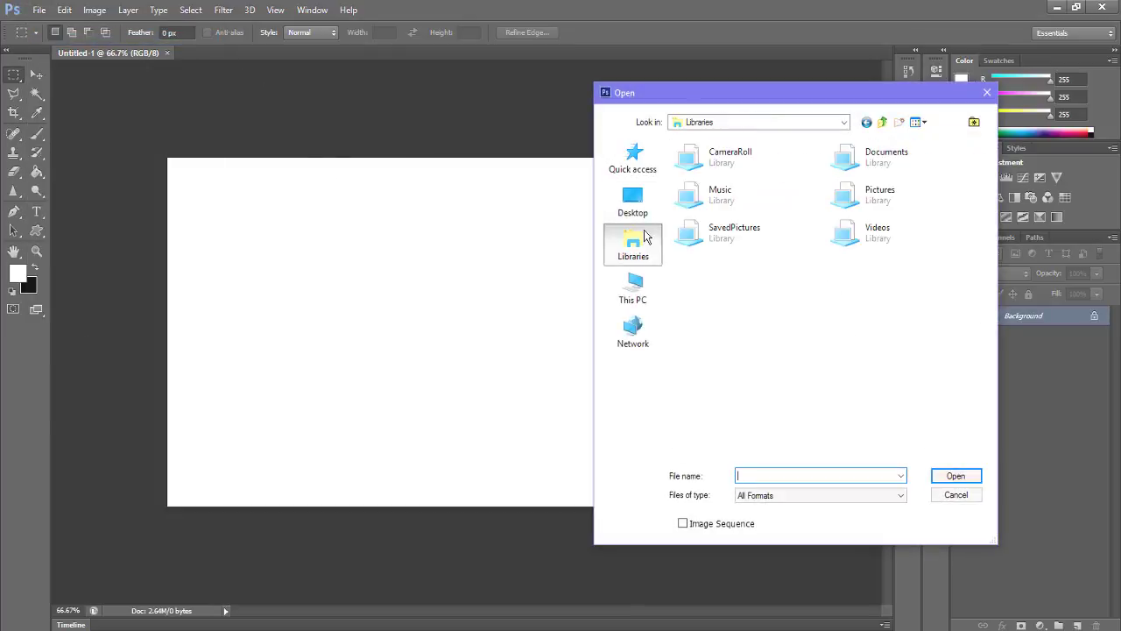
double_click(885, 158)
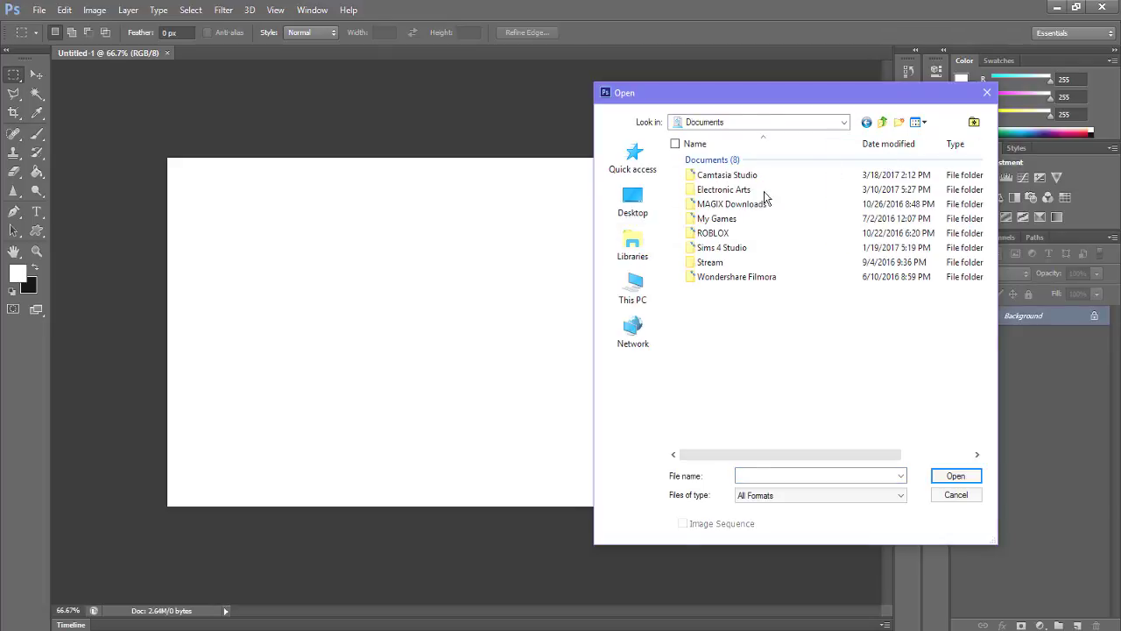
double_click(751, 193)
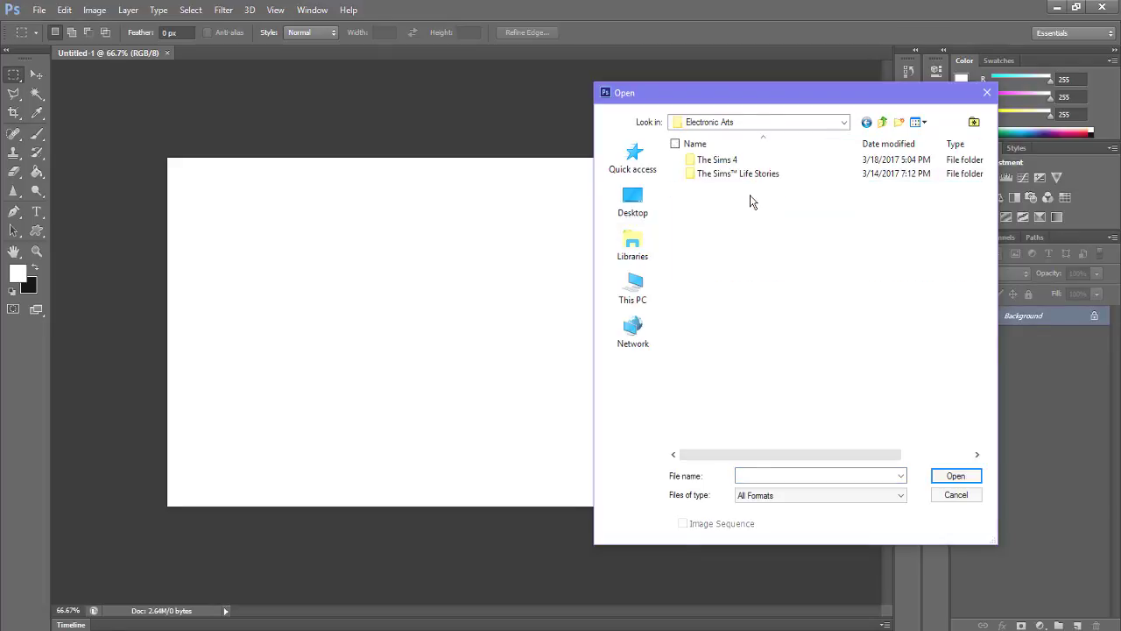
double_click(749, 160)
double_click(718, 255)
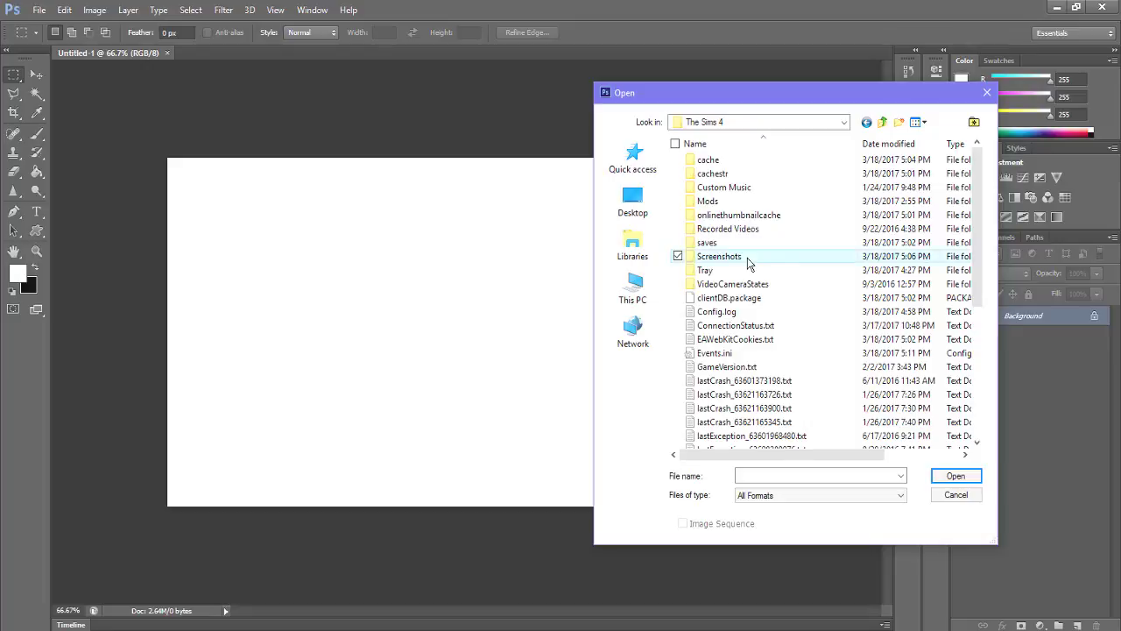
Open the character screenshot 03-18-17_5-06-17 PM.png from near the end of the Screenshots folder
scroll(792, 281, "down", 5)
scroll(792, 284, "down", 5)
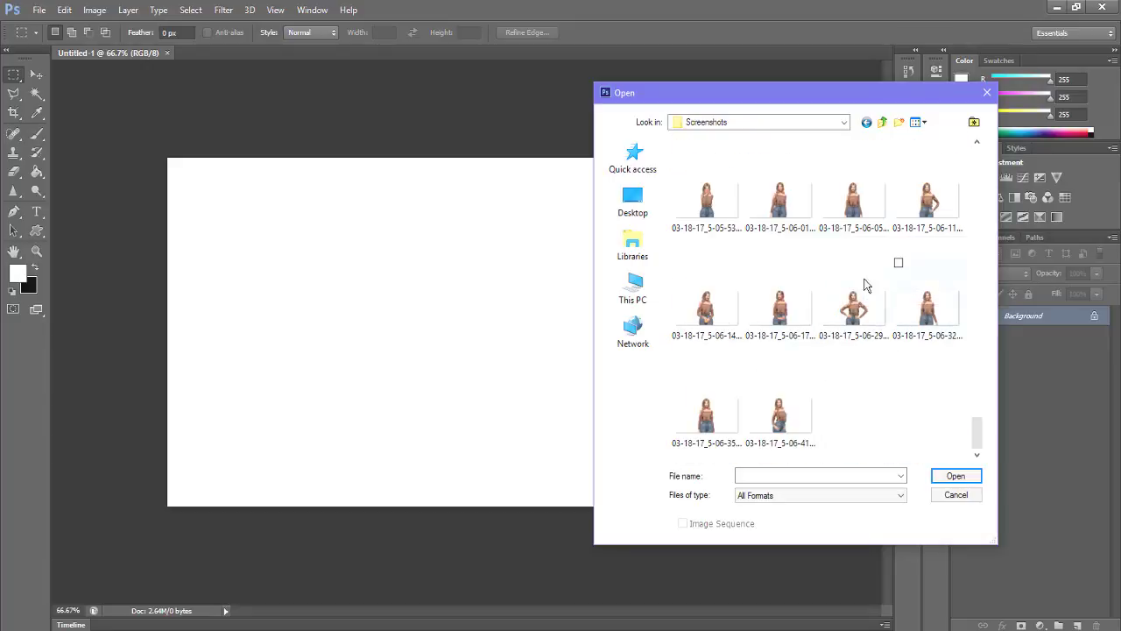
left_click_drag(891, 91, 608, 87)
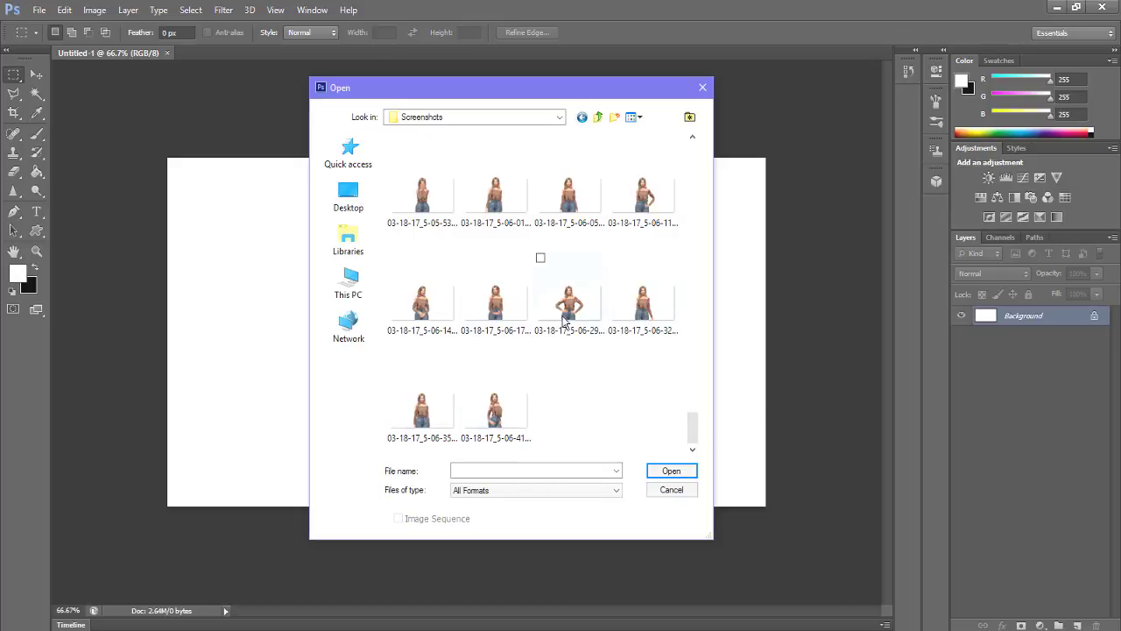
scroll(565, 319, "up", 2)
scroll(533, 363, "down", 3)
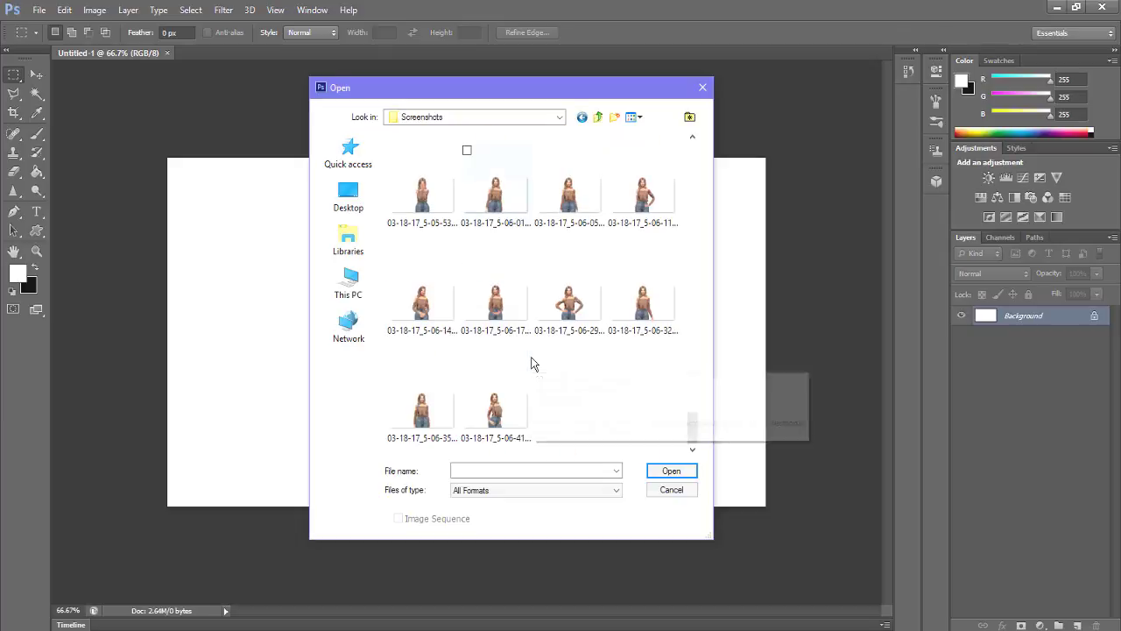
double_click(503, 325)
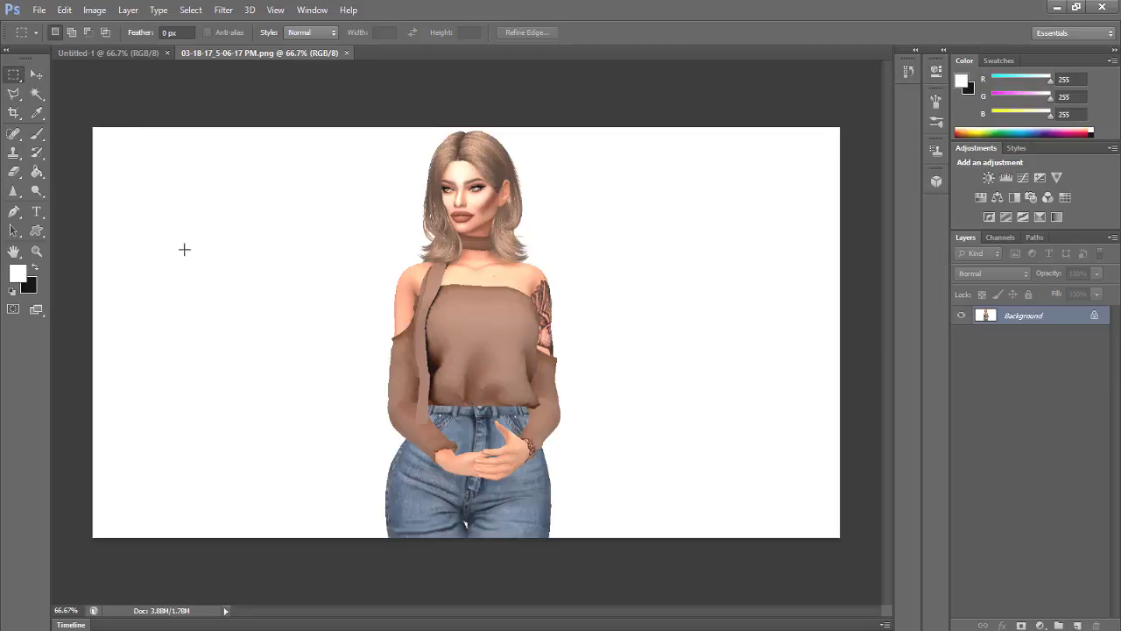
Erase the white background around the character with the Magic Eraser Tool at tolerance 32
left_click(13, 173)
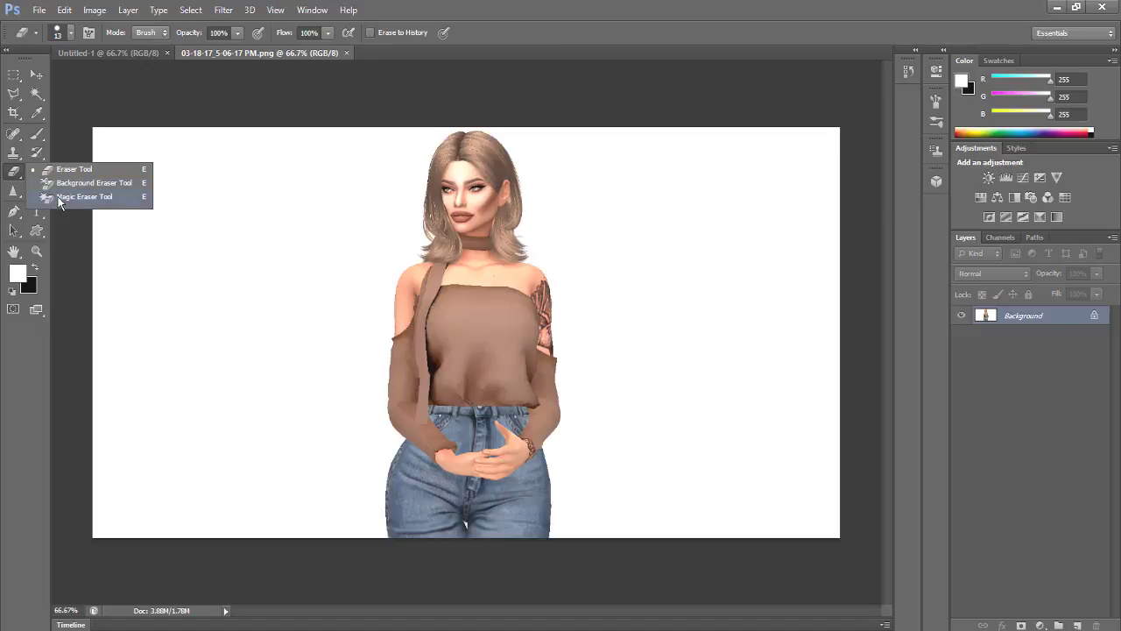
left_click(60, 198)
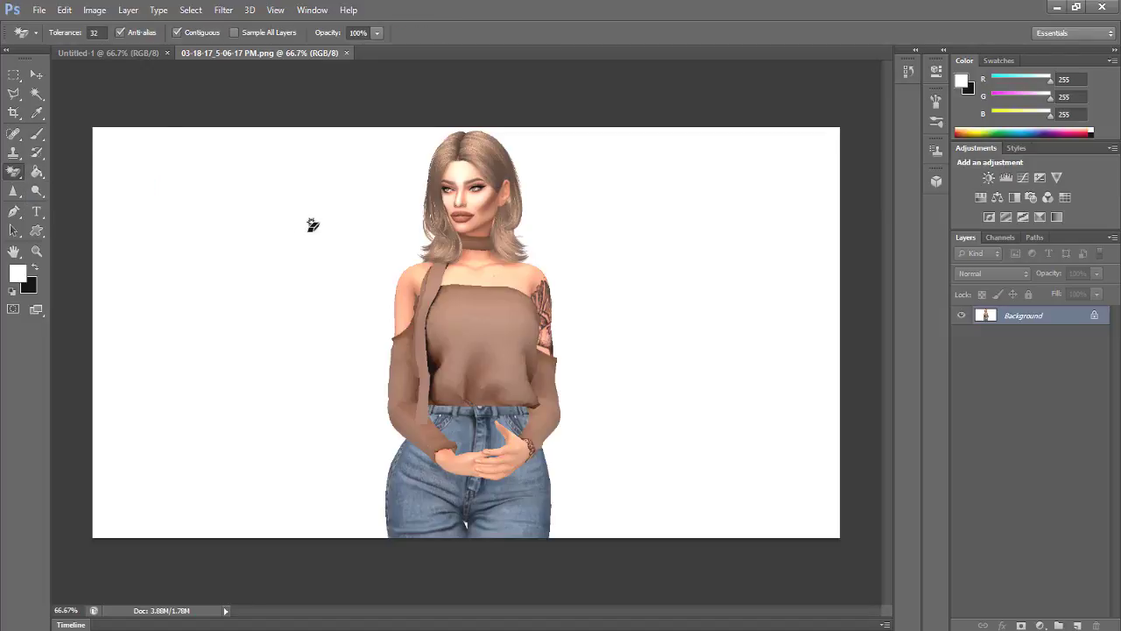
left_click(312, 225)
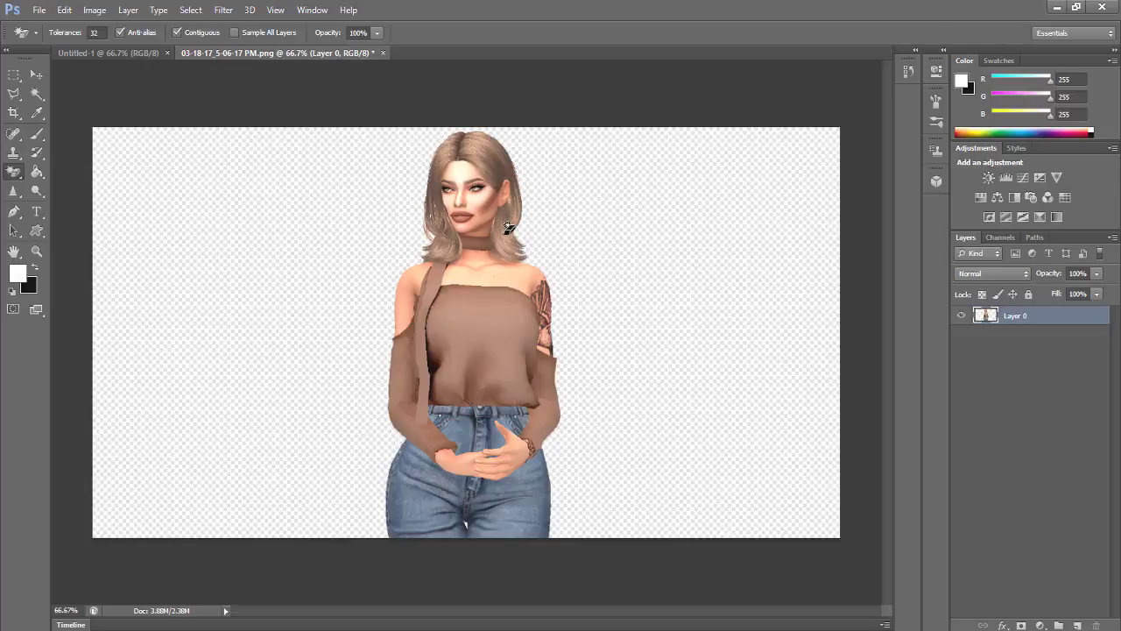
Apply a Brightness/Contrast adjustment to the character image with brightness 15 and slightly raised contrast
left_click(133, 52)
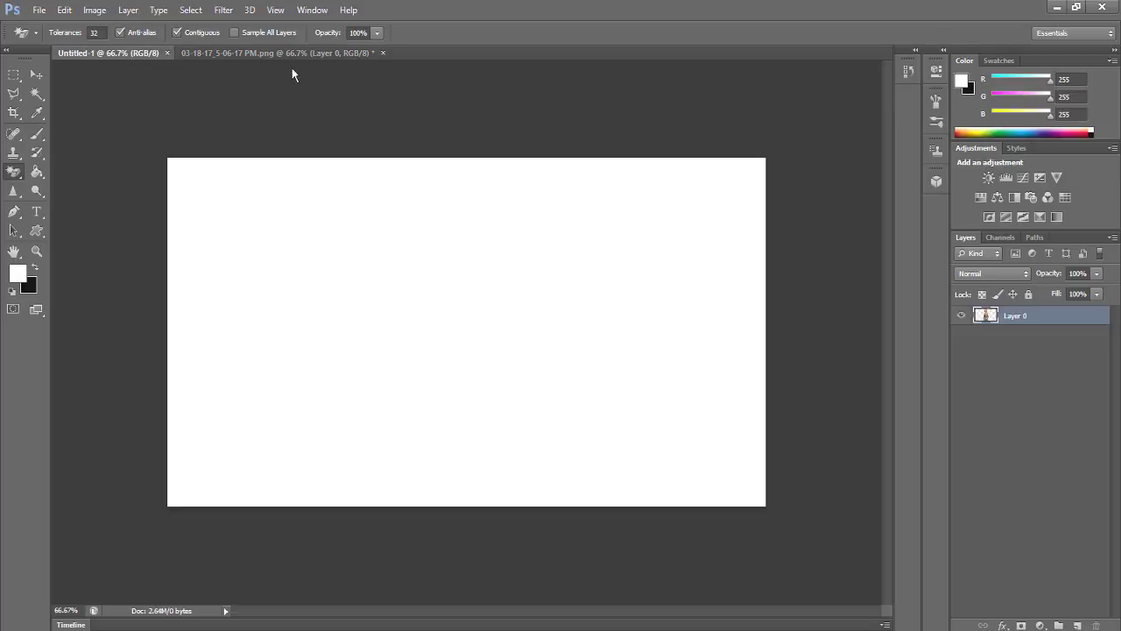
left_click(274, 52)
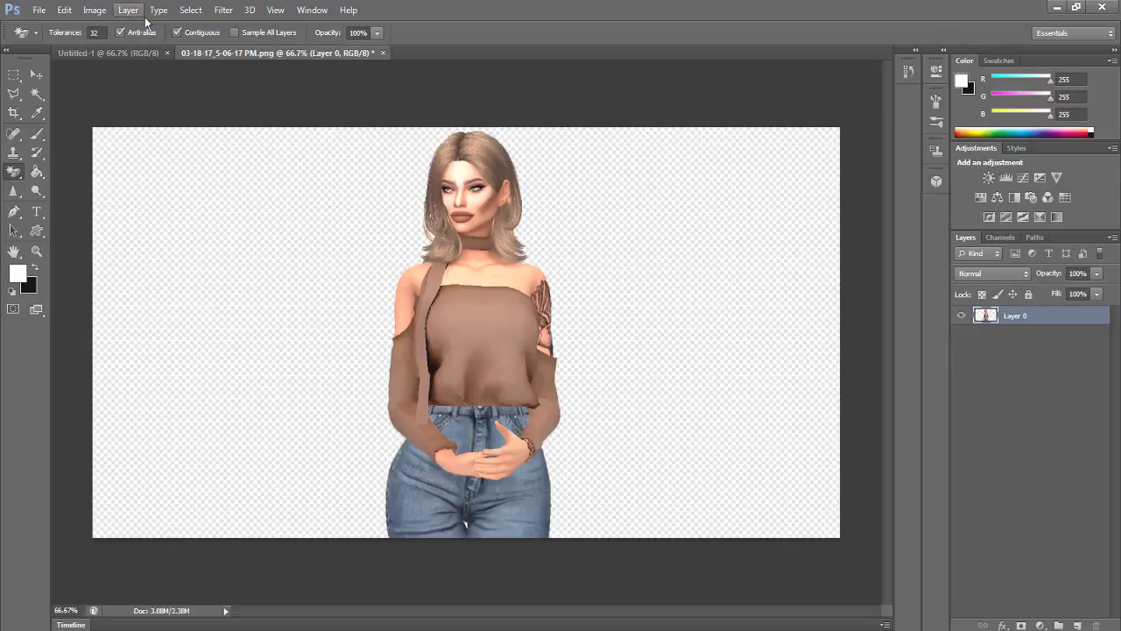
left_click(65, 10)
left_click(91, 11)
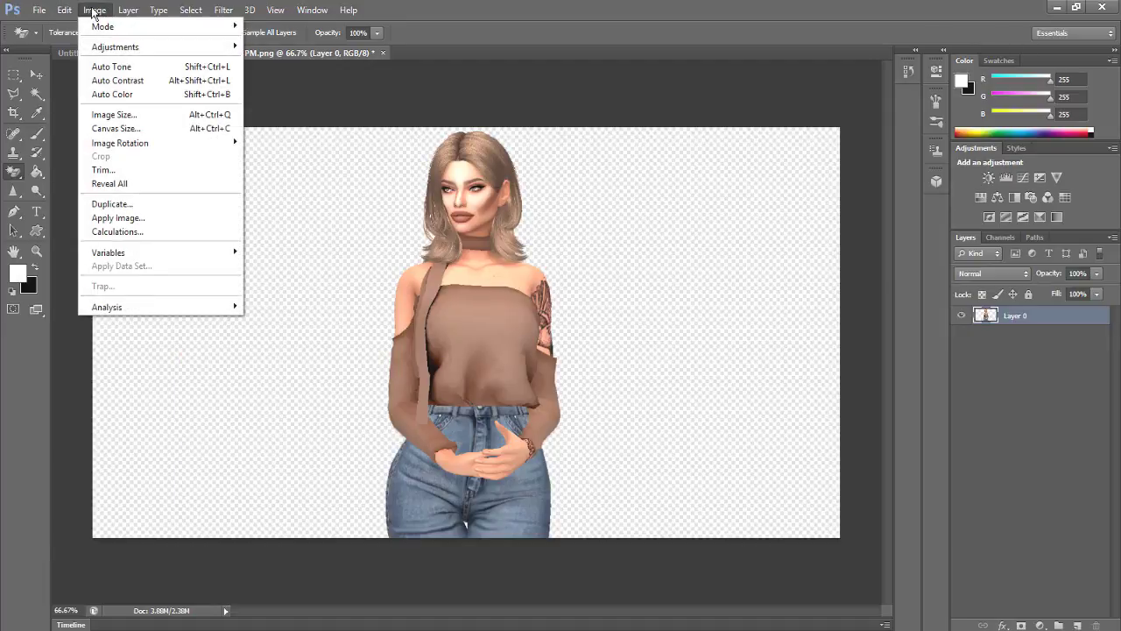
mouse_move(226, 46)
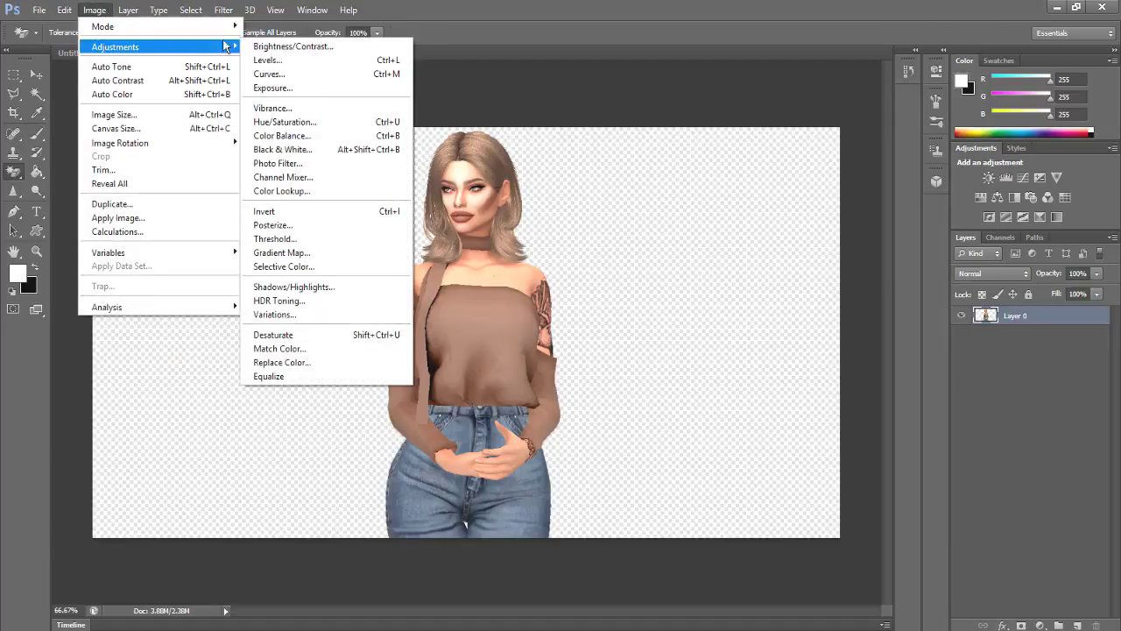
left_click(309, 48)
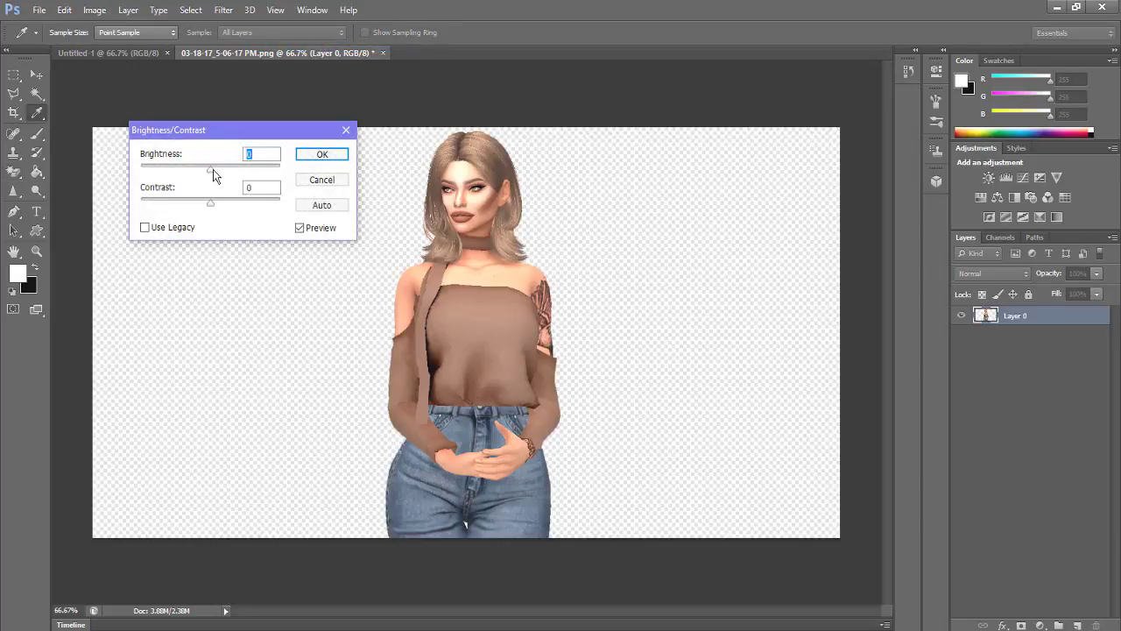
left_click_drag(214, 169, 218, 174)
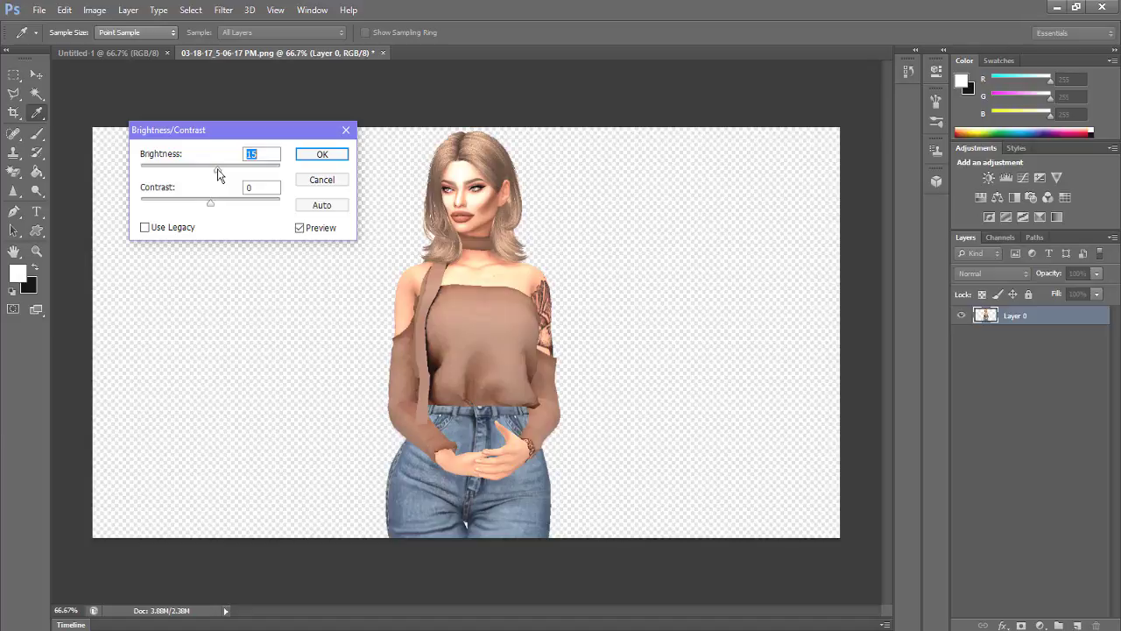
left_click_drag(211, 204, 218, 208)
left_click_drag(218, 202, 219, 203)
left_click(321, 154)
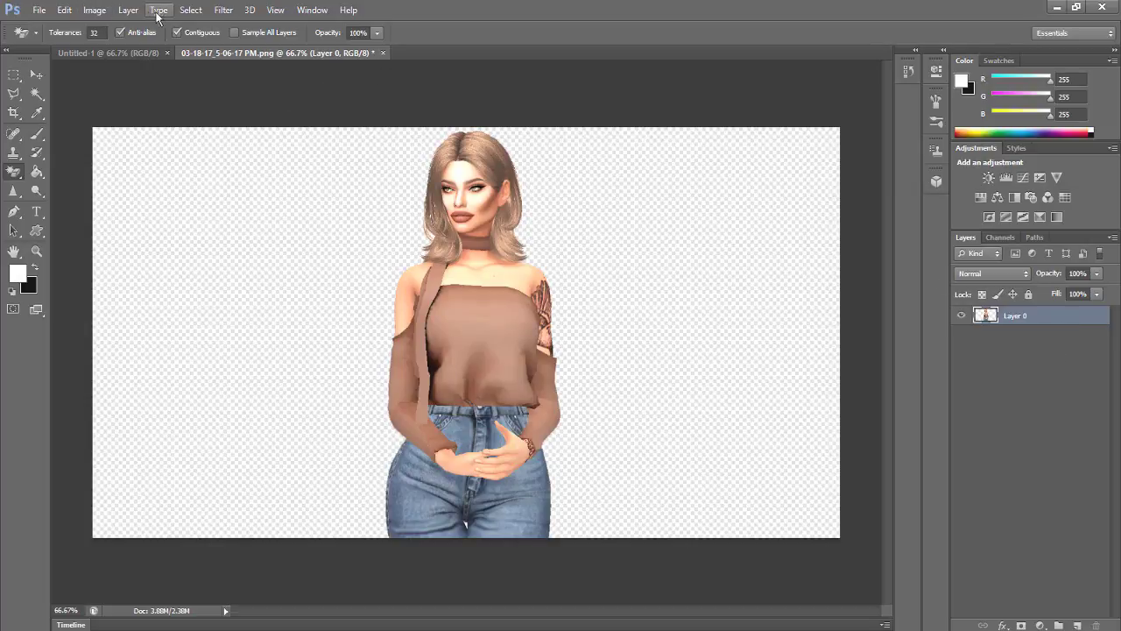
Select the entire canvas of the character image and copy it
left_click(191, 13)
left_click(195, 25)
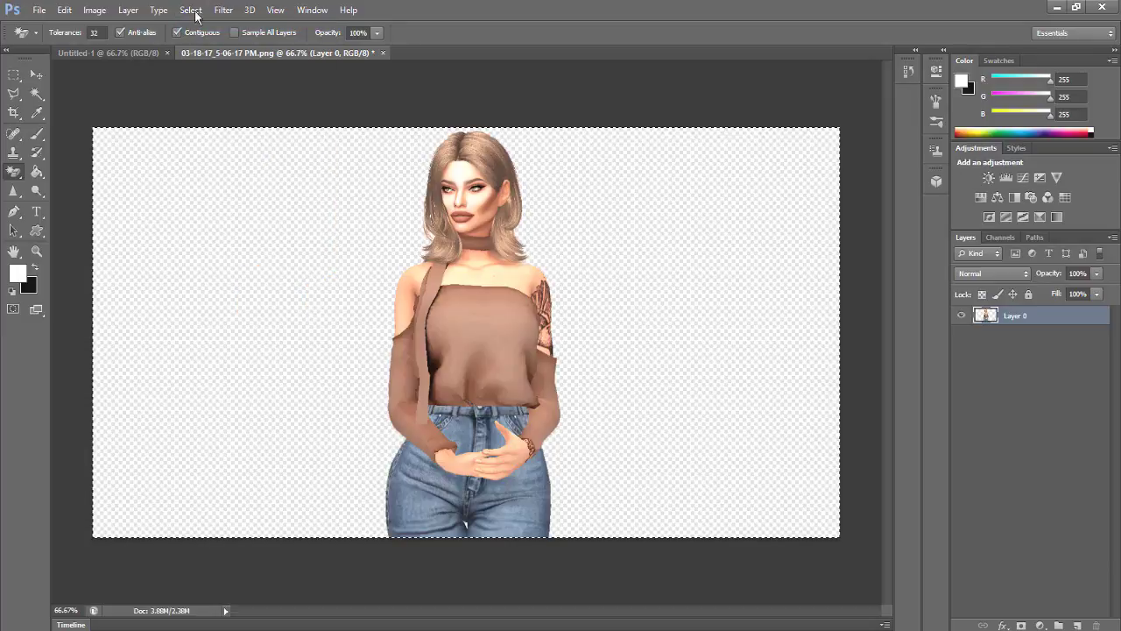
left_click(68, 12)
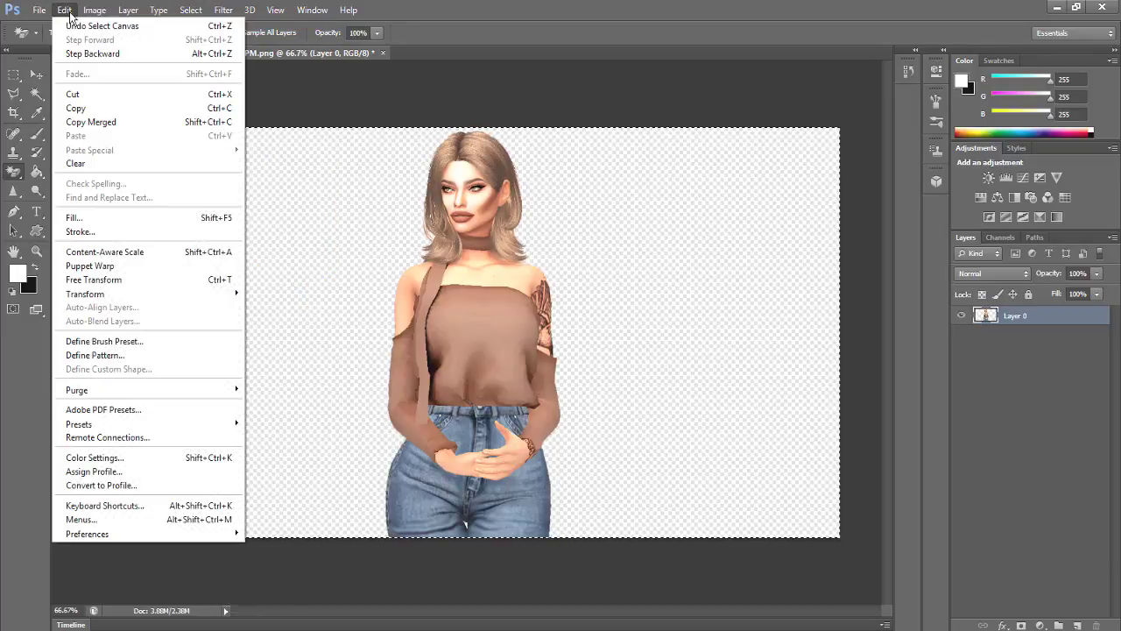
left_click(83, 108)
Paste the copied character into the Untitled-1 document and move it slightly to the right
left_click(123, 55)
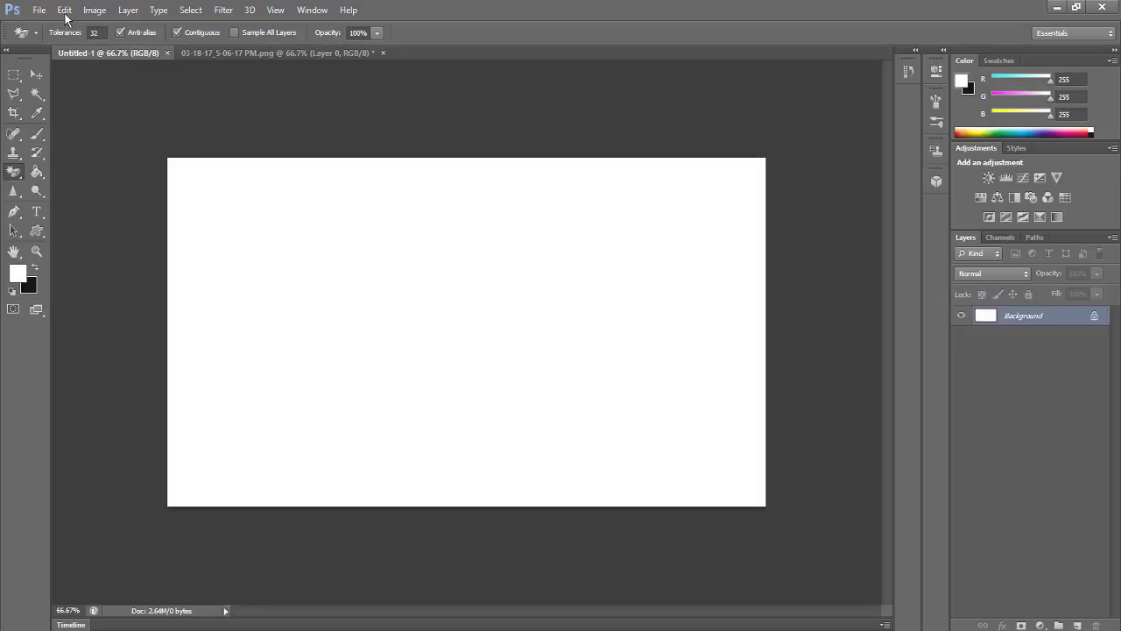
left_click(64, 10)
mouse_move(95, 10)
left_click(296, 100)
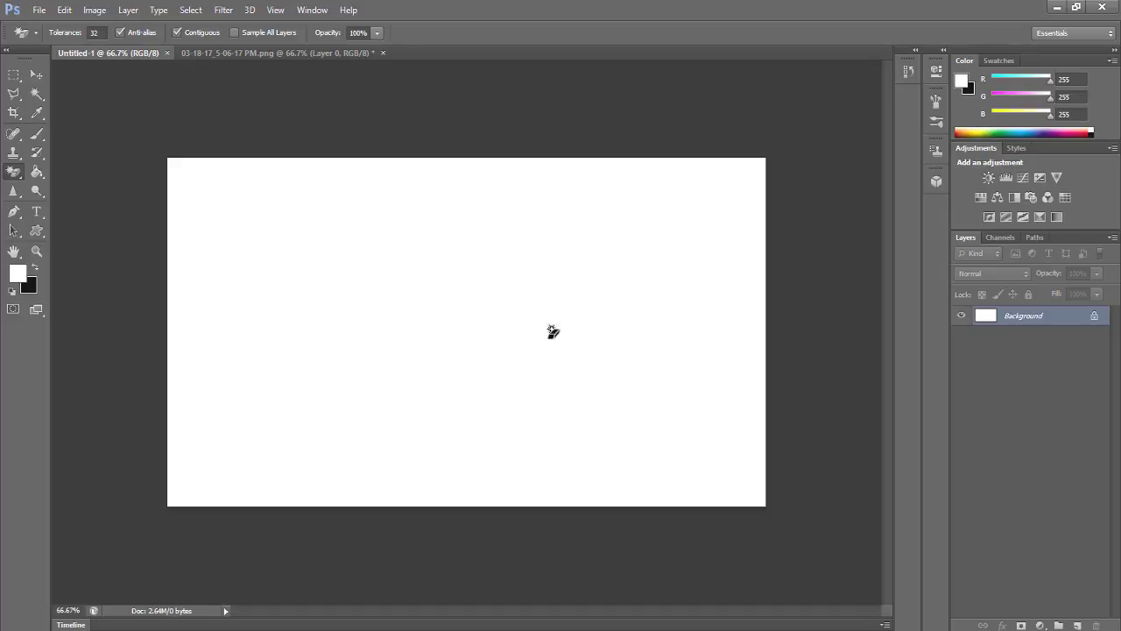
left_click(72, 11)
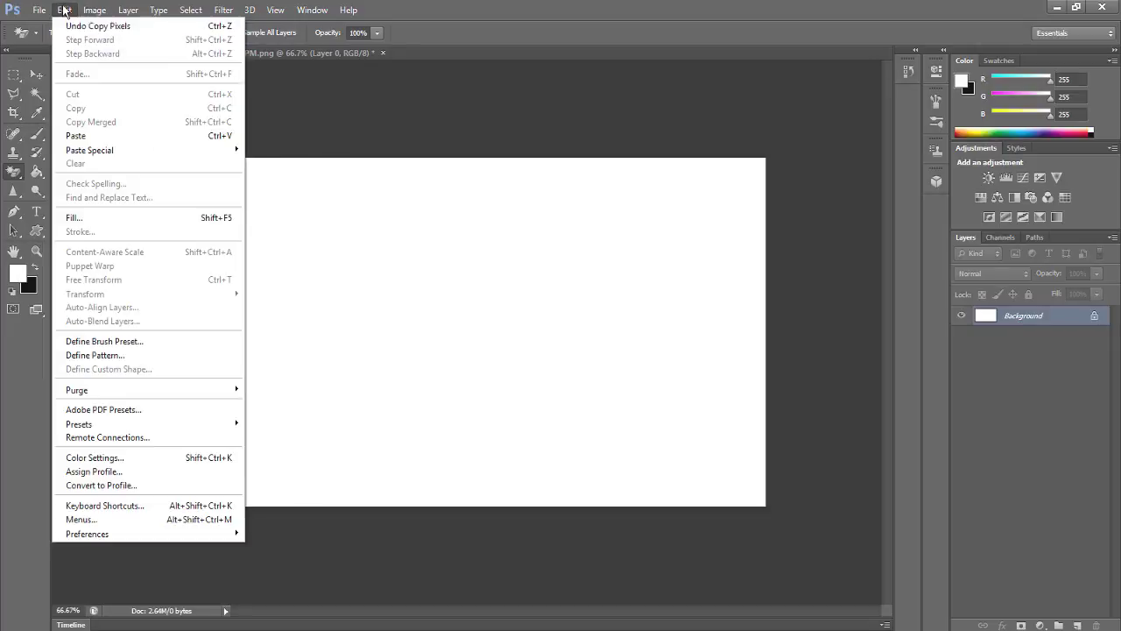
left_click(94, 133)
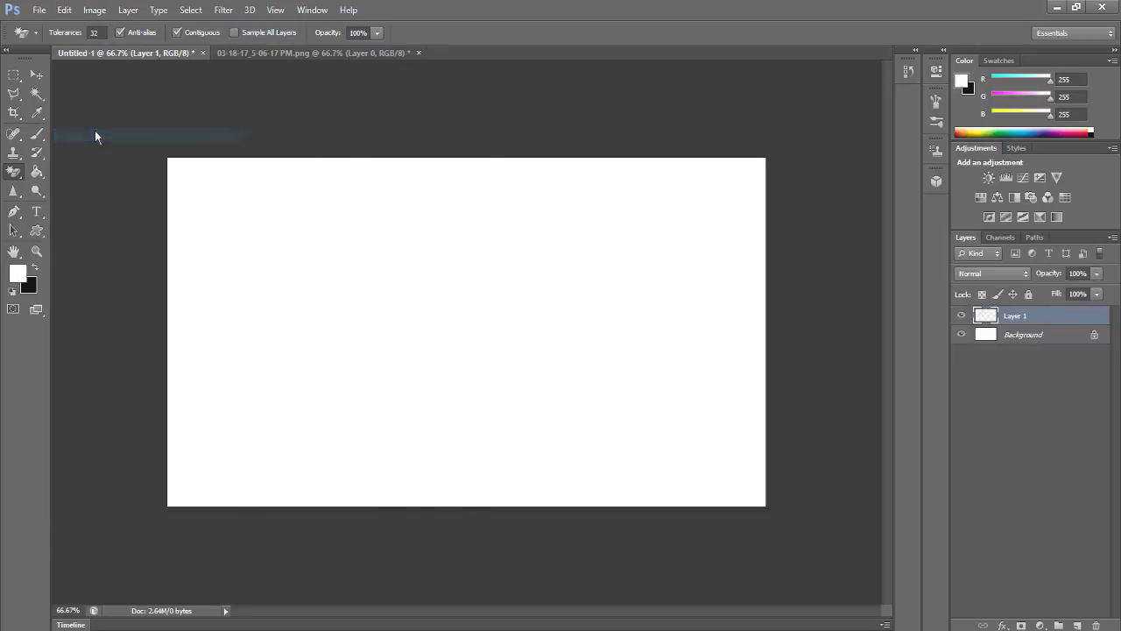
left_click(36, 75)
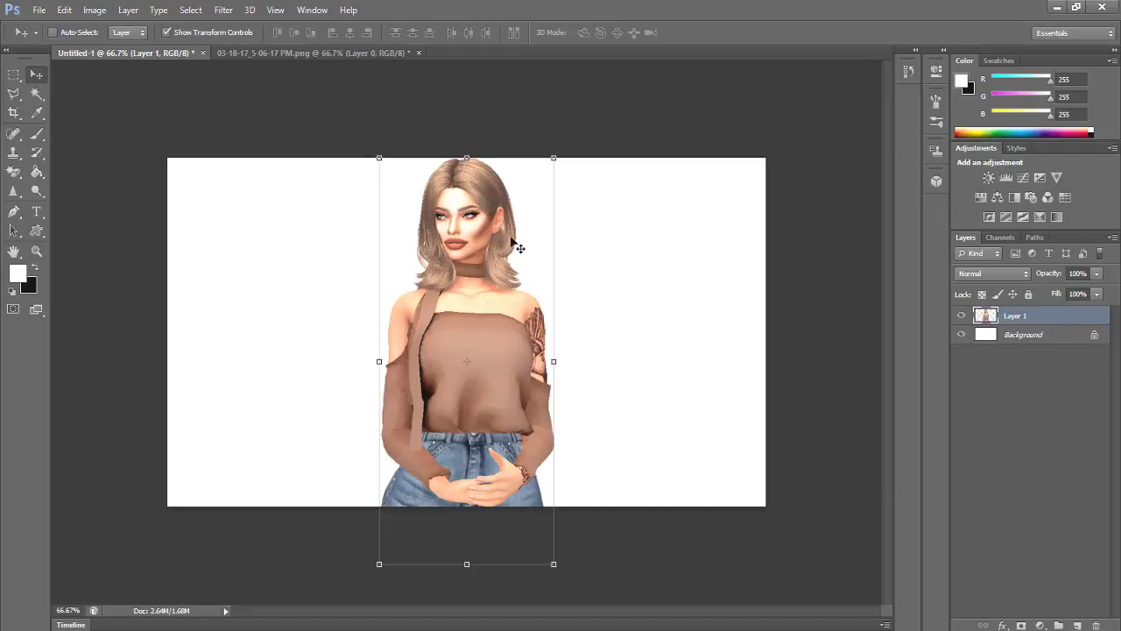
left_click_drag(489, 248, 493, 248)
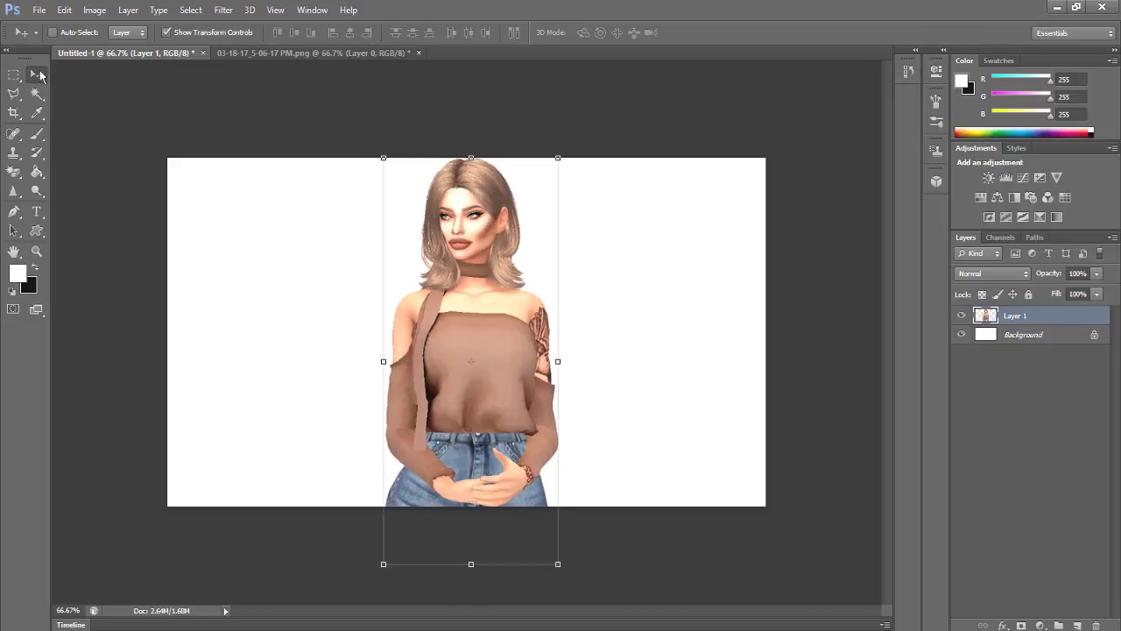
Scale the character layer to about 134% width and 132.5% height, positioning it centrally with the top of the head cropped
left_click_drag(501, 291, 494, 290)
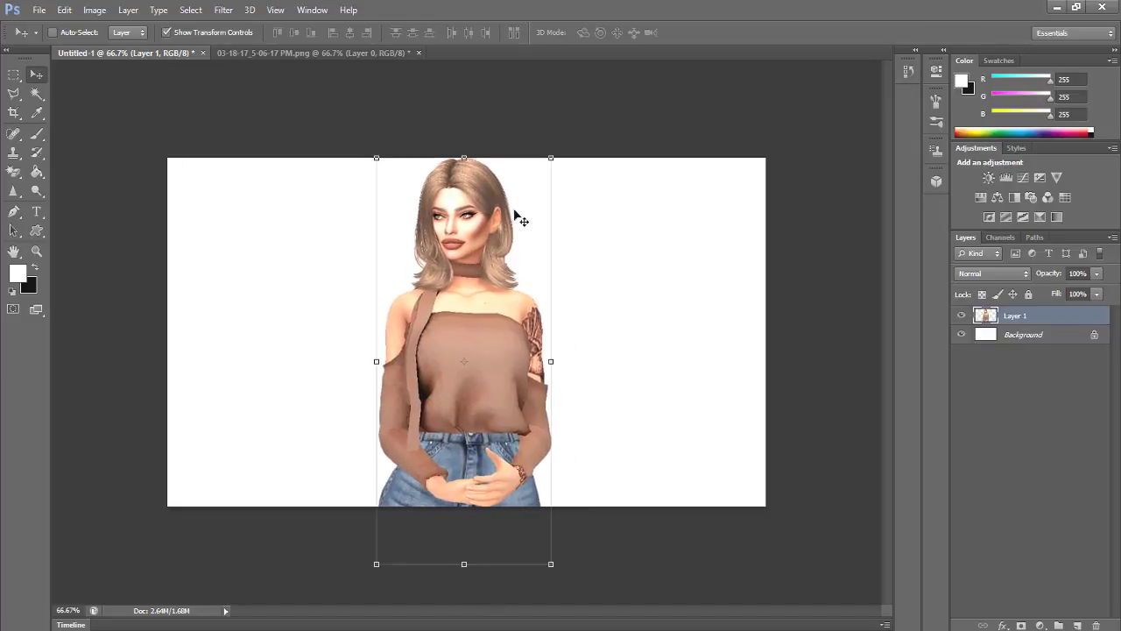
left_click_drag(480, 235, 460, 273)
left_click_drag(532, 195, 592, 77)
left_click_drag(519, 228, 508, 276)
left_click_drag(464, 121, 463, 112)
left_click_drag(471, 229, 464, 199)
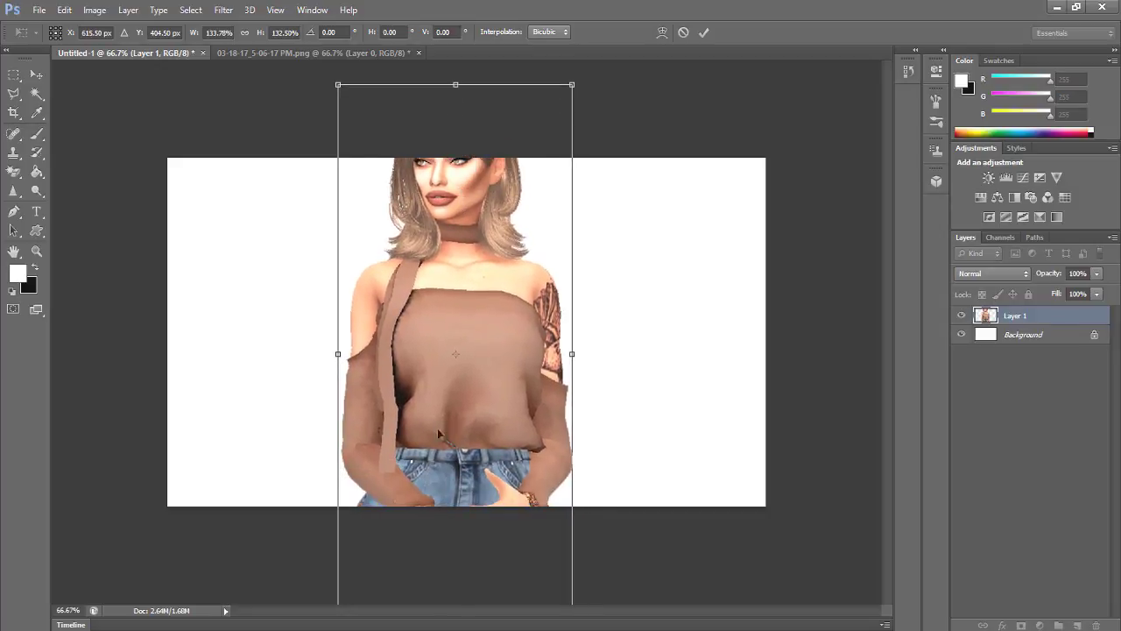
left_click_drag(469, 318, 469, 345)
left_click_drag(494, 264, 479, 286)
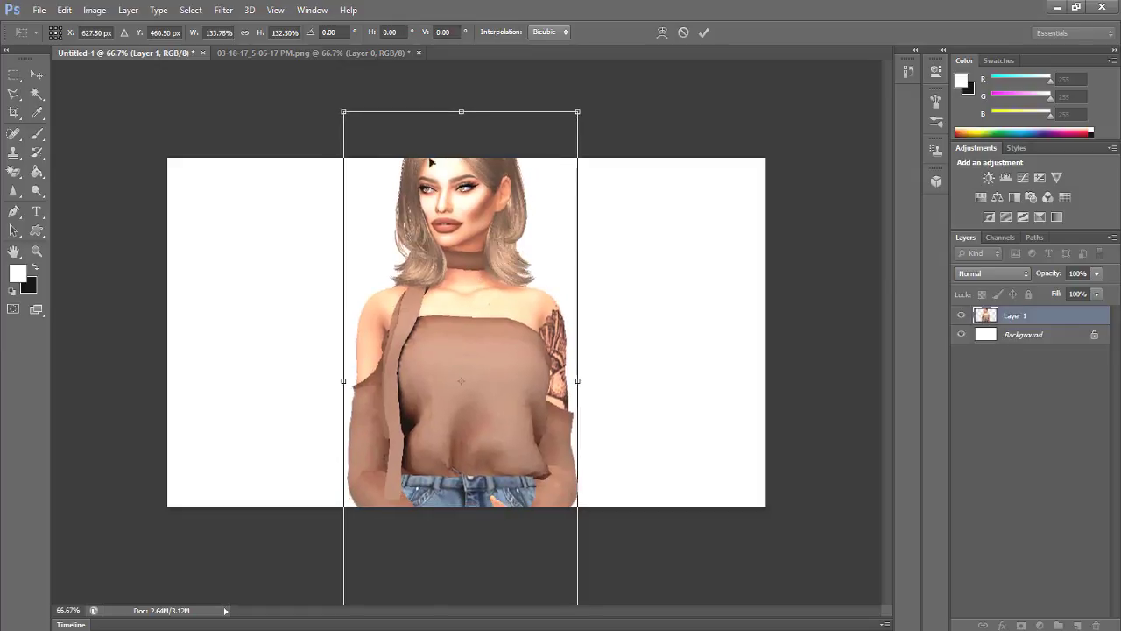
left_click(704, 32)
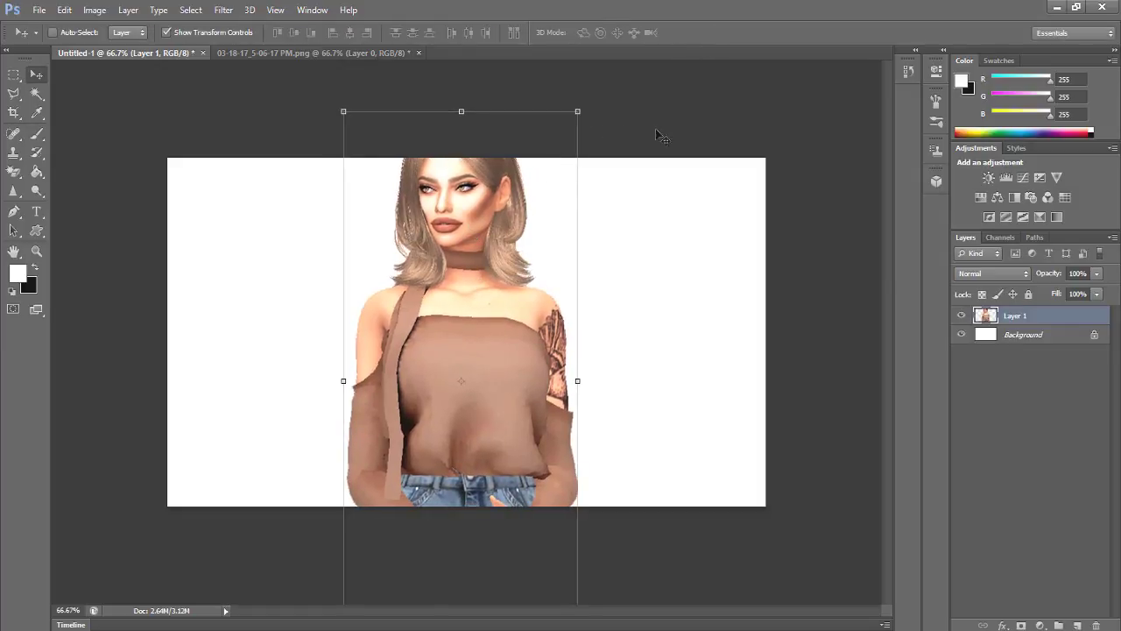
Nudge the character on Layer 1 slightly to the right
left_click(1028, 336)
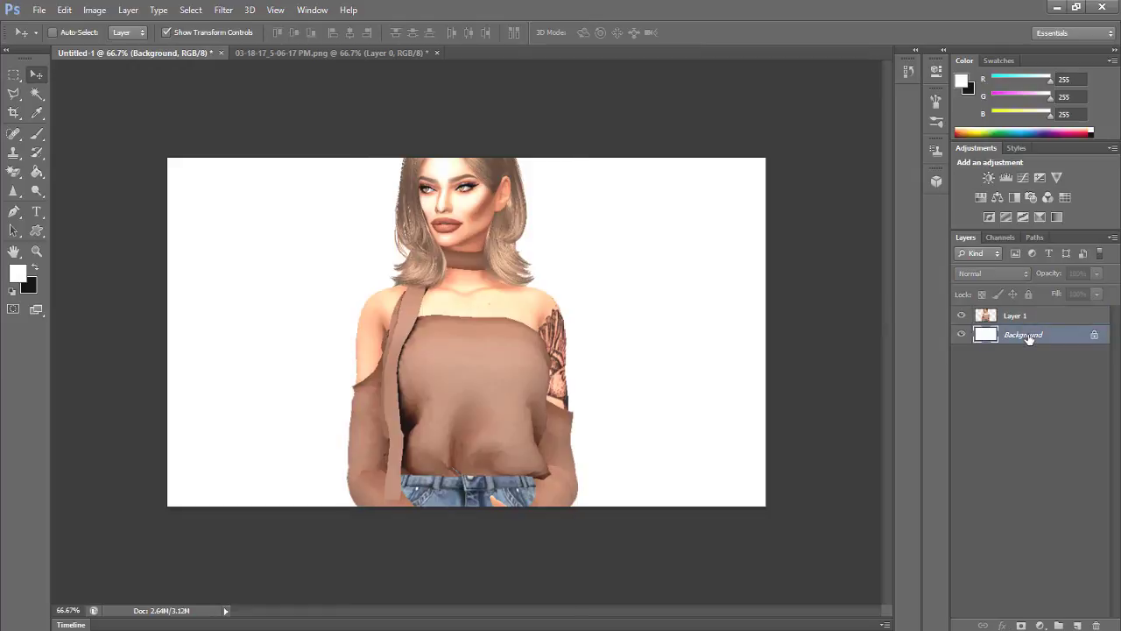
left_click(1025, 324)
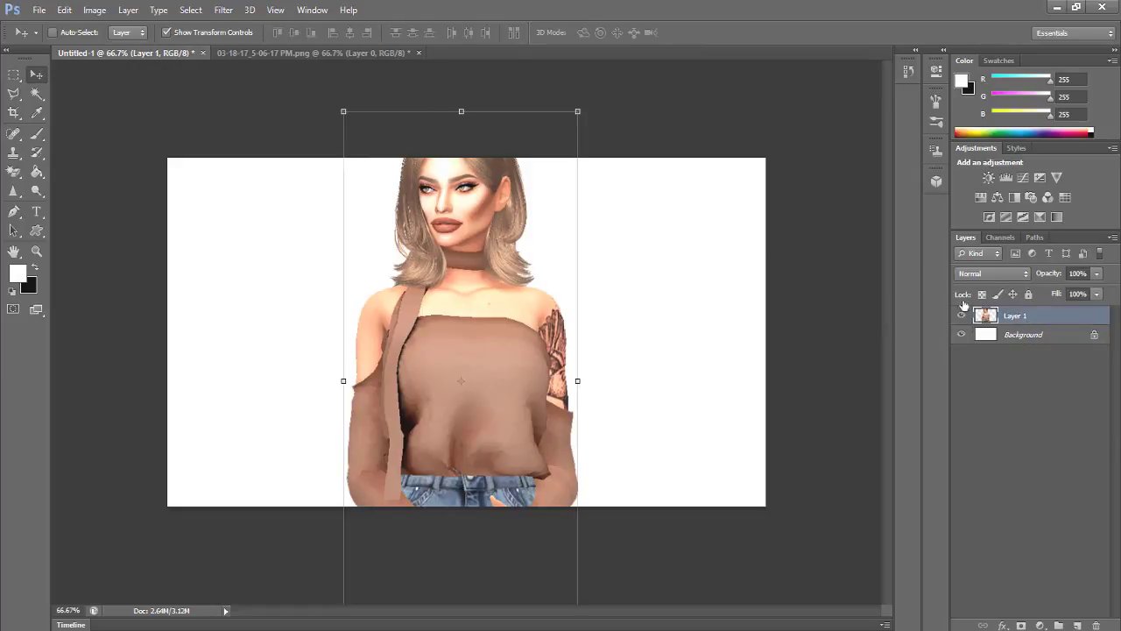
left_click_drag(492, 224, 497, 226)
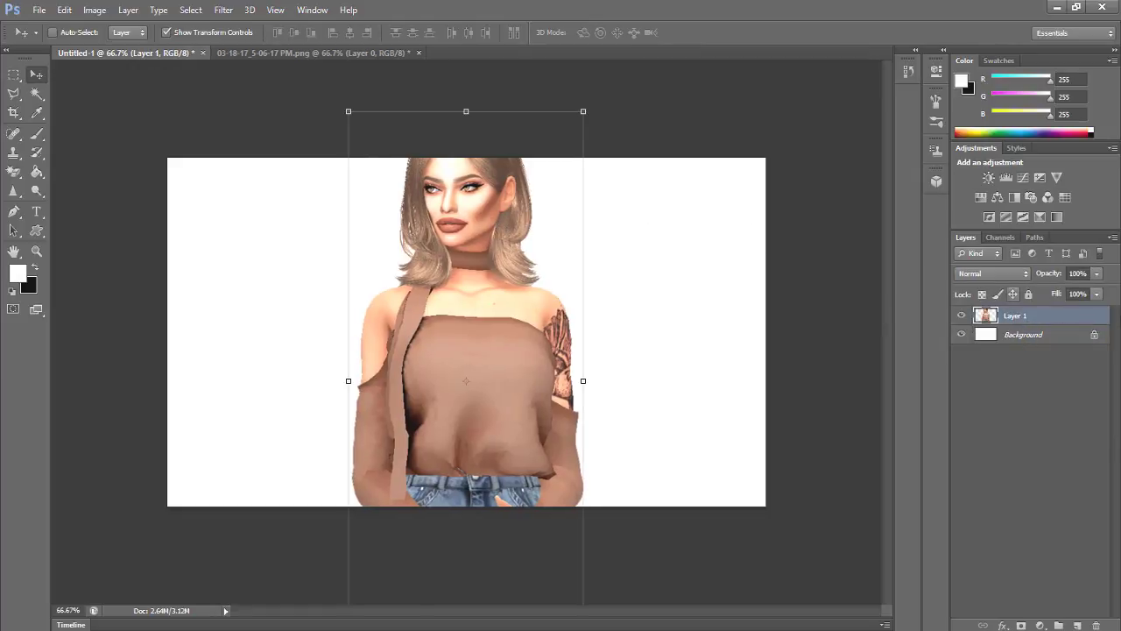
Convert the locked Background into a regular layer named Layer 0 and open its layer style settings
left_click(1033, 340)
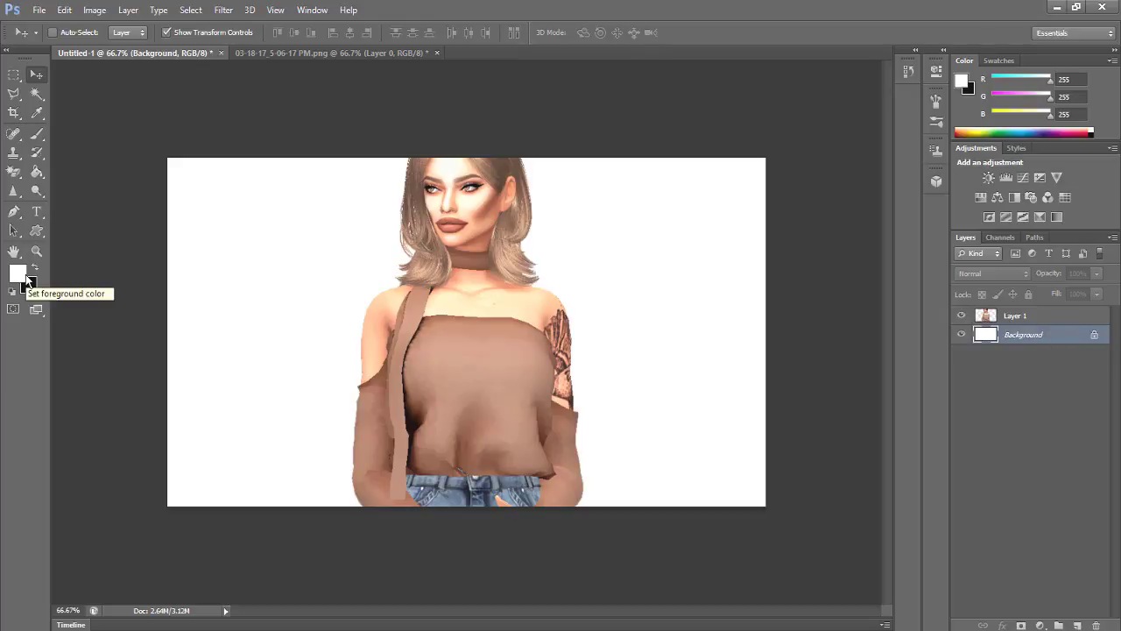
left_click(1052, 321)
left_click(1054, 336)
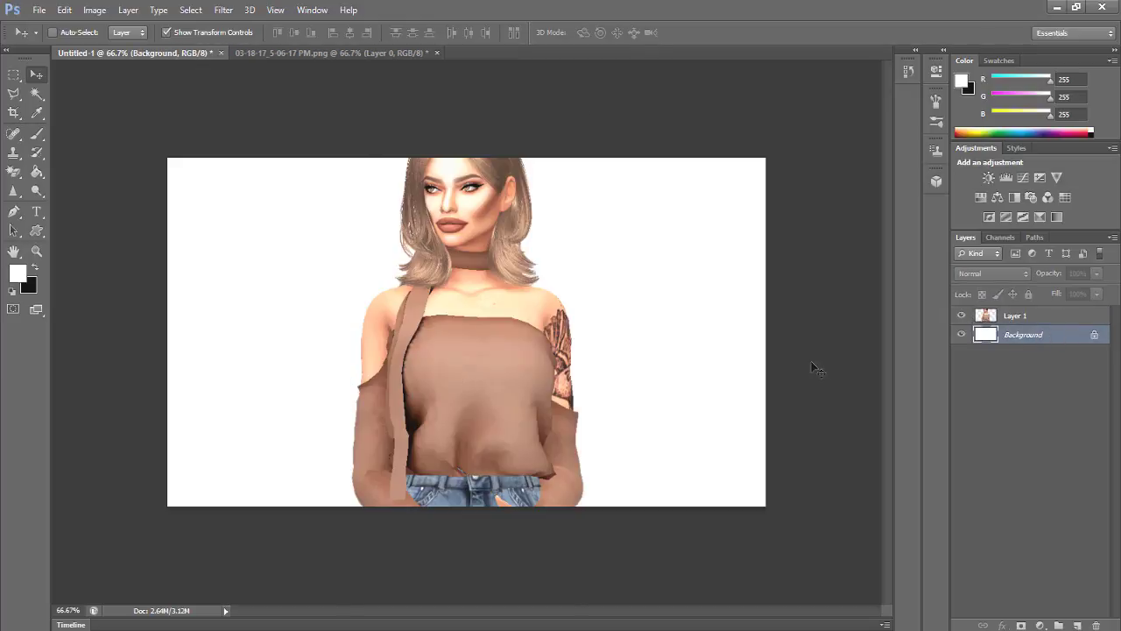
double_click(1064, 339)
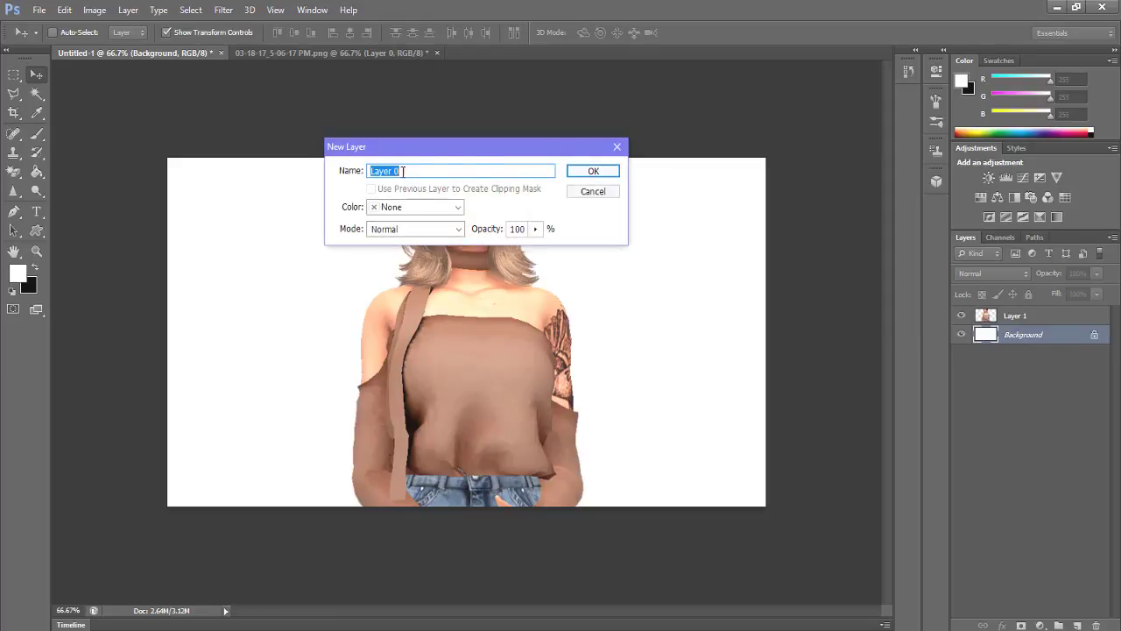
left_click_drag(435, 156, 669, 197)
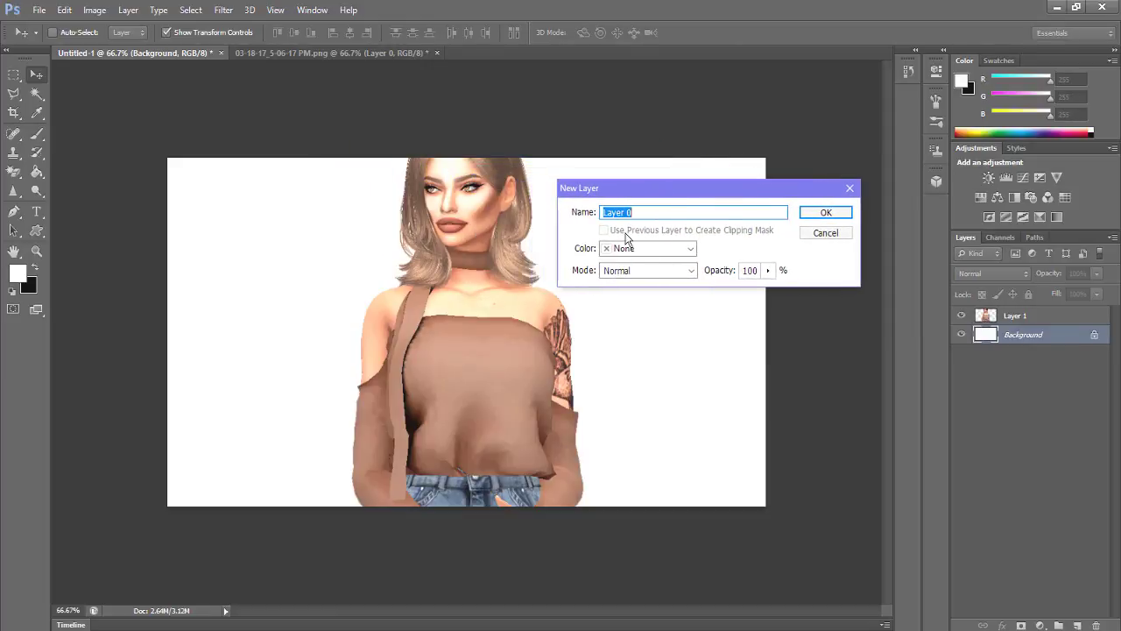
left_click(824, 215)
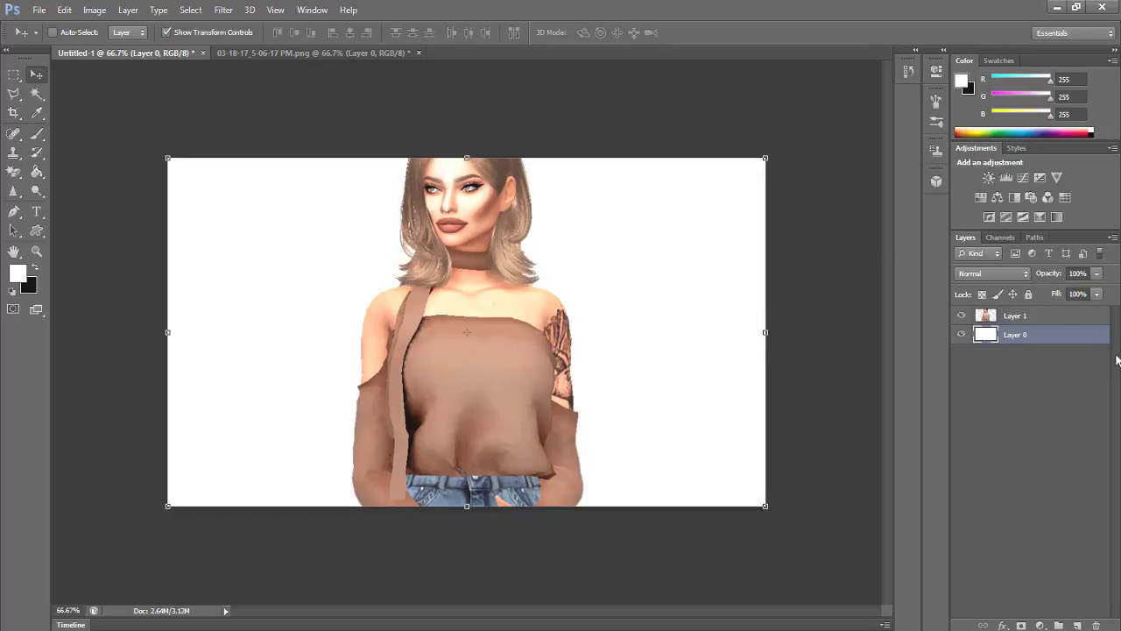
double_click(1072, 338)
left_click_drag(842, 164, 833, 139)
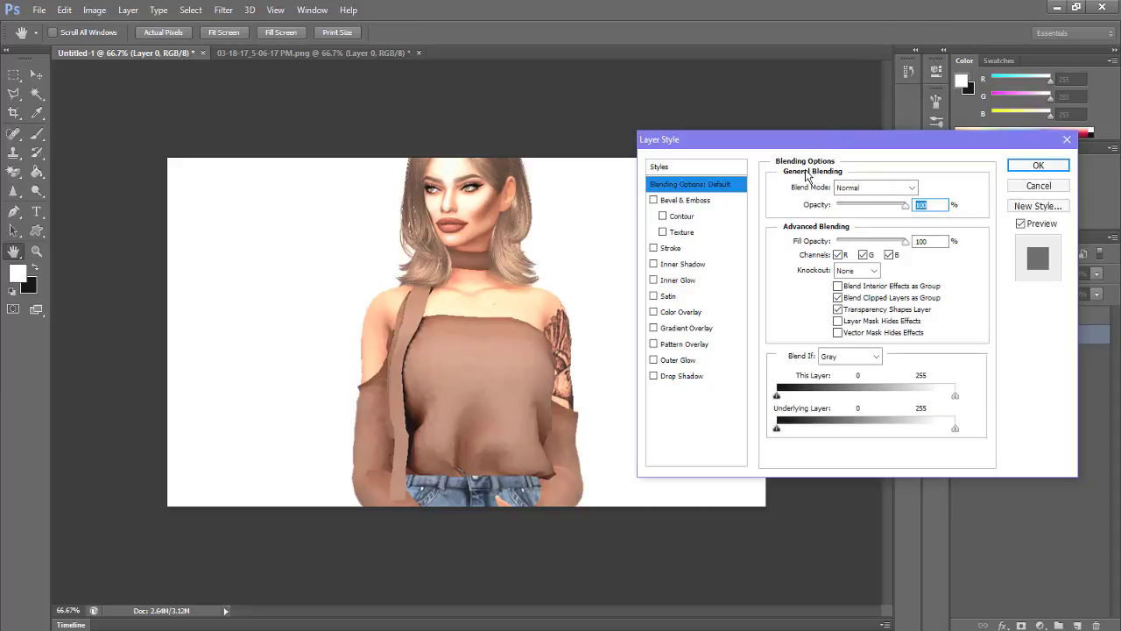
Try a pale lilac Color Overlay on Layer 0
left_click(672, 313)
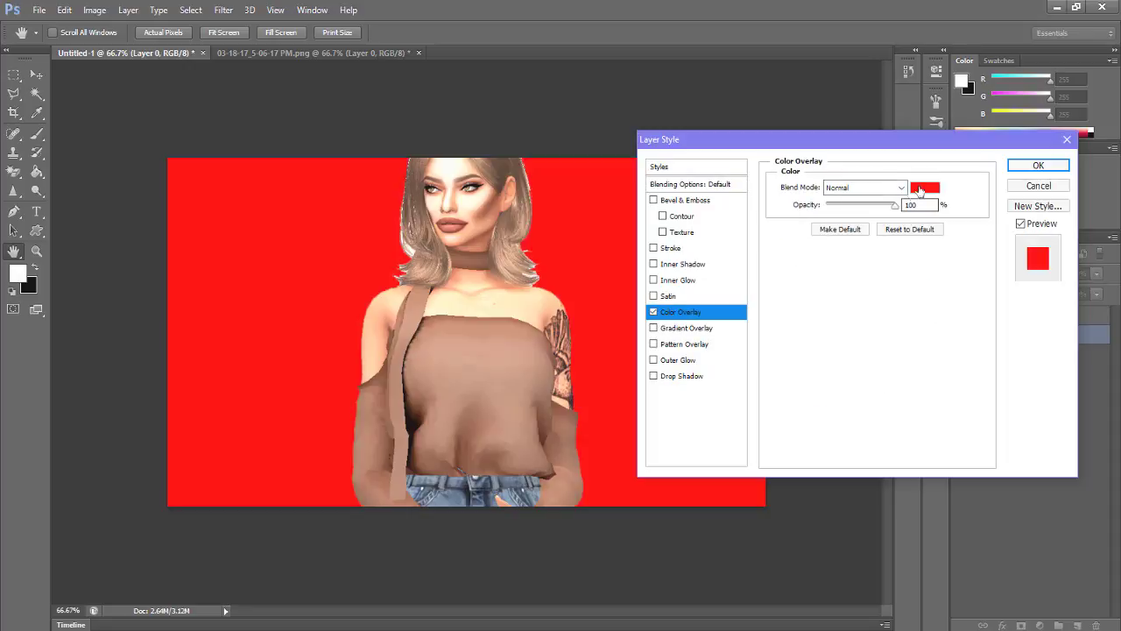
left_click(925, 187)
left_click(736, 293)
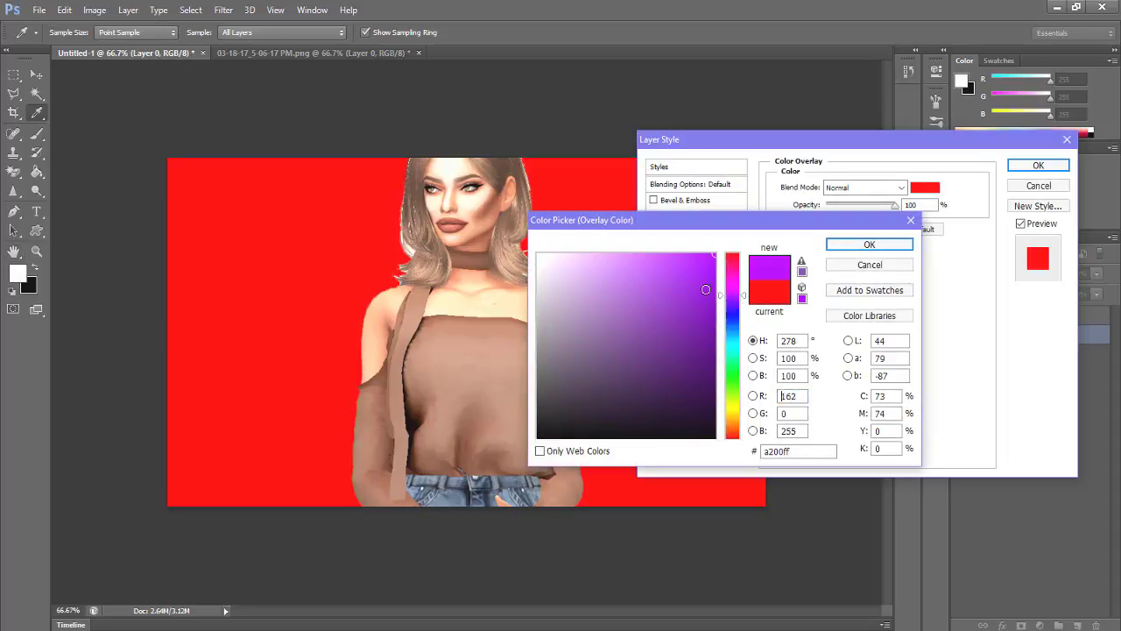
left_click_drag(582, 279, 548, 260)
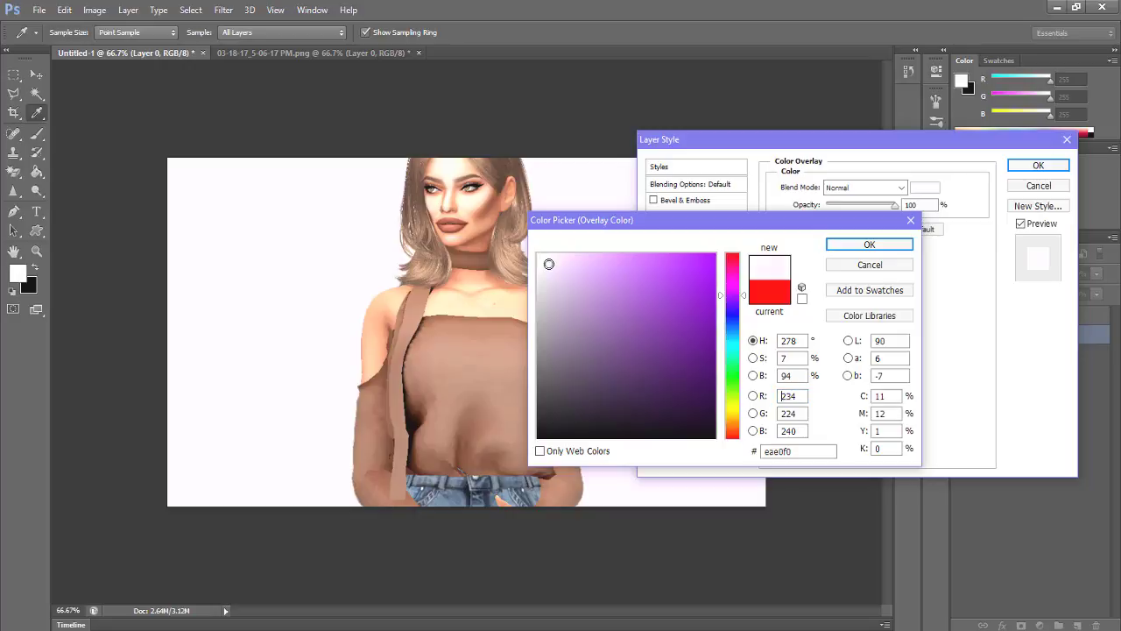
left_click(870, 245)
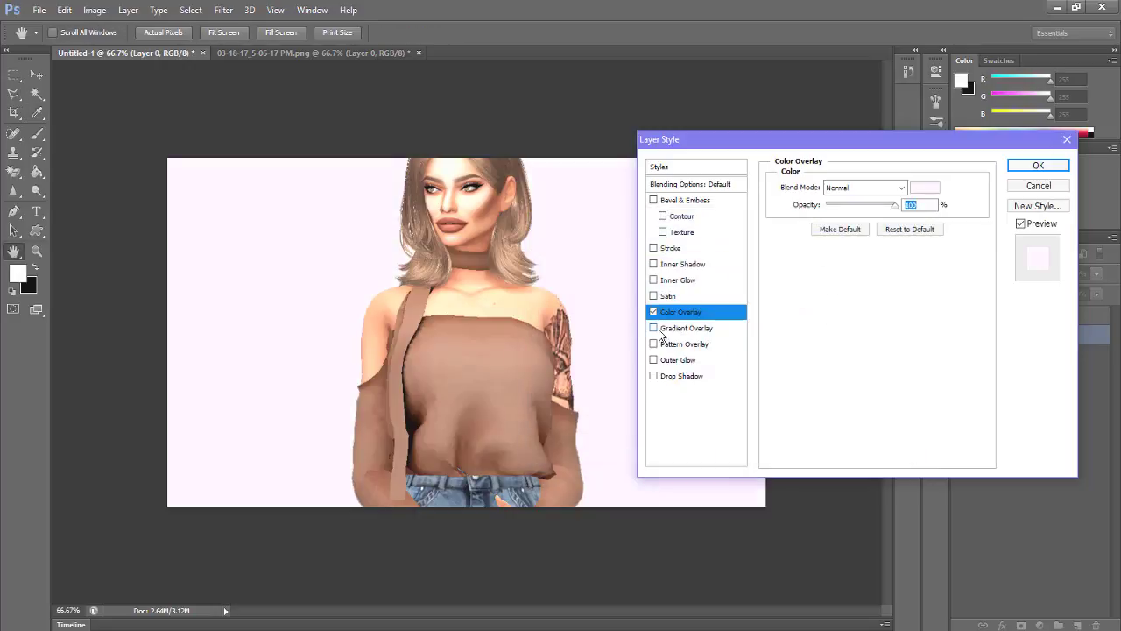
Replace the Color Overlay on Layer 0 with a Gradient Overlay and open its gradient for editing
left_click(654, 328)
left_click(654, 312)
left_click(683, 327)
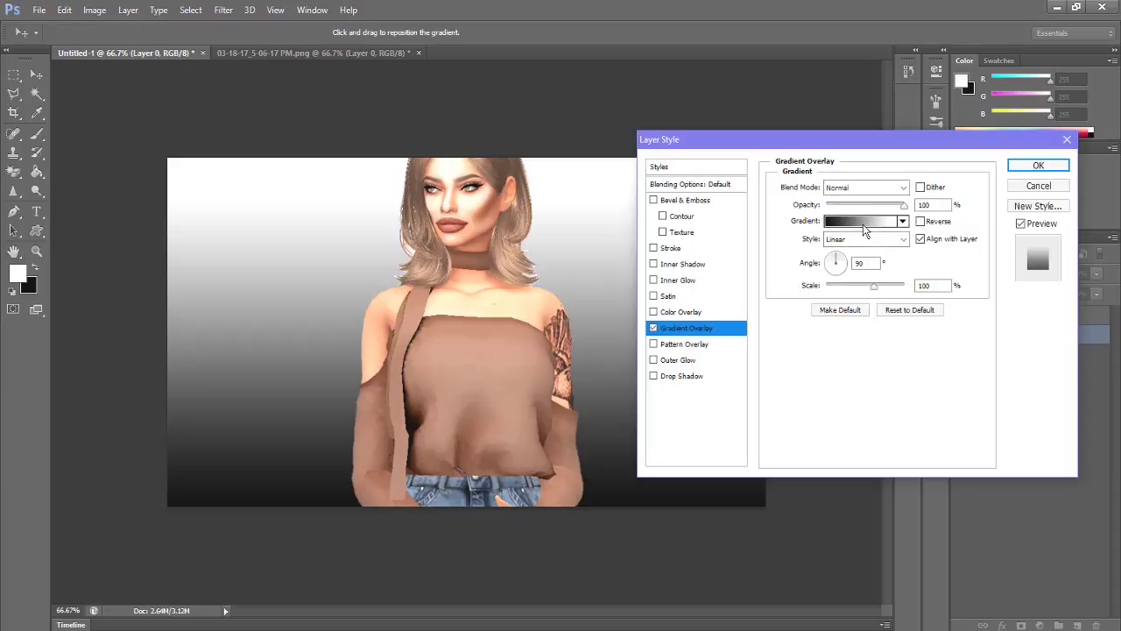
left_click(861, 222)
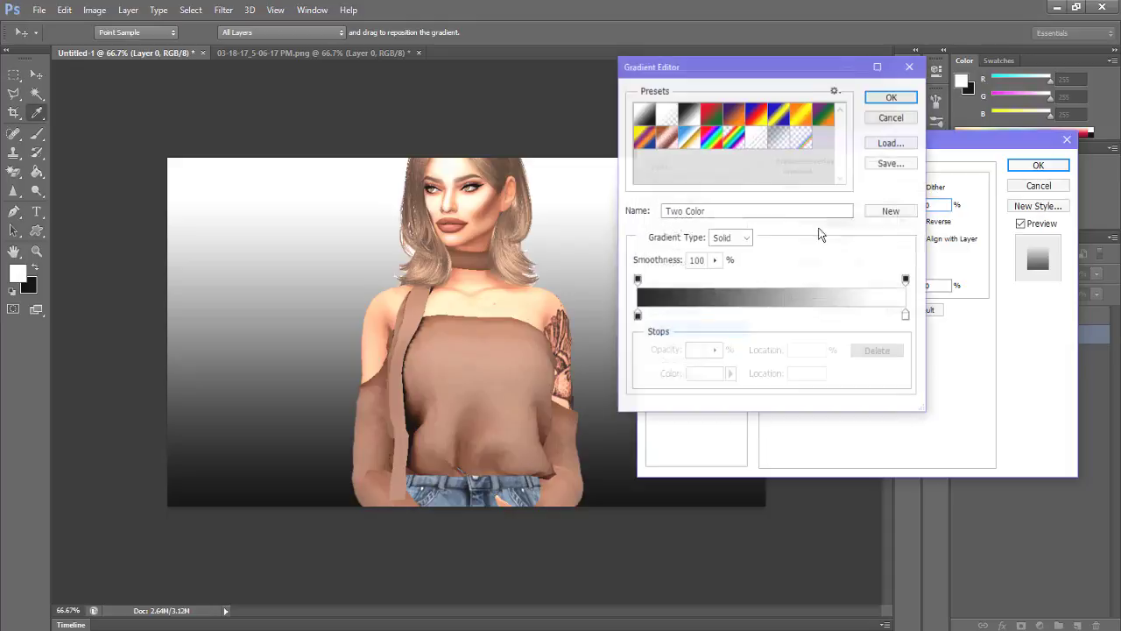
Change the gradient's black starting stop to pale lilac, c5b8de
left_click(638, 320)
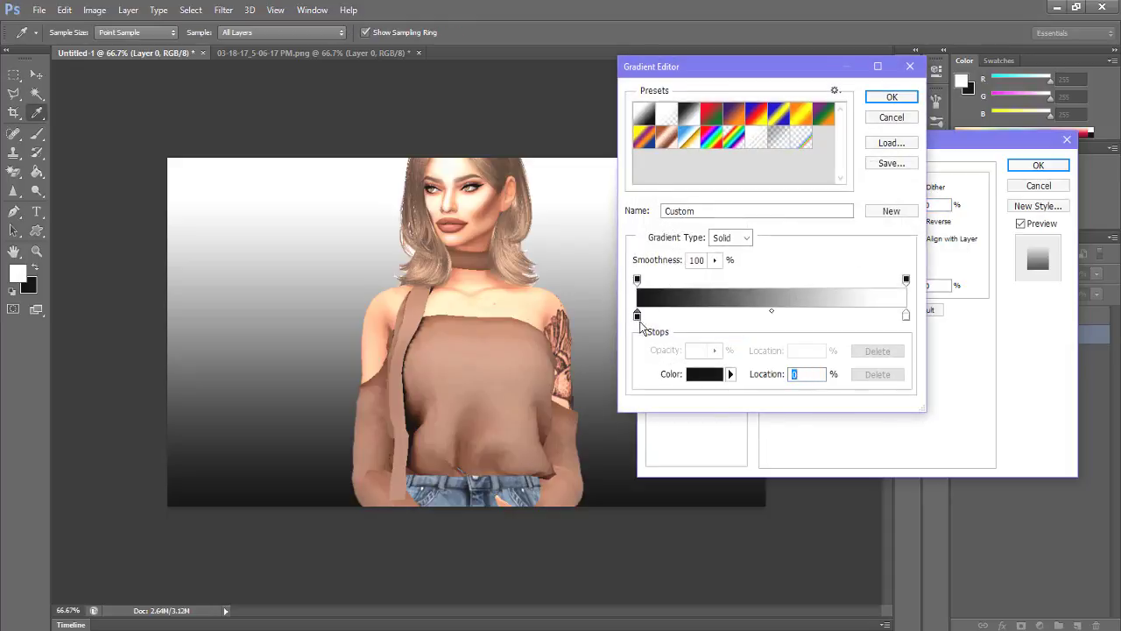
double_click(639, 318)
left_click(730, 304)
left_click(568, 277)
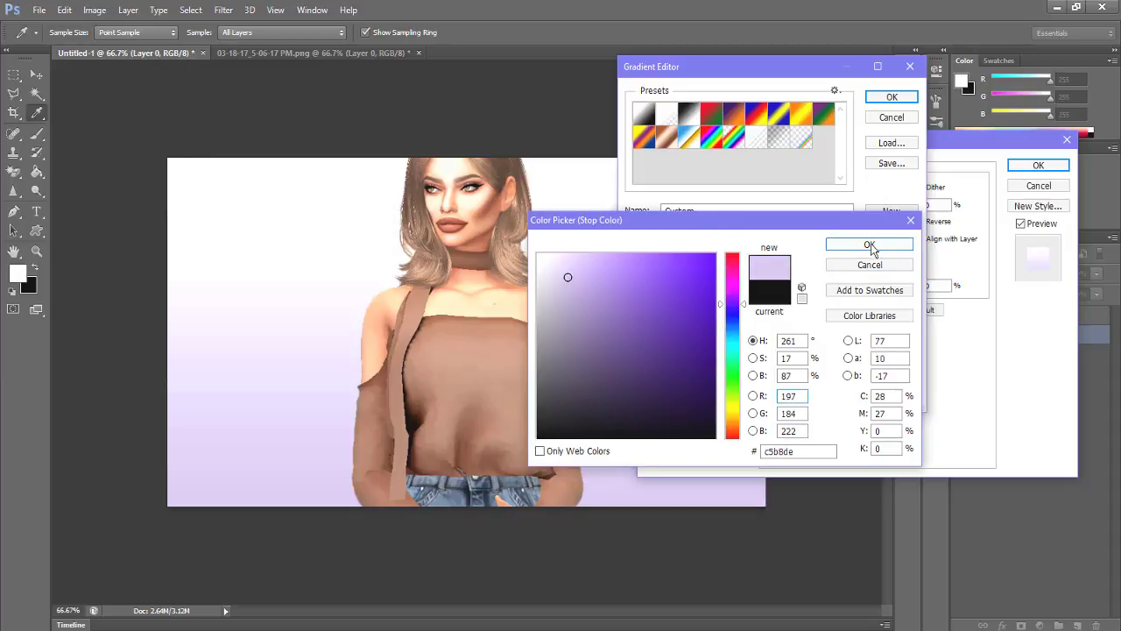
left_click(867, 244)
Change the gradient's white end stop to pale aqua, b1dcda, and accept the edited gradient
double_click(906, 314)
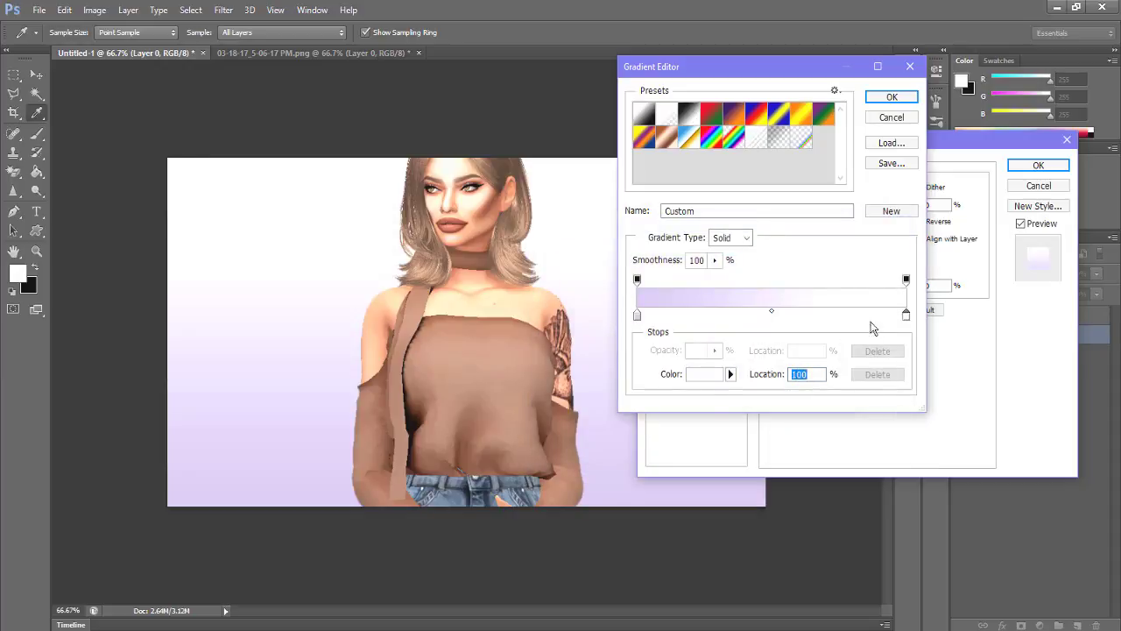
left_click(732, 347)
left_click(567, 272)
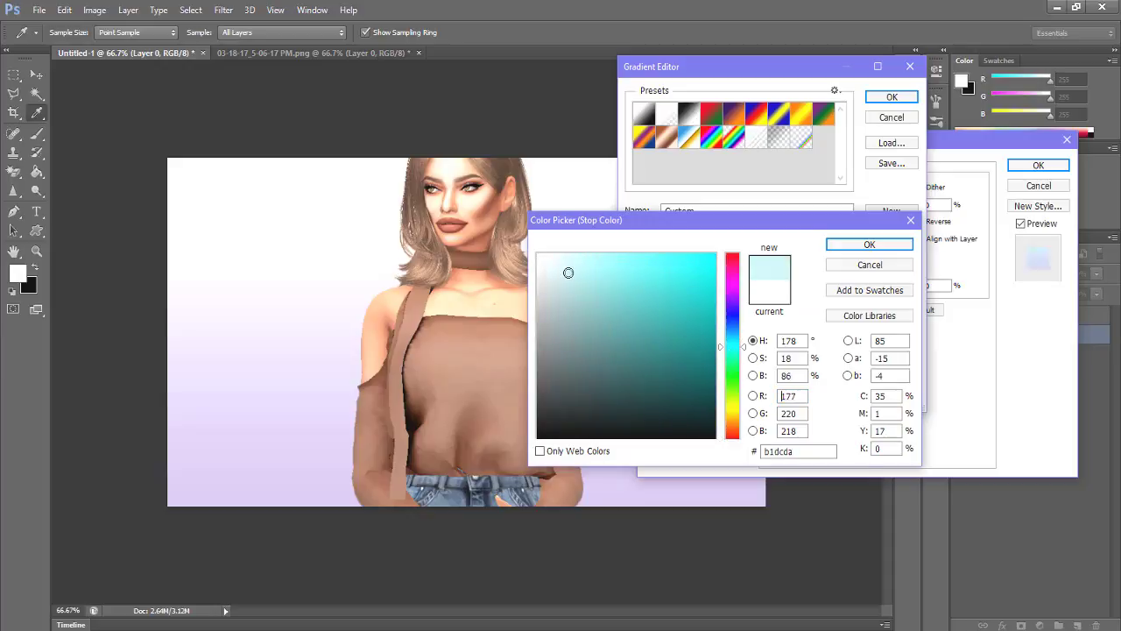
left_click(867, 244)
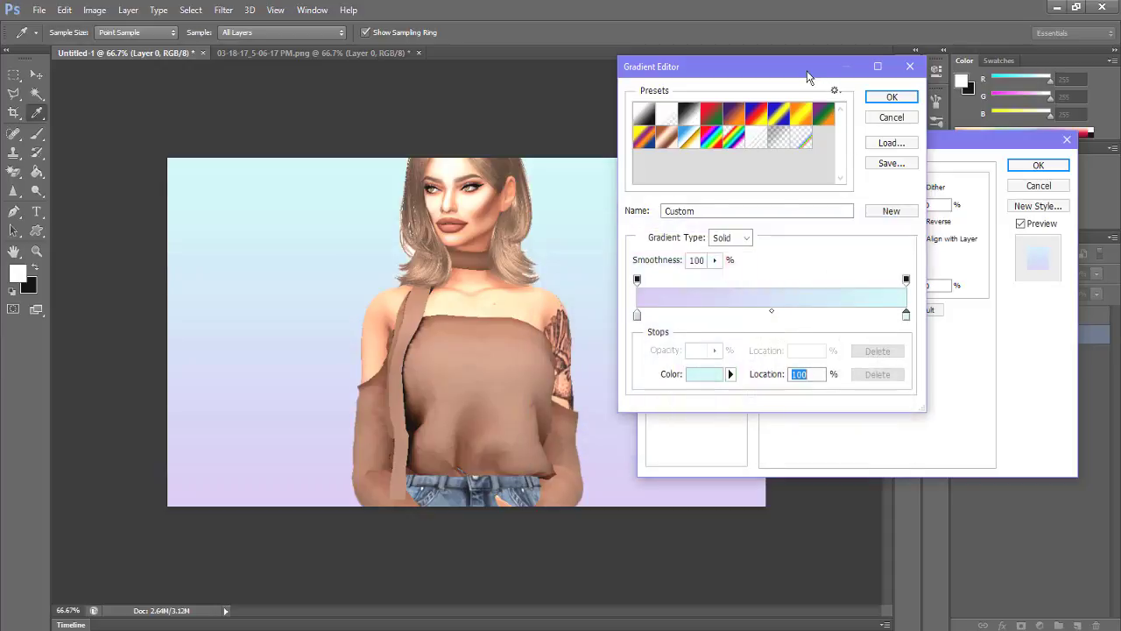
left_click_drag(808, 71, 969, 112)
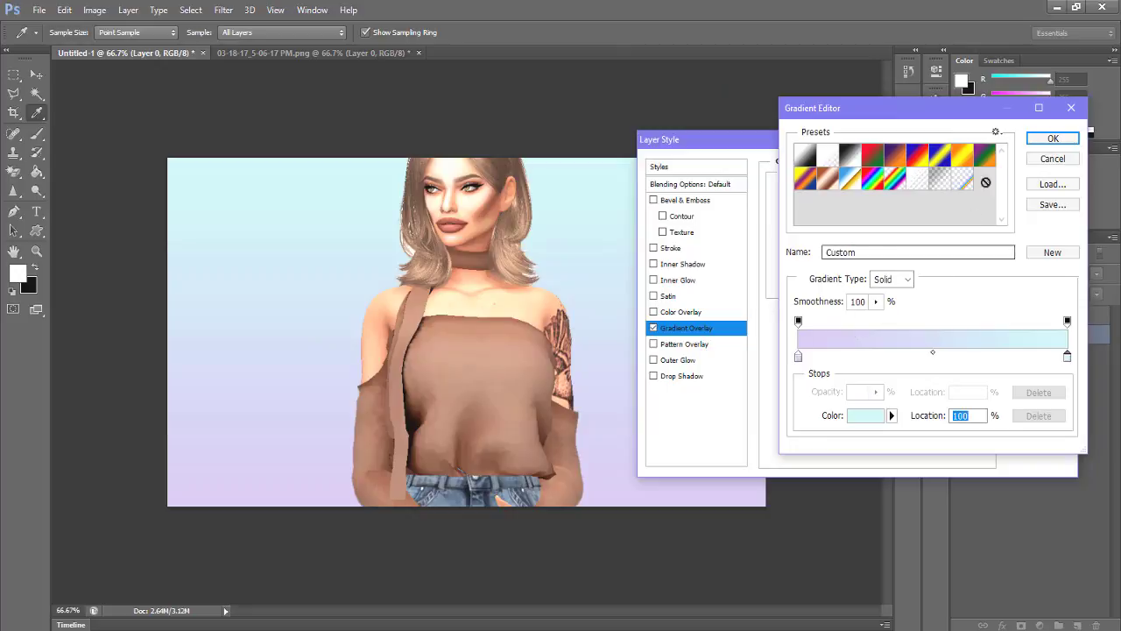
left_click(1052, 139)
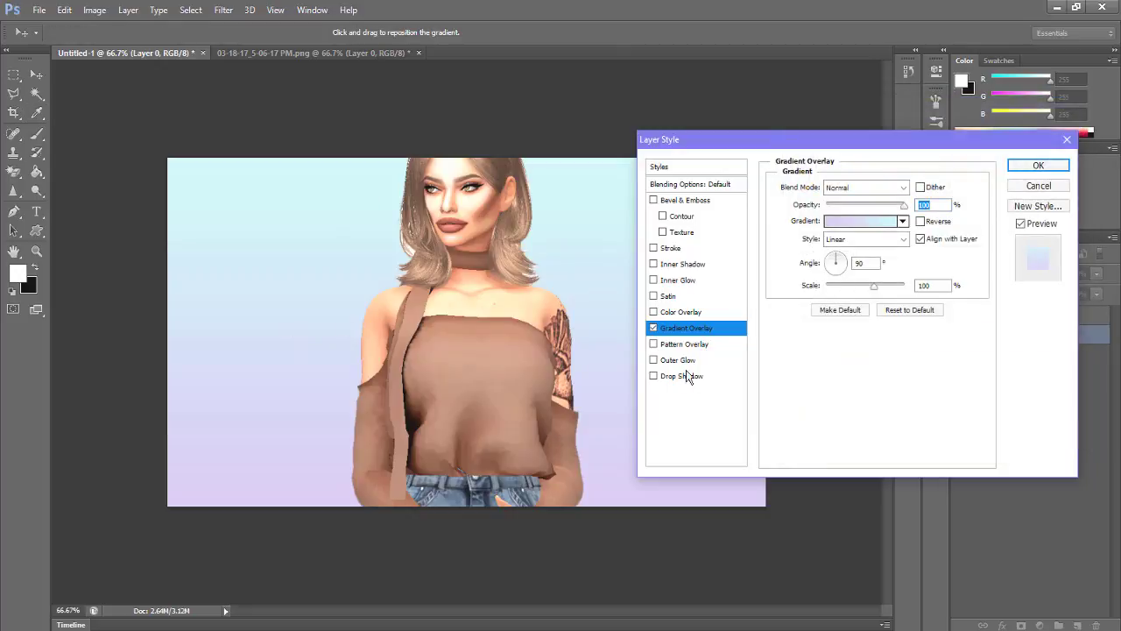
Try several preset patterns as a Pattern Overlay in place of the gradient, and switch back to the Gradient Overlay
left_click(654, 328)
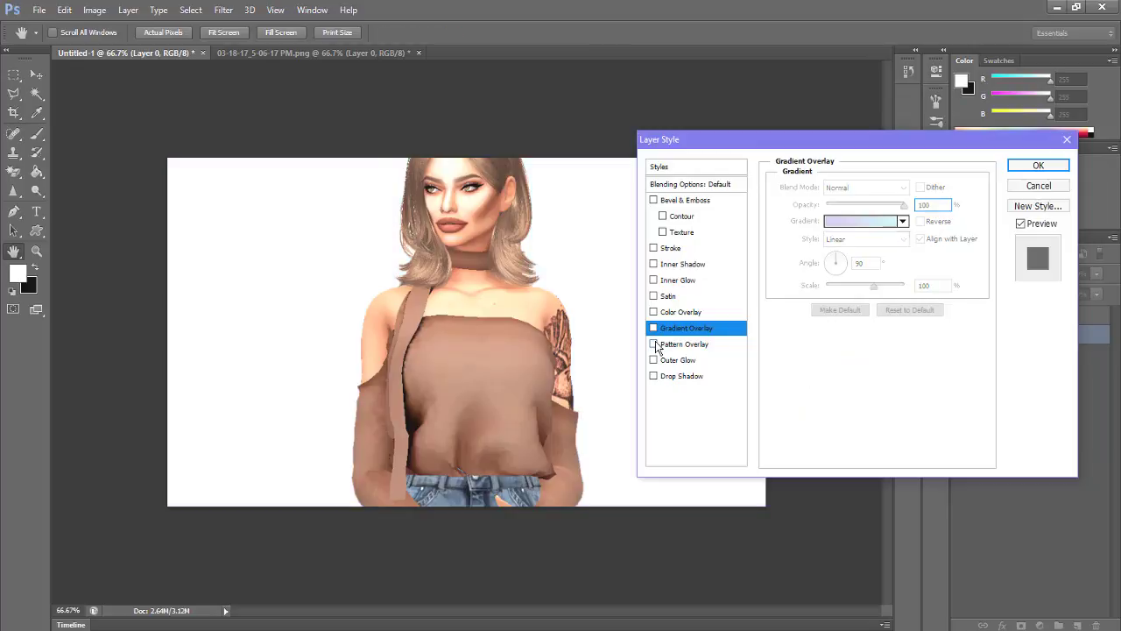
left_click(654, 344)
left_click(684, 344)
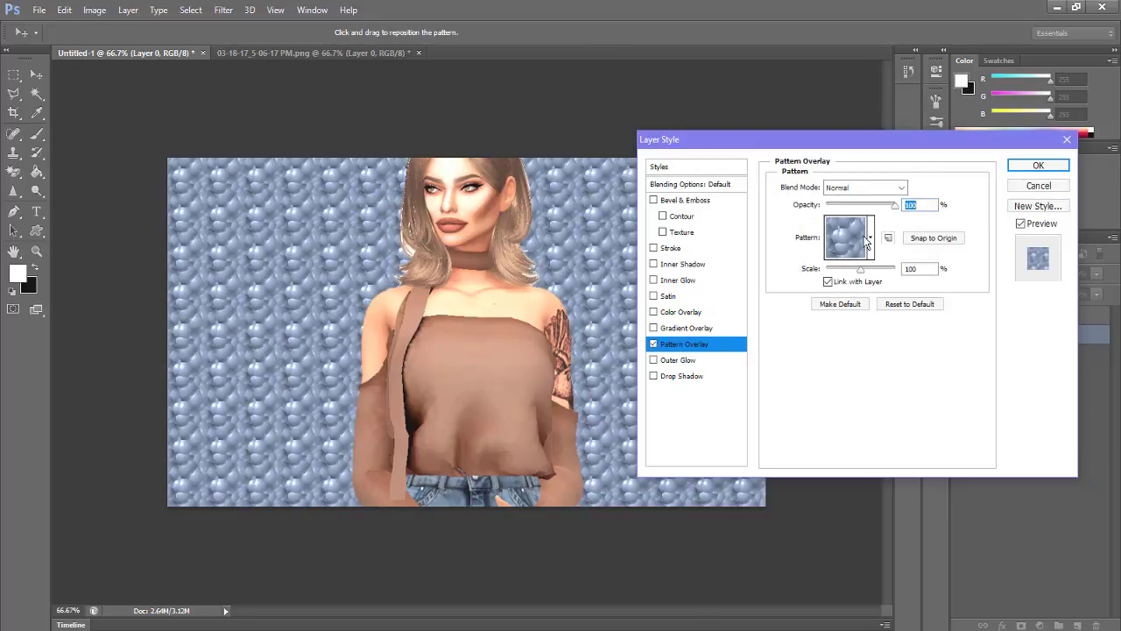
left_click(868, 238)
left_click(828, 282)
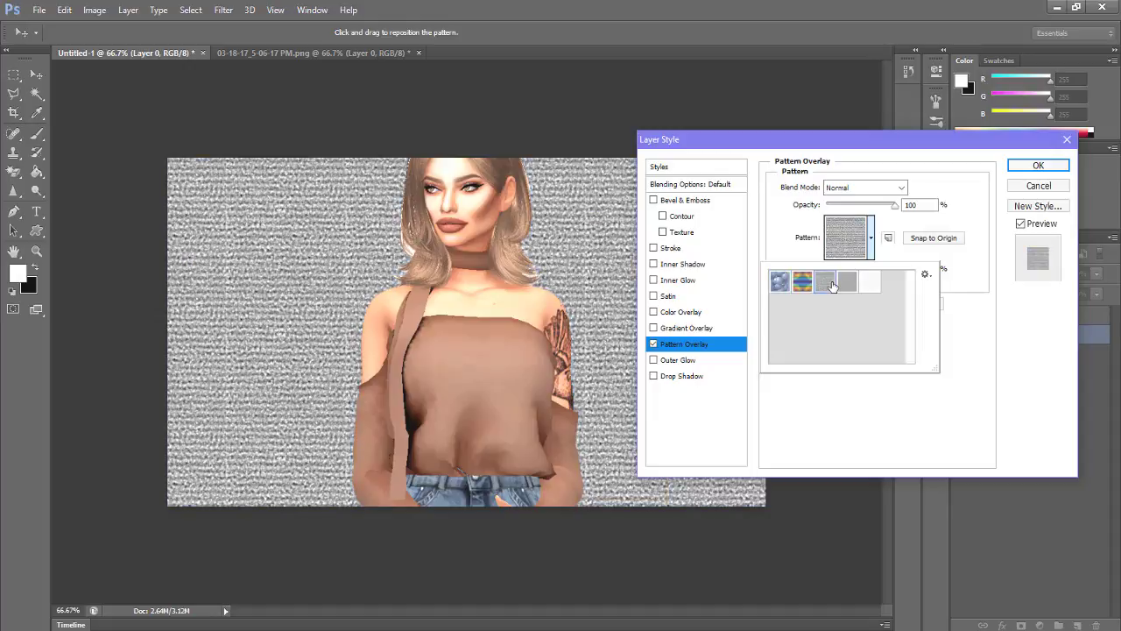
left_click(801, 282)
left_click(845, 278)
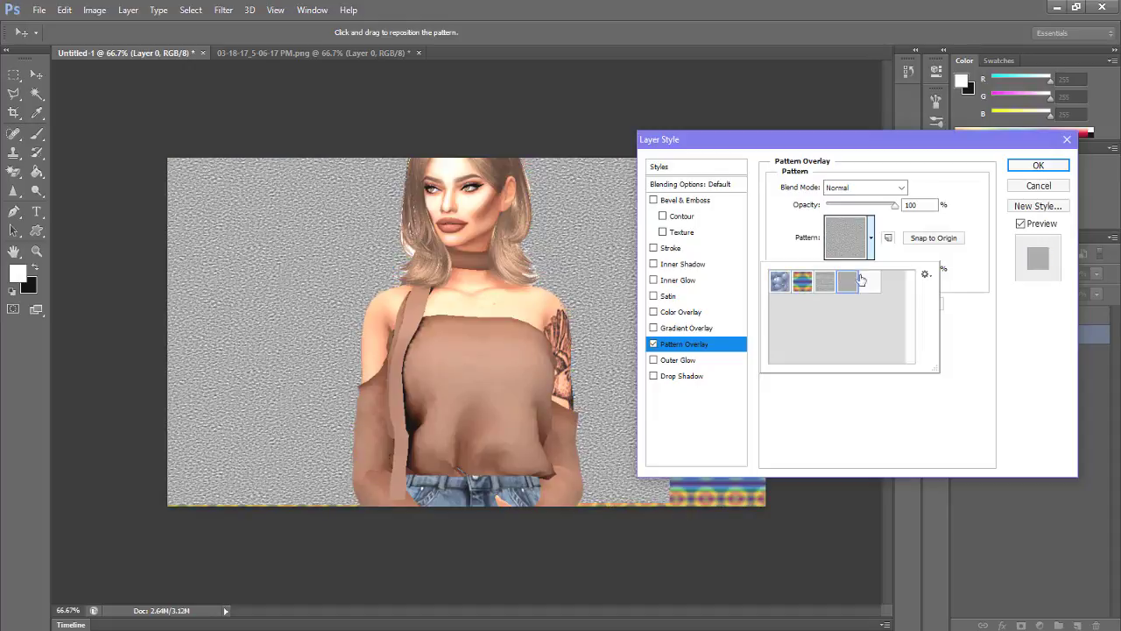
left_click(869, 281)
left_click(778, 239)
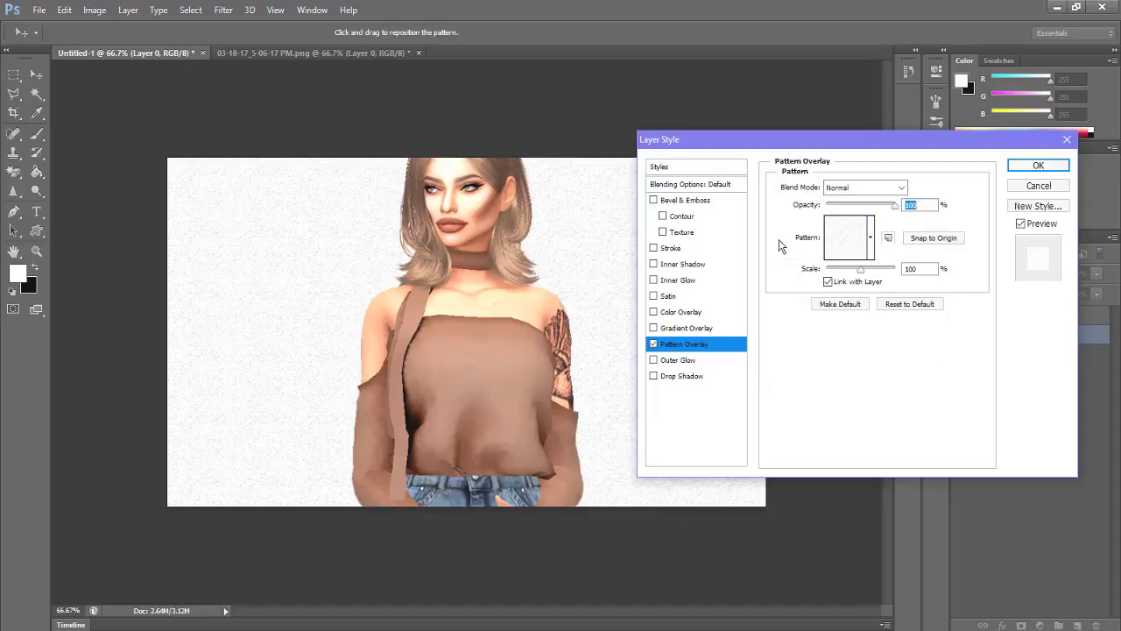
left_click(654, 344)
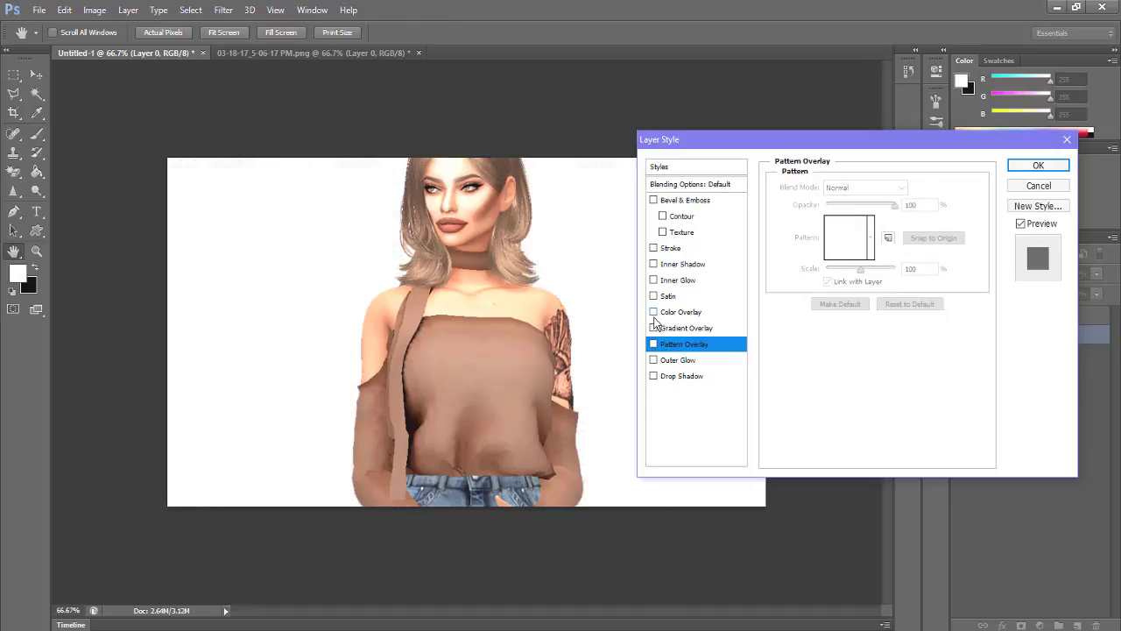
left_click(653, 327)
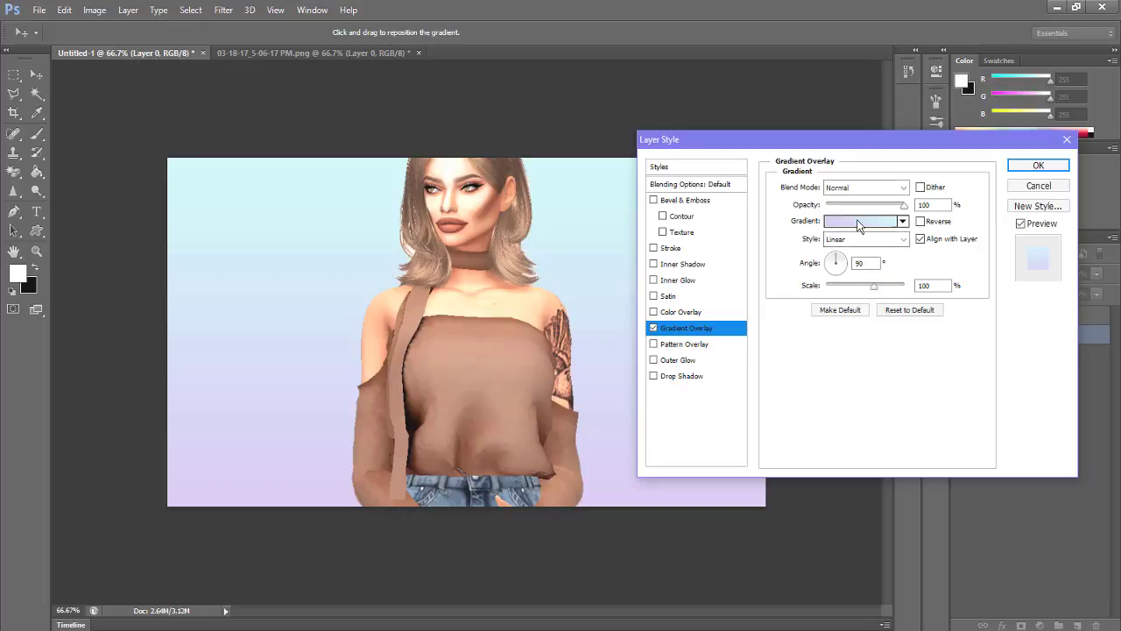
Reopen the overlay gradient and set its end stop at location 100% to white
left_click(854, 223)
left_click(1067, 356)
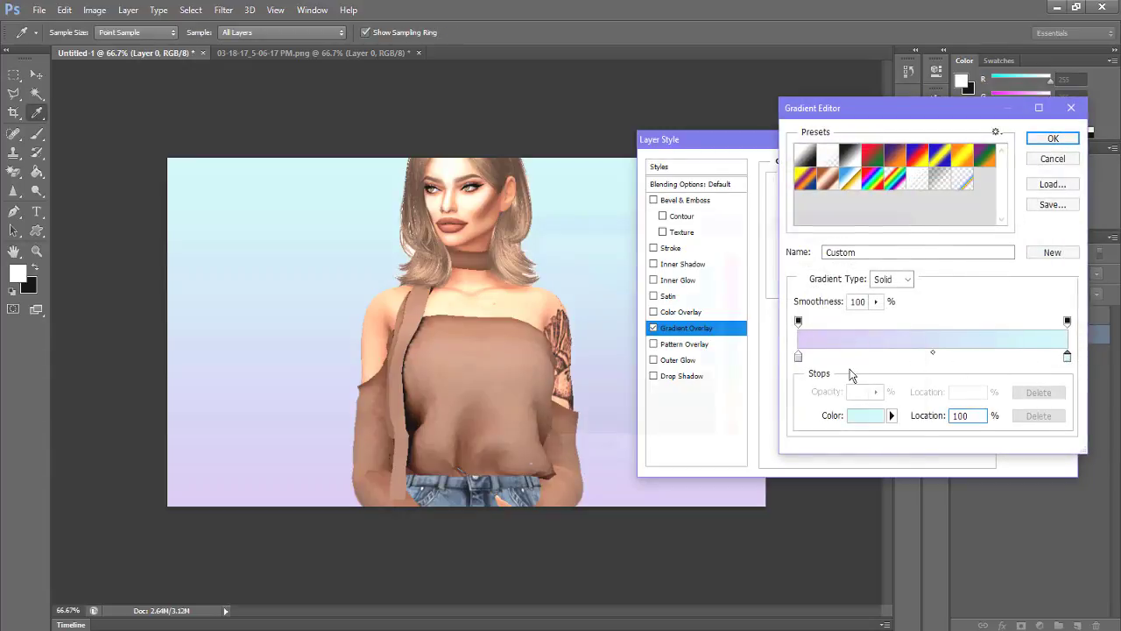
left_click(865, 415)
left_click(537, 254)
left_click(868, 245)
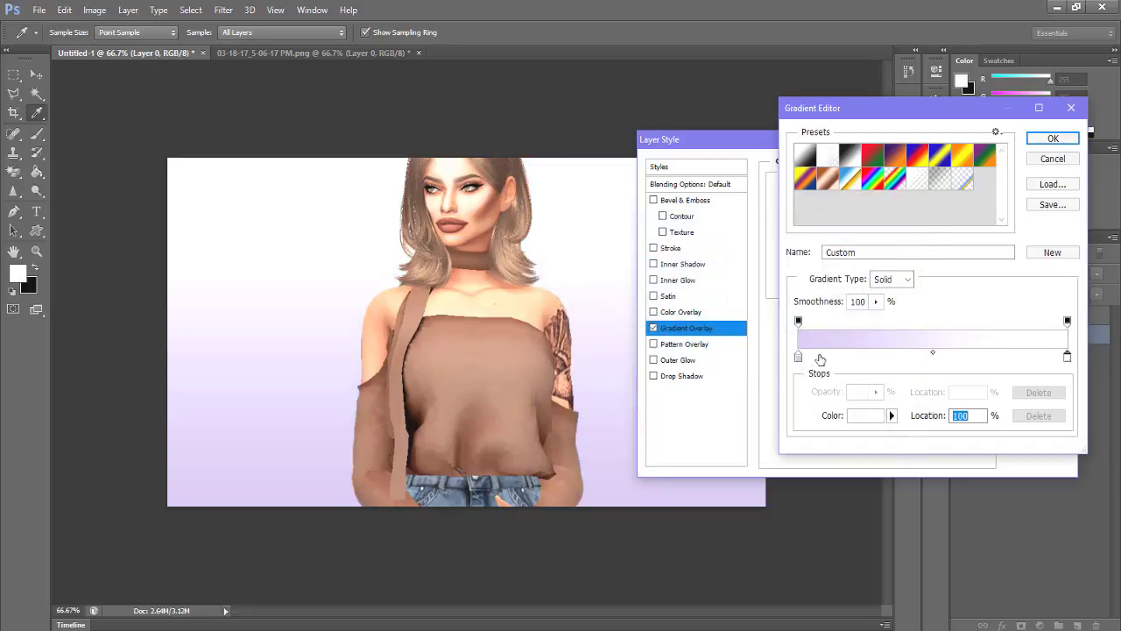
Open the colour of the gradient's starting stop at location 0% and try pale teal, peach and beige tones on it
left_click(798, 356)
left_click(866, 415)
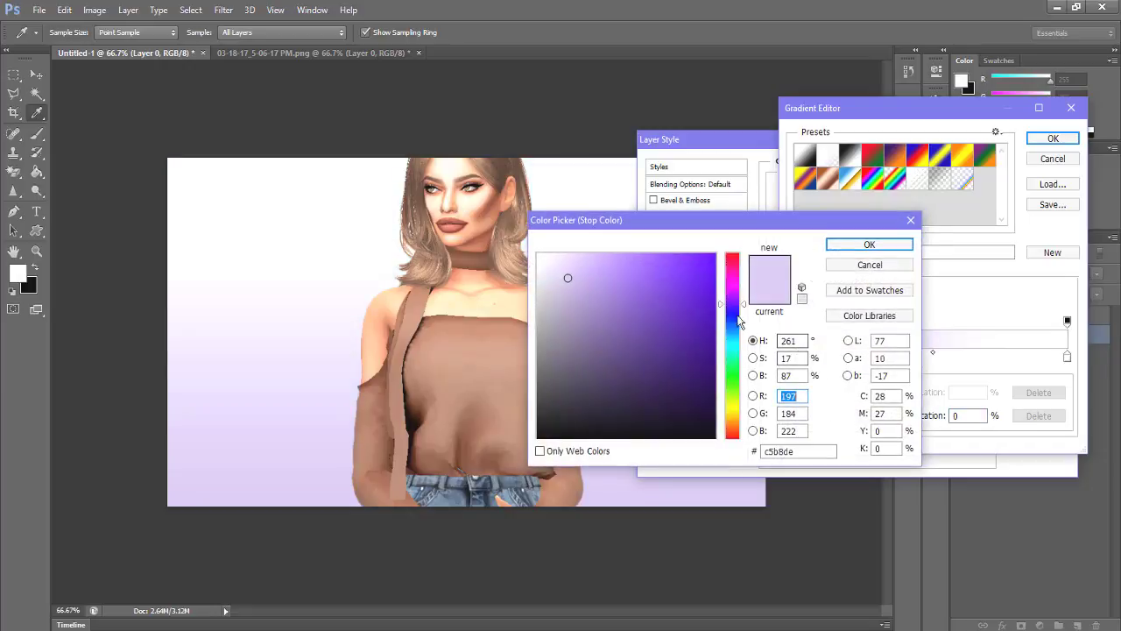
left_click(733, 349)
left_click(588, 297)
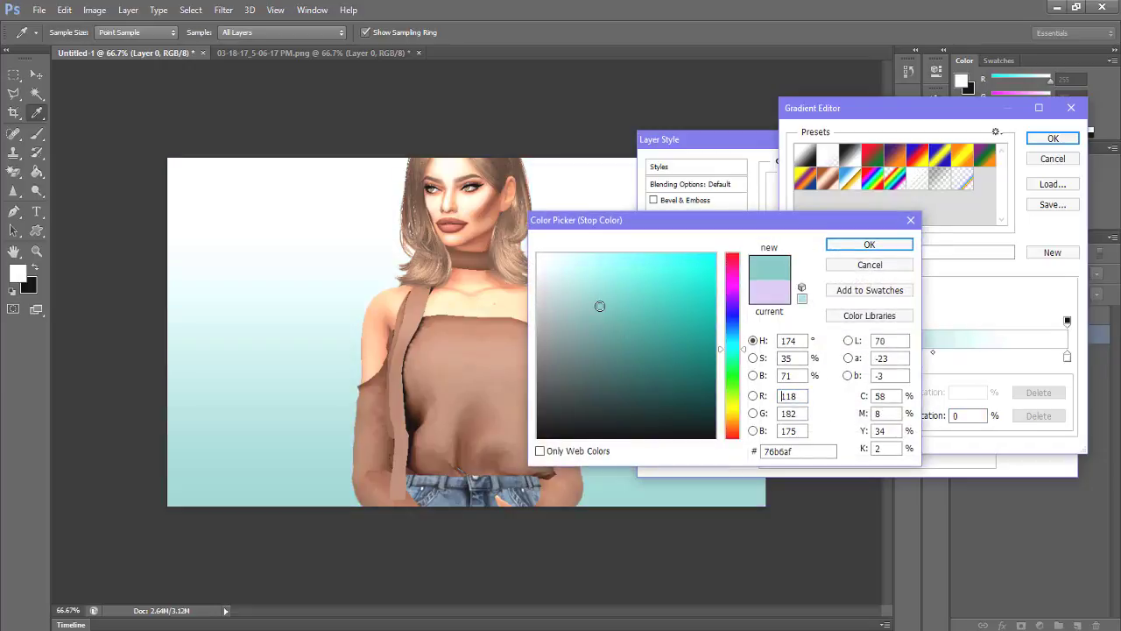
left_click(574, 284)
left_click(736, 428)
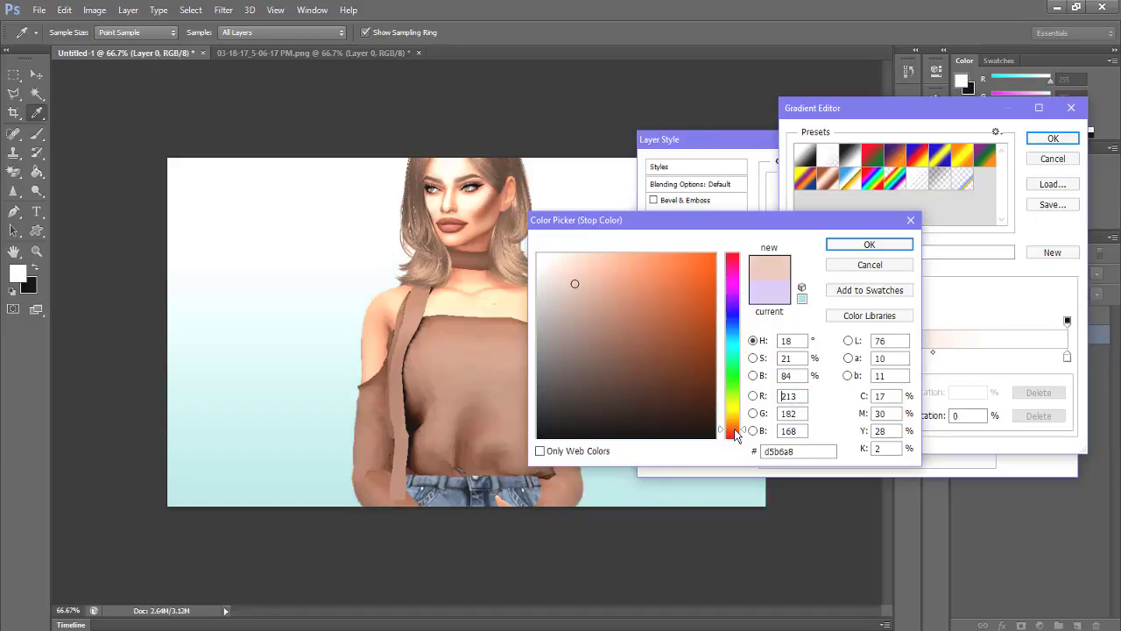
left_click_drag(734, 428, 734, 421)
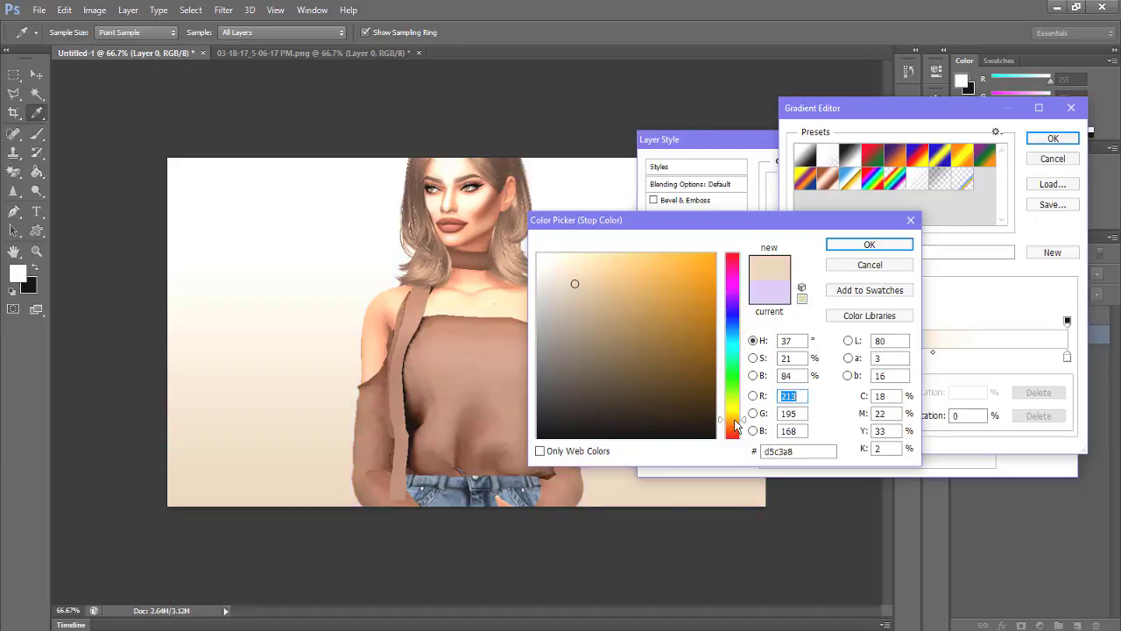
left_click(738, 425)
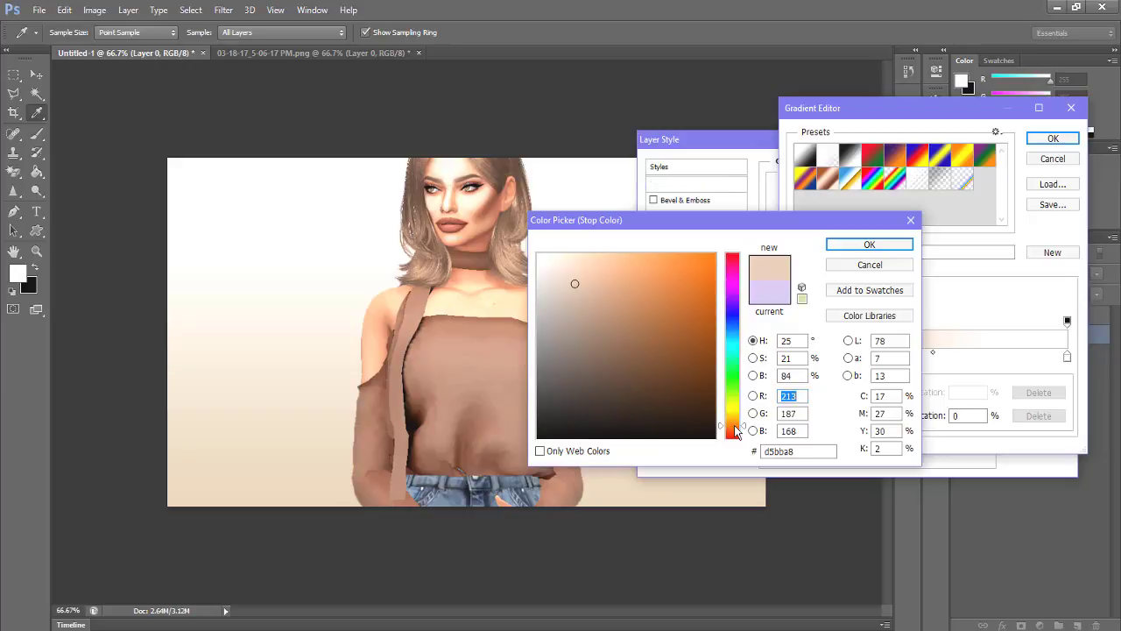
Set the starting stop's colour to very pale lilac, d7d0f1, and accept the edited gradient
left_click(735, 303)
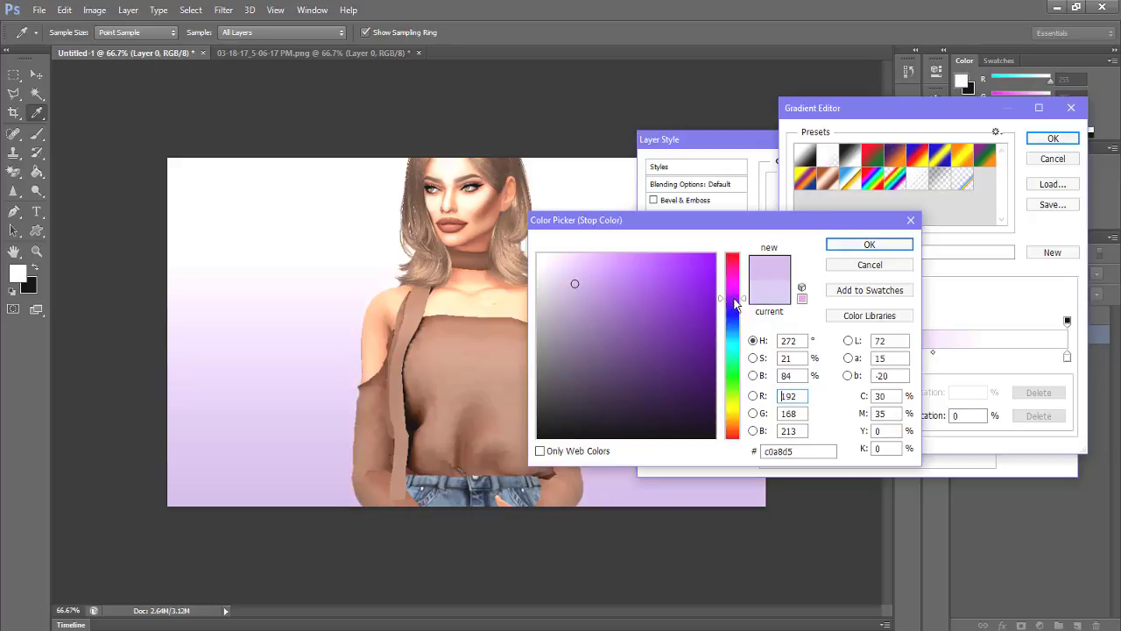
left_click_drag(734, 317, 733, 314)
mouse_move(631, 292)
left_mouse_down()
mouse_move(537, 262)
mouse_move(562, 263)
left_mouse_up()
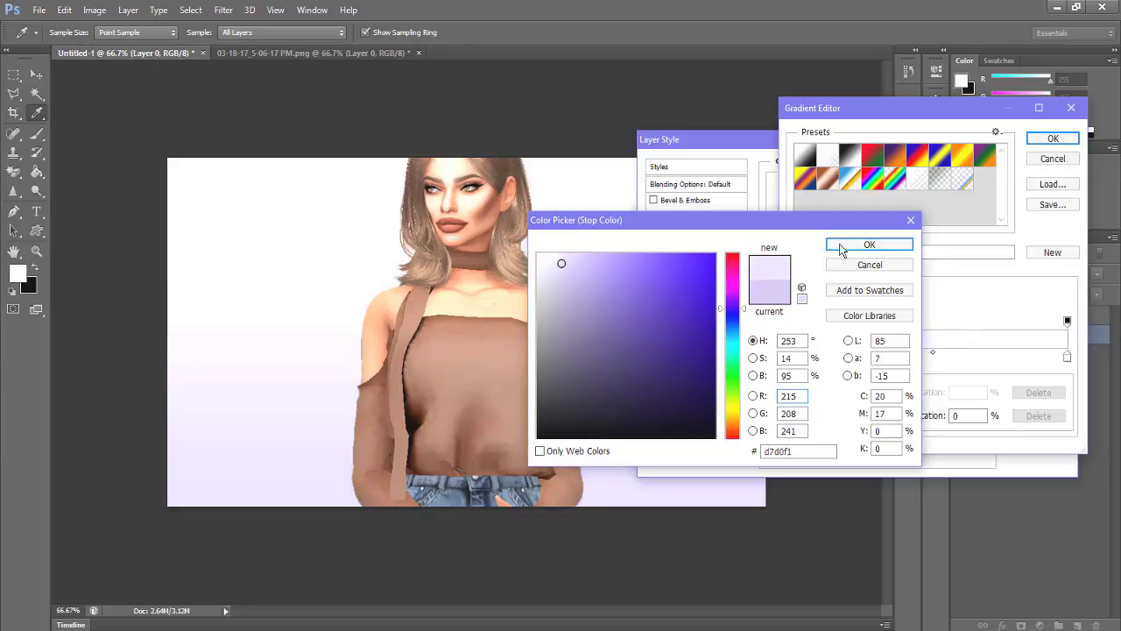
left_click(866, 244)
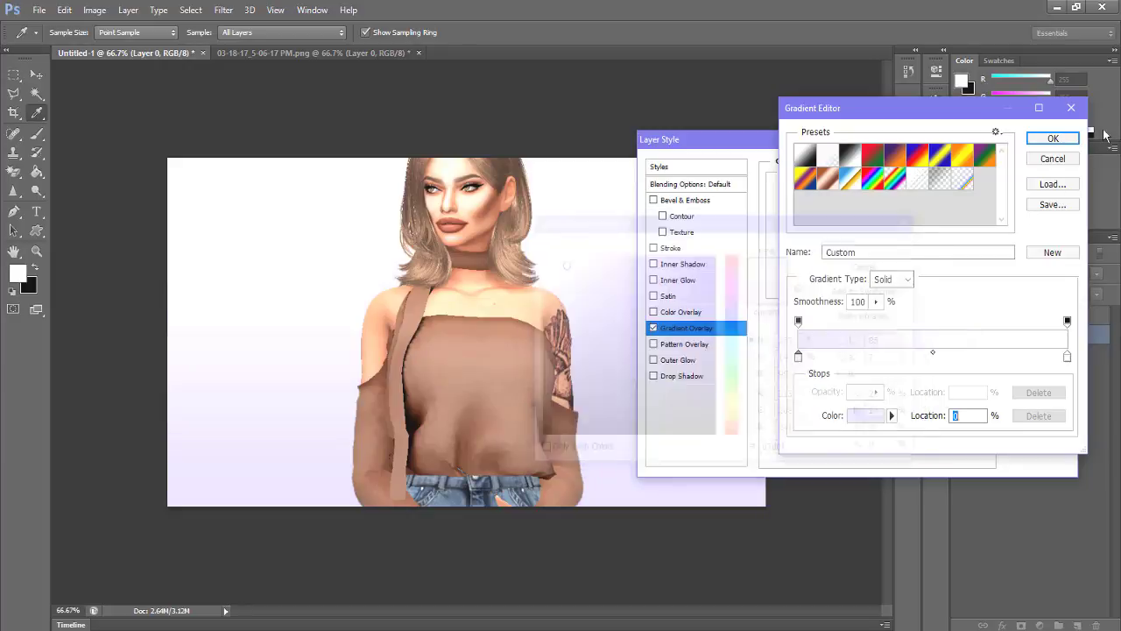
left_click(1052, 141)
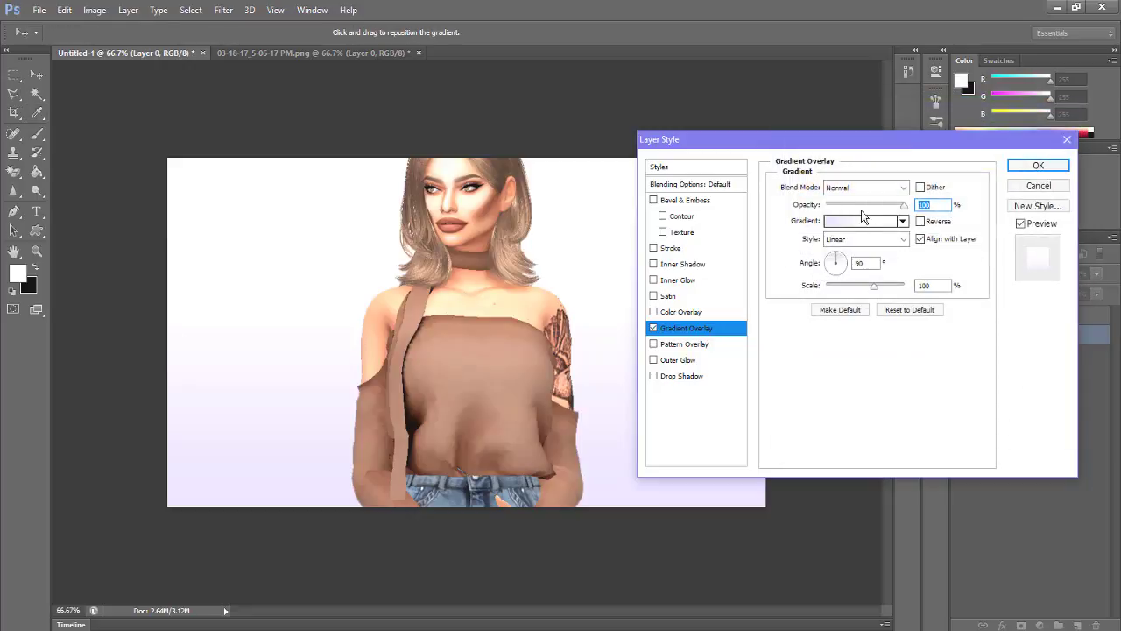
Keep the gradient overlay at 100% opacity, set its angle to 87°, and apply the layer style
mouse_move(907, 212)
left_mouse_down()
mouse_move(852, 217)
mouse_move(949, 213)
mouse_move(861, 219)
mouse_move(909, 213)
left_mouse_up()
mouse_move(835, 258)
left_mouse_down()
mouse_move(819, 265)
mouse_move(859, 279)
mouse_move(838, 265)
left_mouse_up()
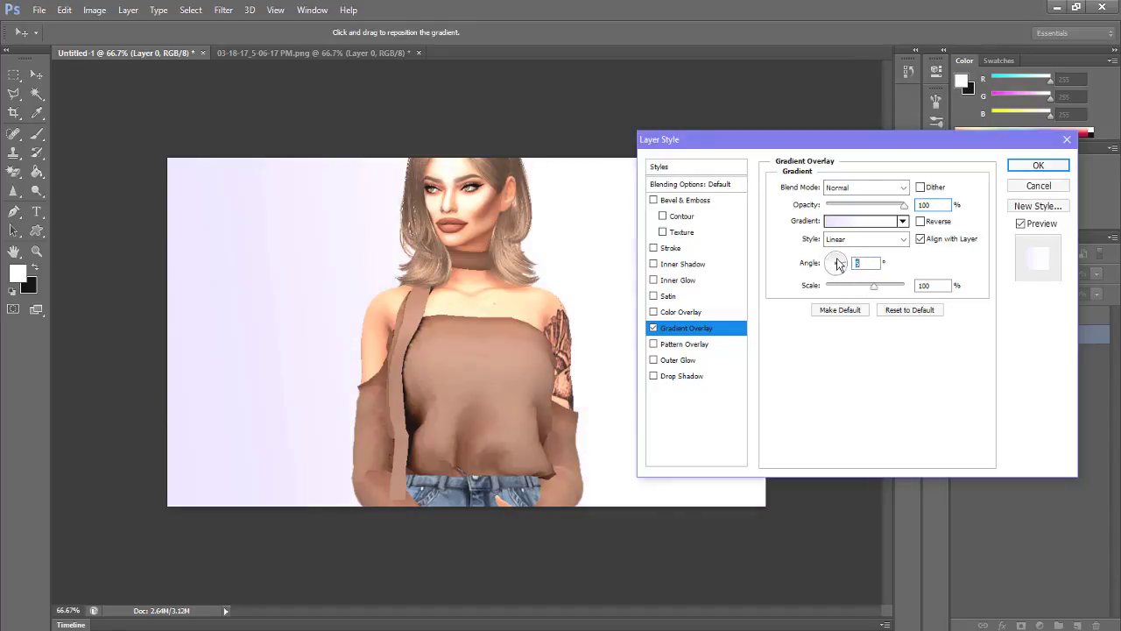
left_click_drag(795, 136, 862, 132)
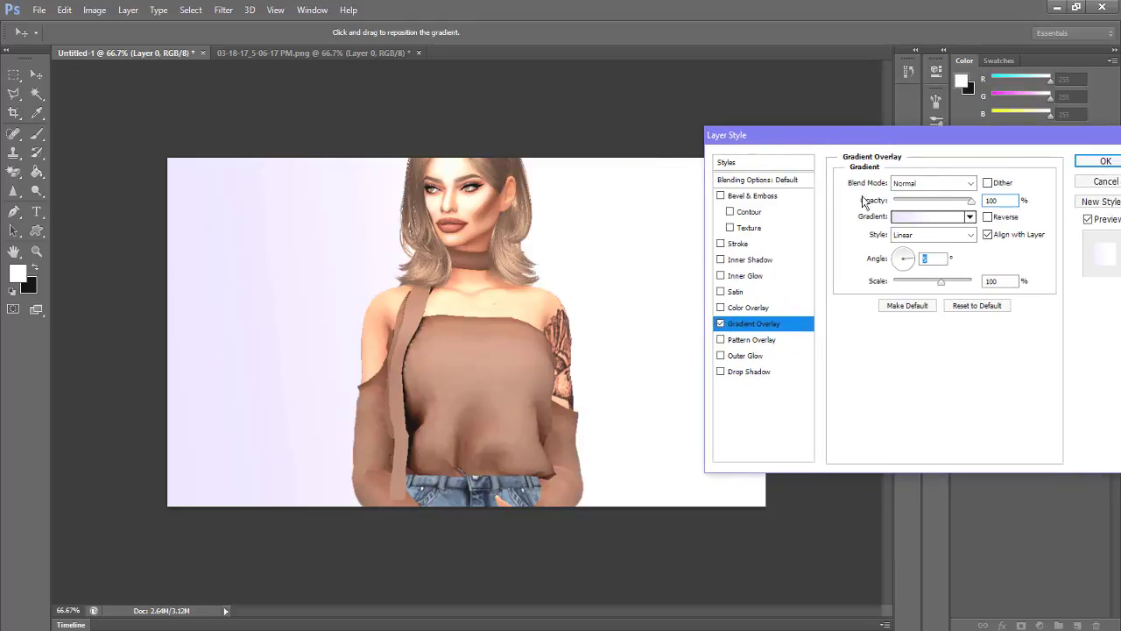
left_click_drag(909, 256, 906, 219)
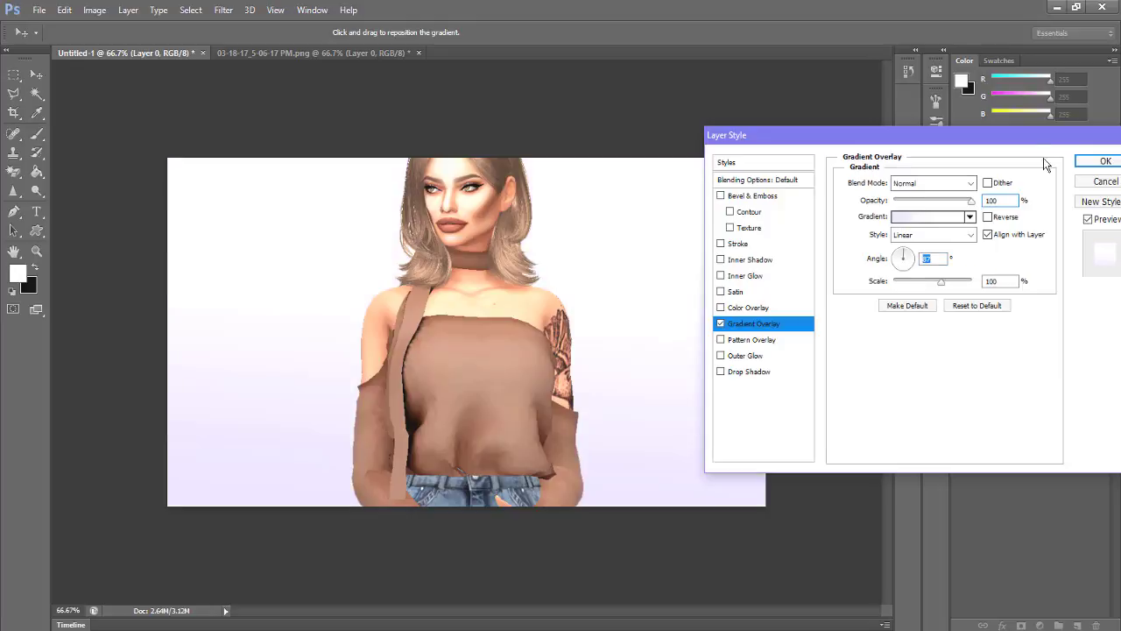
left_click_drag(970, 138, 884, 147)
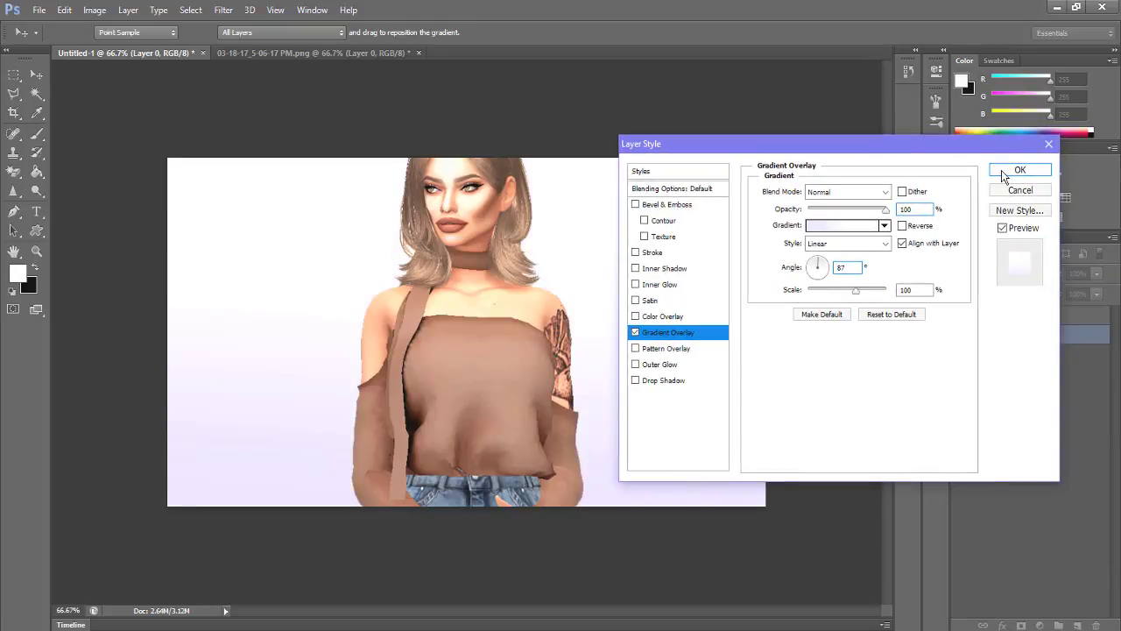
left_click(1007, 172)
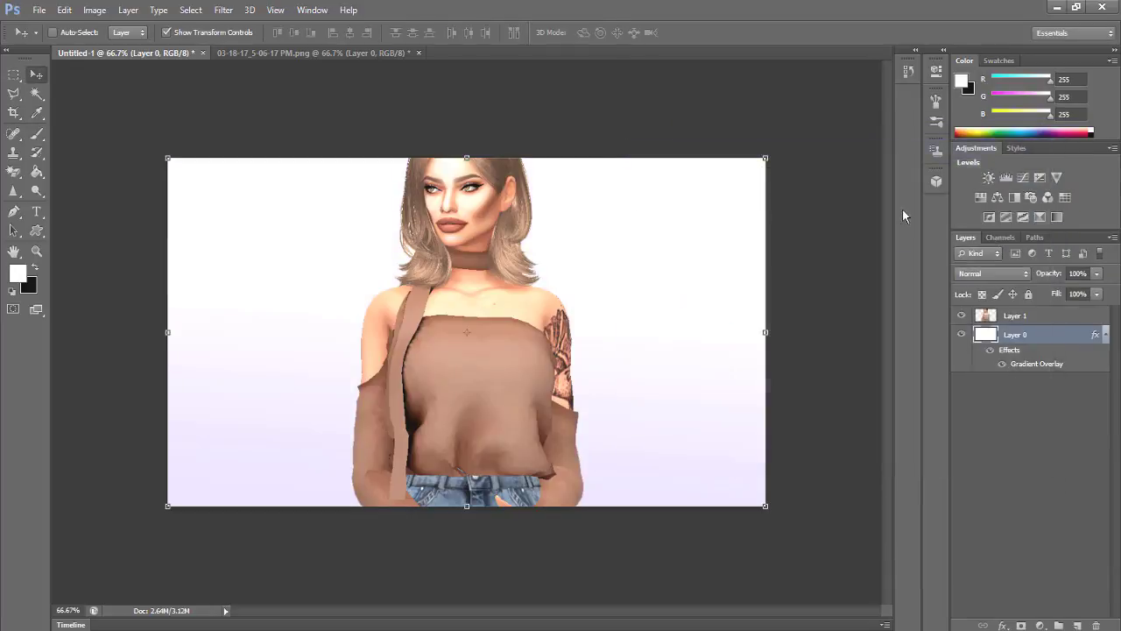
With Layer 0's effects collapsed and Layer 1 selected, open the image 03-18-17_5-05-53 PM.png from the Screenshots folder
left_click(1095, 334)
left_click(1037, 321)
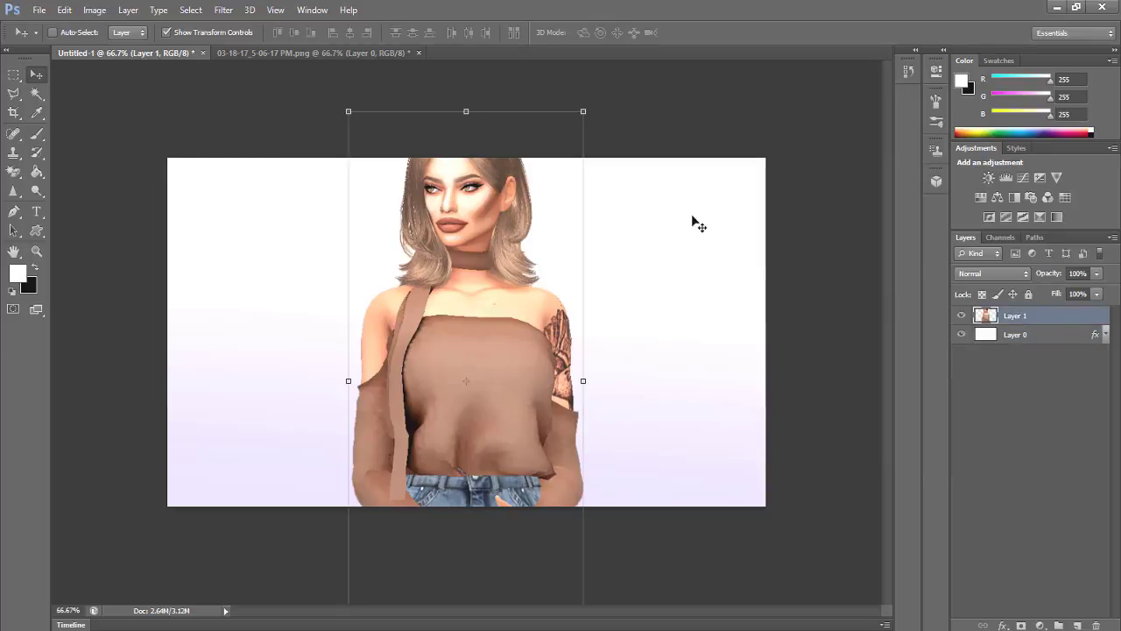
left_click(39, 9)
left_click(57, 35)
scroll(526, 318, "down", 15)
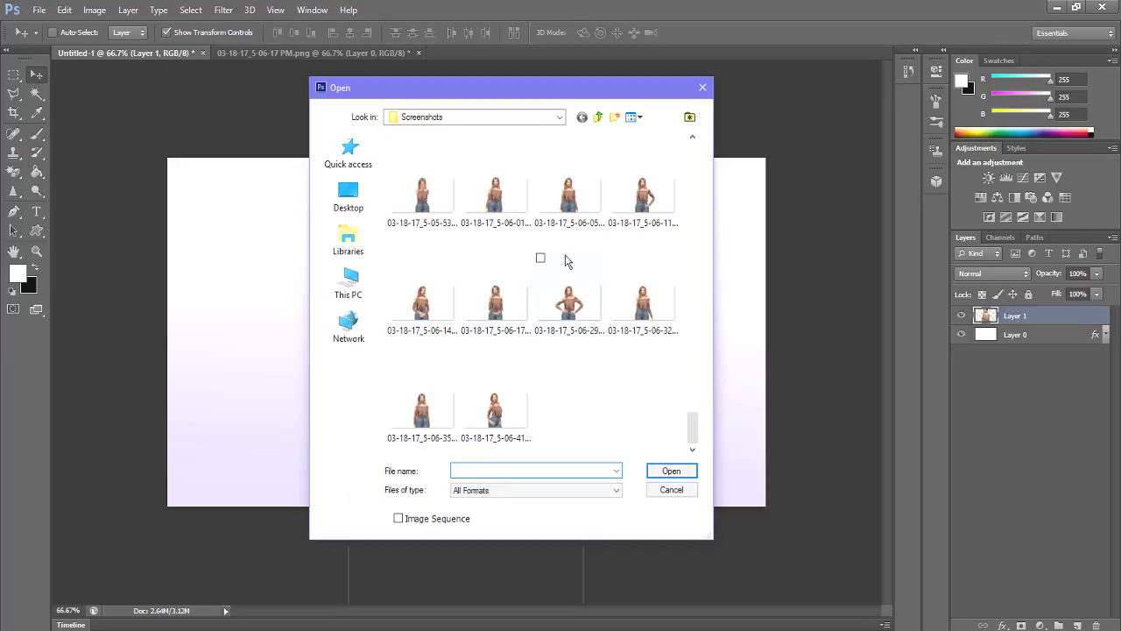
left_click_drag(530, 90, 819, 100)
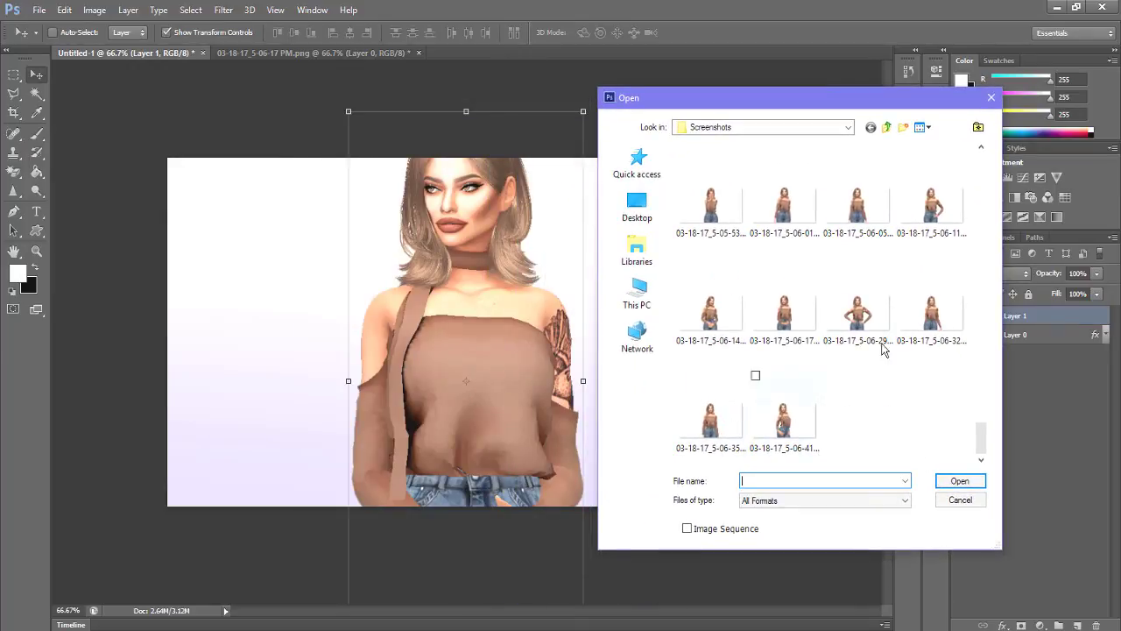
double_click(721, 212)
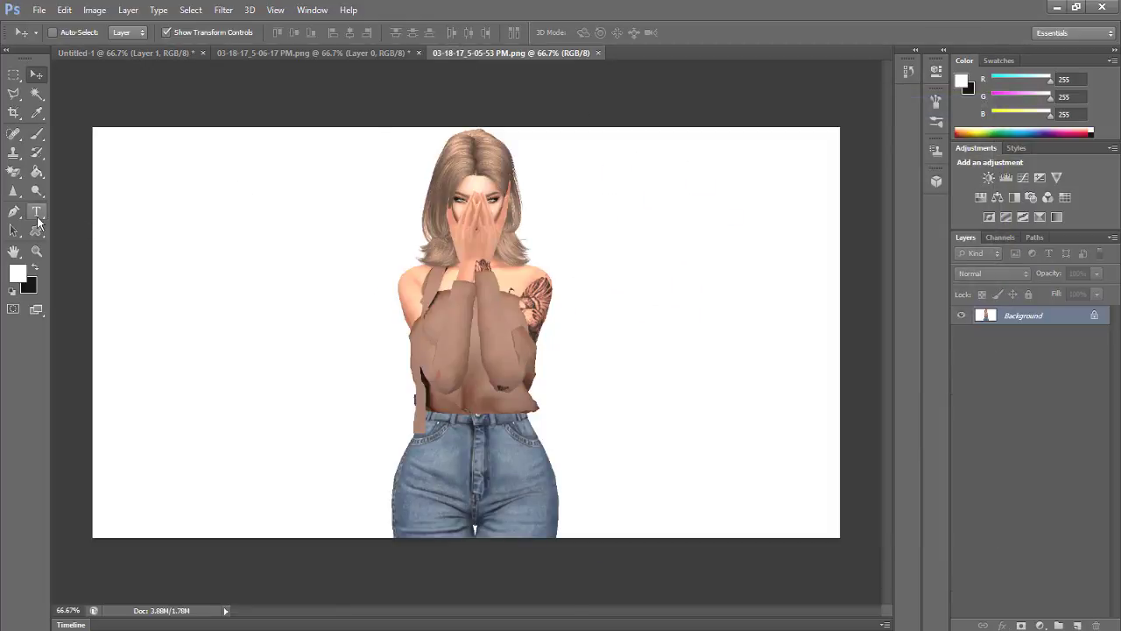
Erase the white background around the character with the Magic Eraser at tolerance 32
left_click(13, 174)
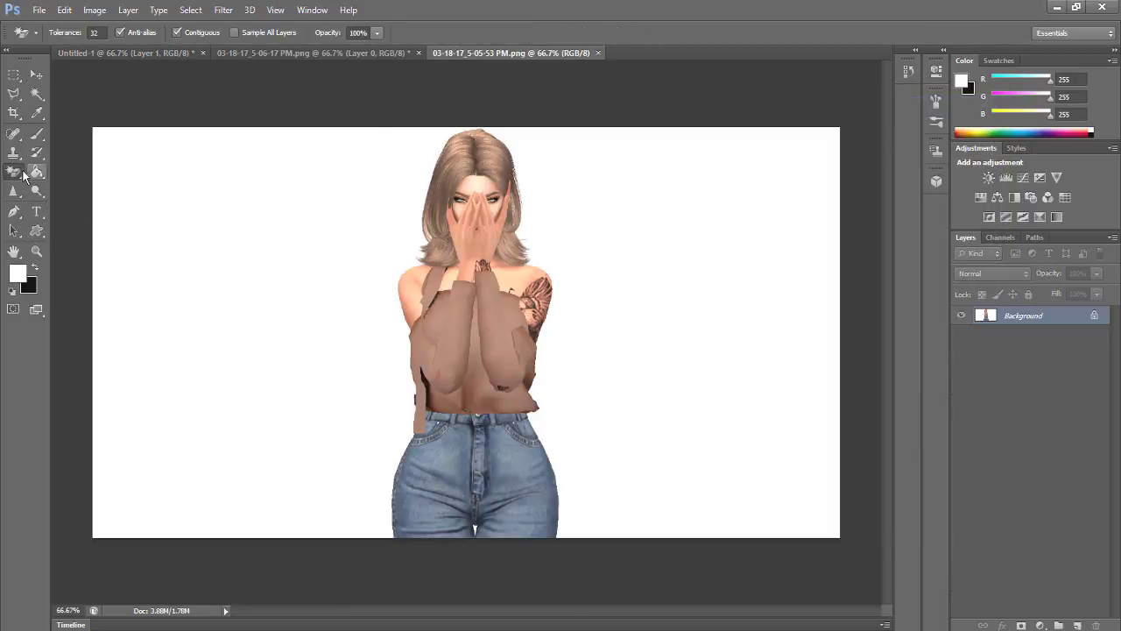
left_click(11, 175)
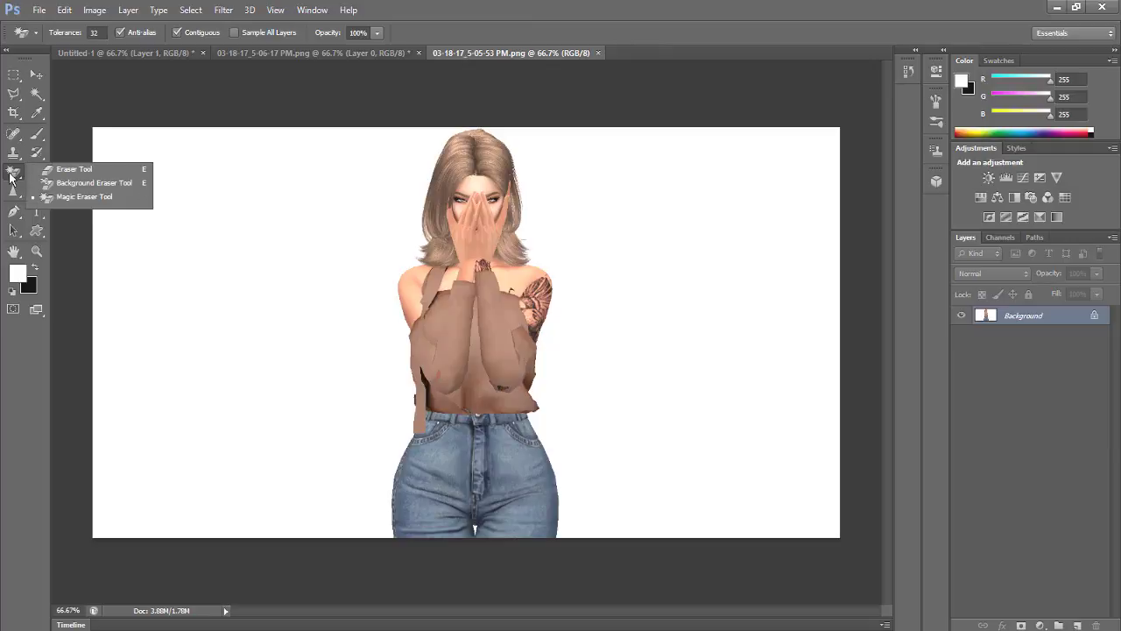
left_click(308, 232)
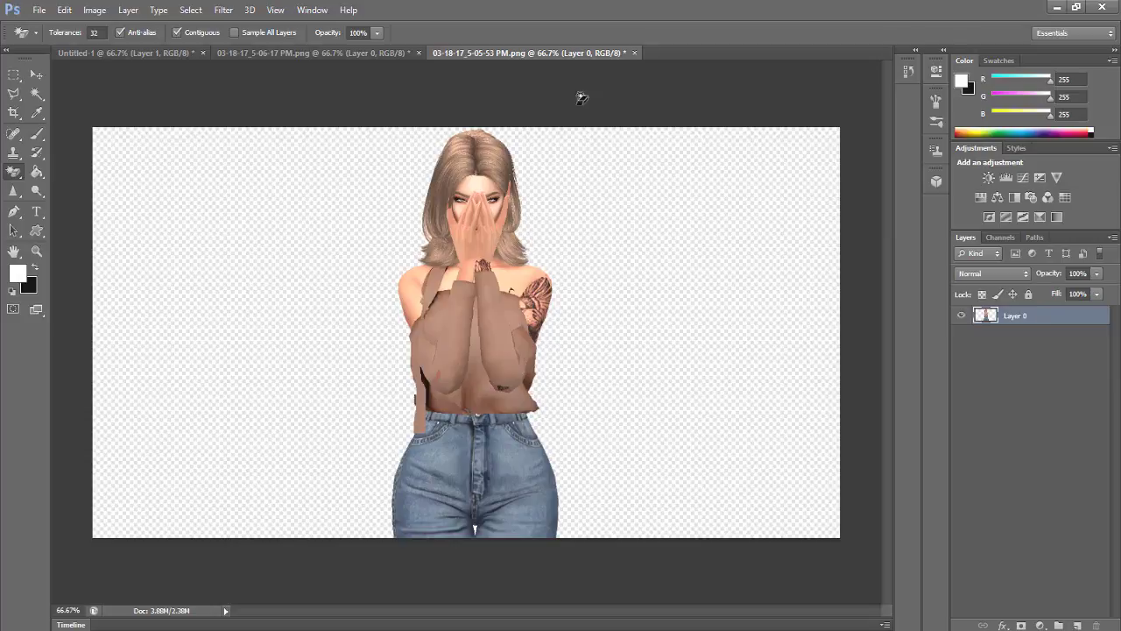
left_click(97, 13)
left_click(388, 54)
left_click(388, 55)
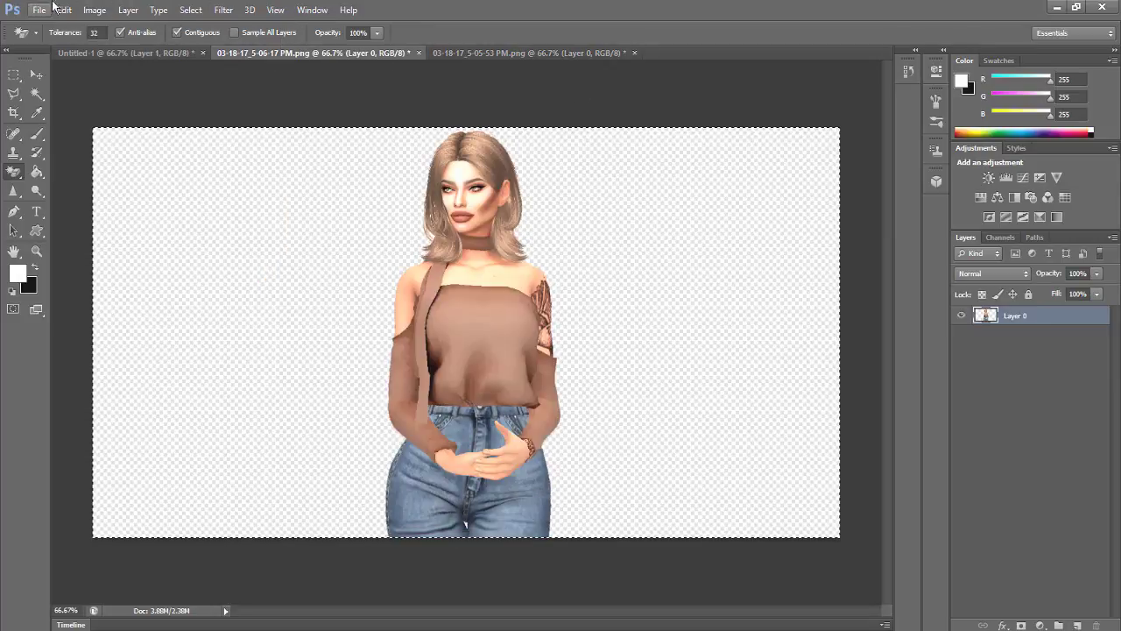
left_click(93, 10)
mouse_move(140, 46)
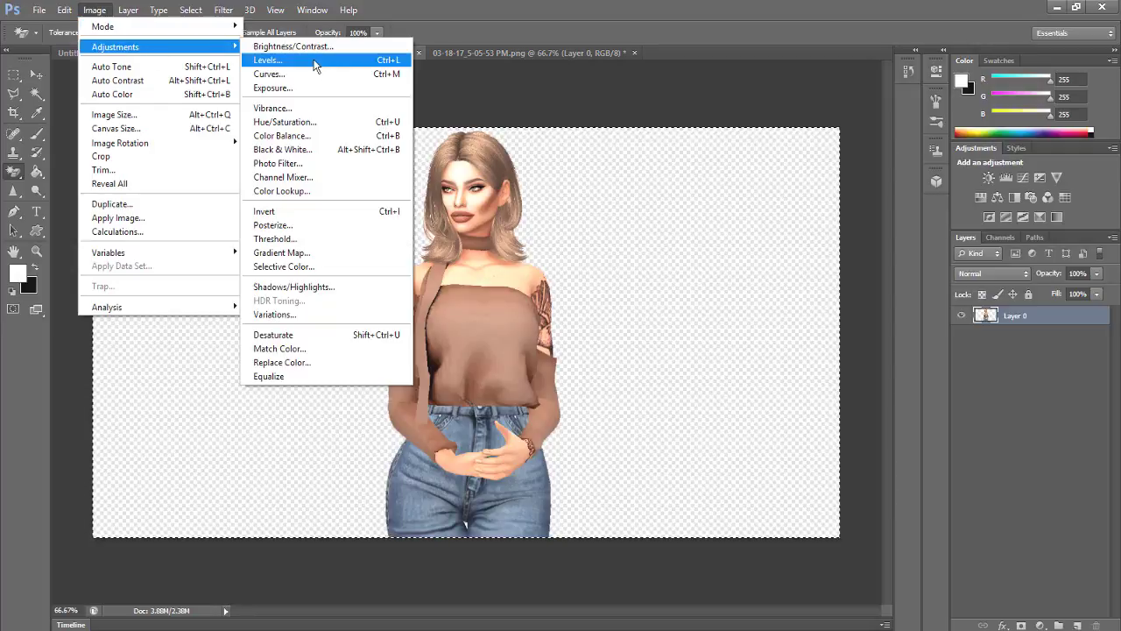
left_click(318, 48)
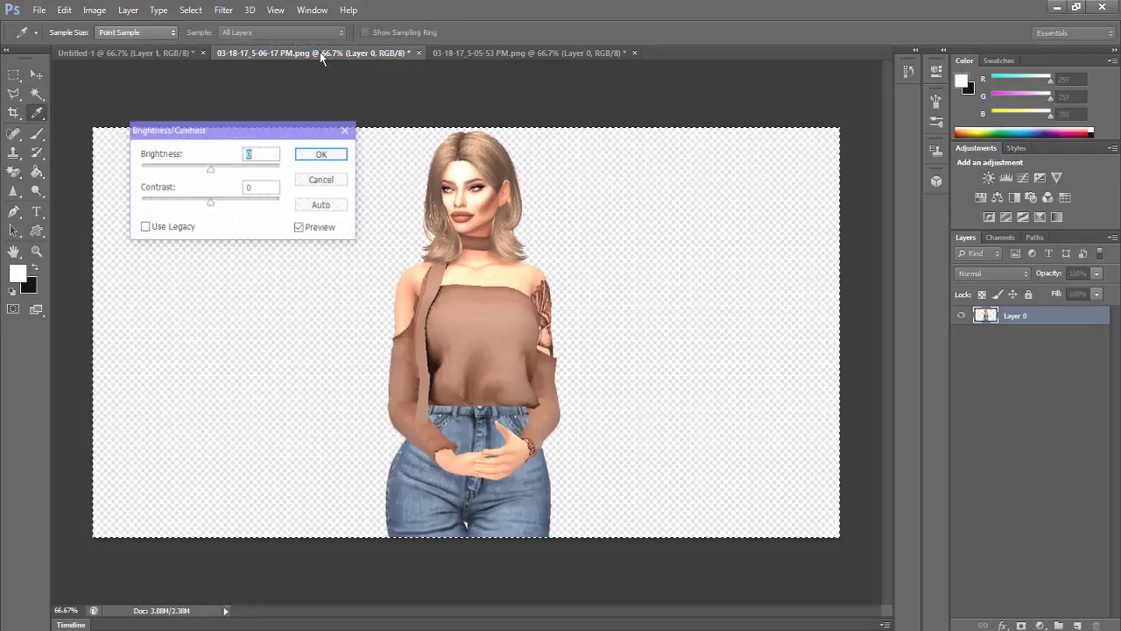
key("Escape")
left_click(456, 52)
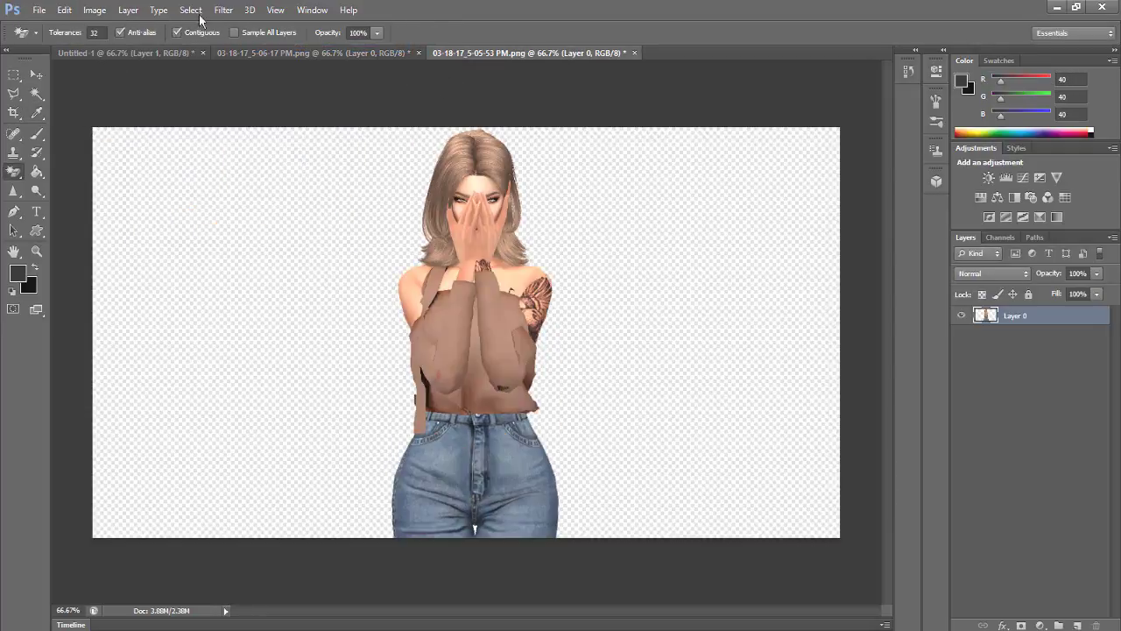
Apply a Brightness/Contrast adjustment to the cut-out character with brightness 11 and contrast 9
left_click(64, 10)
mouse_move(95, 9)
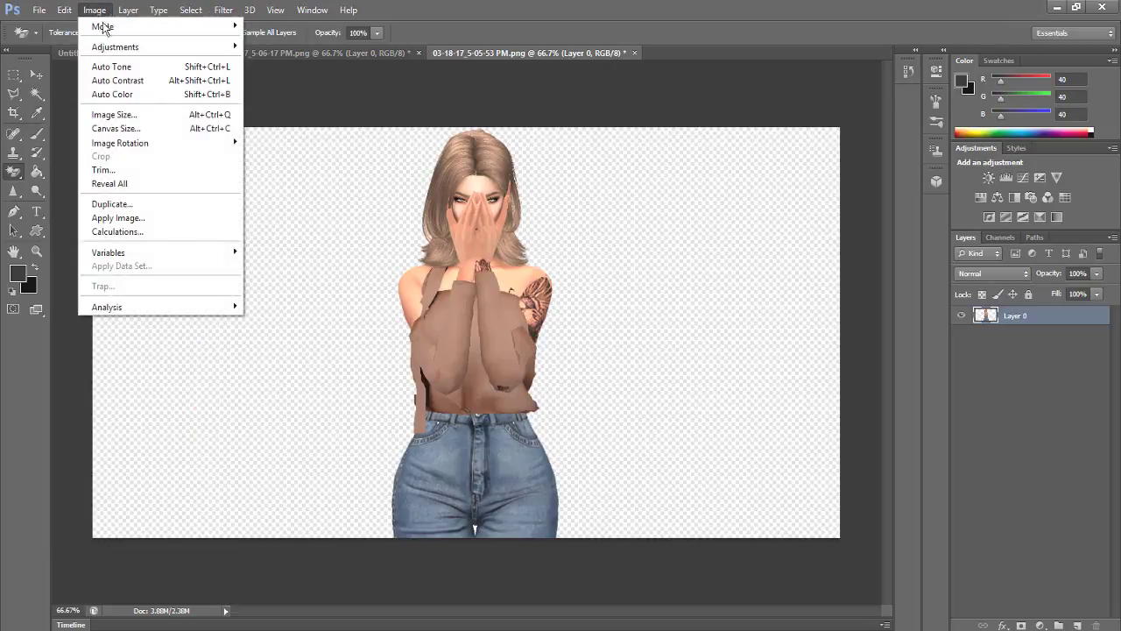
mouse_move(112, 46)
left_click(273, 44)
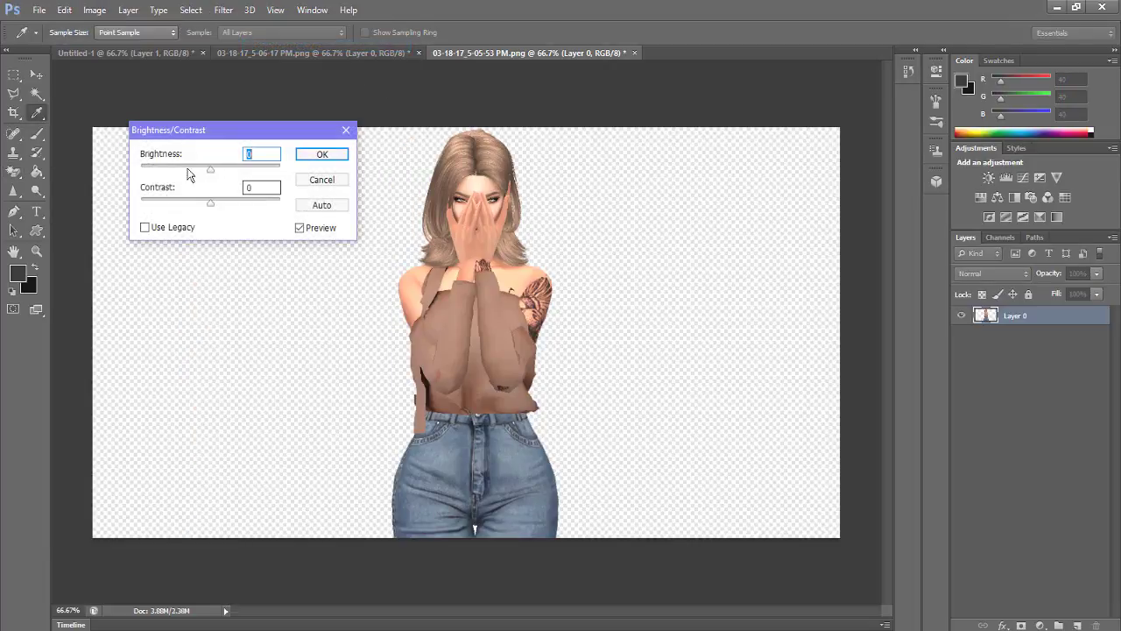
left_click_drag(209, 169, 219, 205)
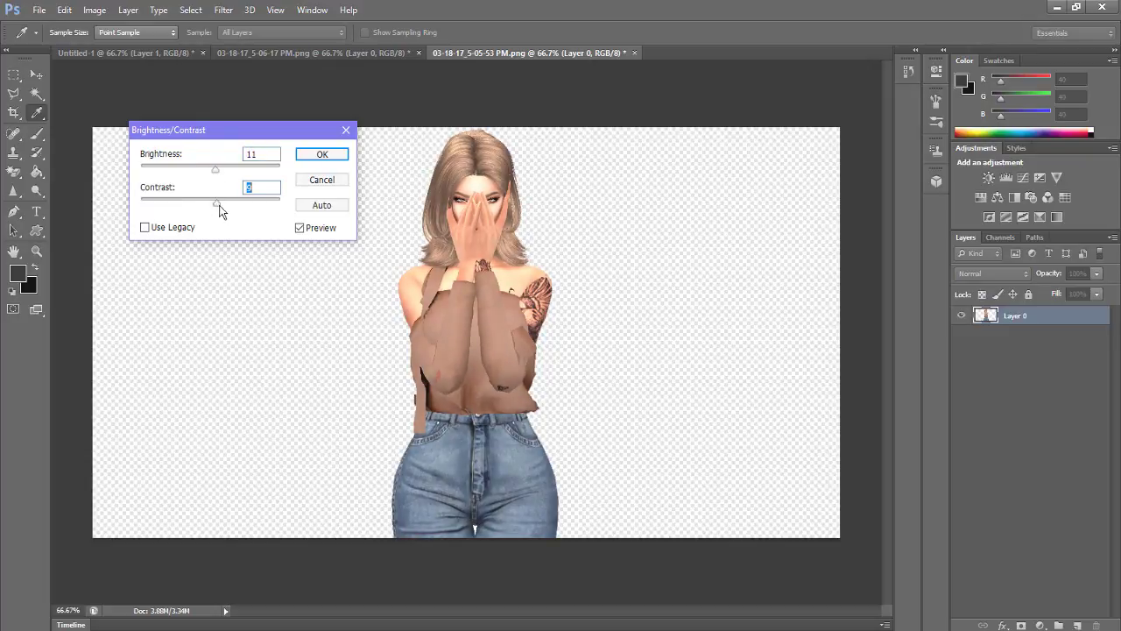
left_click(319, 152)
key("e")
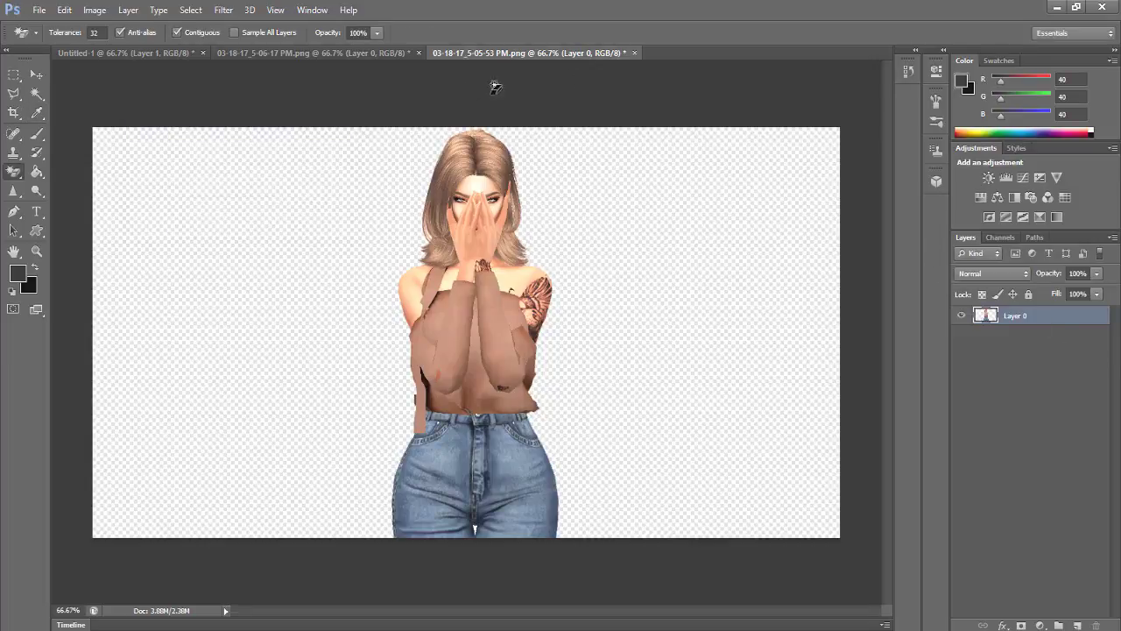
Select the whole canvas of the 03-18-17_5-05-53 PM.png image and copy the cut-out character
left_click(191, 10)
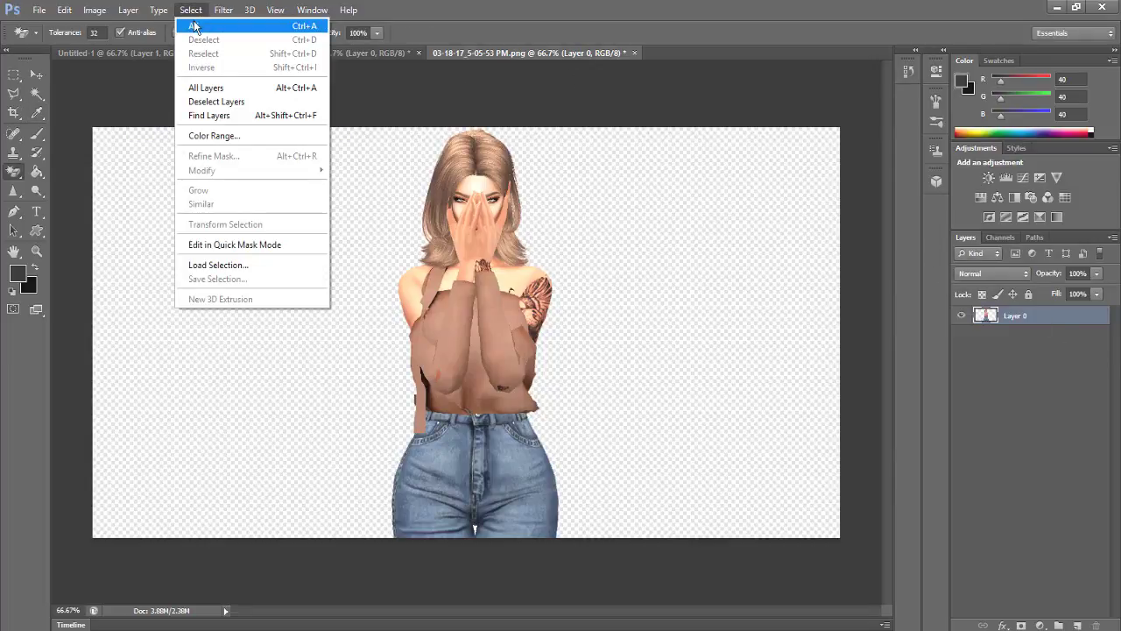
left_click(194, 27)
left_click(64, 9)
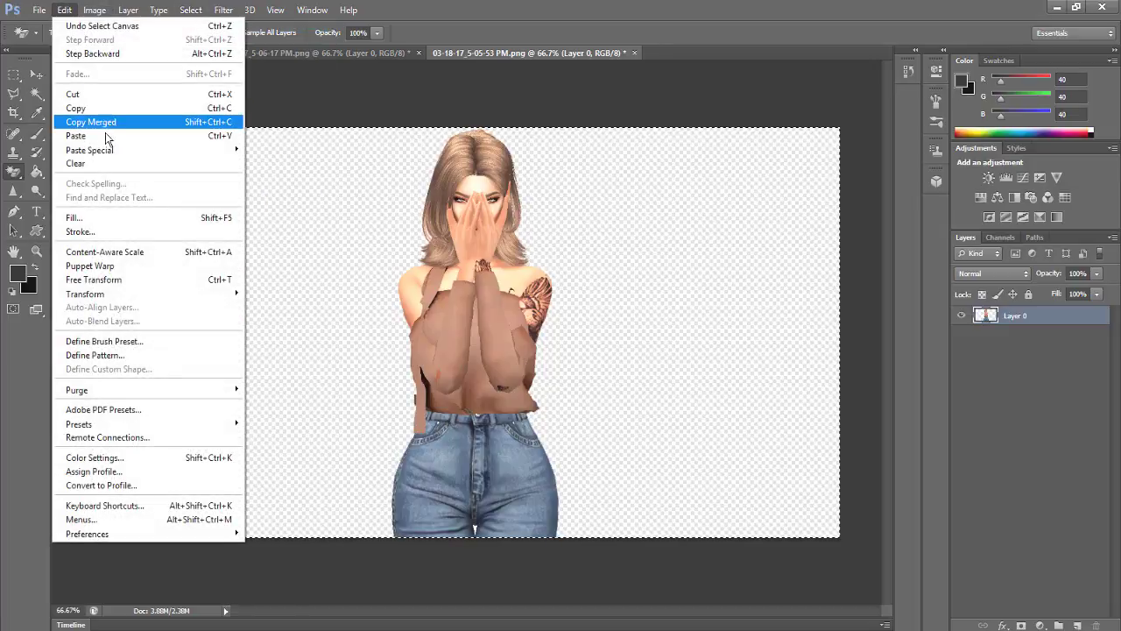
mouse_move(191, 12)
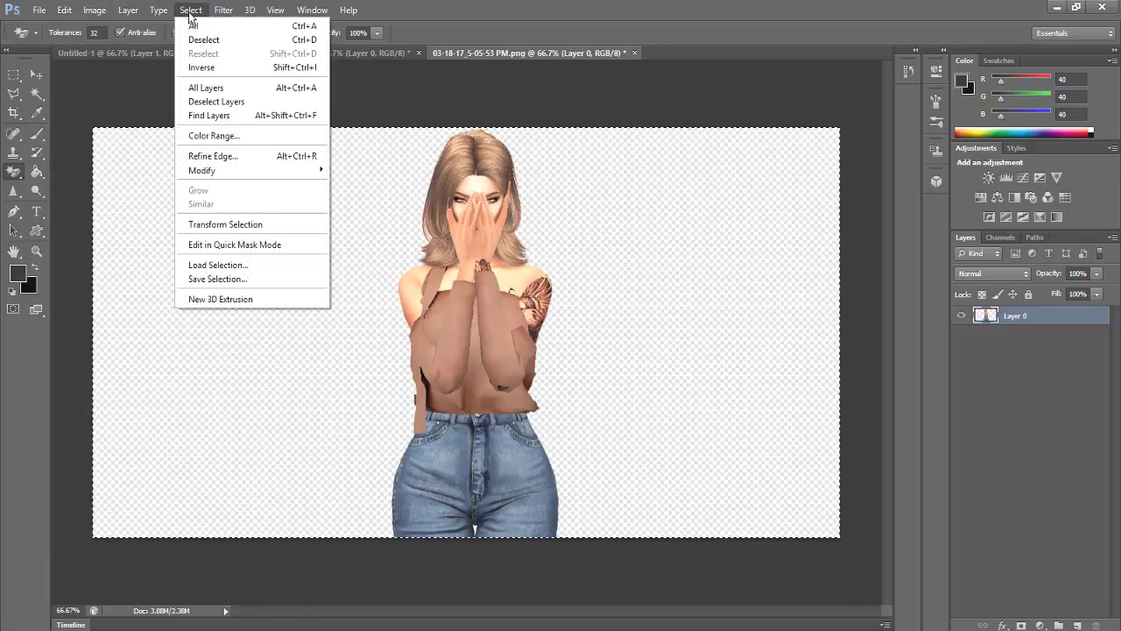
left_click(194, 26)
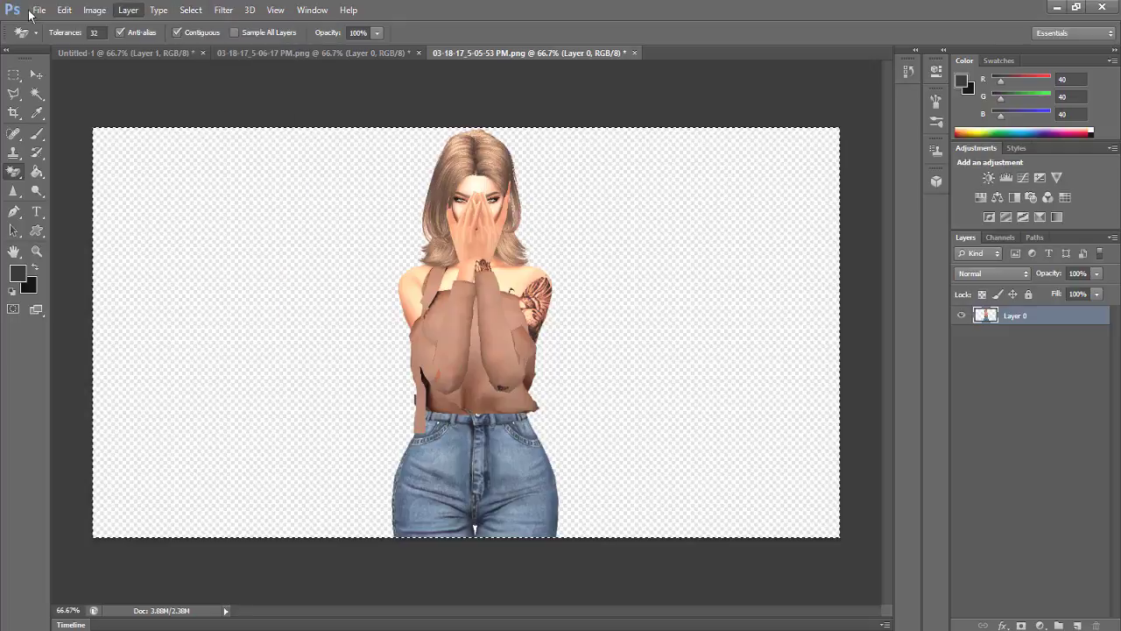
left_click(64, 10)
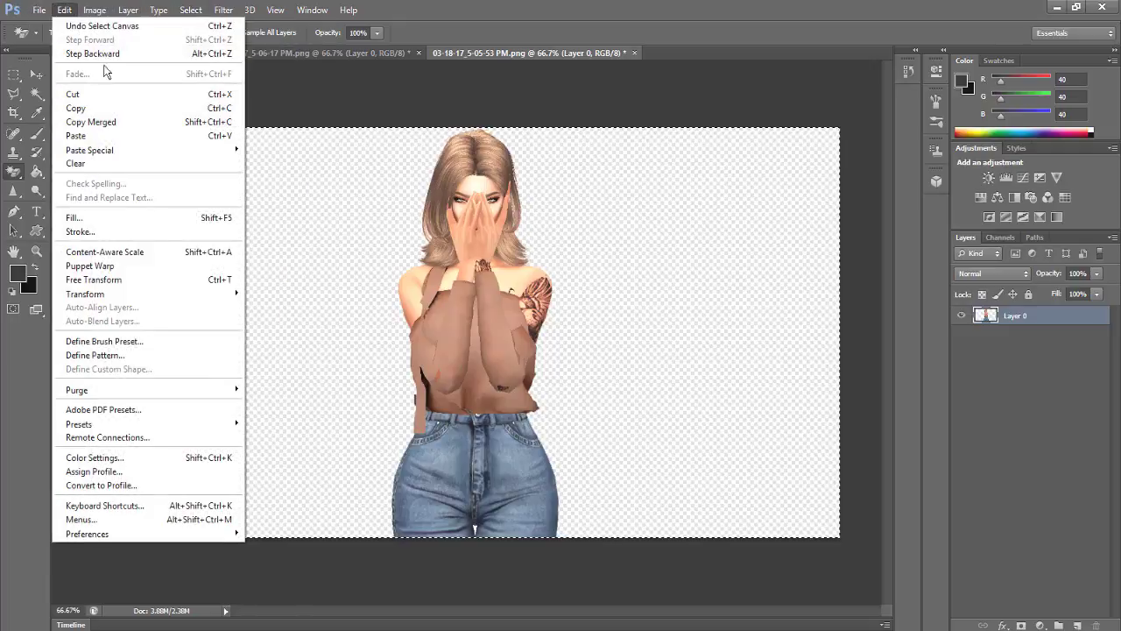
left_click(100, 108)
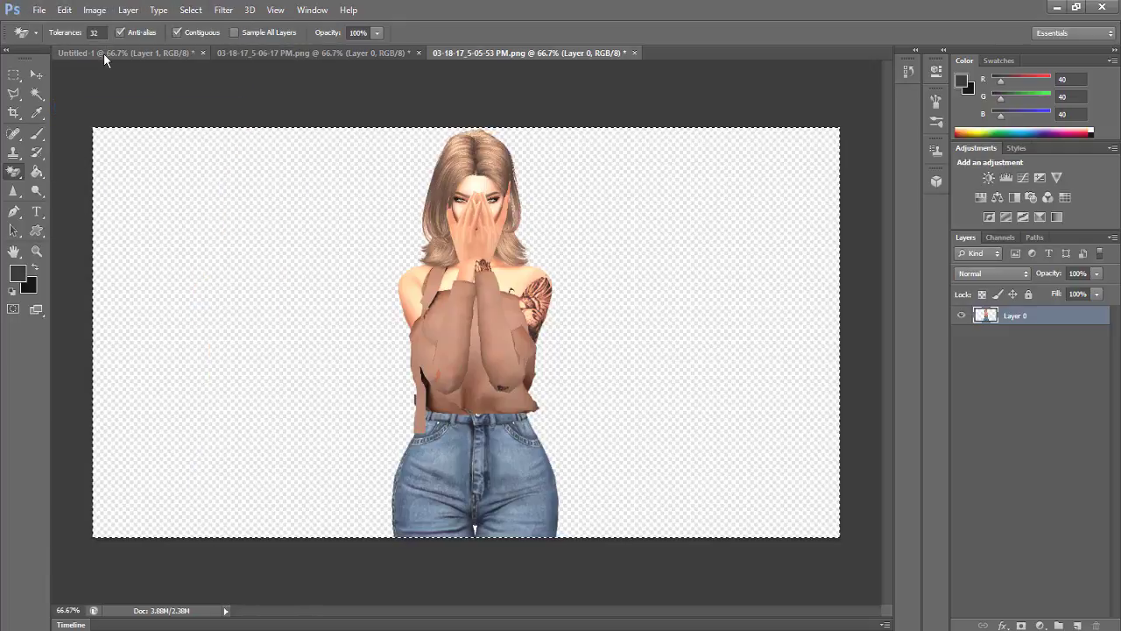
Paste the copied cut-out character into the Untitled-1 document as a new layer
left_click(102, 54)
left_click(64, 9)
left_click(100, 135)
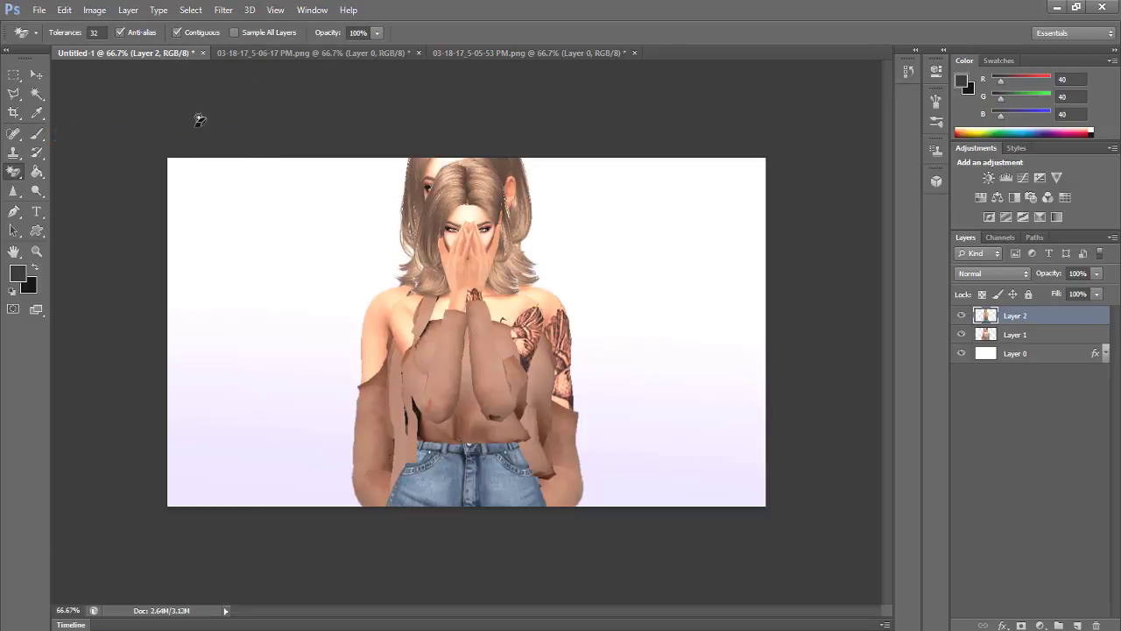
Separate the two poses by moving the Layer 2 character to the right and the Layer 1 character to the left
left_click(36, 74)
left_click_drag(549, 364, 633, 381)
left_click(994, 338)
left_click_drag(433, 308, 301, 308)
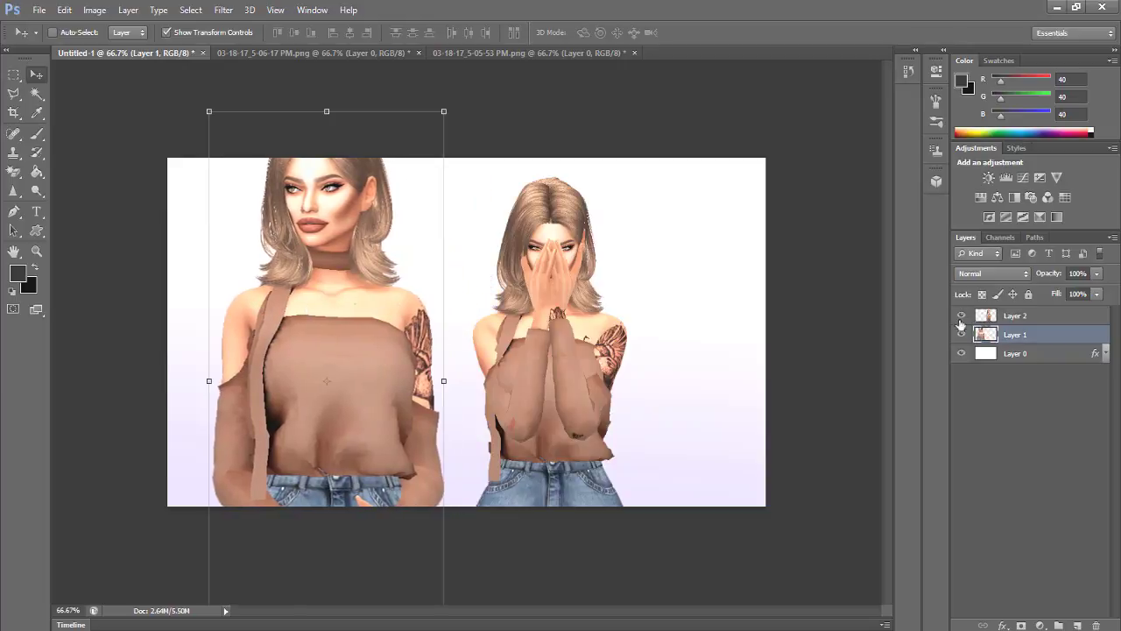
Lower the Layer 2 character and enlarge it to about 138% width and 144% height
left_click(988, 317)
left_click_drag(576, 289, 554, 357)
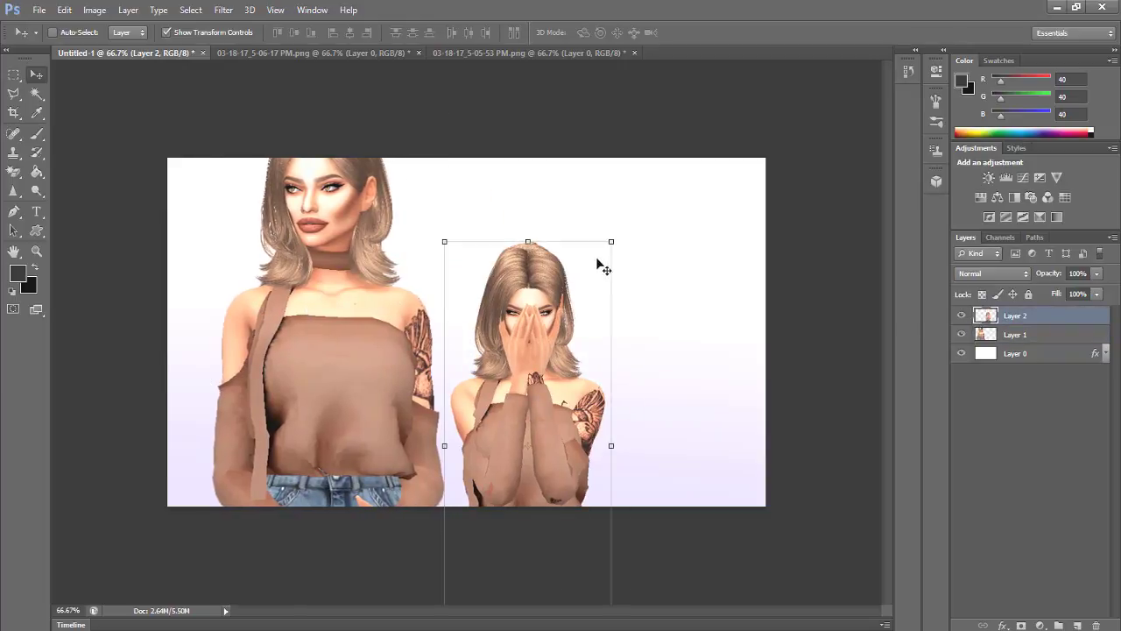
left_click_drag(612, 241, 675, 59)
left_click_drag(590, 270, 585, 252)
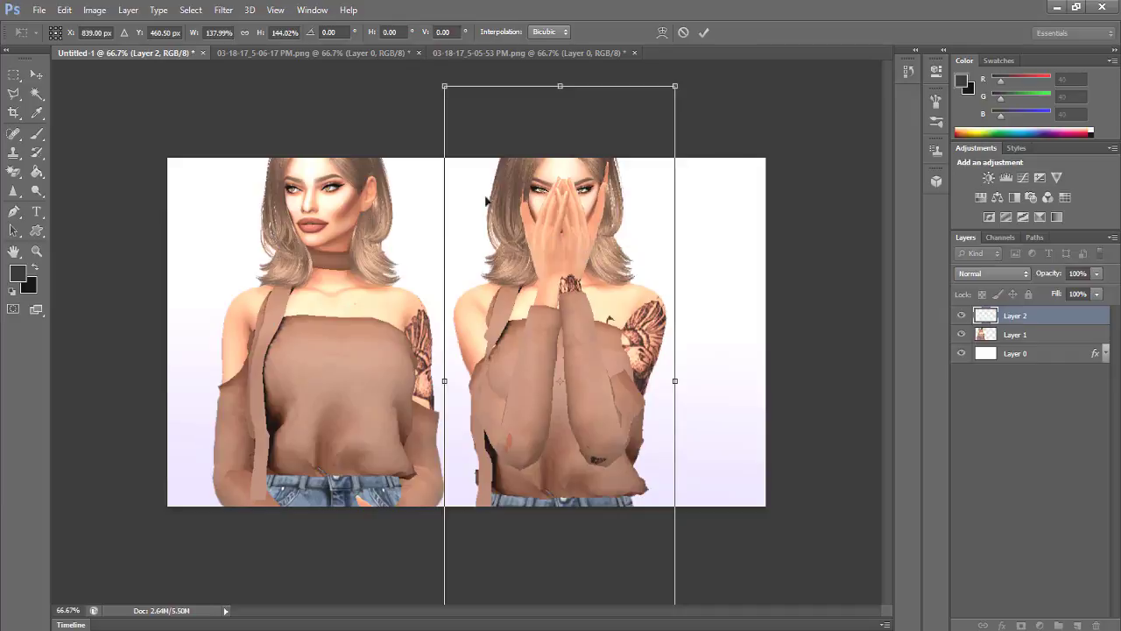
left_click(703, 32)
Scale the Layer 2 character to about 112% width and 110% height, and place it slightly overlapping the Layer 1 character's right side
left_click_drag(518, 271, 404, 259)
left_click_drag(526, 166, 566, 104)
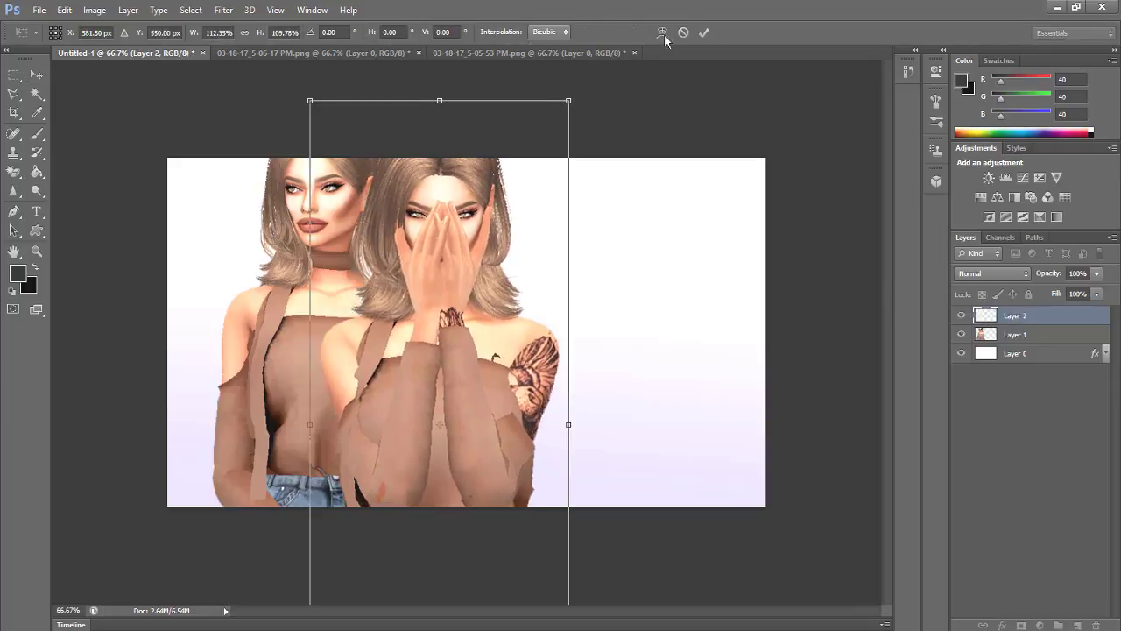
left_click(703, 33)
left_click_drag(424, 300, 443, 301)
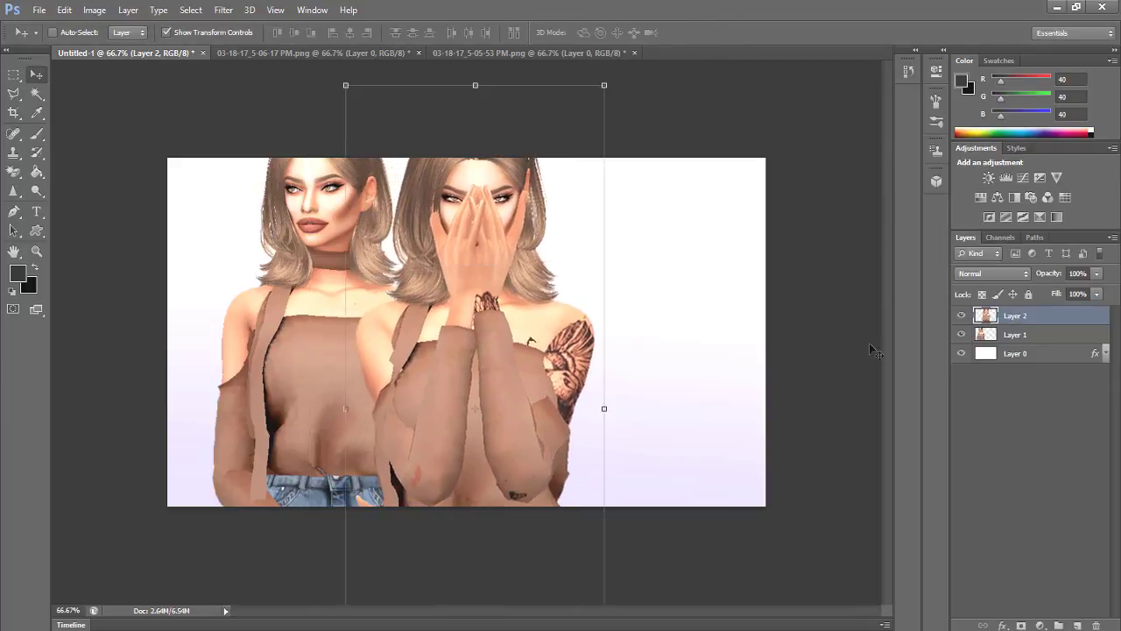
left_click_drag(510, 267, 547, 270)
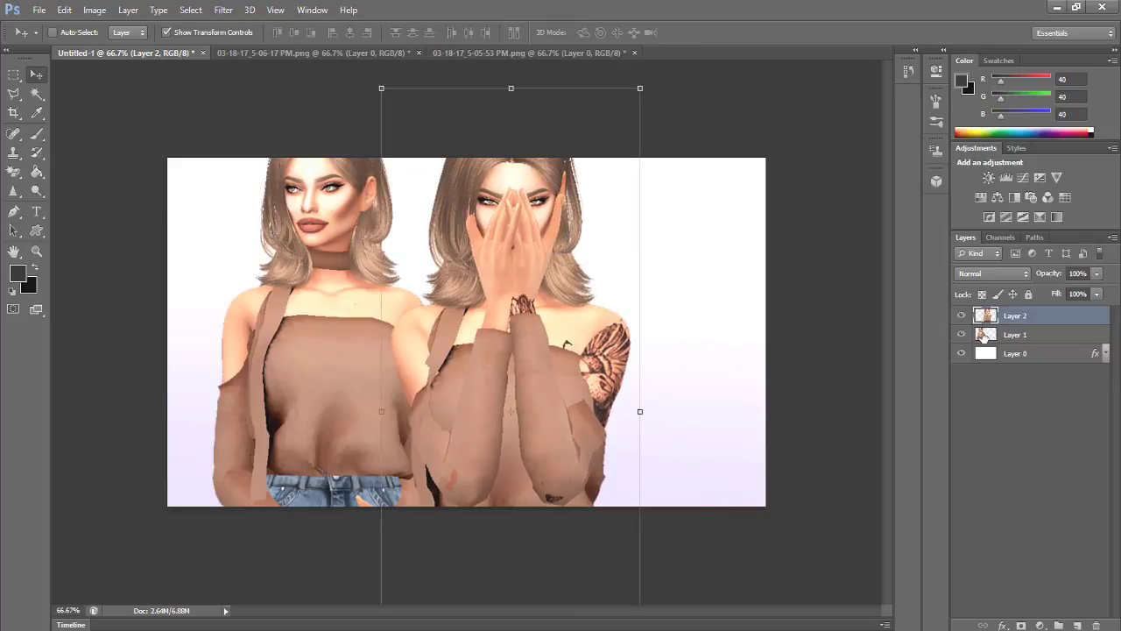
Duplicate Layer 1 as Layer 1 copy within the Untitled-1 document
left_click(1008, 335)
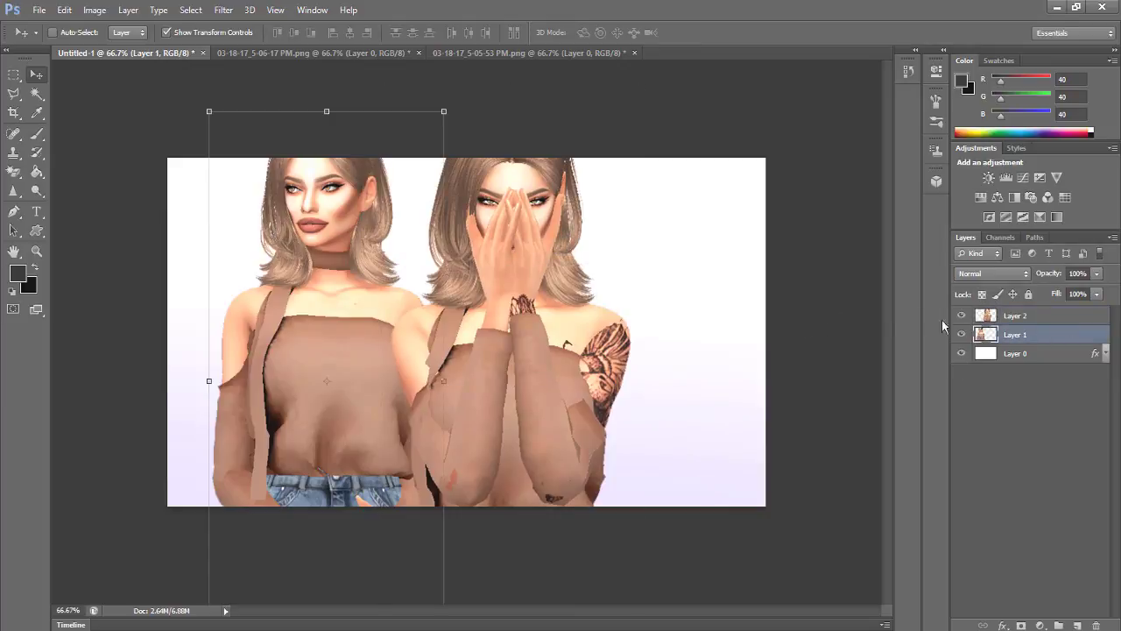
right_click(1052, 341)
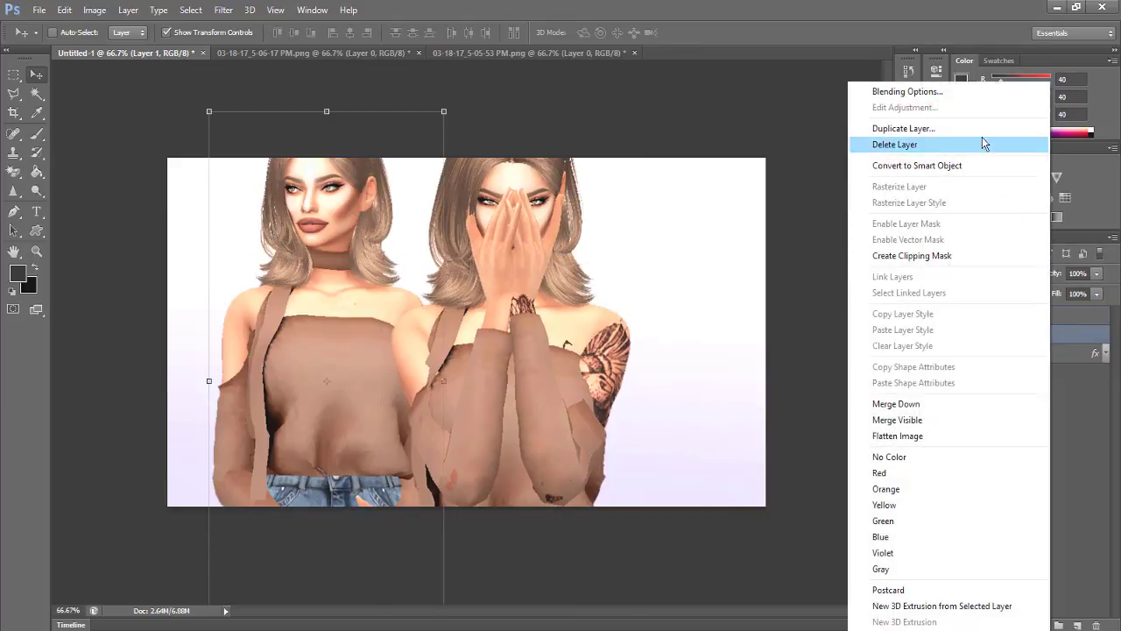
left_click(936, 128)
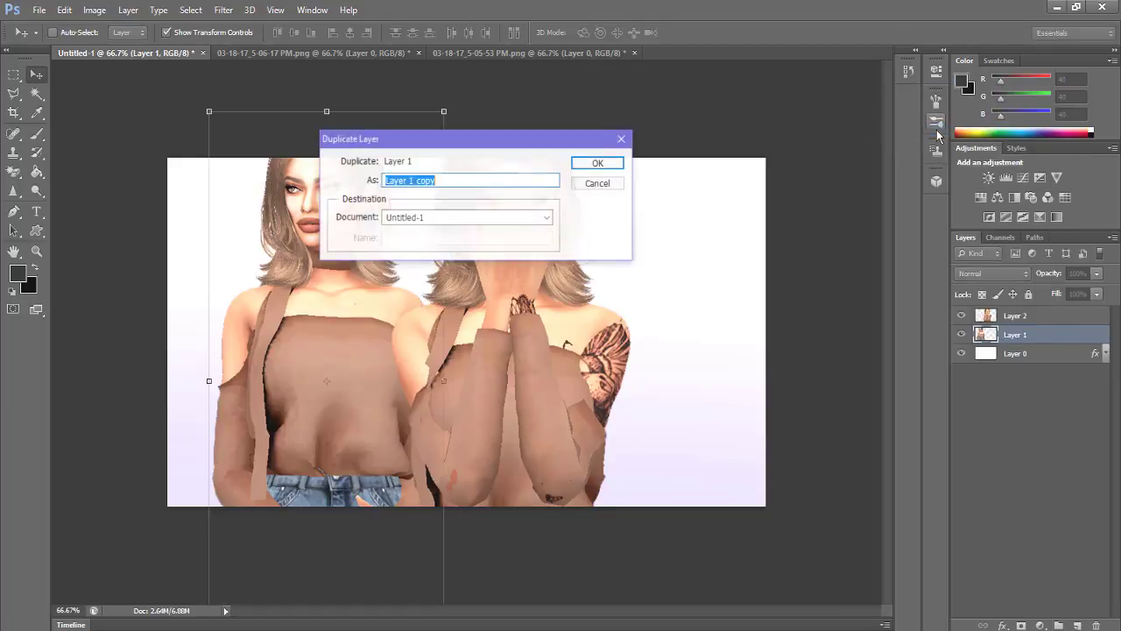
left_click(603, 161)
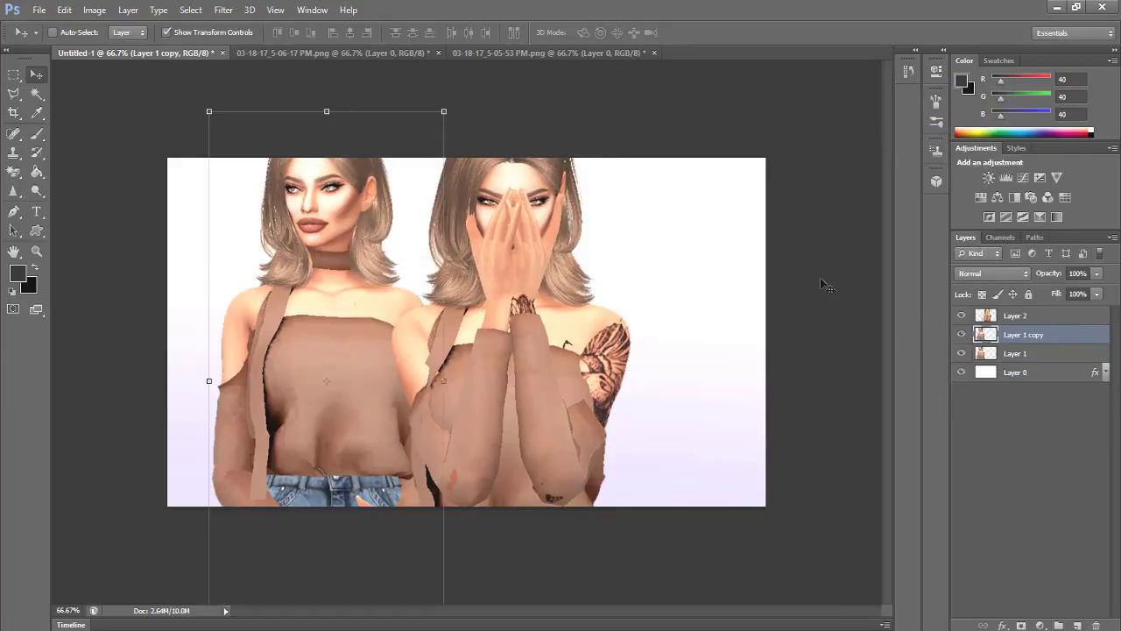
Offset the Layer 1 copy to the right of the original and move the Layer 2 character to the canvas's right edge
left_click_drag(321, 227, 446, 256)
left_click(1013, 317)
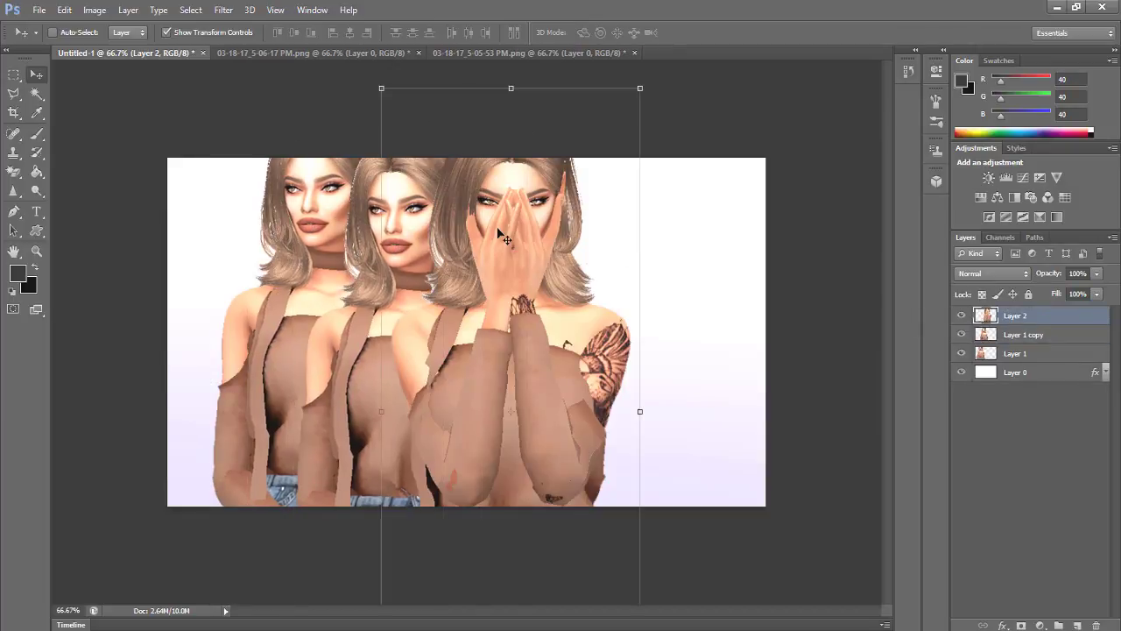
left_click_drag(505, 236, 693, 236)
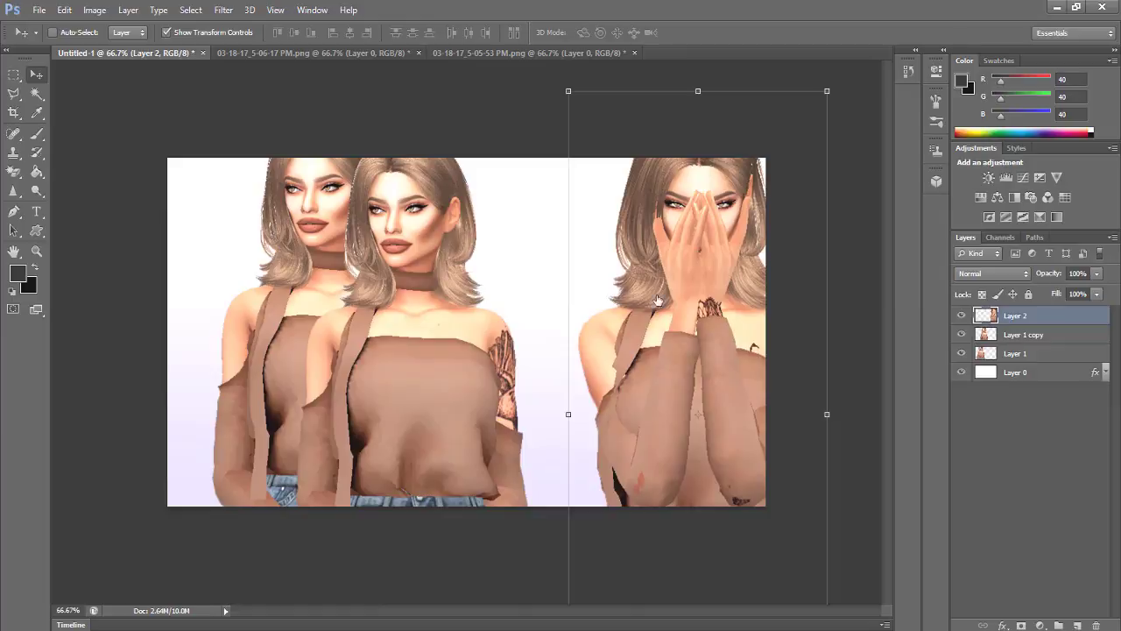
Mirror the Layer 1 copy horizontally at about -102% width and 100% height, and apply the transform
left_click(1016, 335)
left_click_drag(392, 256, 427, 268)
left_click_drag(560, 413, 130, 408)
left_click_drag(259, 399, 408, 399)
left_click_drag(273, 415, 230, 415)
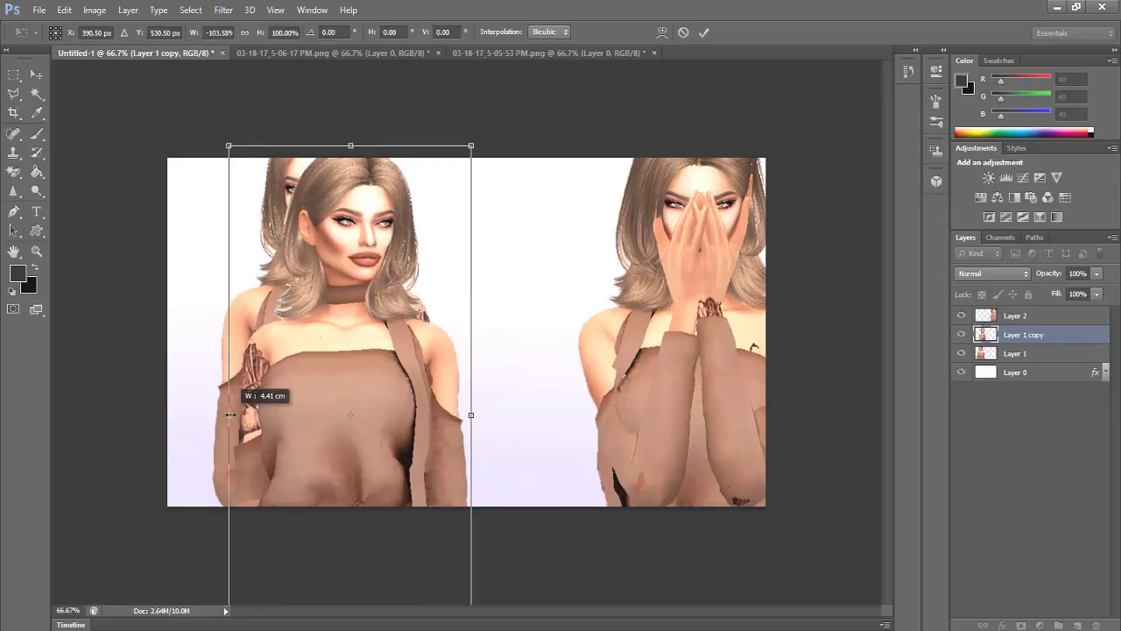
left_click_drag(350, 410, 666, 362)
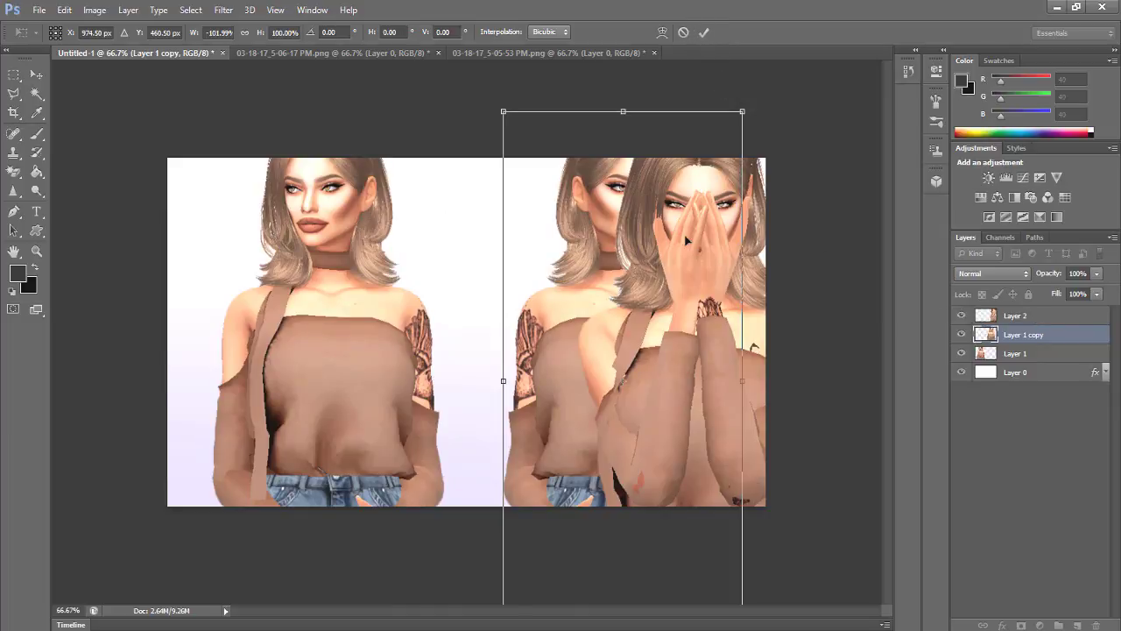
left_click_drag(596, 289, 347, 275)
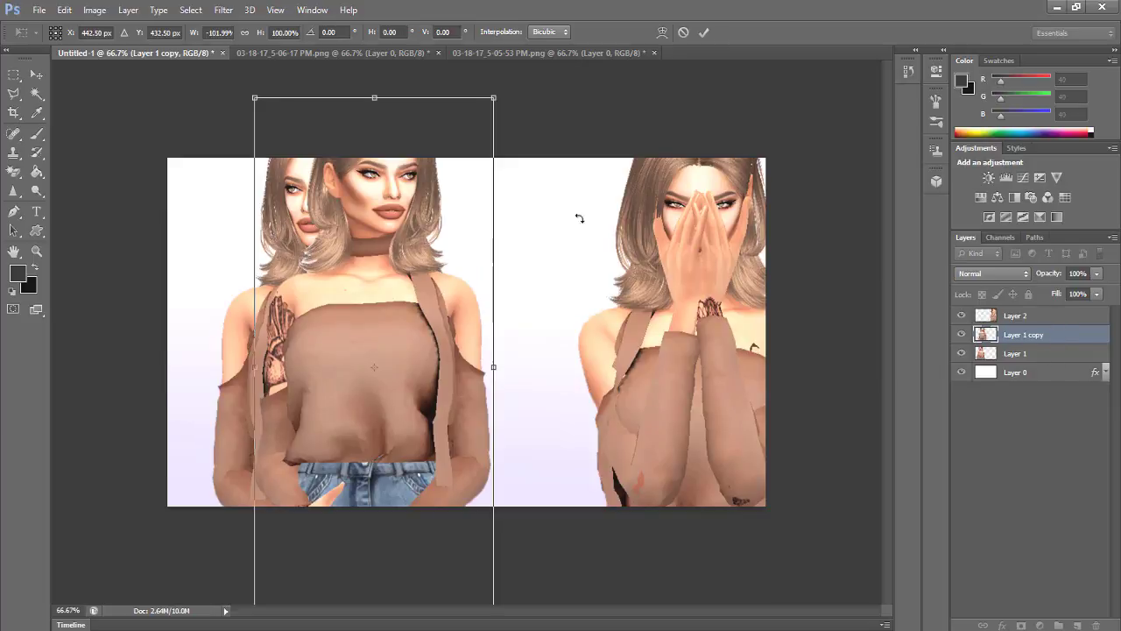
left_click(706, 33)
Move the mirrored Layer 1 copy to the canvas's middle and place the Layer 2 character in front between the two other poses
left_click_drag(365, 255, 495, 253)
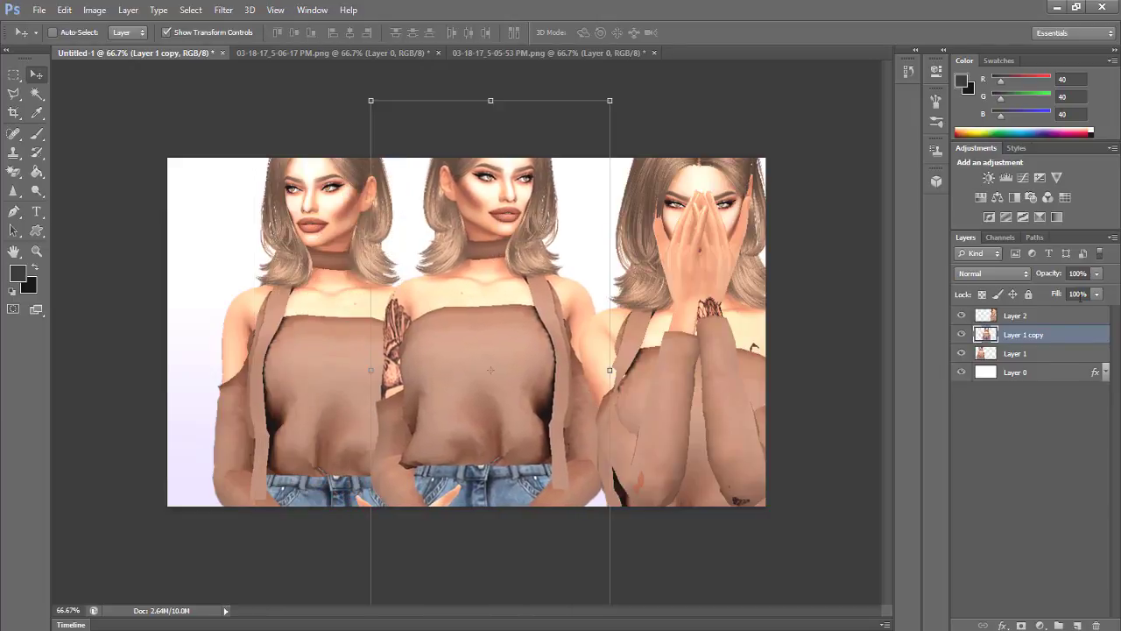
left_click(1015, 355)
left_click(1019, 318)
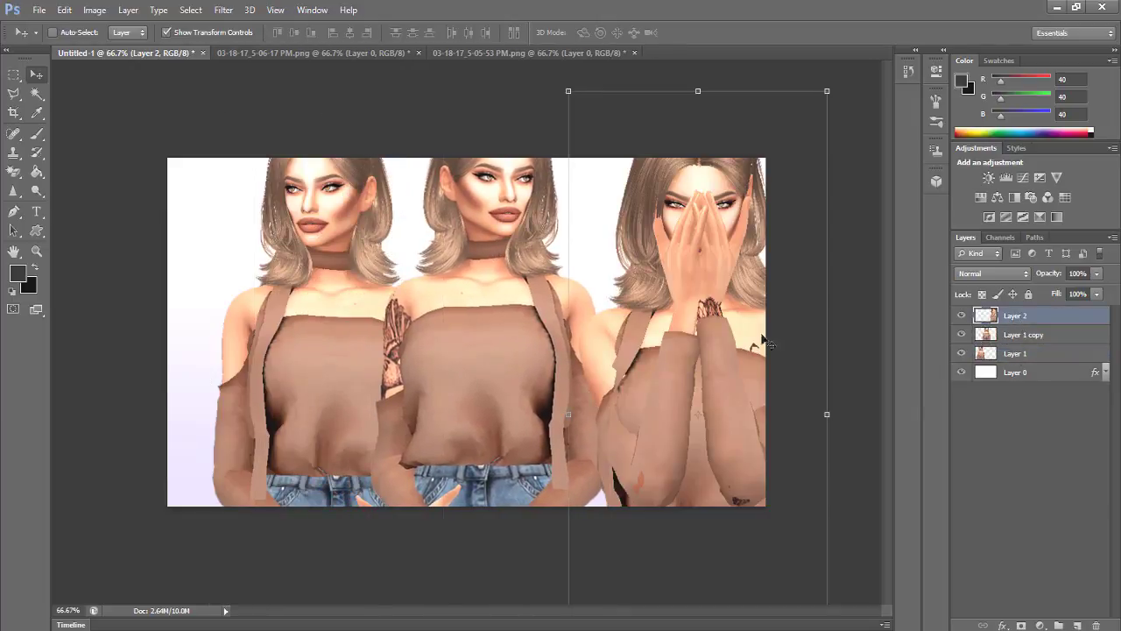
left_click_drag(517, 312, 399, 307)
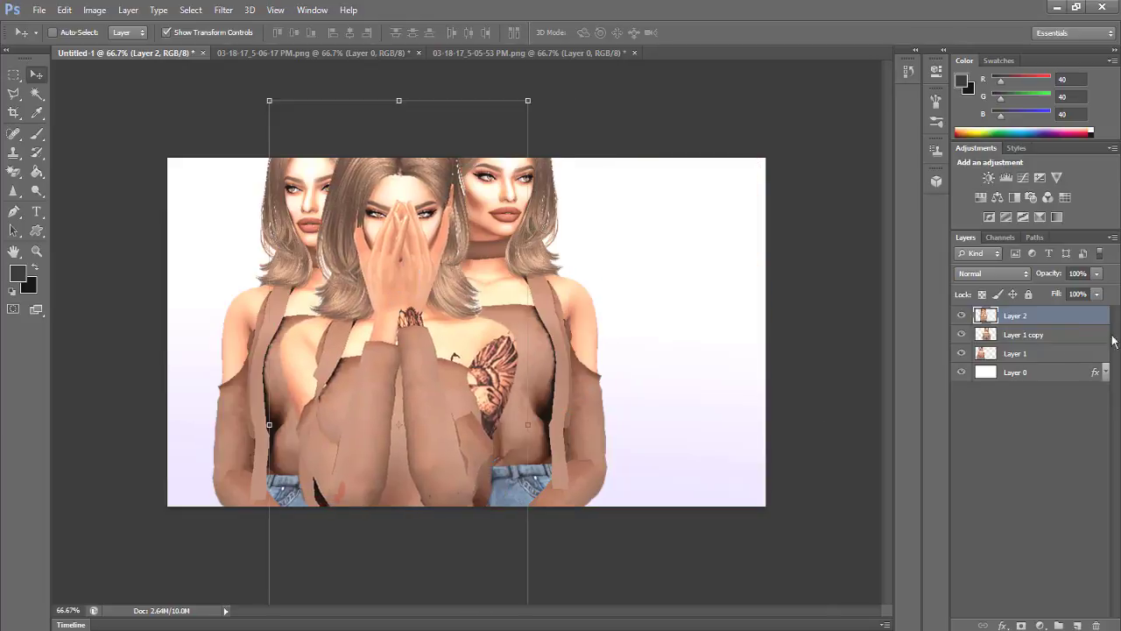
Move the mirrored Layer 1 copy to the right side of the canvas and center the Layer 2 character between both poses
left_click(1014, 341)
left_click_drag(521, 264, 630, 266)
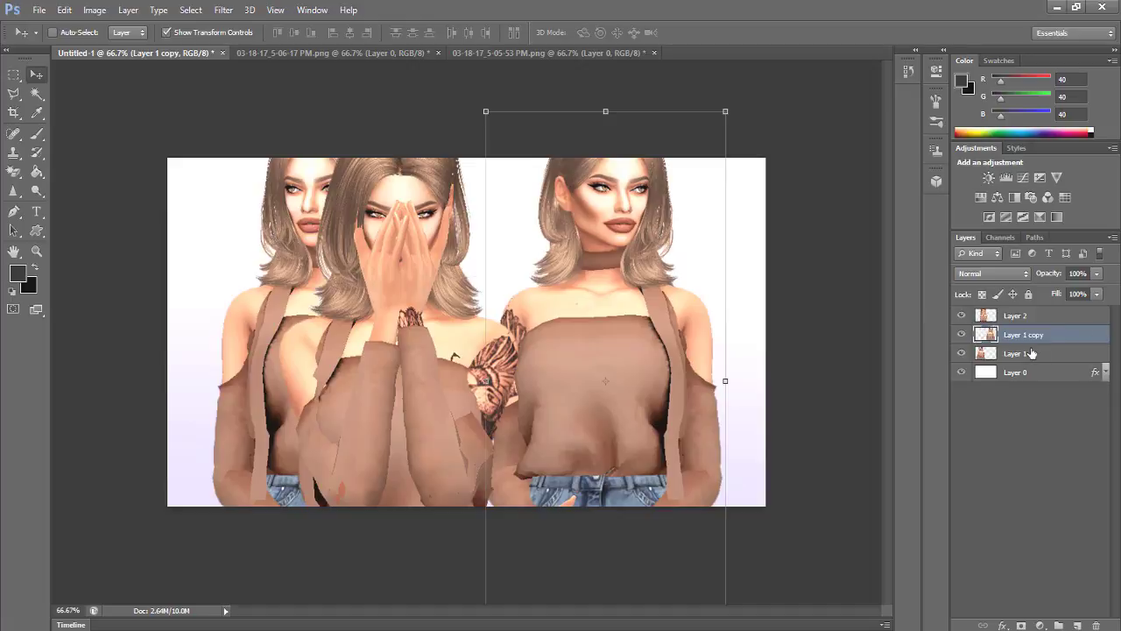
left_click(948, 358)
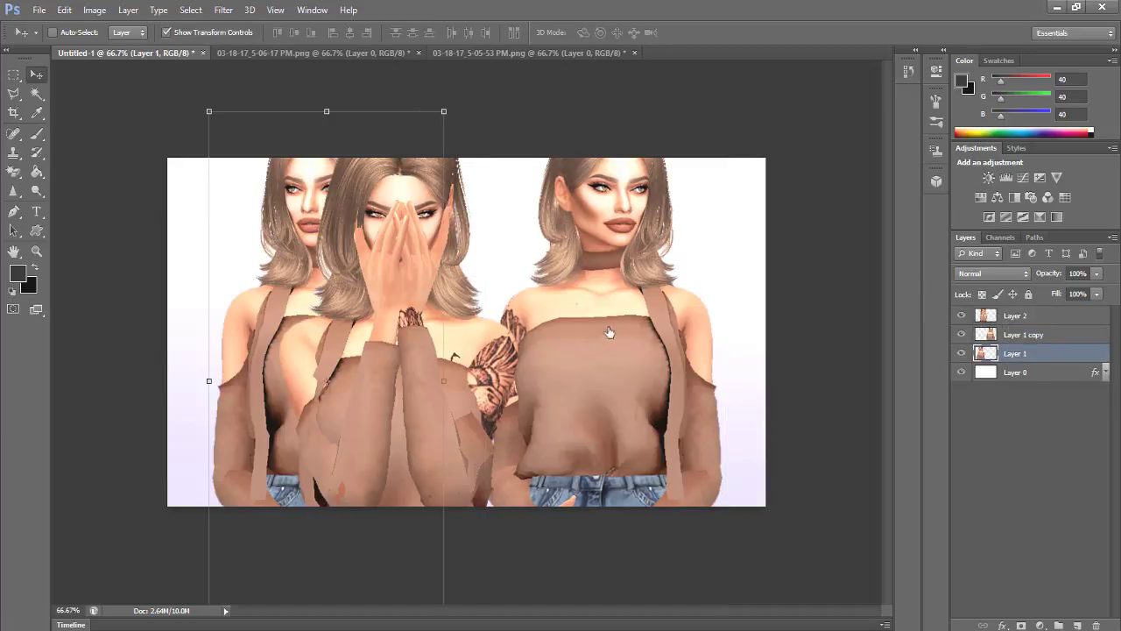
left_click(451, 353, "ctrl")
left_click_drag(451, 353, 513, 326)
left_click(1040, 374)
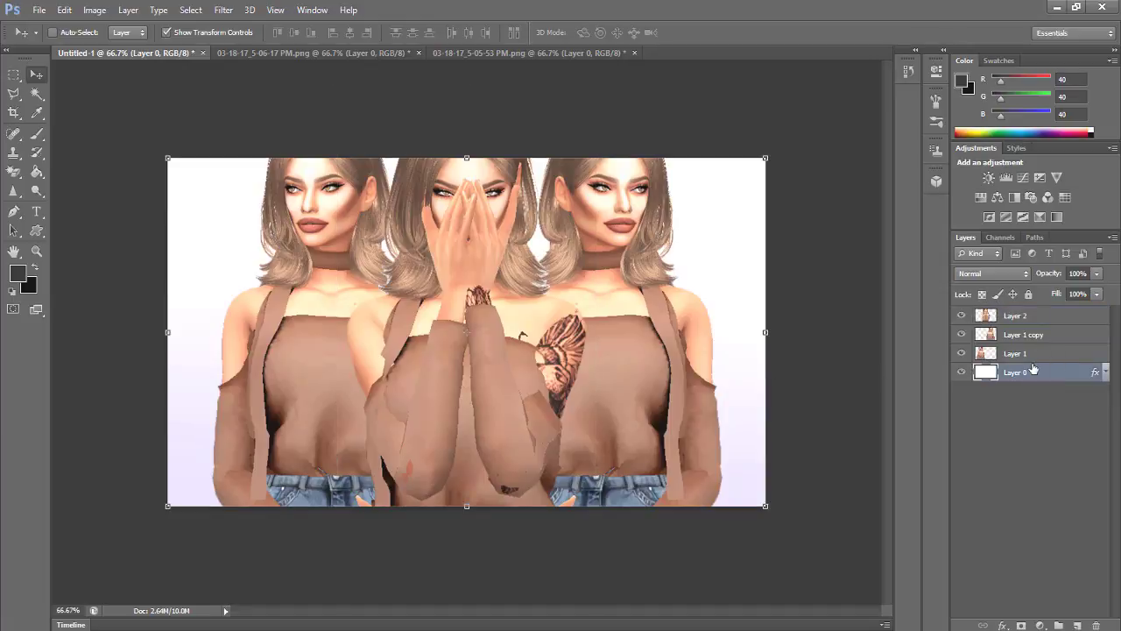
Try the Sharpen filter on Layer 2 and nudge the character slightly to the right
left_click(1050, 319)
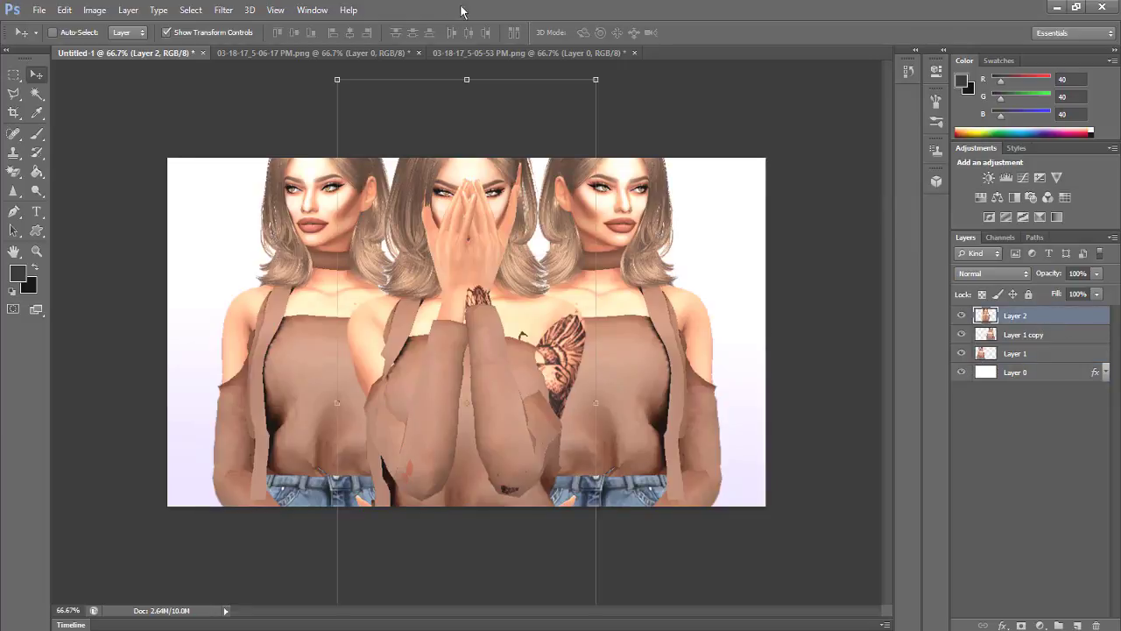
left_click(224, 11)
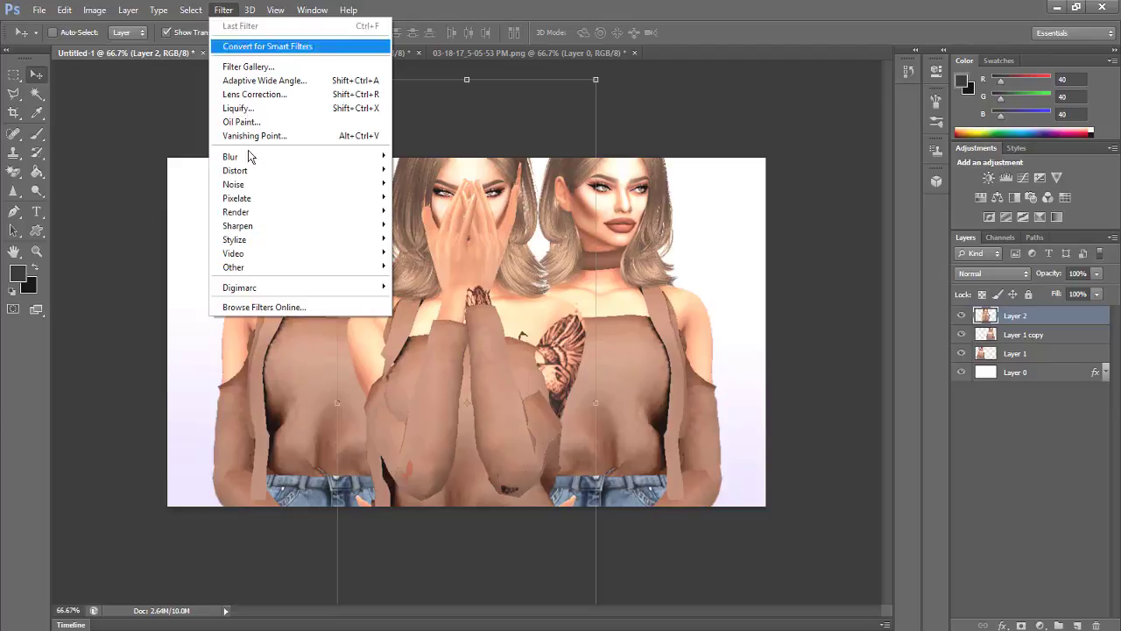
mouse_move(243, 228)
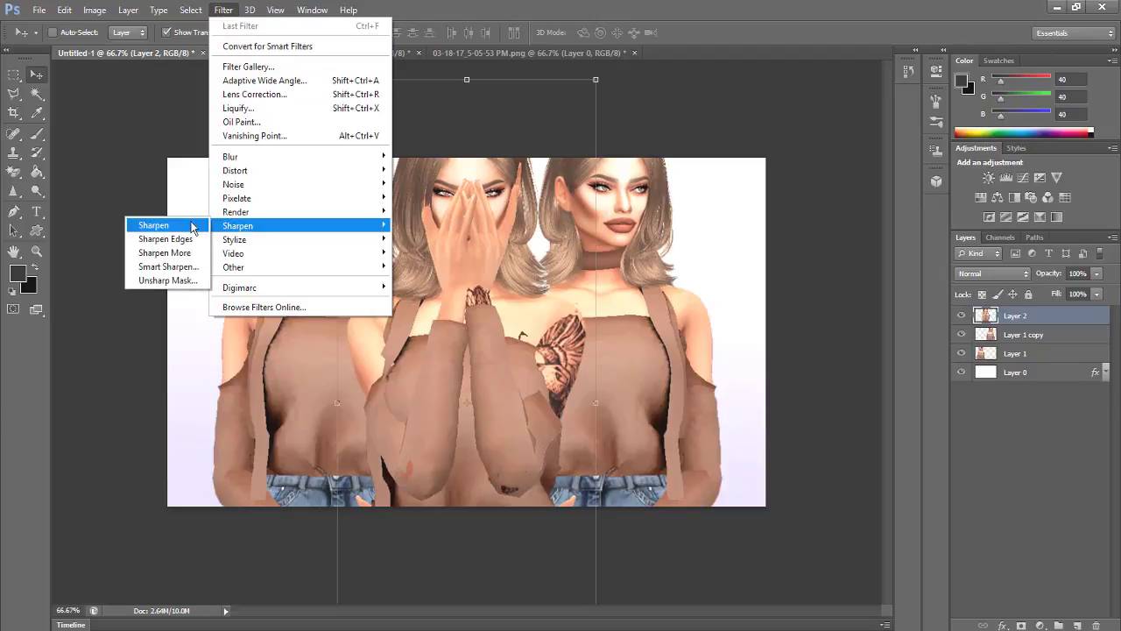
left_click(192, 226)
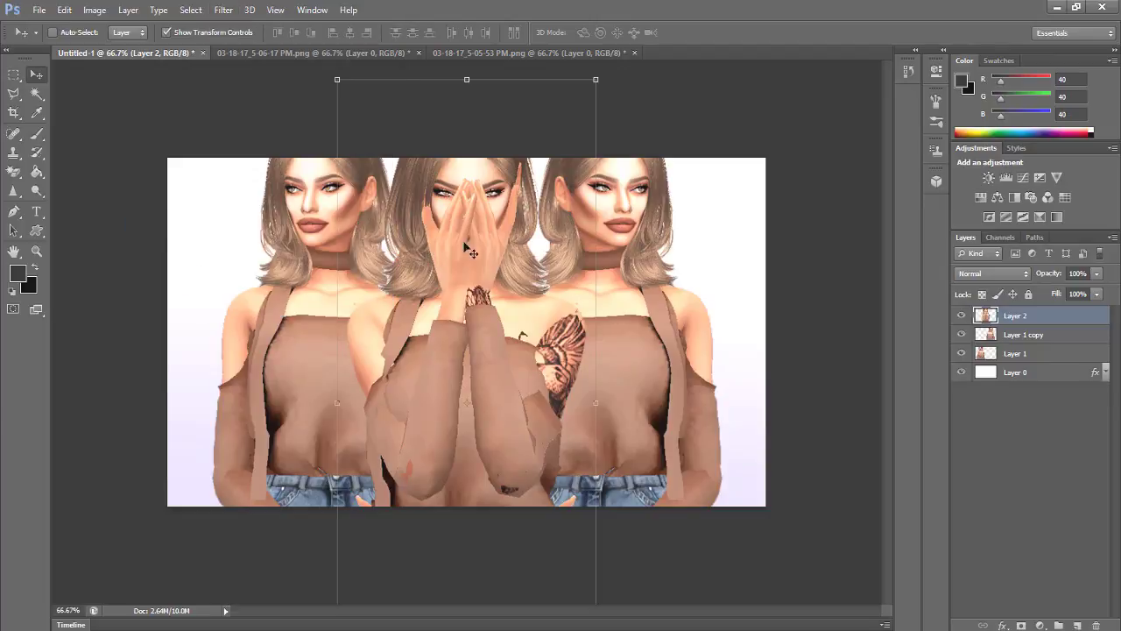
left_click_drag(476, 219, 478, 220)
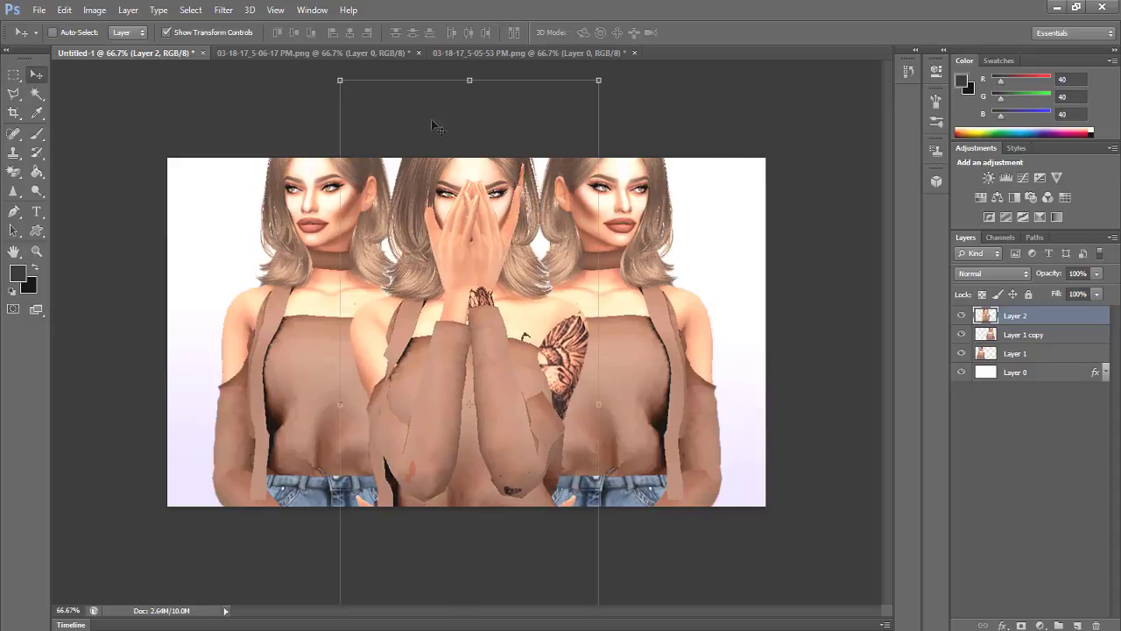
Undo the nudge and the Sharpen filter on Layer 2
double_click(64, 9)
left_click(64, 9)
left_click(77, 30)
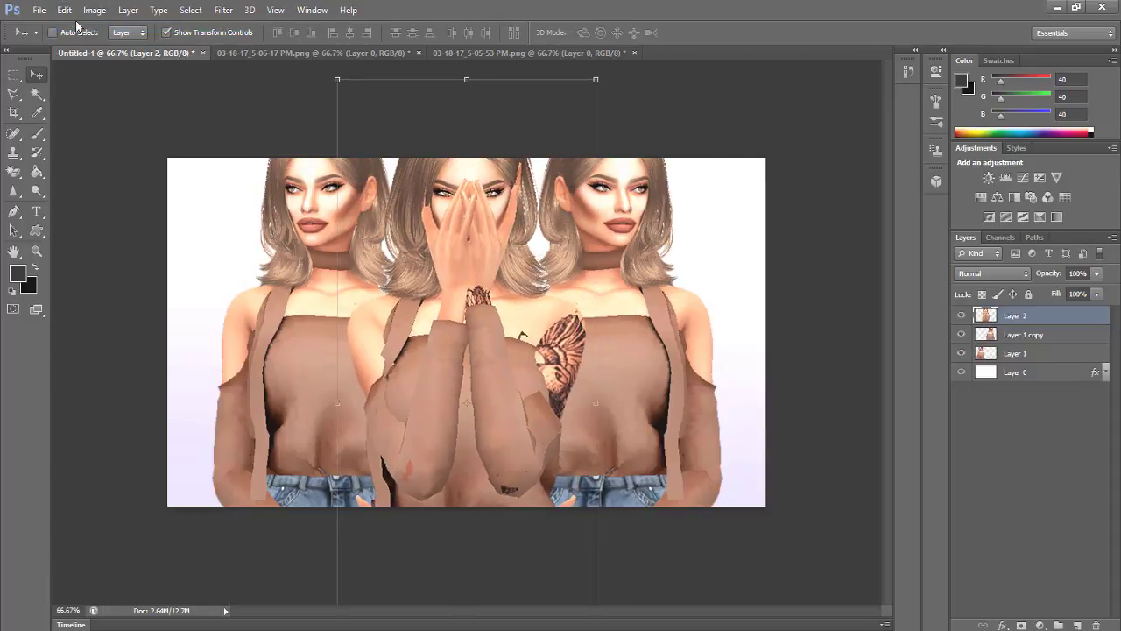
left_click(68, 10)
left_click(75, 48)
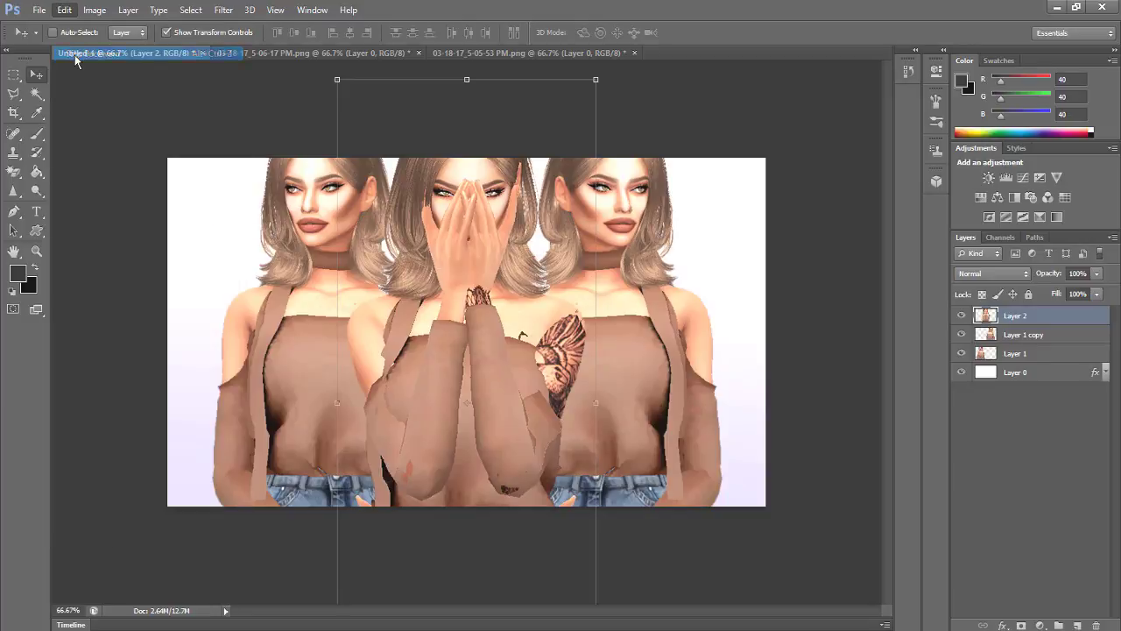
Apply the Sharpen Edges filter to Layer 2 and nudge the center character slightly to the right
left_click(224, 9)
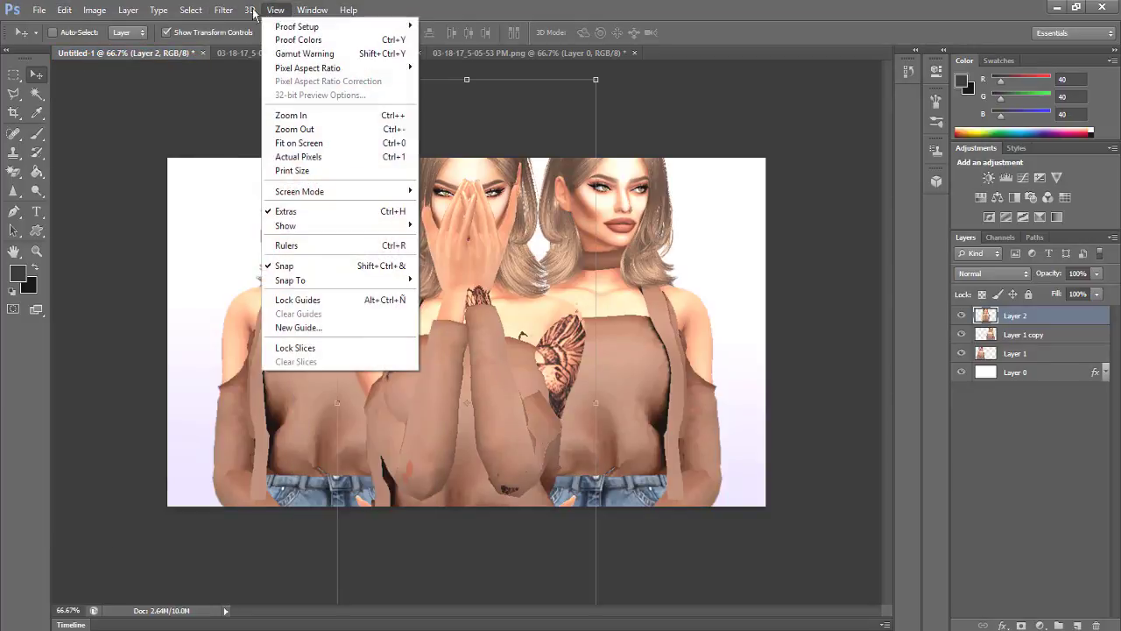
mouse_move(227, 11)
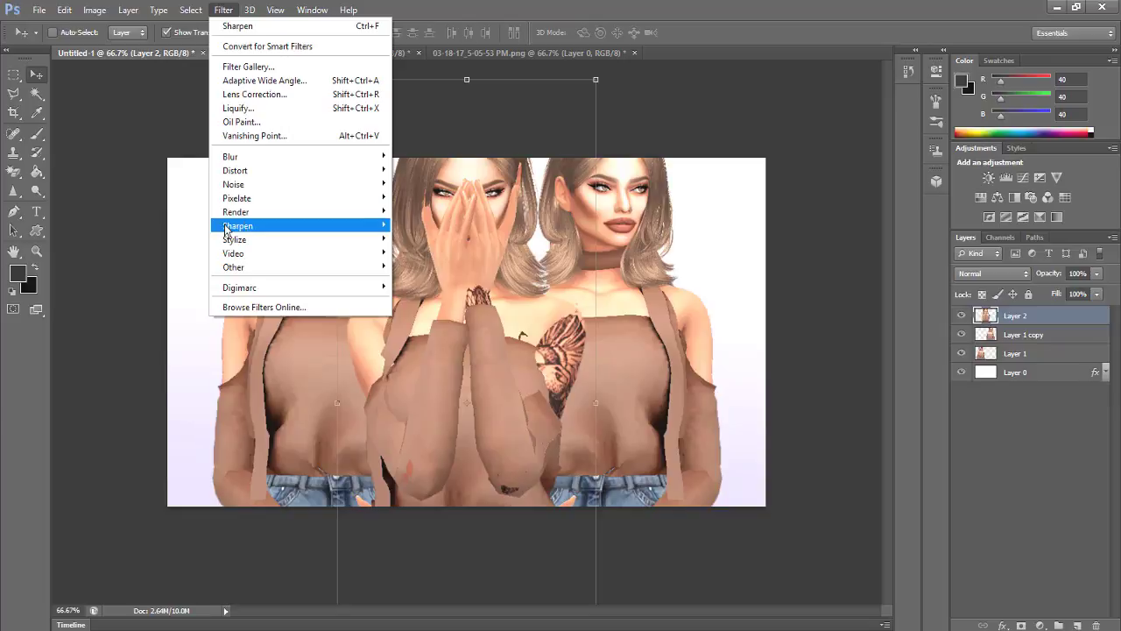
mouse_move(237, 226)
left_click(187, 240)
left_click_drag(445, 251, 447, 246)
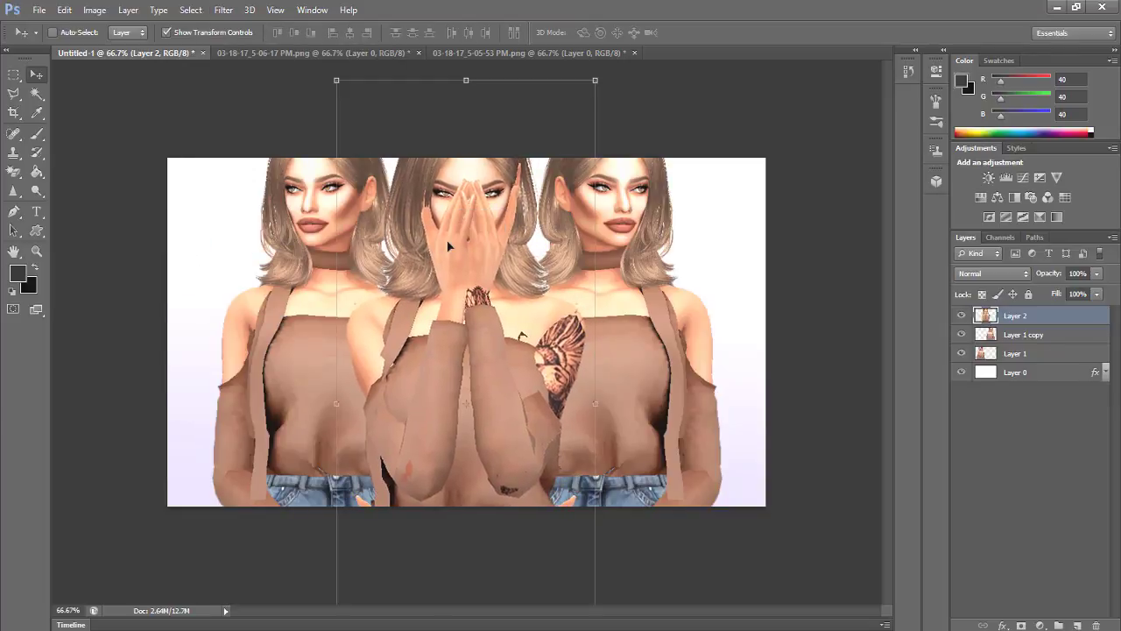
key("Right")
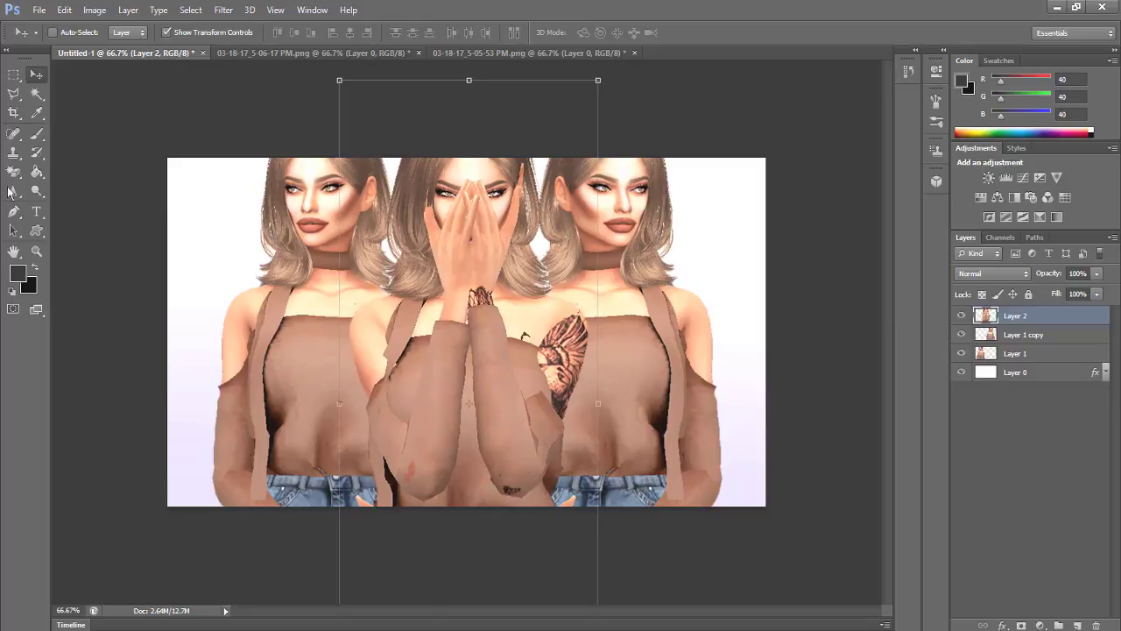
Try merging Layer 1 copy down into the layer below it and undo the merge
left_click(1061, 340)
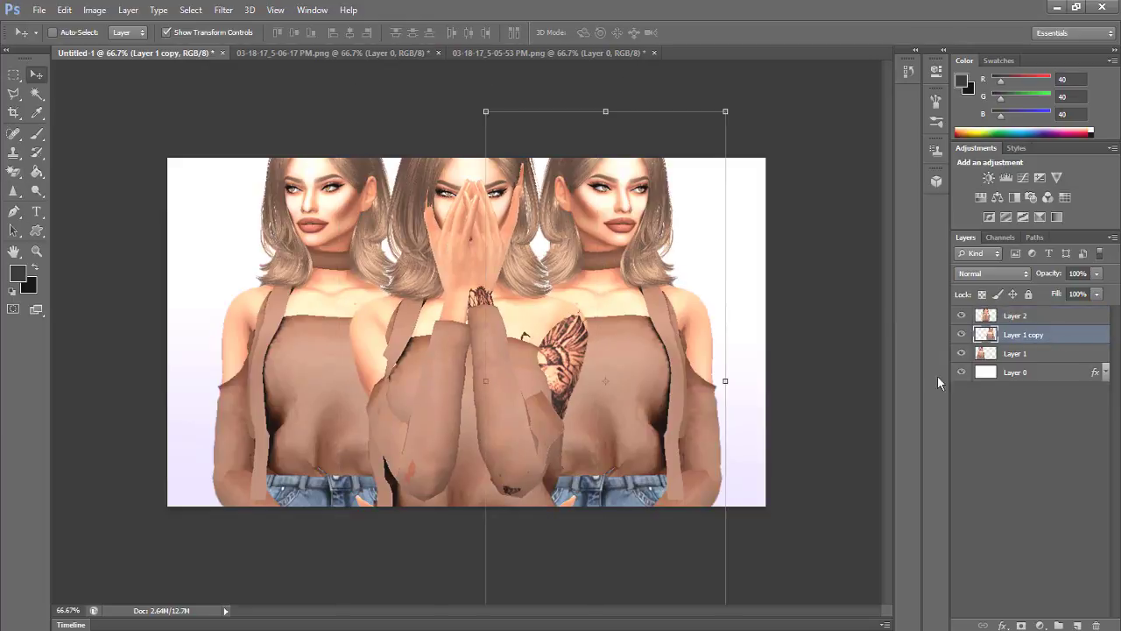
right_click(1035, 346)
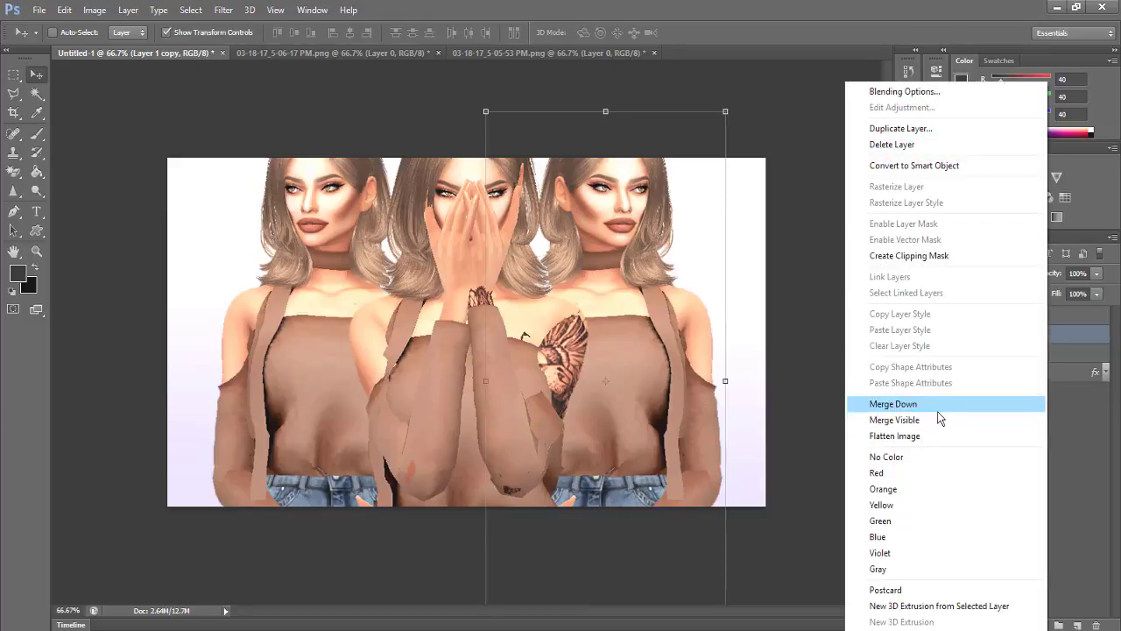
left_click(938, 405)
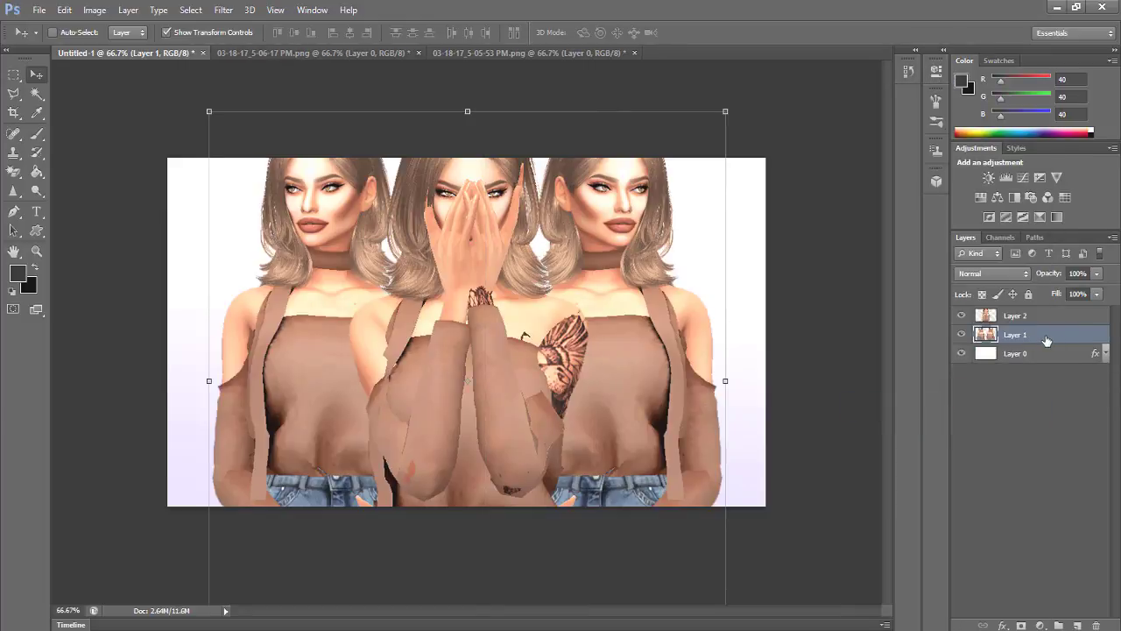
left_click(64, 10)
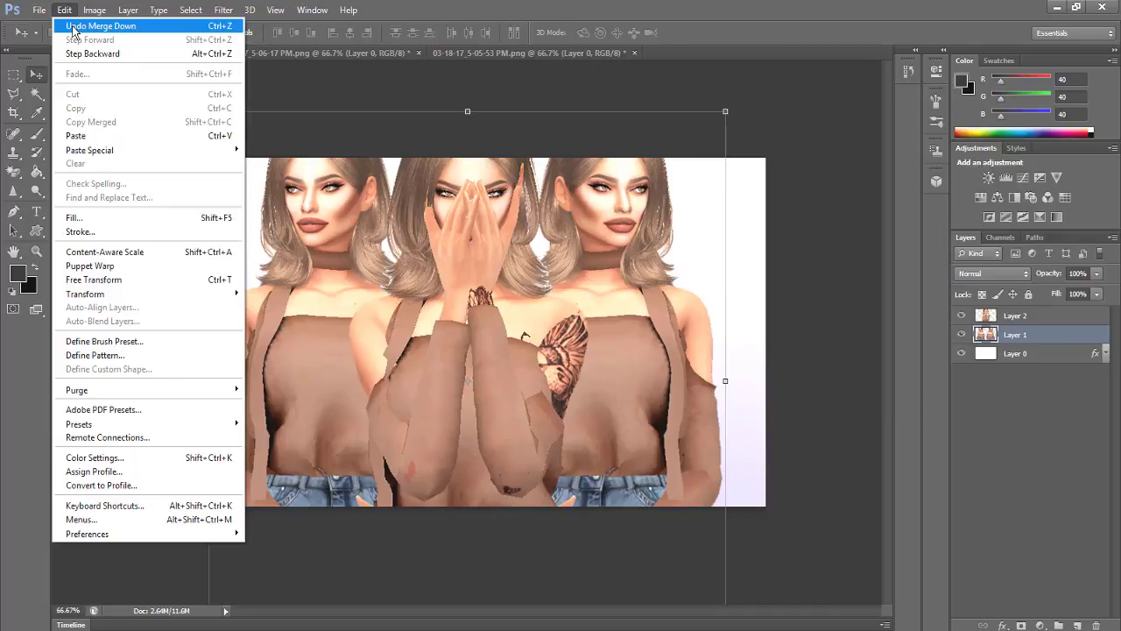
left_click(74, 26)
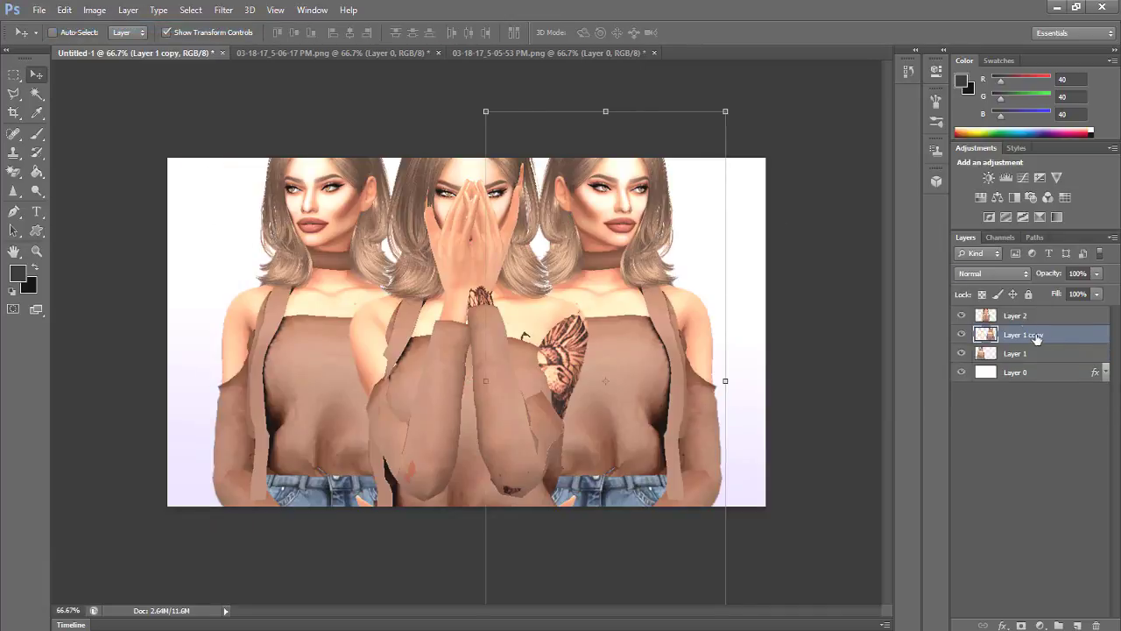
Merge Layer 1 copy down into Layer 1
right_click(1064, 343)
left_click(1080, 335)
right_click(1080, 335)
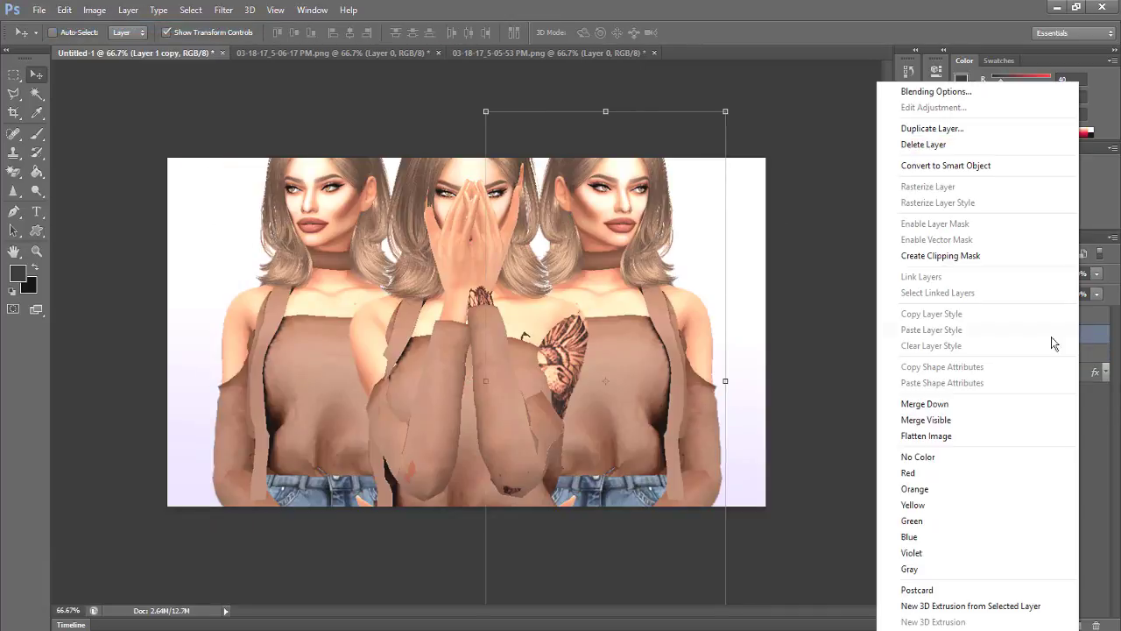
left_click(946, 404)
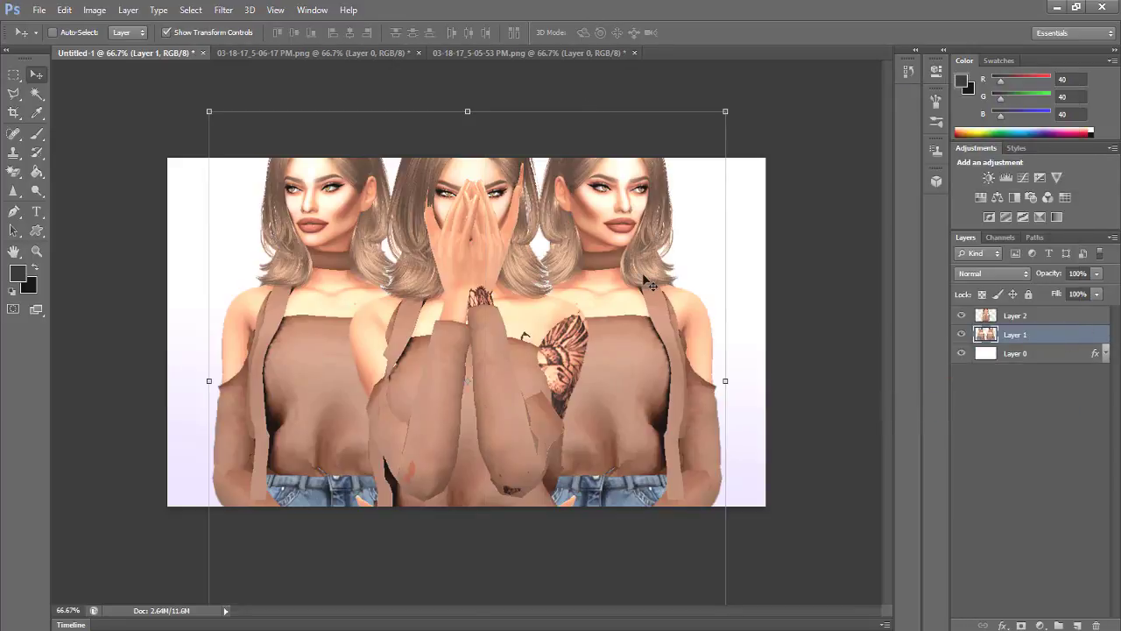
Shift the merged side characters slightly left and back right, and apply the Sharpen Edges filter to Layer 1
left_click_drag(637, 275, 633, 275)
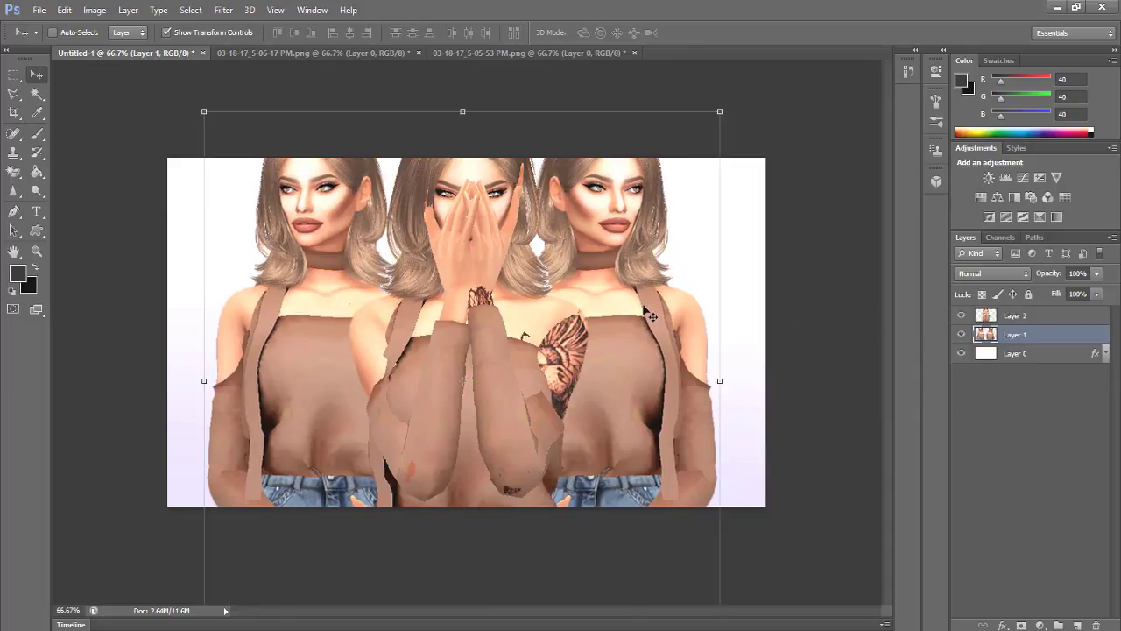
key("shift+Right")
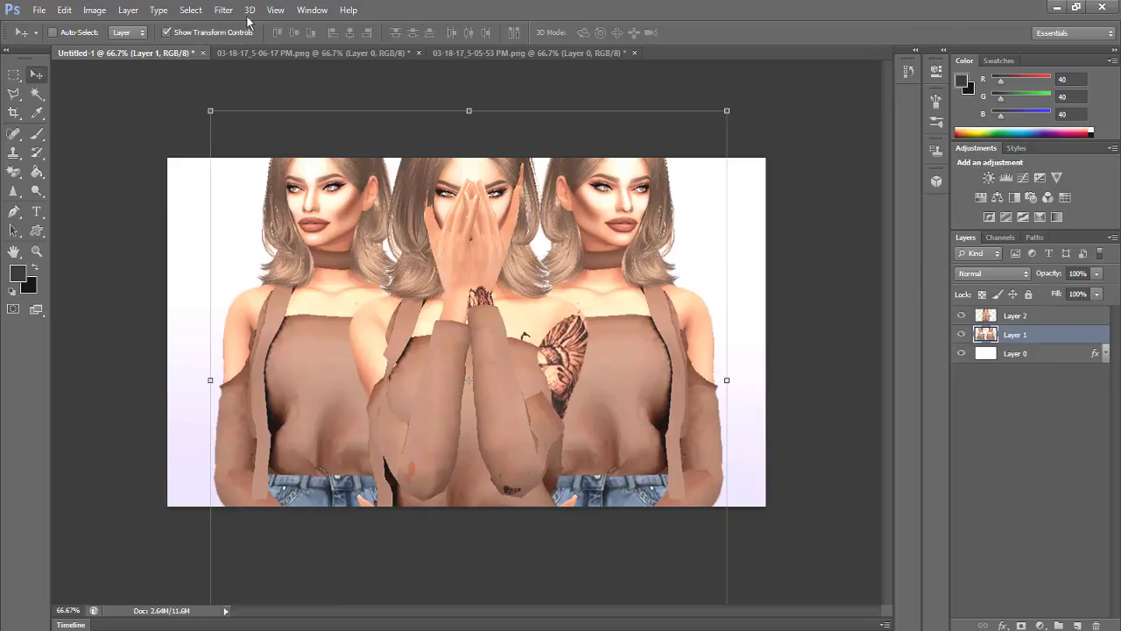
left_click(223, 9)
mouse_move(259, 225)
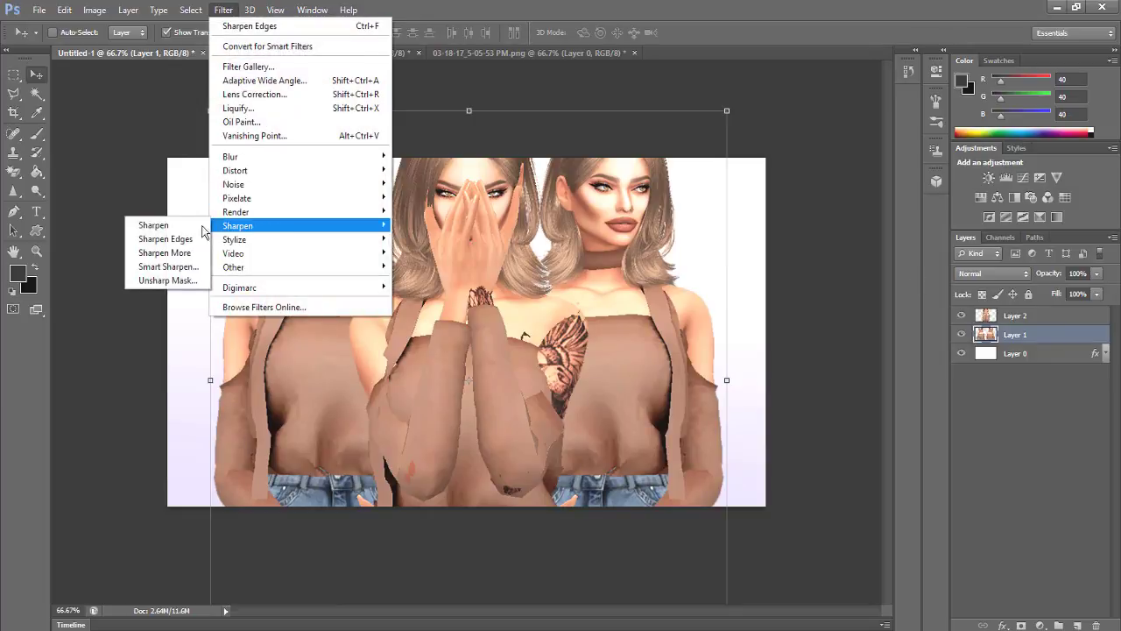
left_click(163, 239)
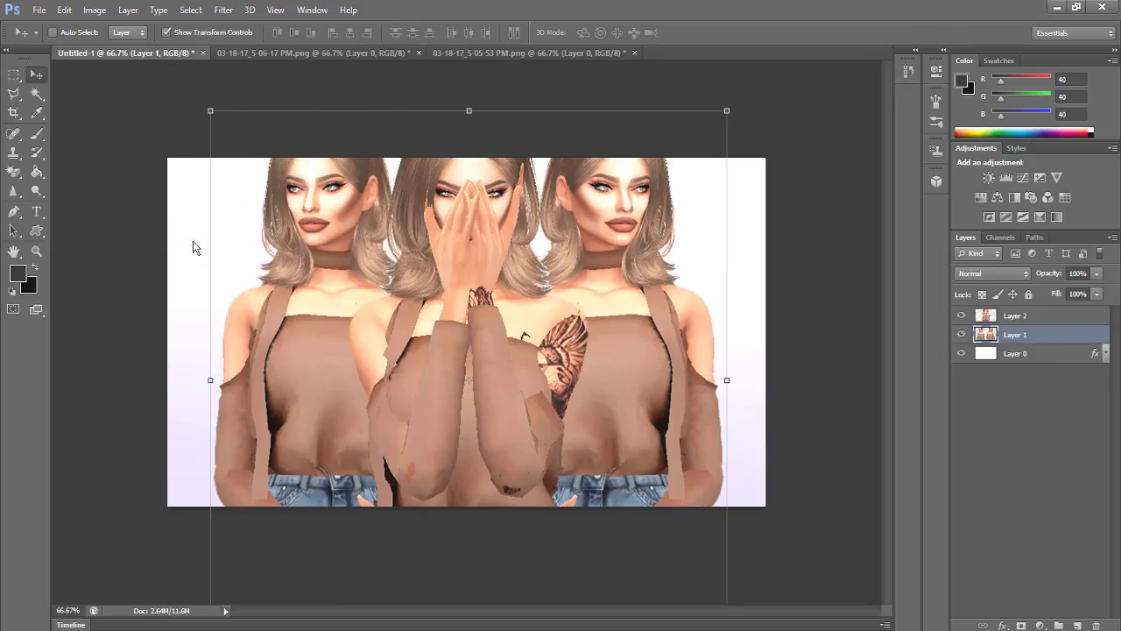
Adjust the horizontal position of the side characters on Layer 1 so they sit evenly around the center character
left_click(1057, 359)
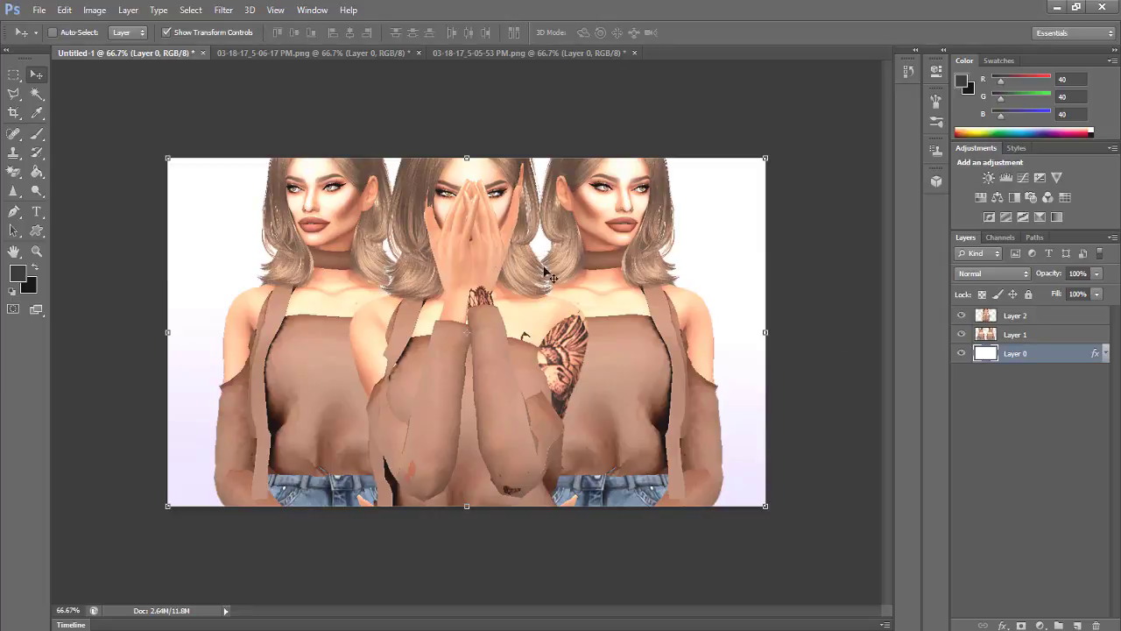
left_click(1016, 337)
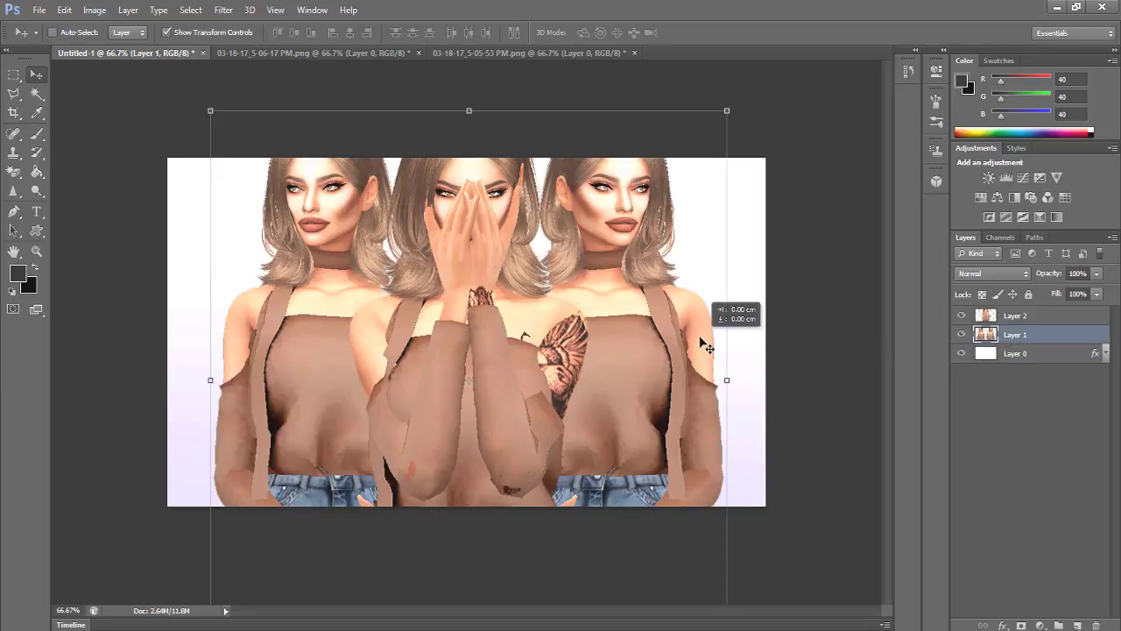
left_click_drag(701, 341, 692, 342)
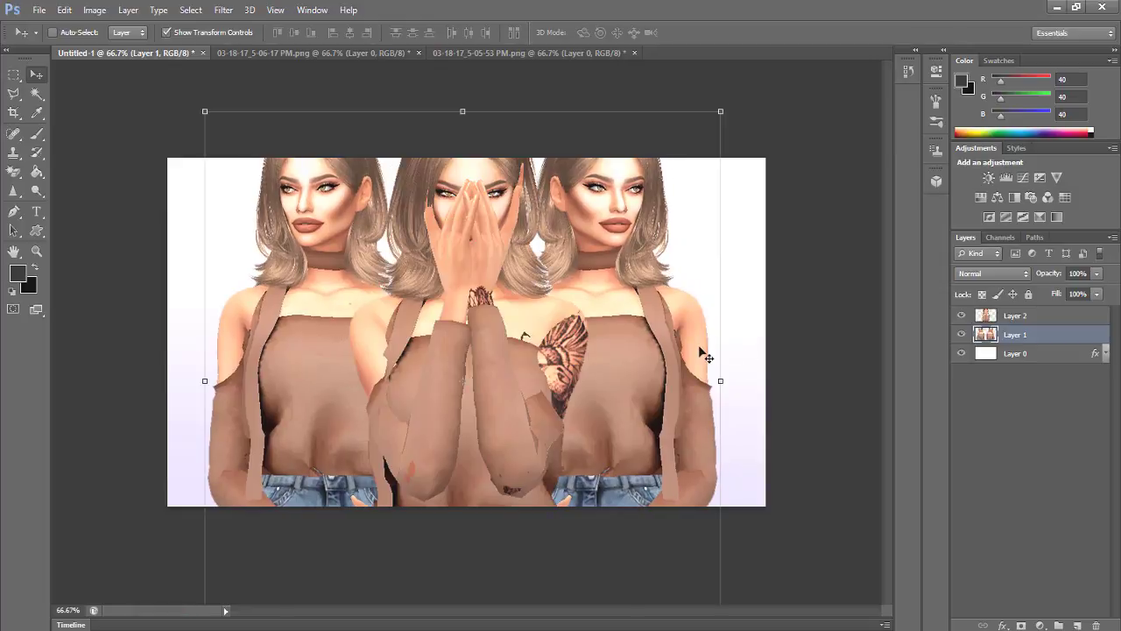
key("Right")
key("Right")
key("Right")
key("Right")
Switch to the Blur tool and return to the Sharpen tool with Layer 0 selected
left_click(1016, 352)
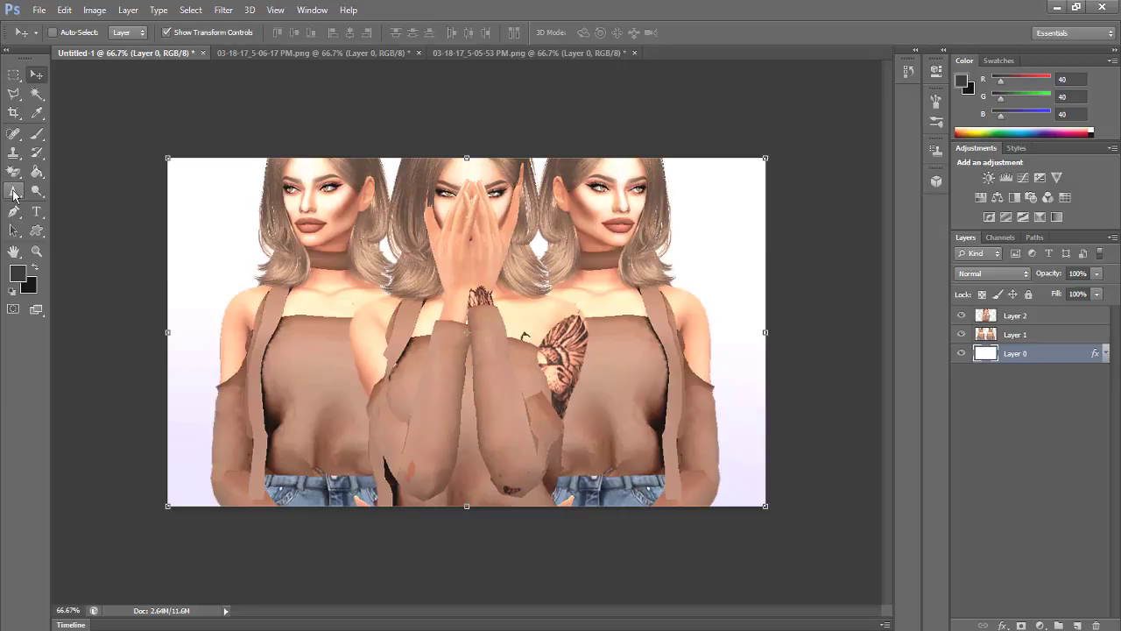
left_click(14, 193)
right_click(14, 193)
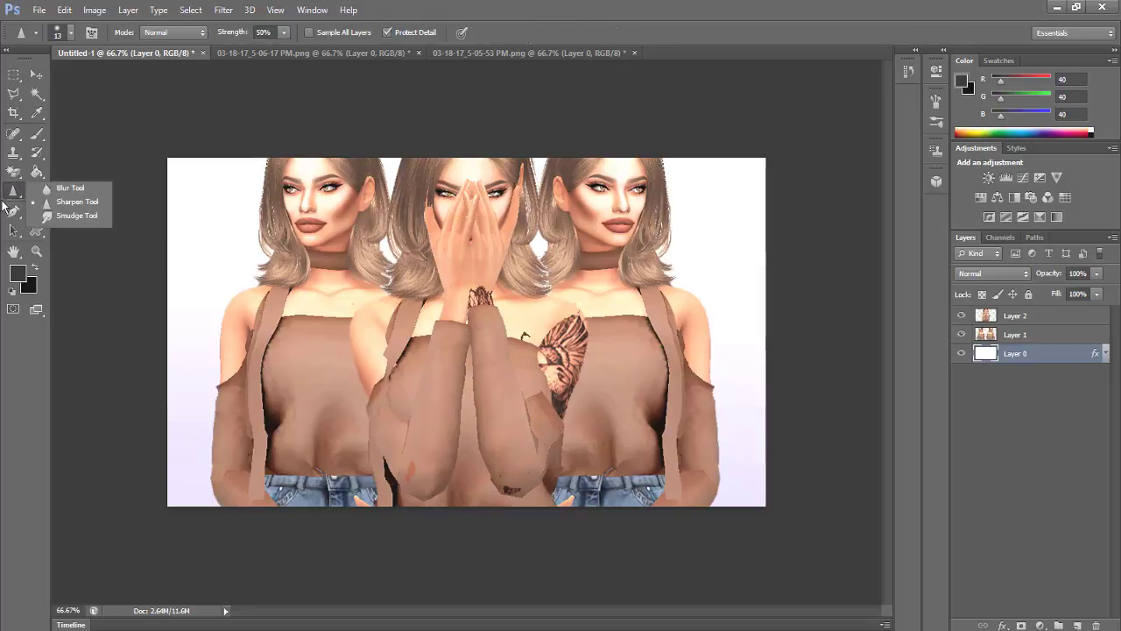
left_click(51, 189)
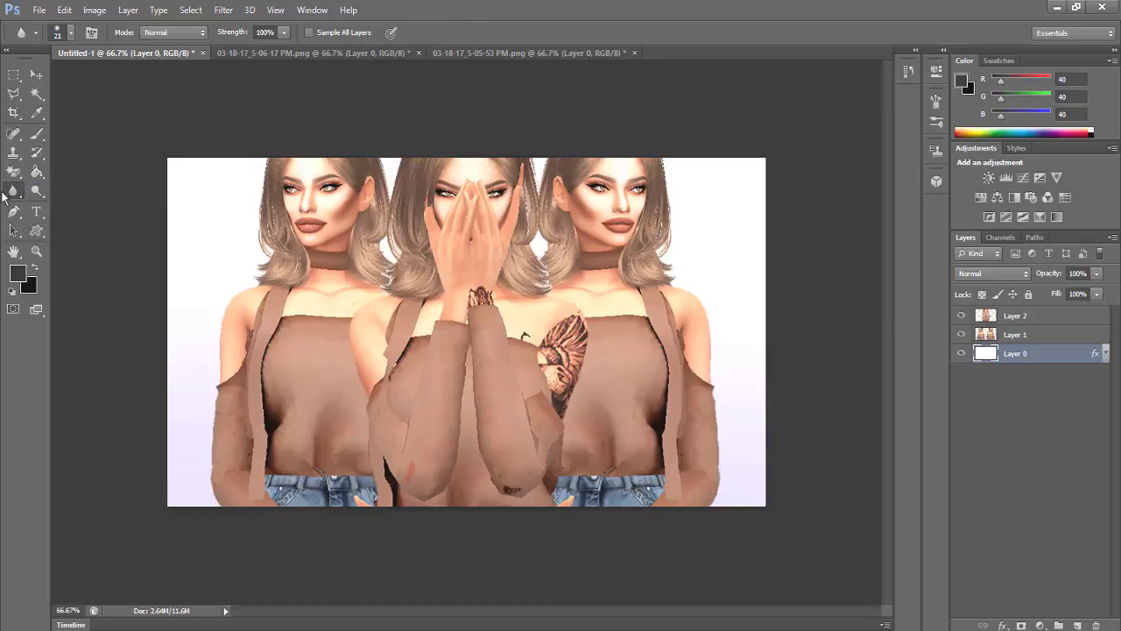
left_click(15, 195)
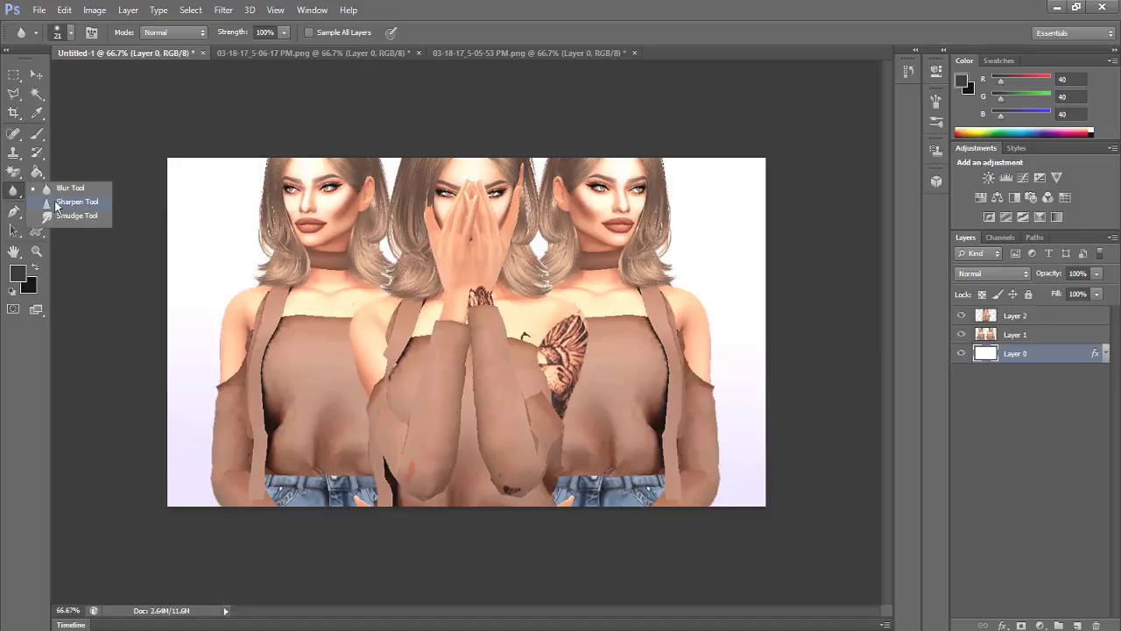
left_click(55, 205)
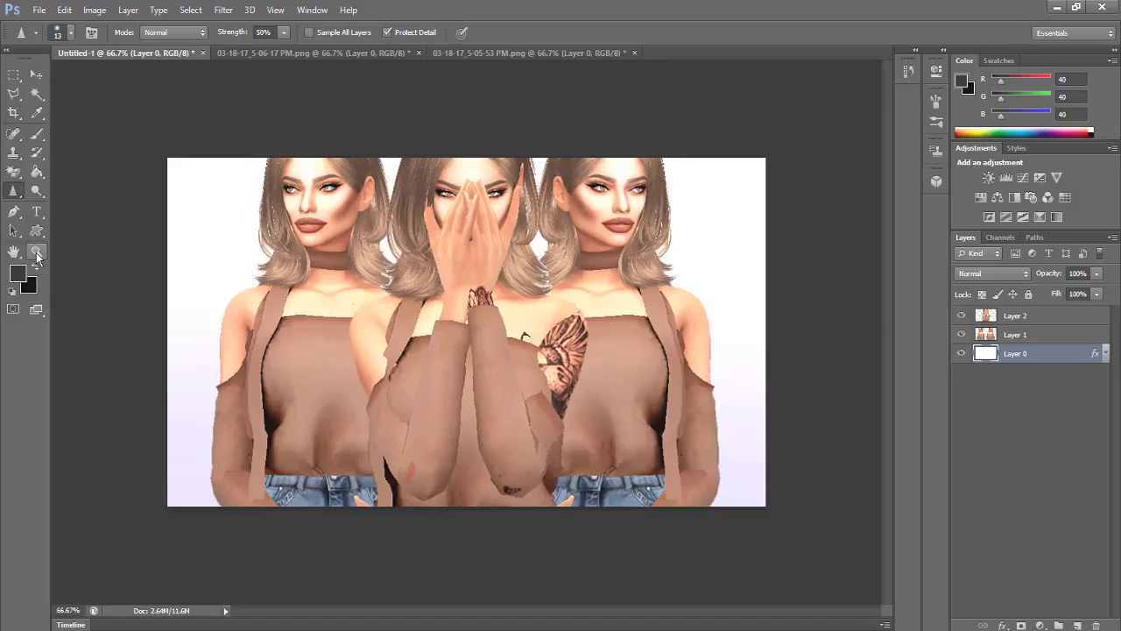
Sharpen the left character's collarbone area on Layer 1 with the Sharpen tool at 50% strength
left_click(37, 252)
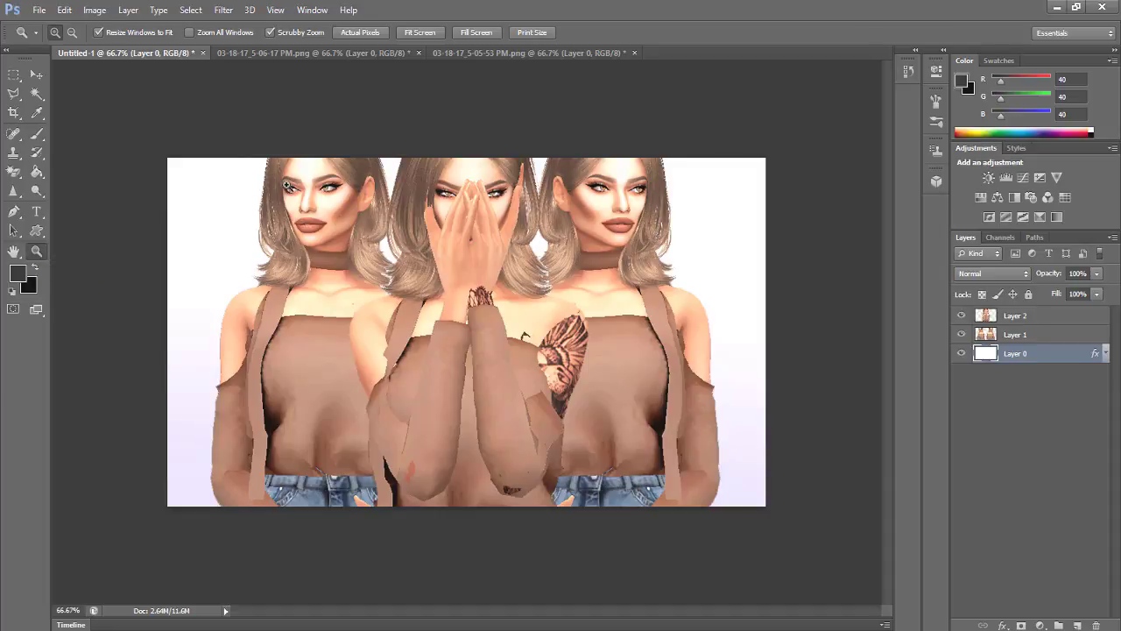
left_click(287, 185)
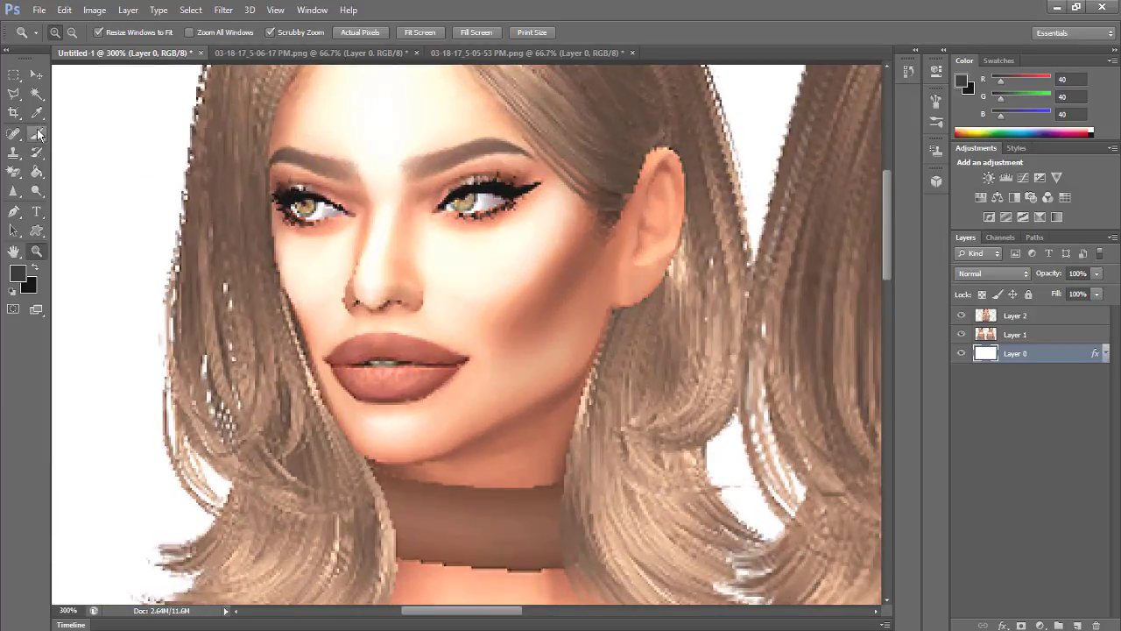
left_click(14, 192)
left_click(14, 191)
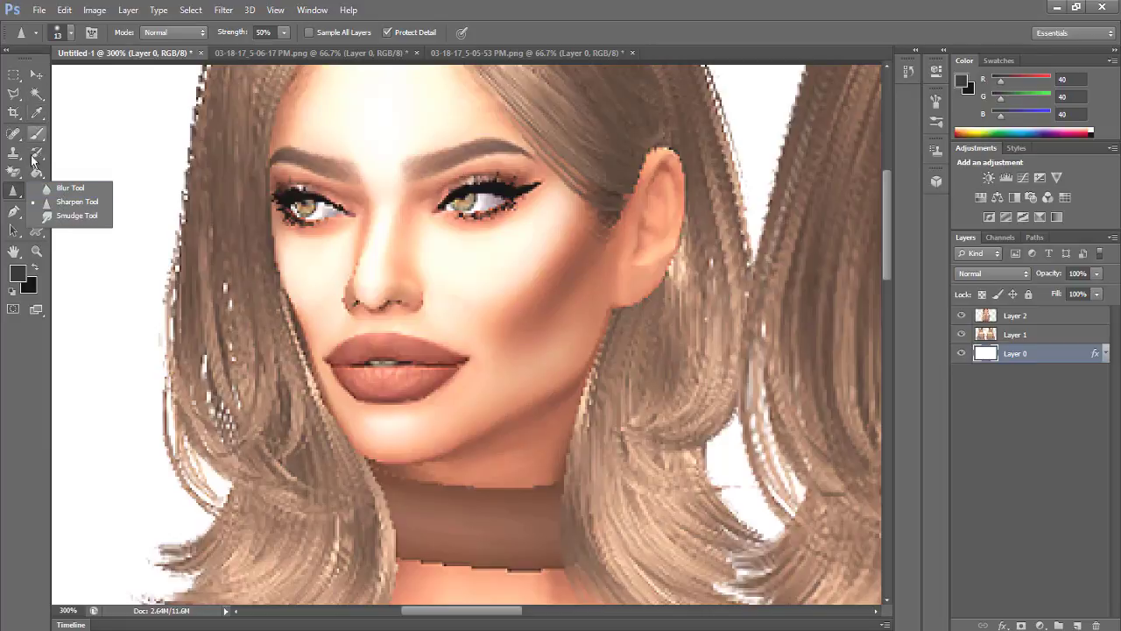
left_click(47, 266)
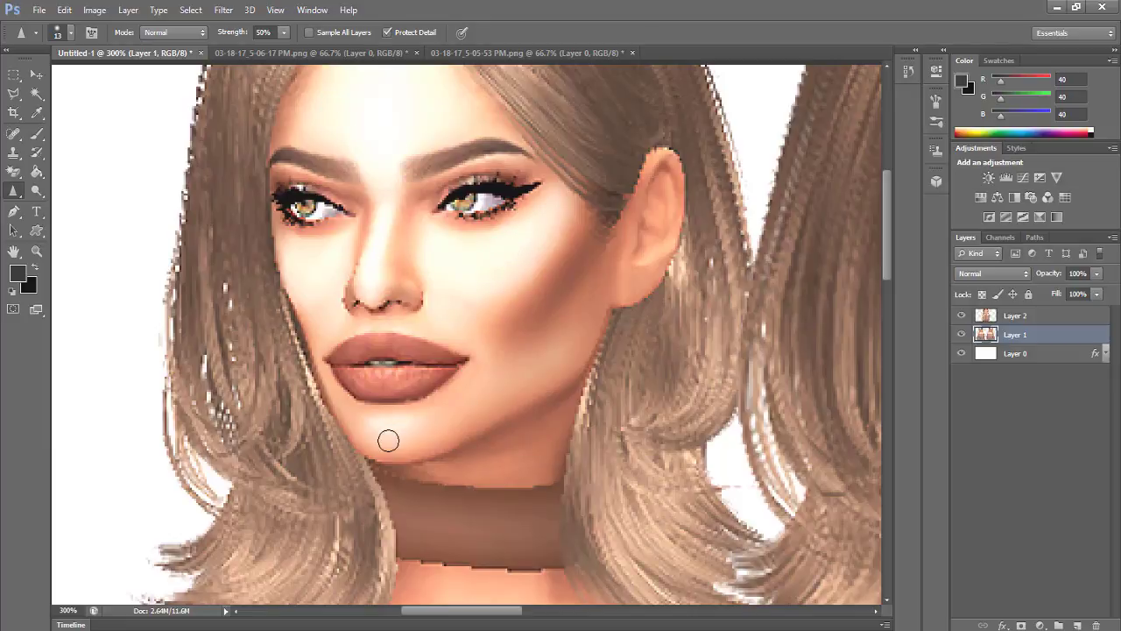
scroll(513, 513, "down", 5)
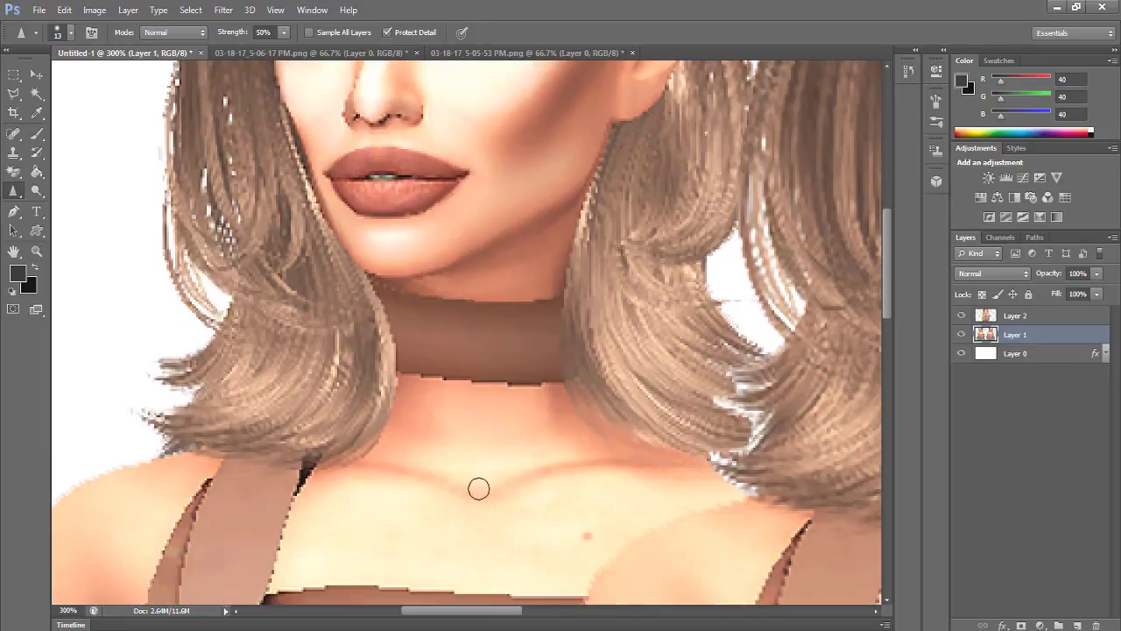
mouse_move(504, 480)
left_mouse_down()
mouse_move(652, 472)
mouse_move(484, 505)
mouse_move(345, 473)
mouse_move(533, 491)
mouse_move(369, 458)
left_mouse_up()
left_click(37, 250)
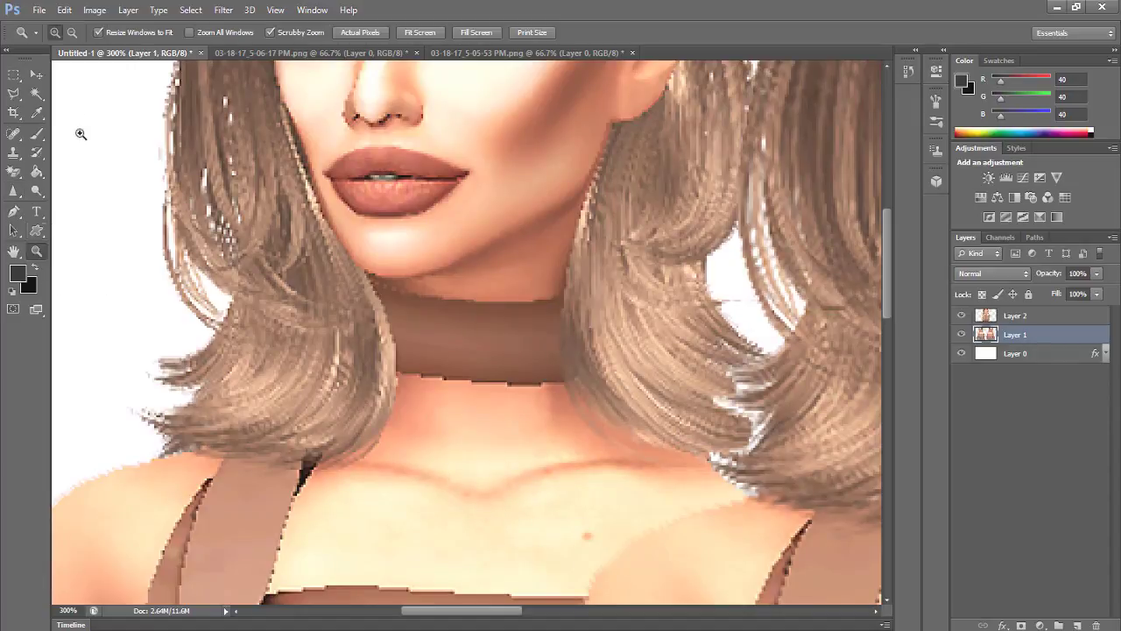
left_click(71, 32)
left_click(374, 447)
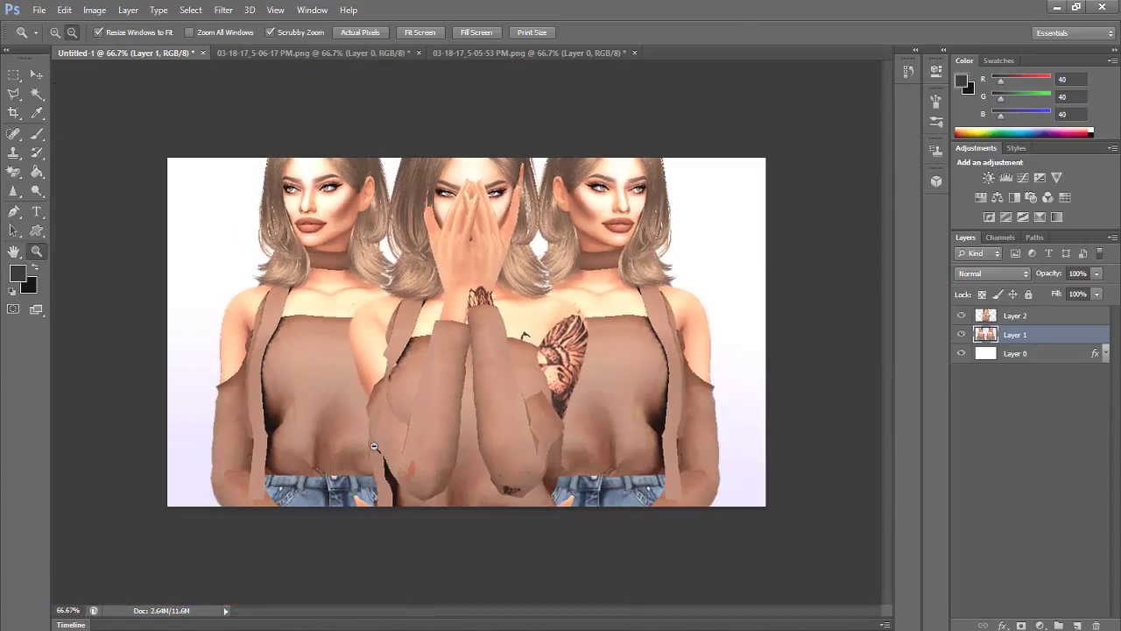
Open the layer style settings for Layer 2 and move the dialog away from the characters
key("alt+bracketright")
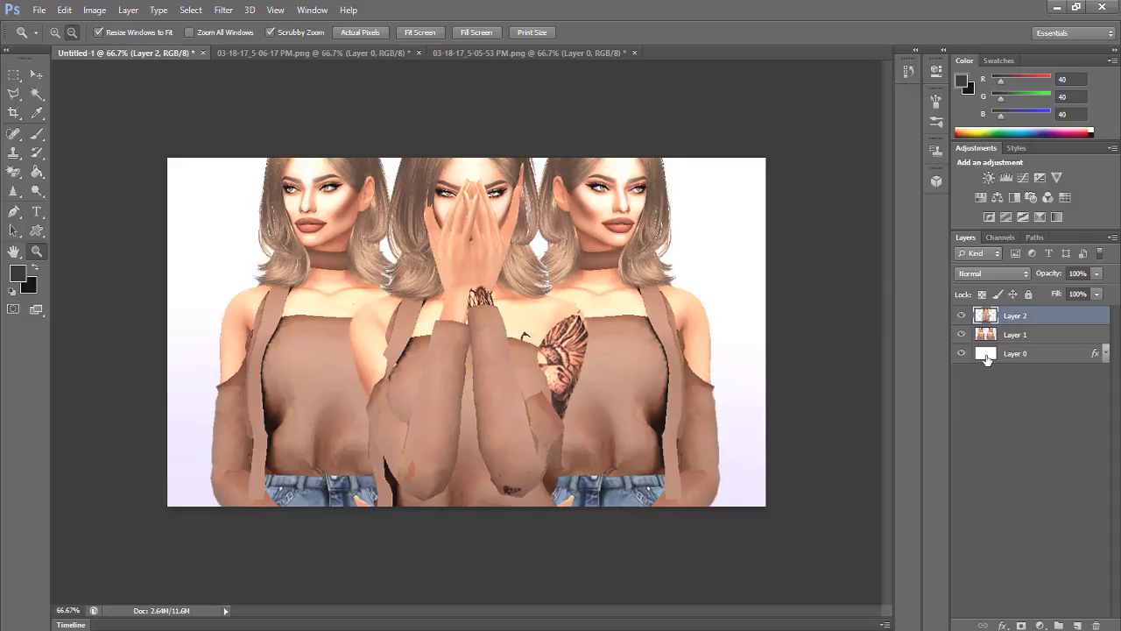
left_click(1053, 337)
left_click(1062, 324)
double_click(1067, 322)
left_click_drag(746, 132, 846, 123)
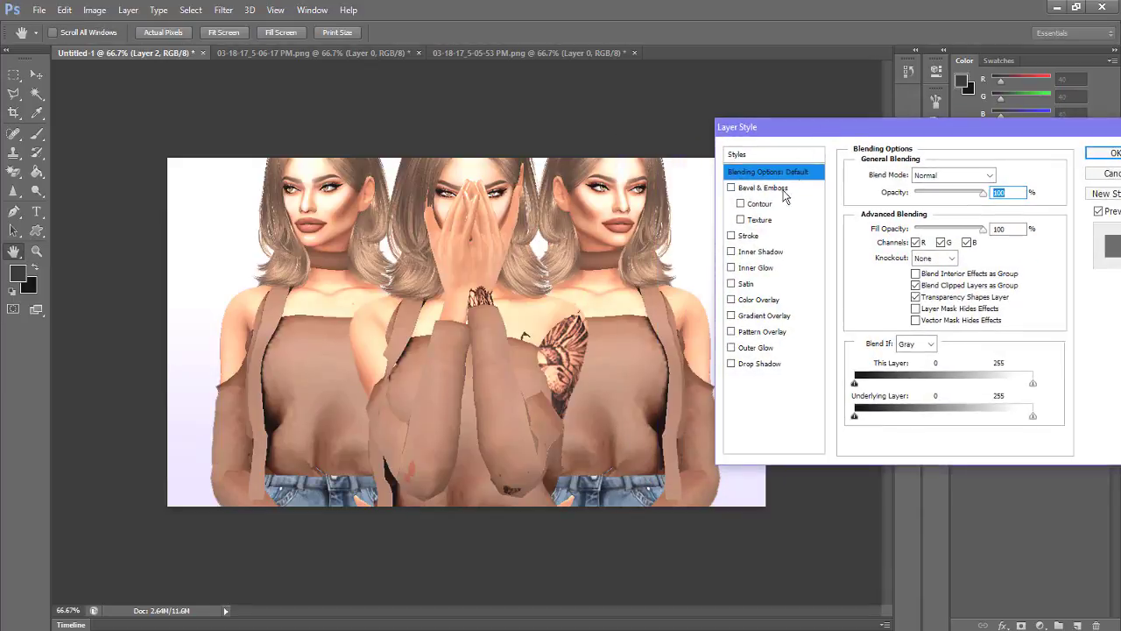
Try a Stroke effect around the center character on Layer 2 and turn it off again
left_click(732, 237)
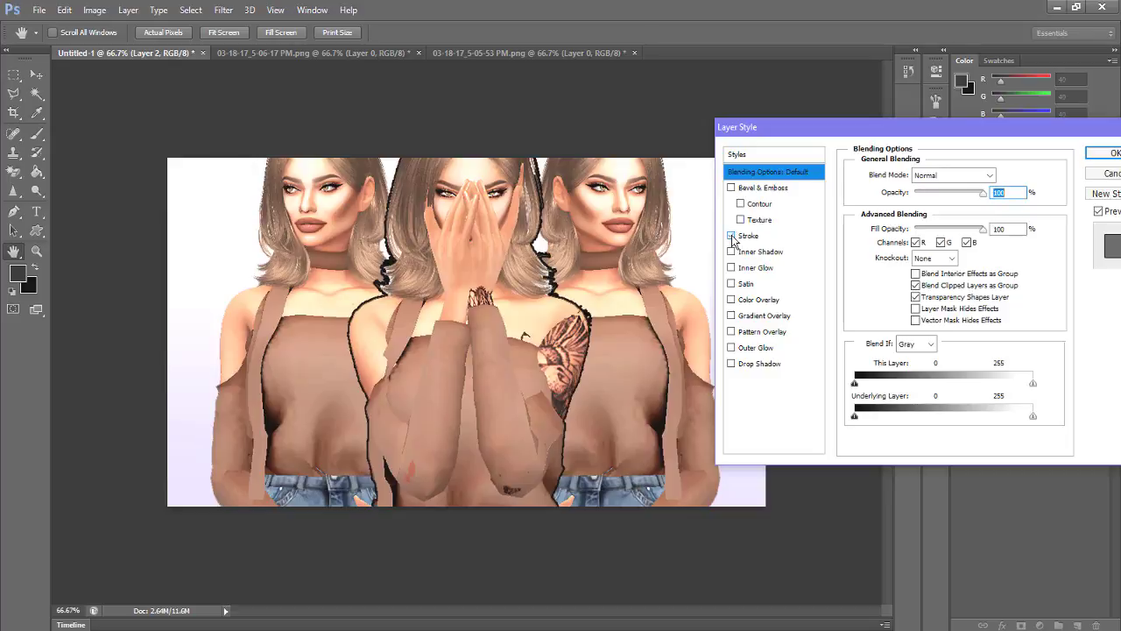
left_click(732, 237)
left_click(732, 237)
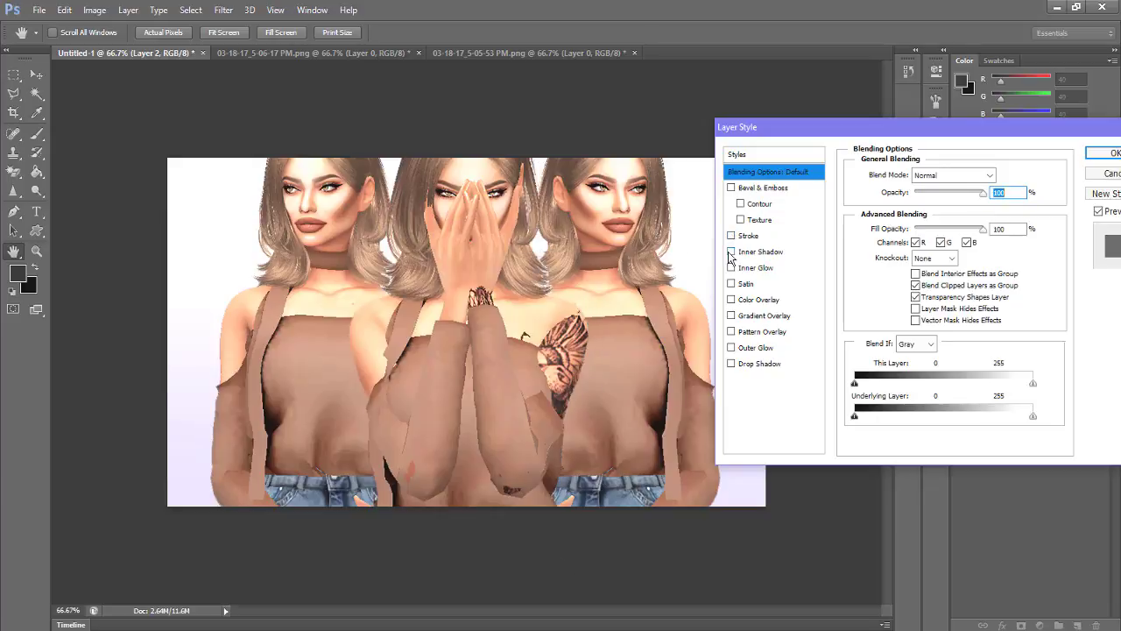
Enable Inner Glow and Outer Glow on Layer 2, setting the inner glow's color to f4f4f4 and its opacity to 100%
left_click(731, 268)
left_click(732, 348)
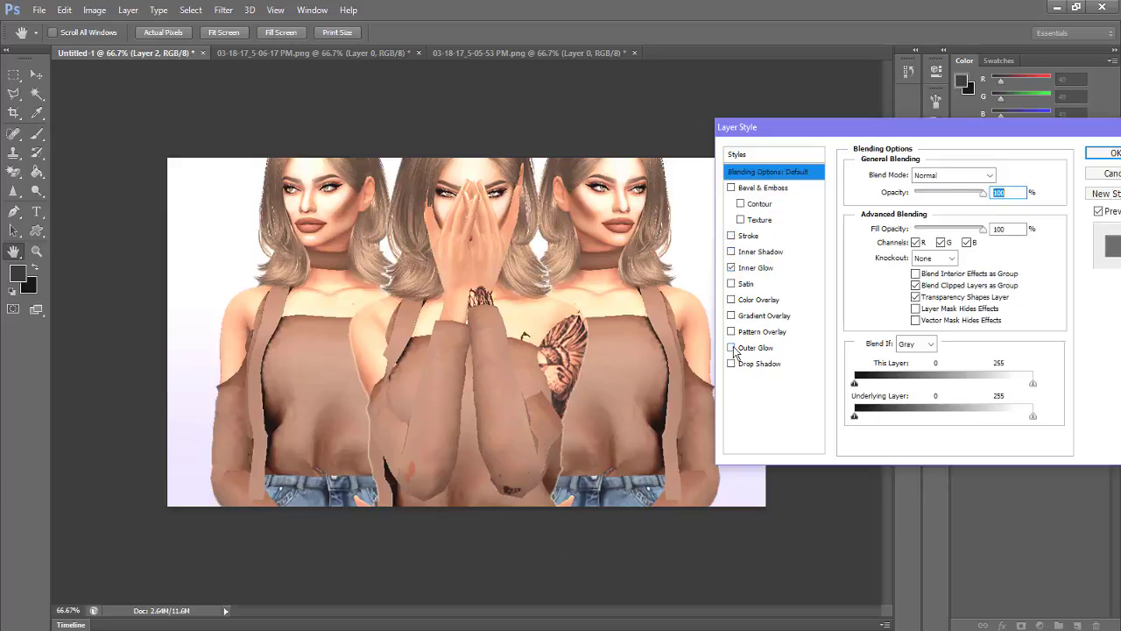
left_click(754, 268)
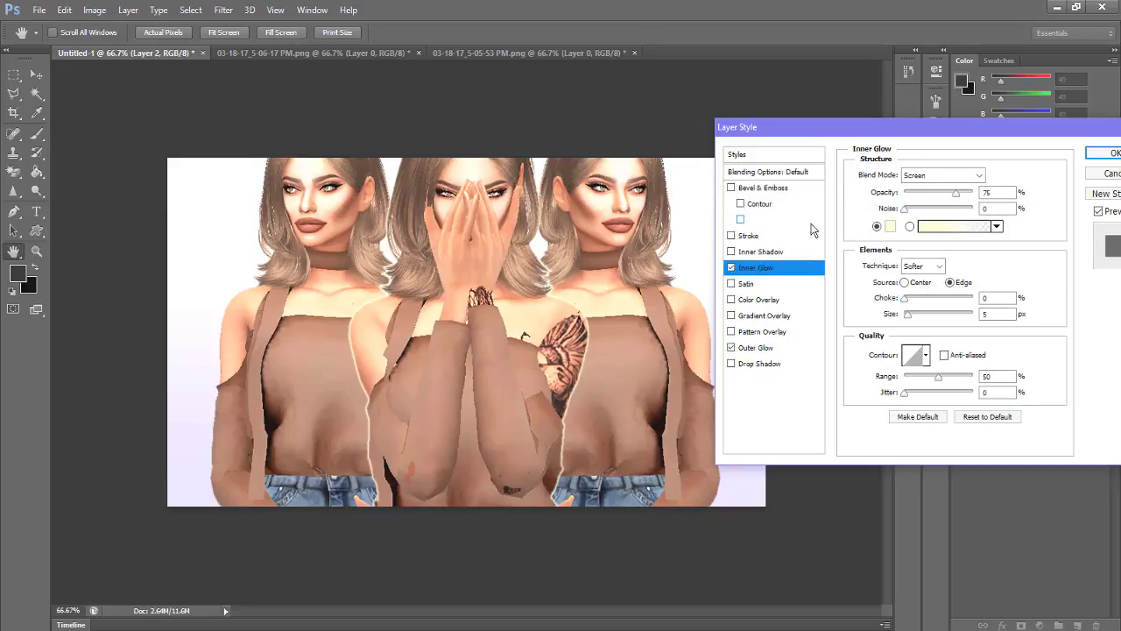
left_click(889, 227)
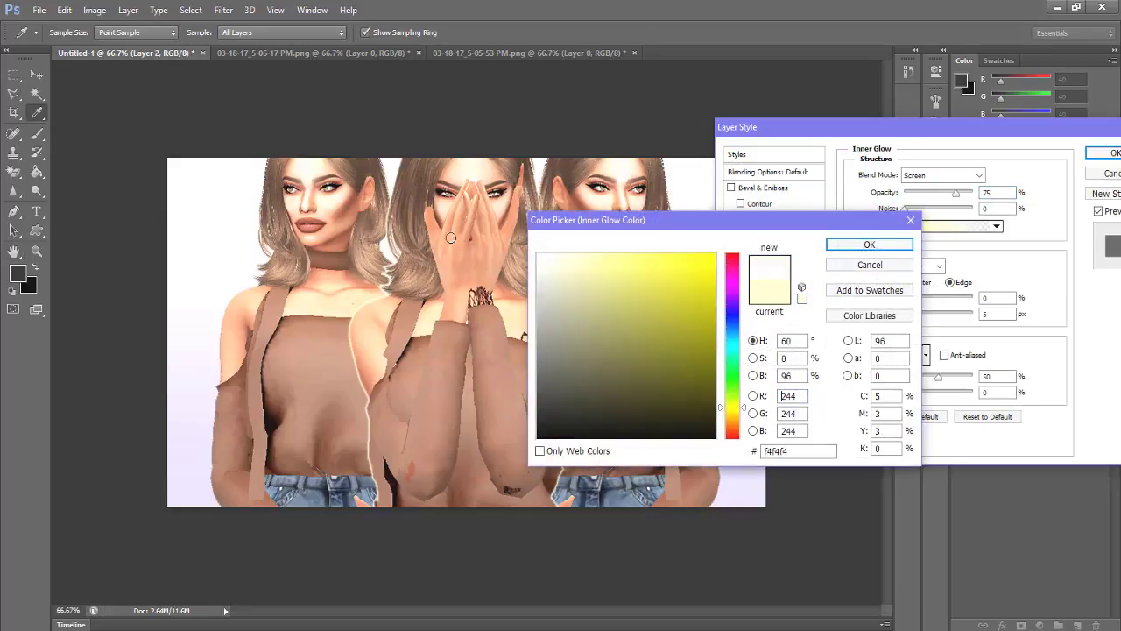
key("Return")
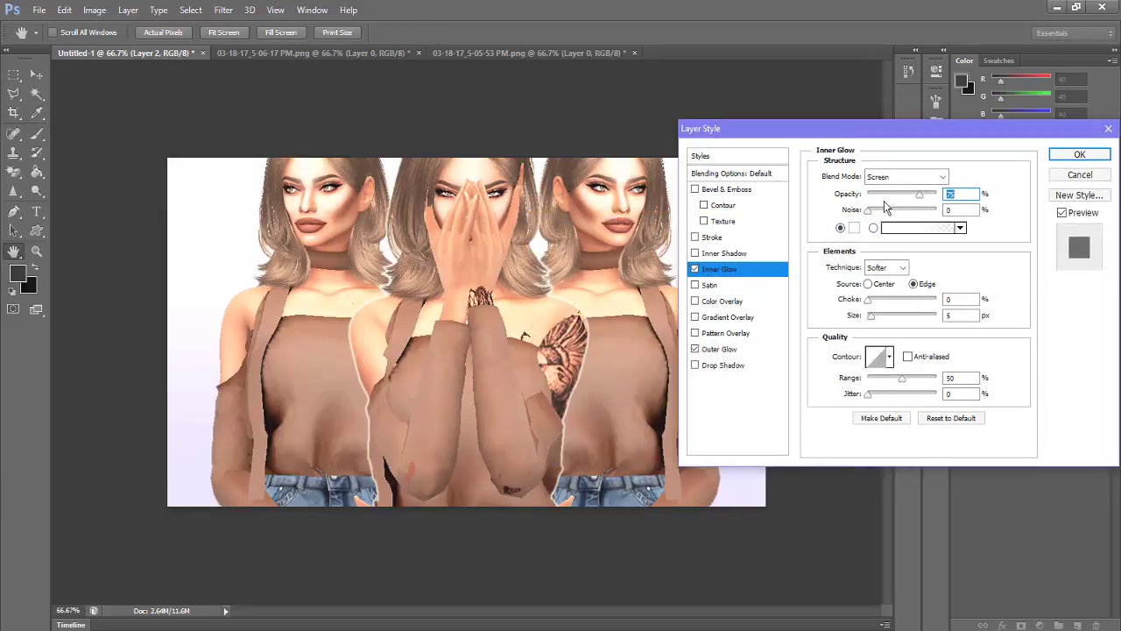
left_click_drag(918, 196, 944, 197)
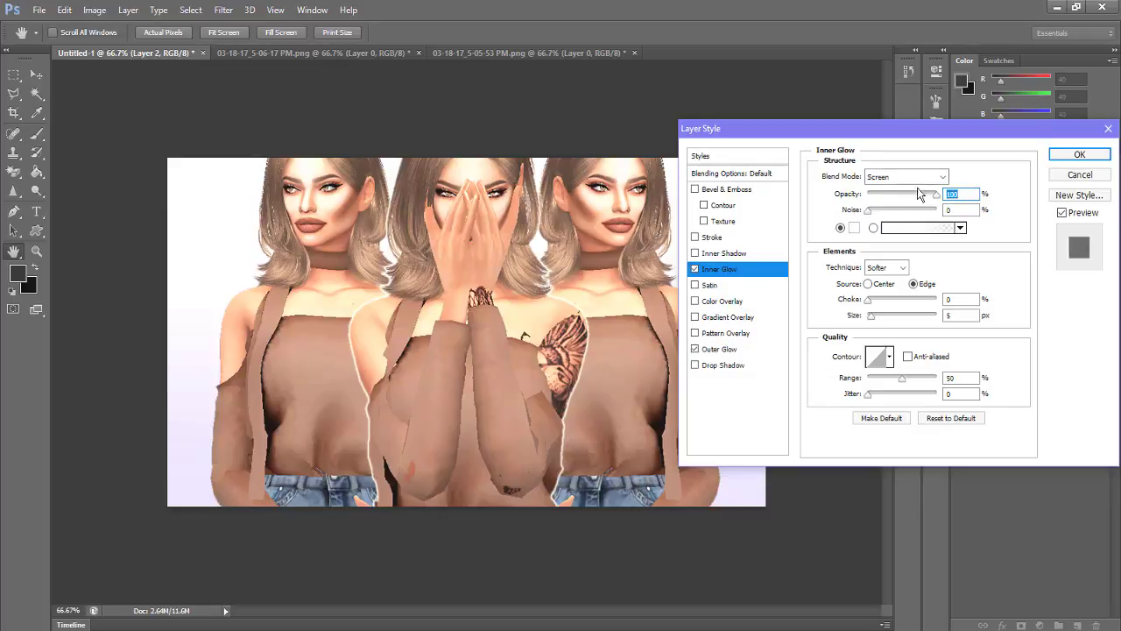
Set Layer 2's outer glow to color ffffff, 100% opacity and a size of about 13 px
left_click(714, 349)
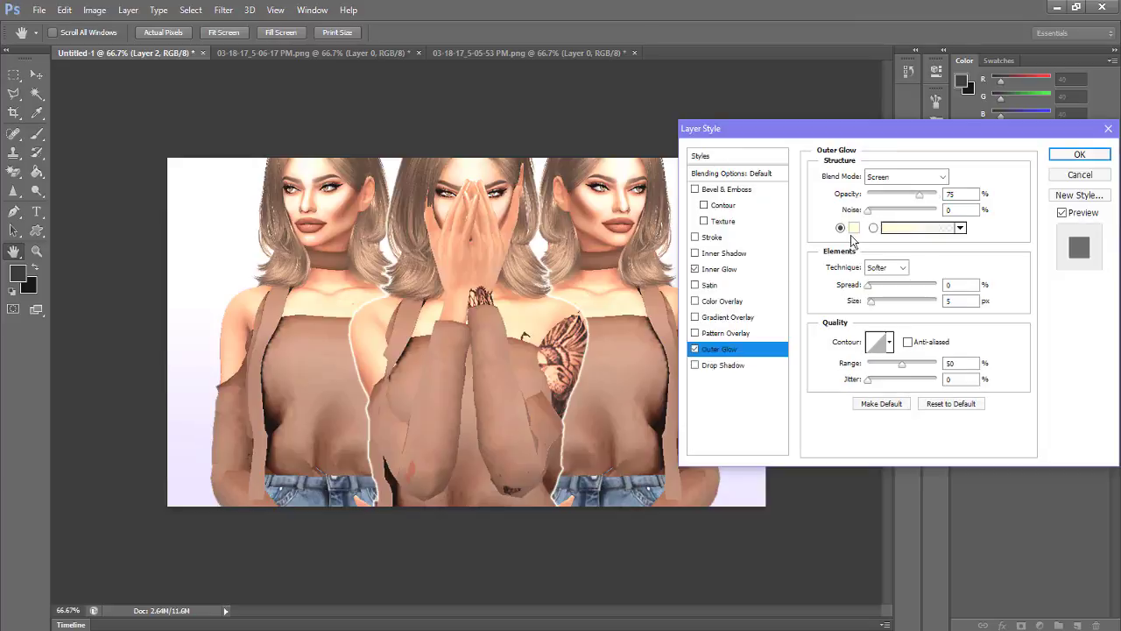
left_click(853, 228)
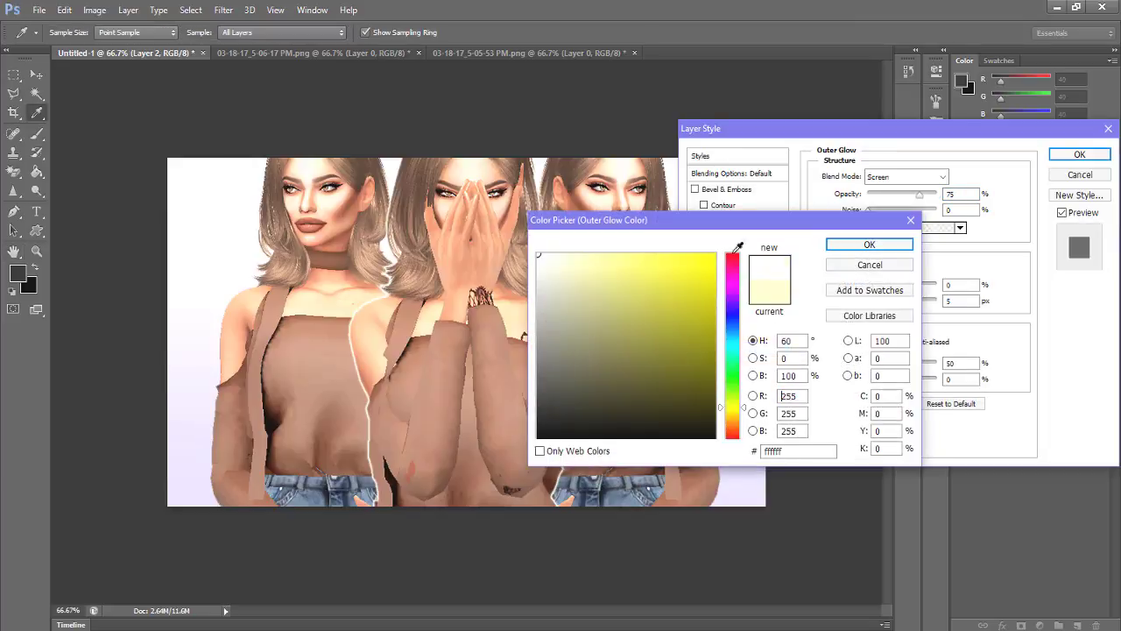
left_click(869, 245)
left_click_drag(921, 194, 998, 220)
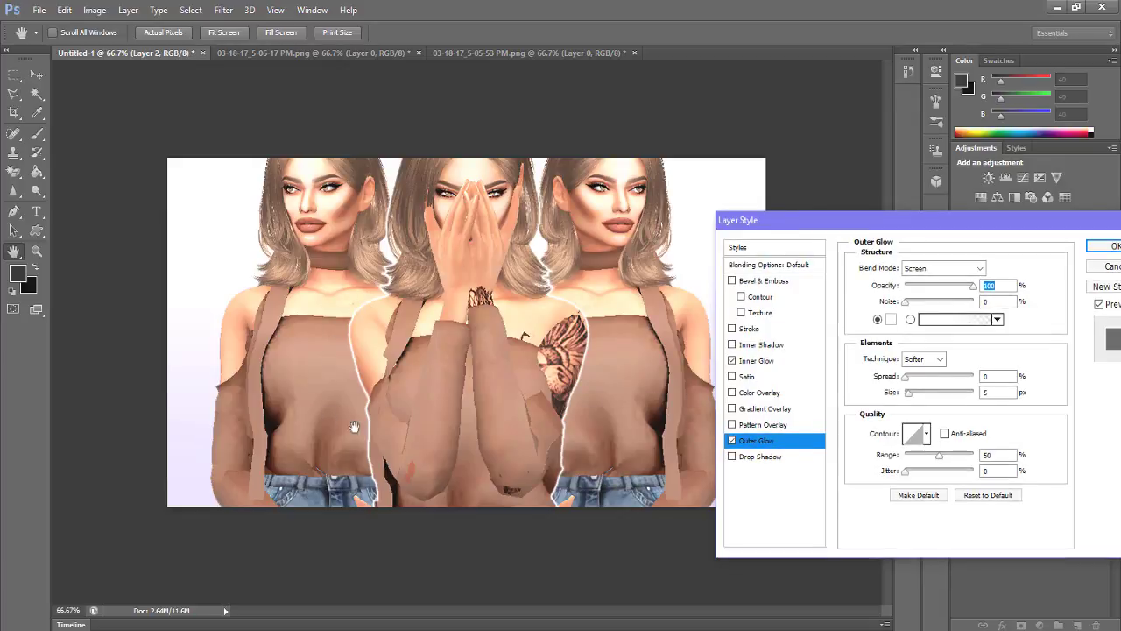
mouse_move(911, 398)
left_mouse_down()
mouse_move(929, 398)
mouse_move(896, 396)
mouse_move(914, 393)
left_mouse_up()
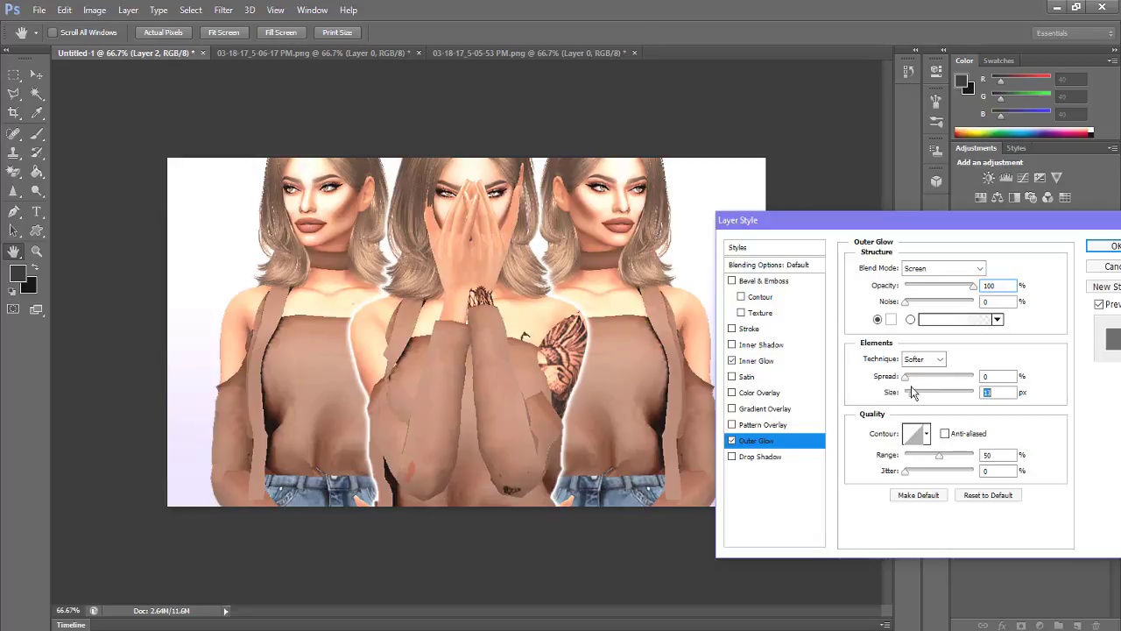
Set Layer 2's inner glow size to 8 px, apply the layer style and collapse the layer's effects list
left_click(755, 361)
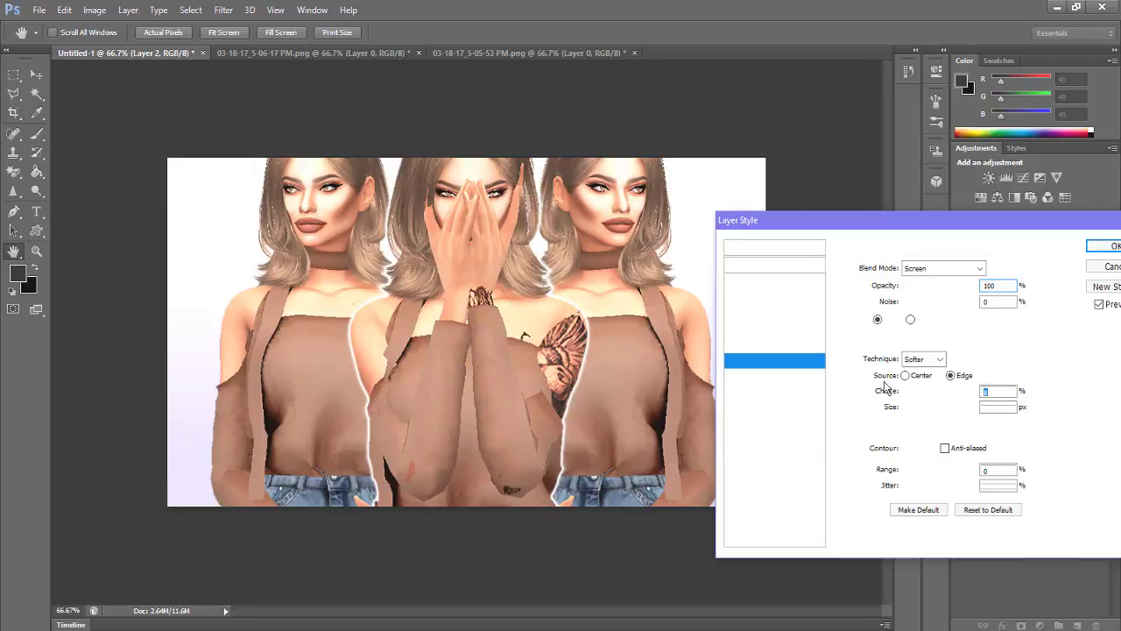
left_click_drag(911, 412, 909, 412)
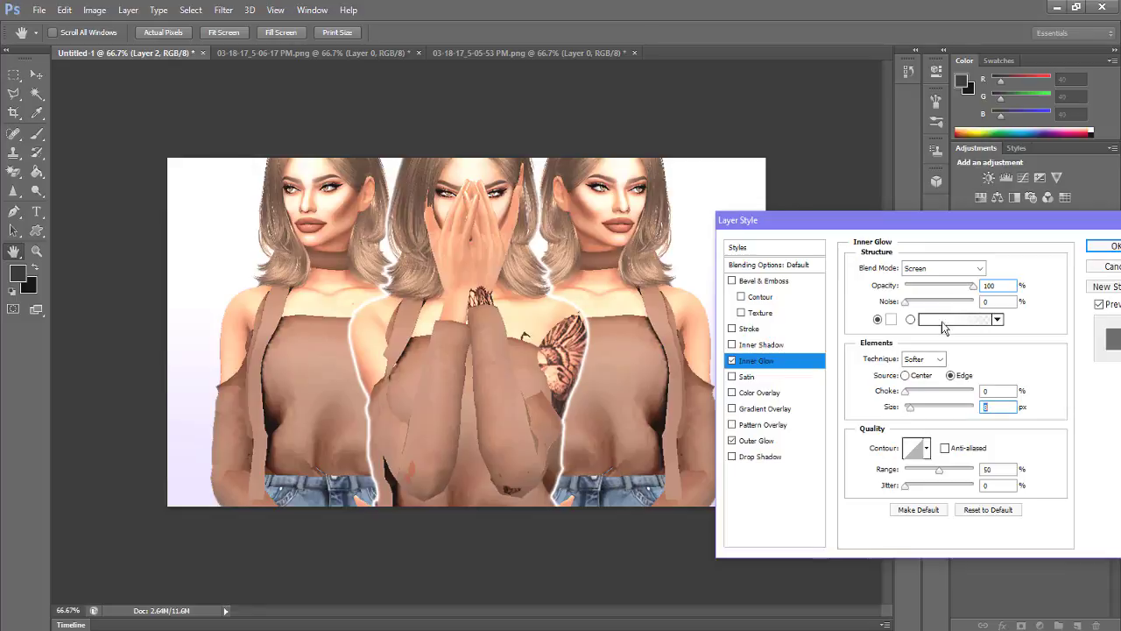
left_click_drag(807, 227, 755, 231)
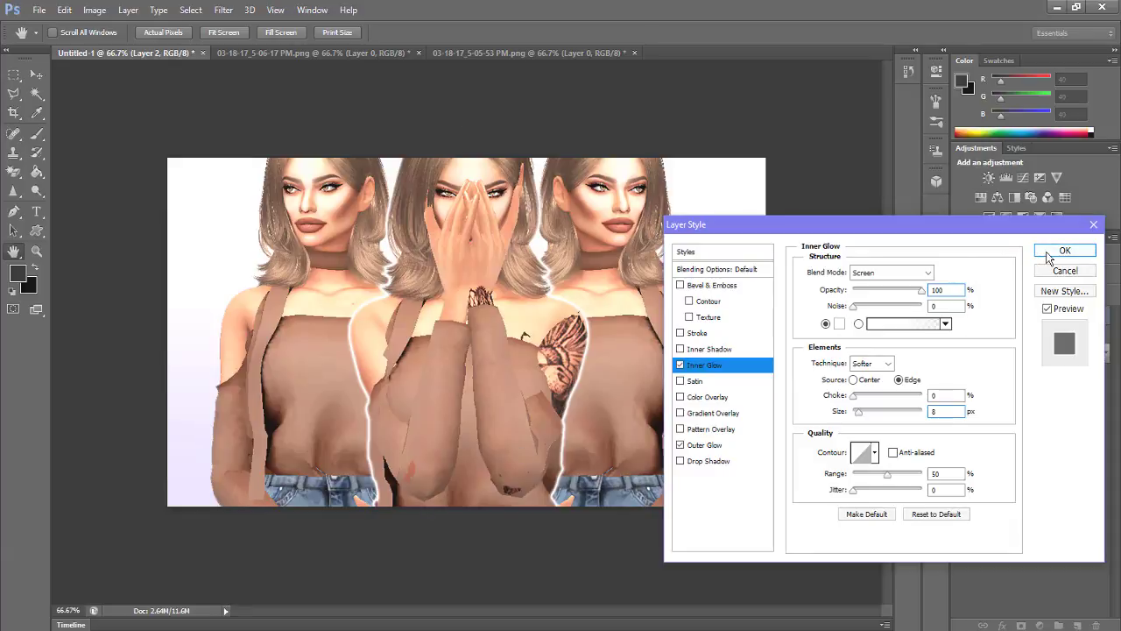
left_click(1048, 254)
left_click(1106, 317)
Enable Inner Glow and Outer Glow on Layer 1 and set the outer glow's color to ffffff
left_click(1040, 338)
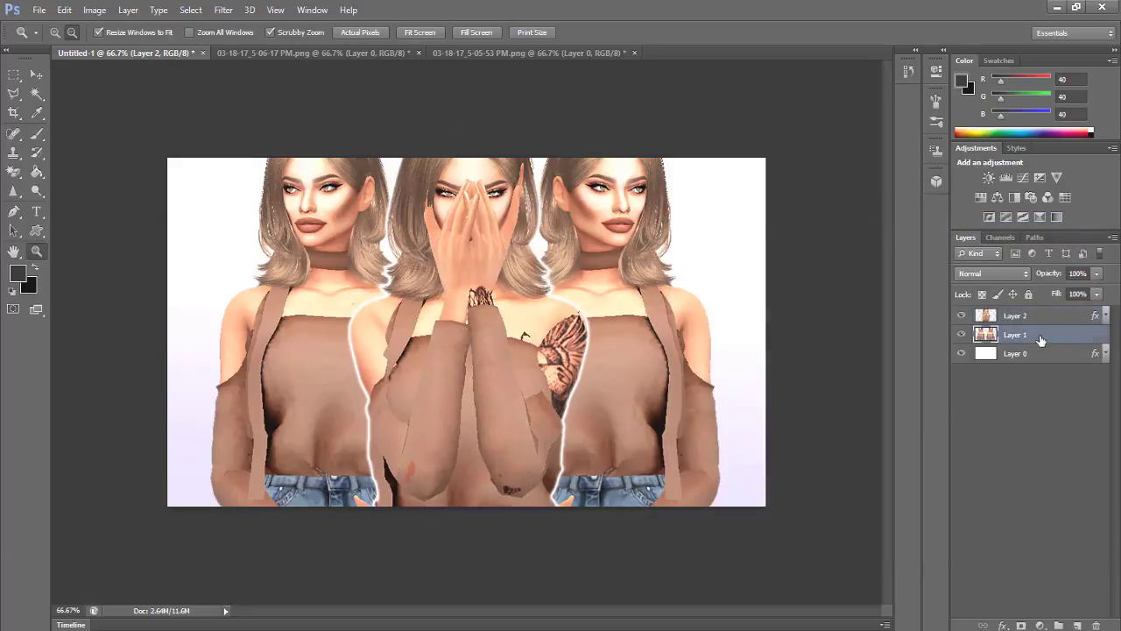
double_click(1041, 338)
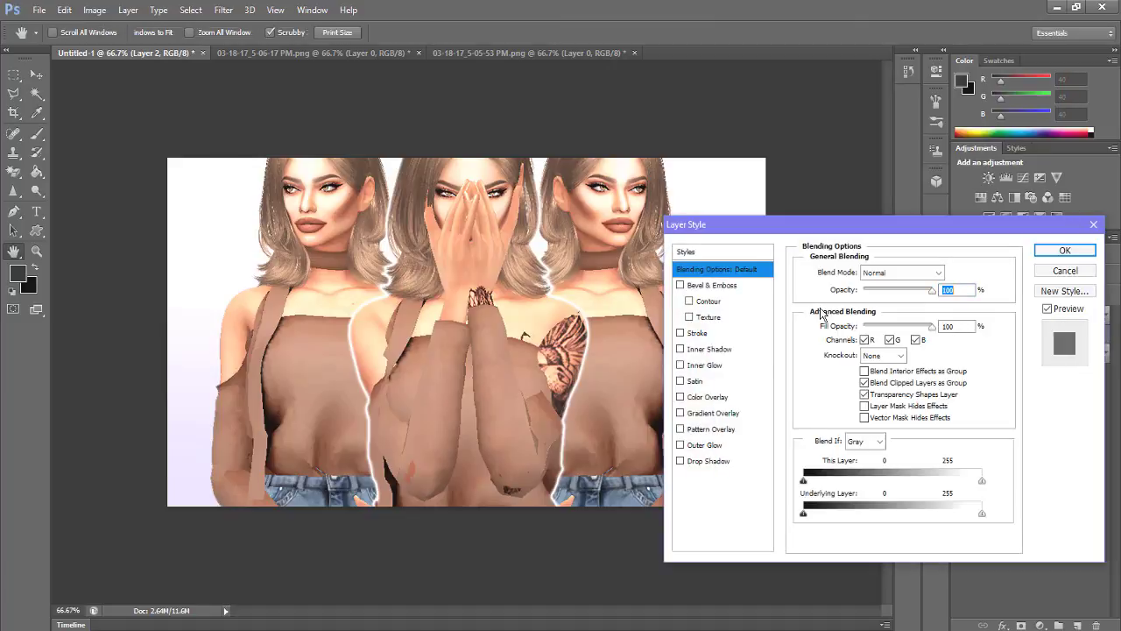
left_click(681, 350)
left_click(681, 365)
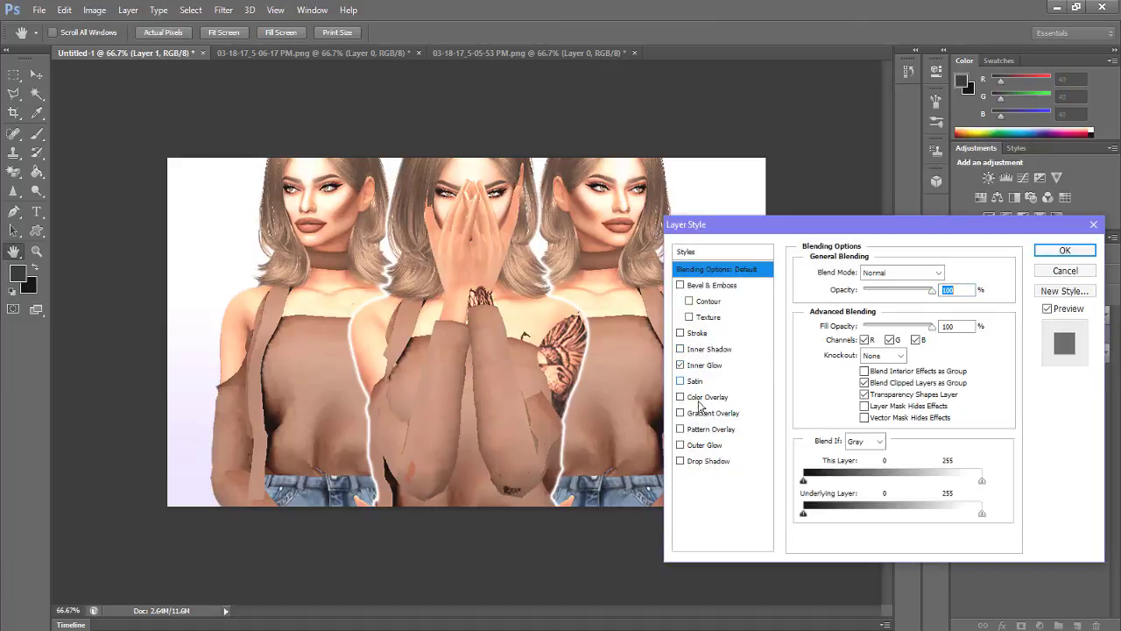
left_click(705, 447)
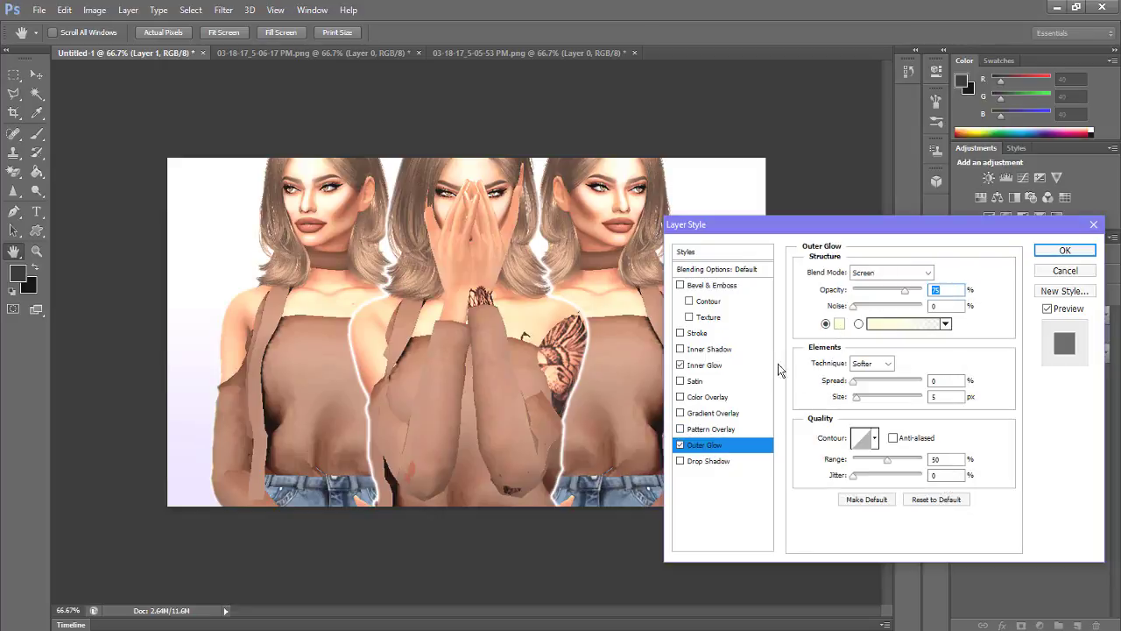
left_click(906, 323)
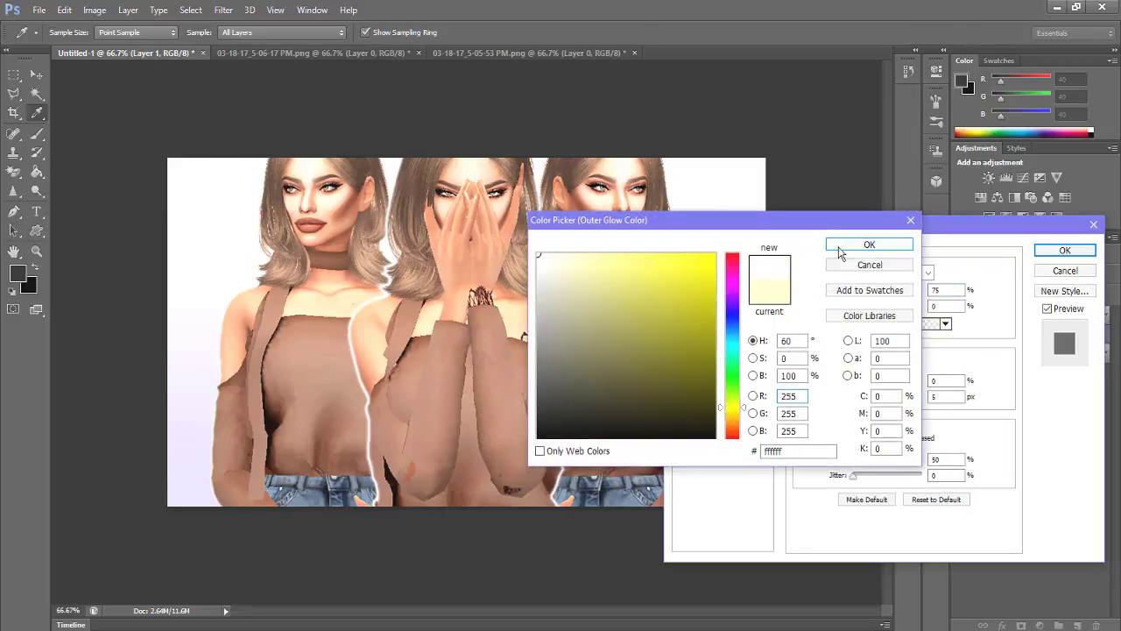
left_click(839, 252)
left_click(714, 364)
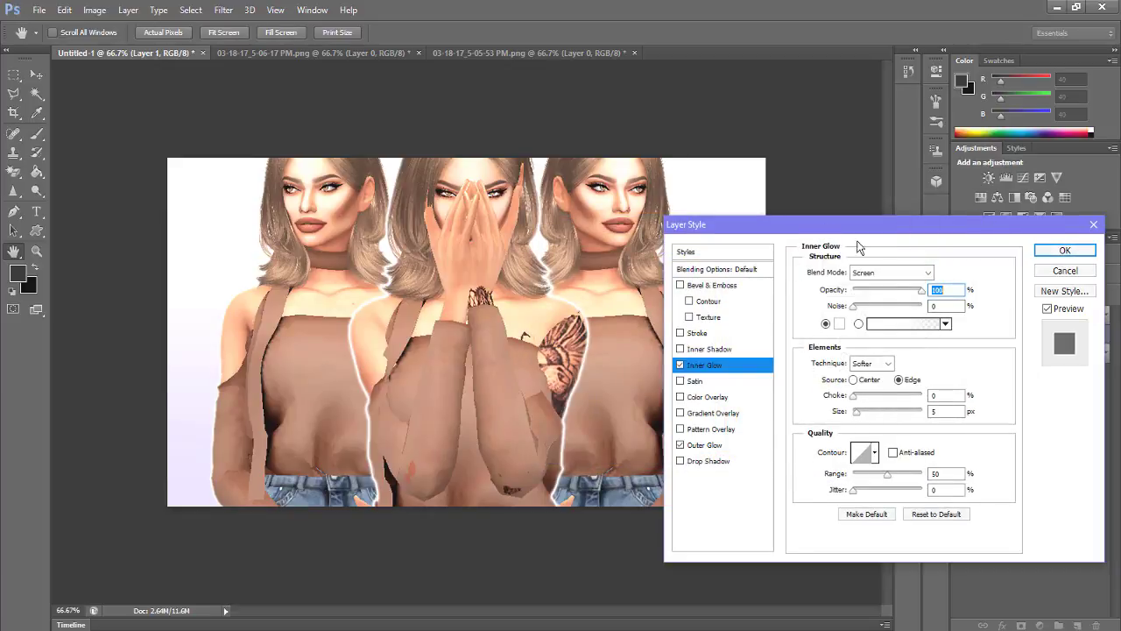
Enable a Drop Shadow on Layer 1 and move the settings dialog clear of the characters' faces
left_click_drag(826, 227, 863, 191)
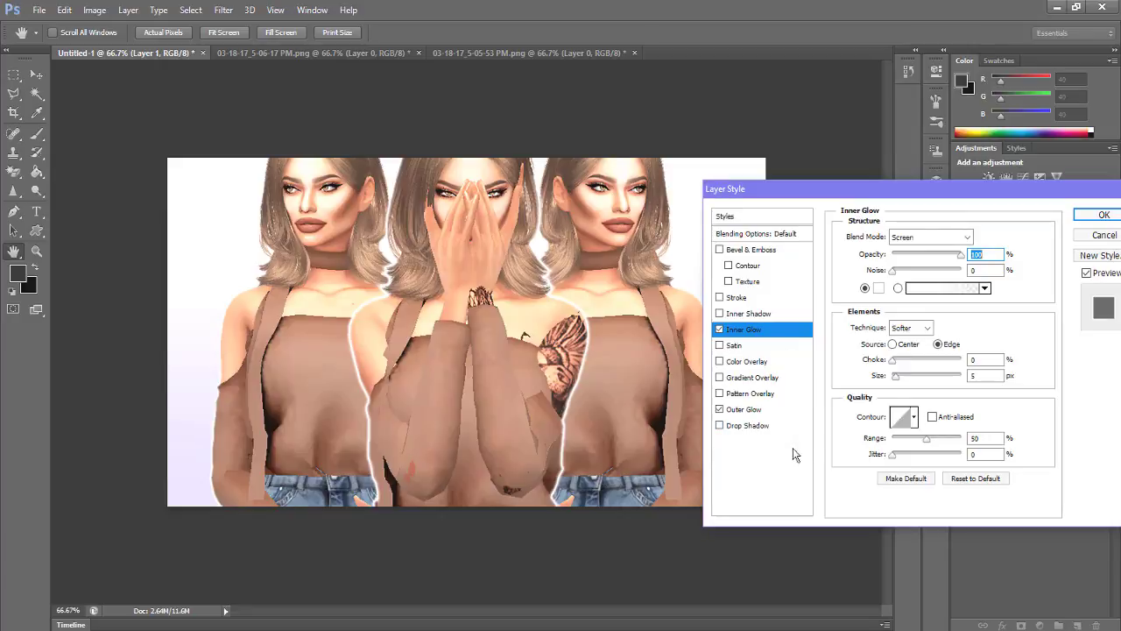
left_click(749, 425)
left_click_drag(822, 188, 354, 393)
left_click_drag(480, 396, 482, 350)
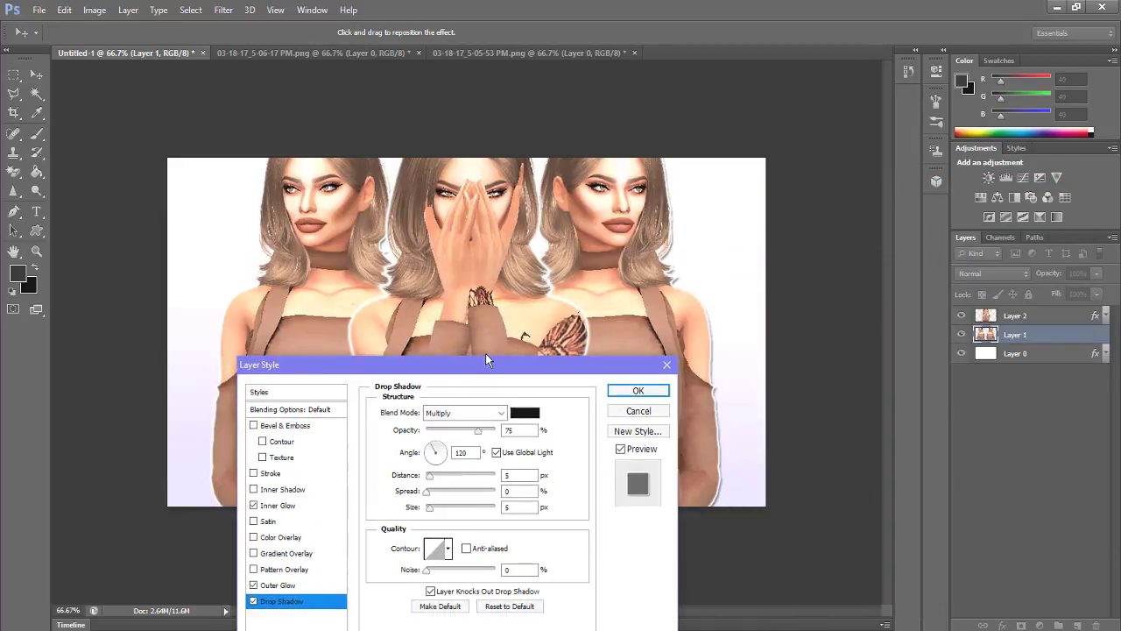
Try a purple drop shadow color, 604694, on Layer 1
left_click(525, 399)
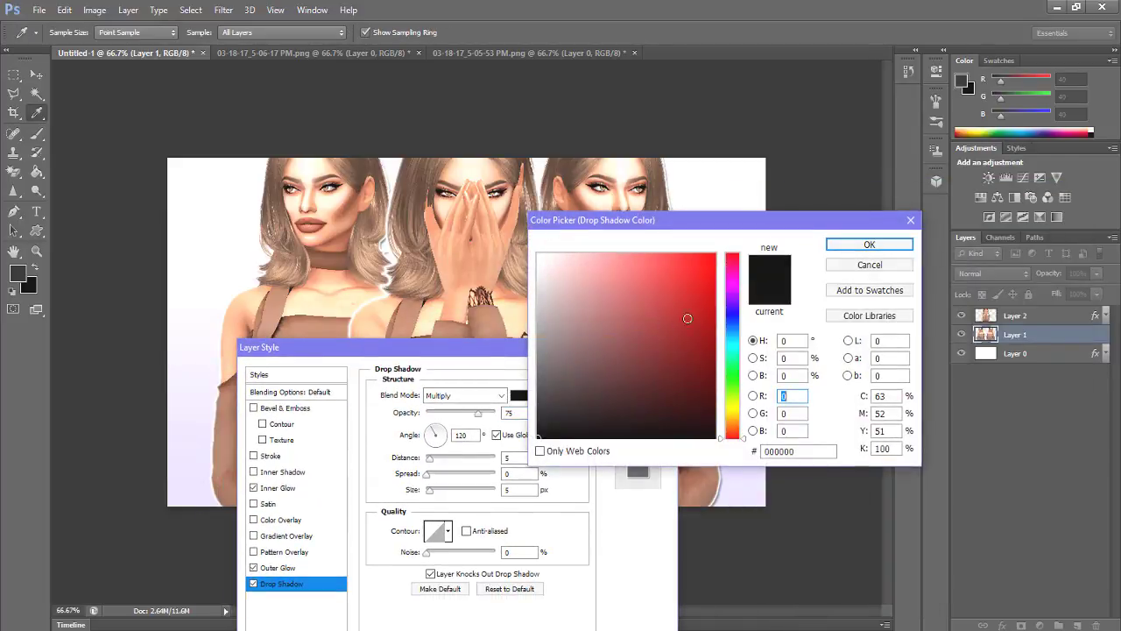
left_click_drag(732, 287, 732, 304)
left_click_drag(752, 220, 920, 389)
left_click(863, 500)
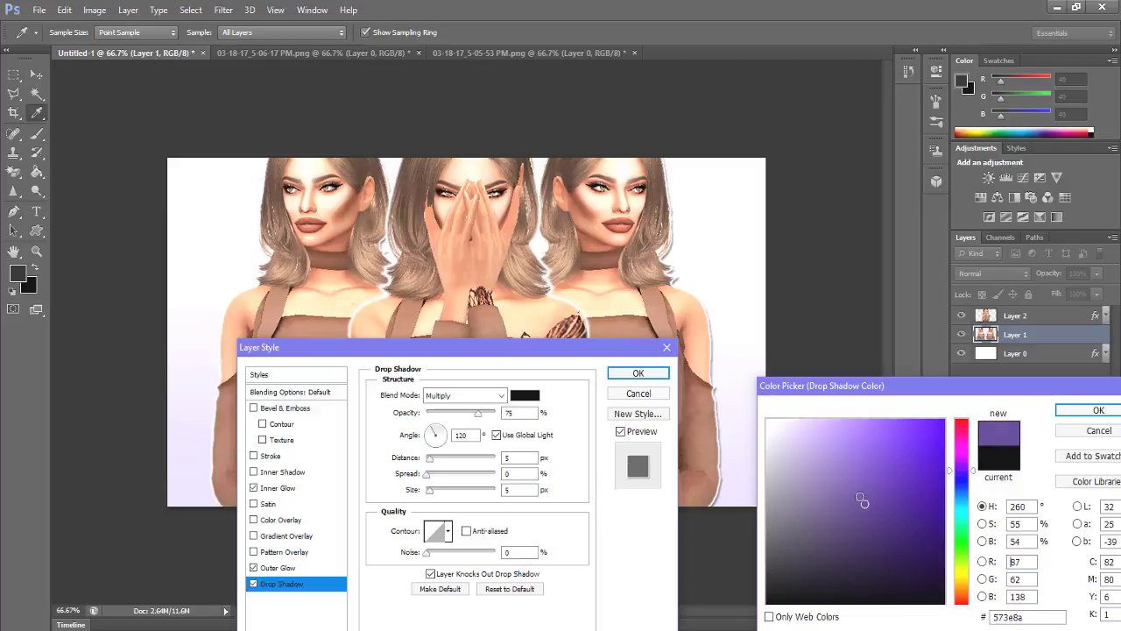
left_click(860, 497)
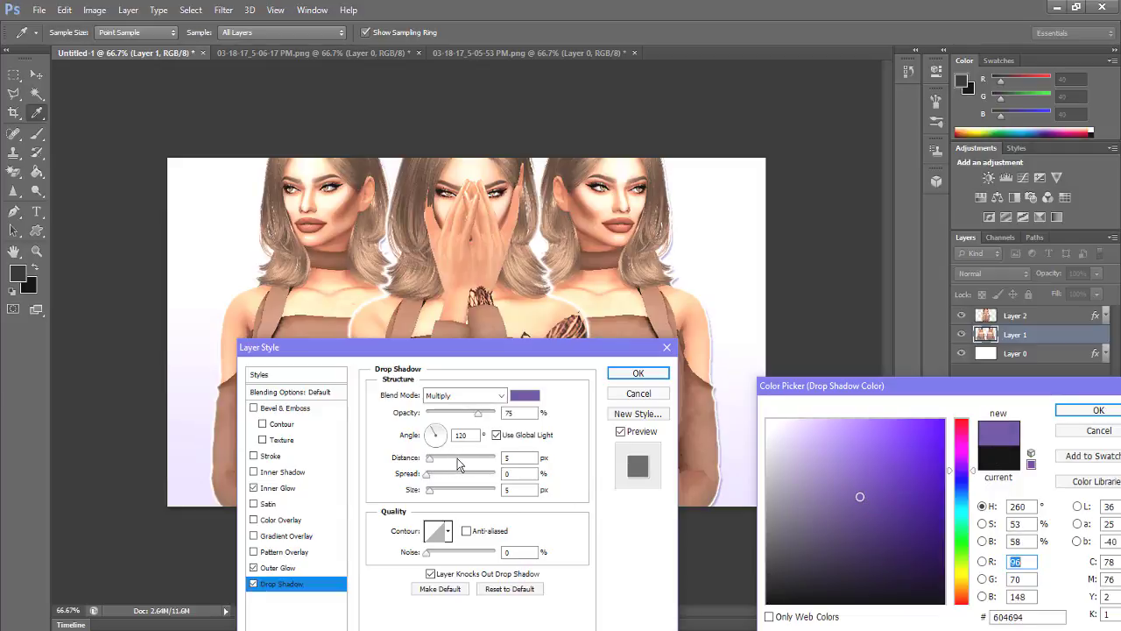
left_click(1100, 409)
Try a drop shadow with 19 px distance, 55% opacity and 46 px size on Layer 1
left_click_drag(436, 462, 442, 458)
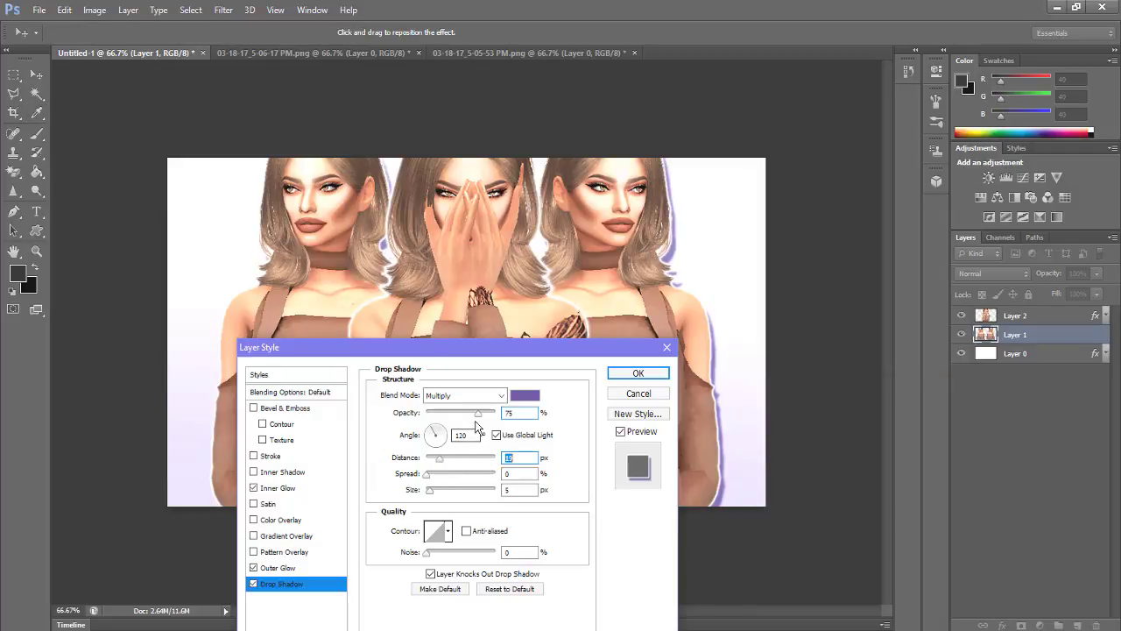
left_click_drag(477, 413, 466, 420)
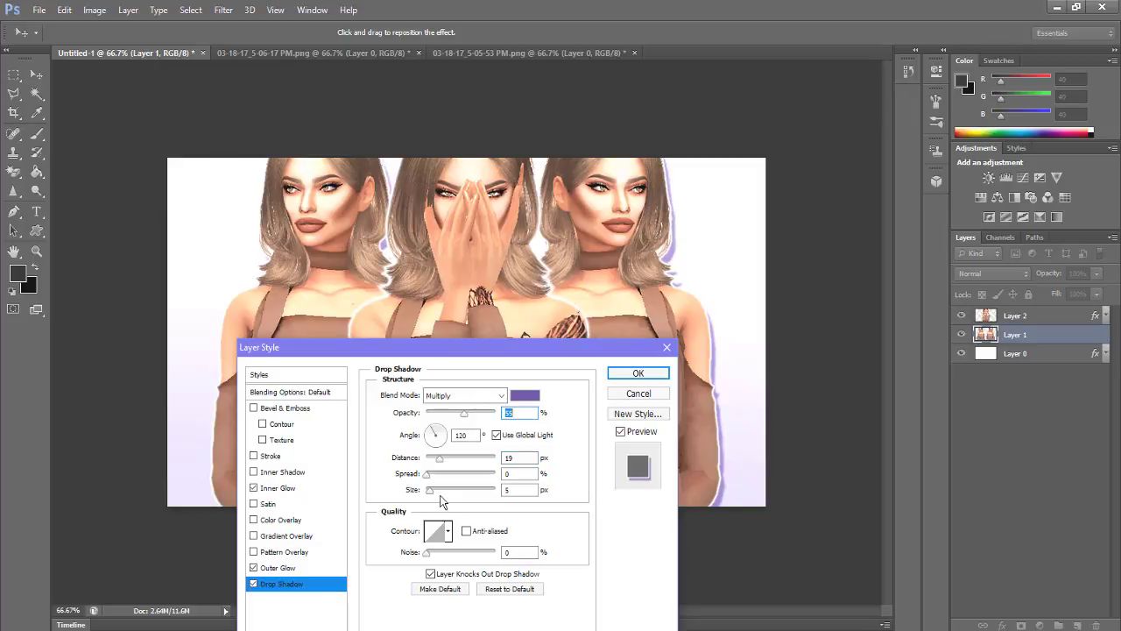
left_click_drag(430, 497, 444, 496)
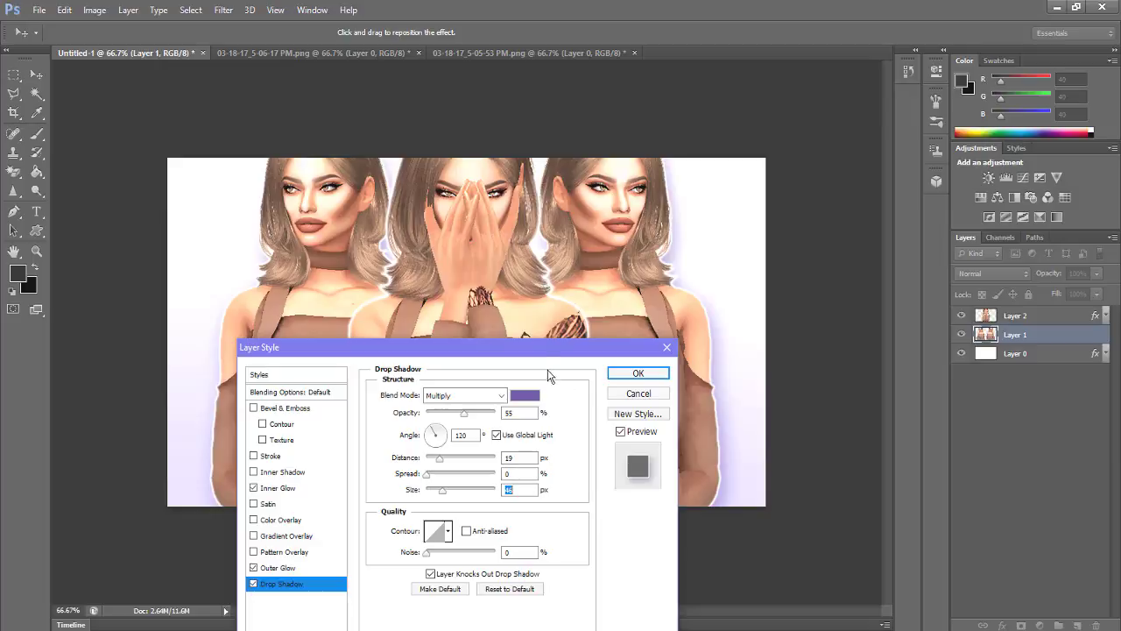
mouse_move(550, 347)
left_mouse_down()
mouse_move(592, 439)
mouse_move(681, 368)
mouse_move(560, 328)
left_mouse_up()
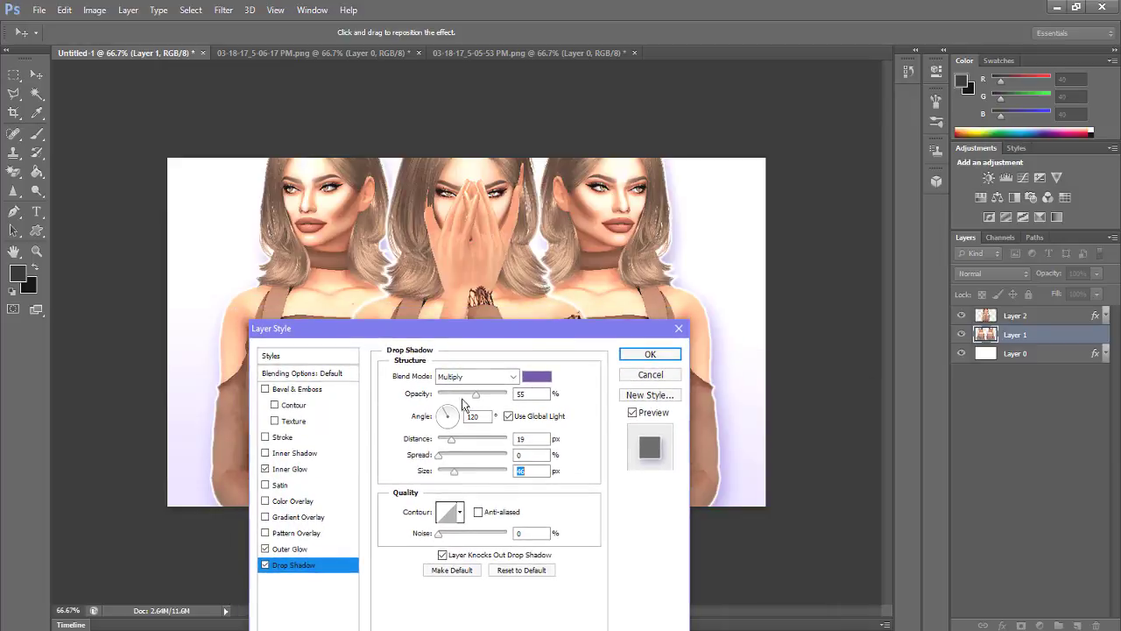
Make Layer 1's drop shadow black (000000) with 23% opacity, 14° angle, 26 px distance and 13 px size, and apply the style
left_click(539, 381)
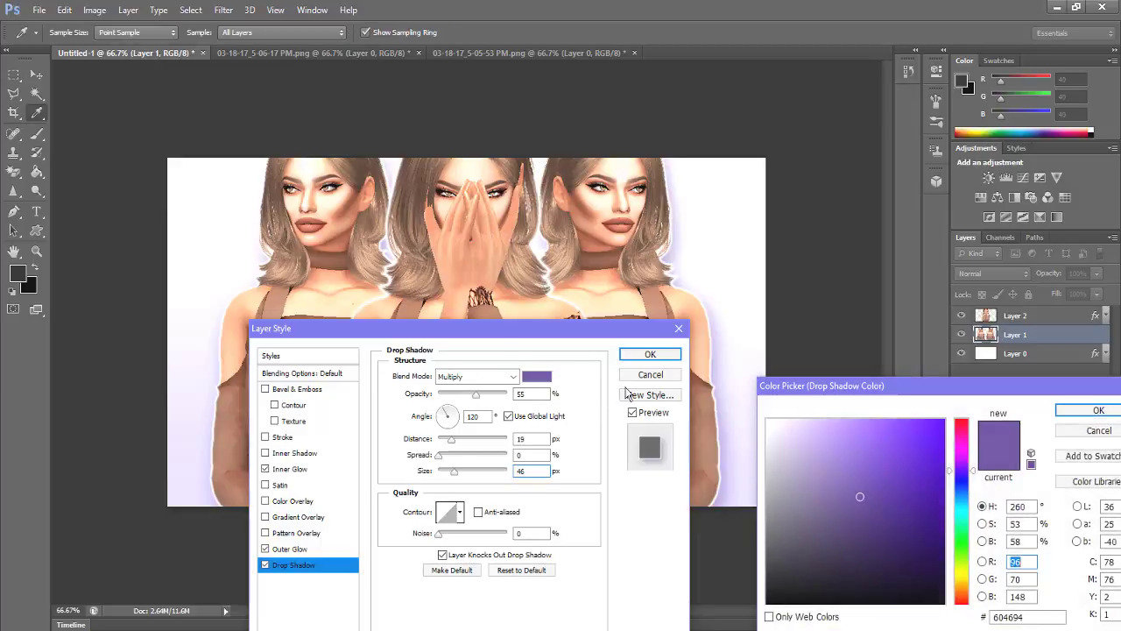
left_click_drag(884, 525, 970, 615)
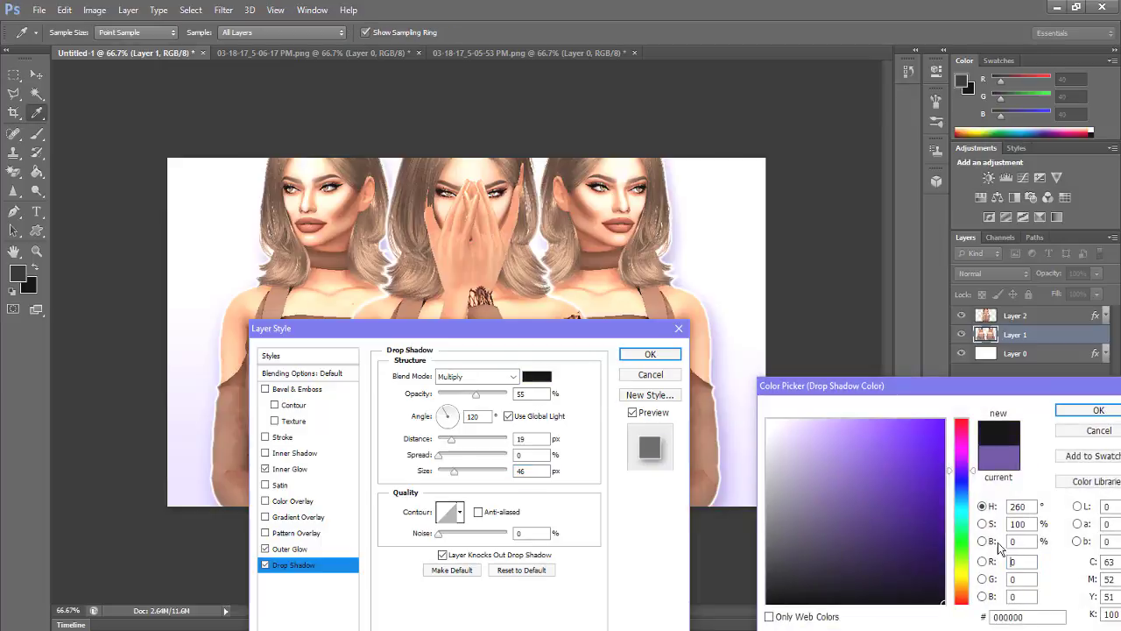
left_click(1095, 410)
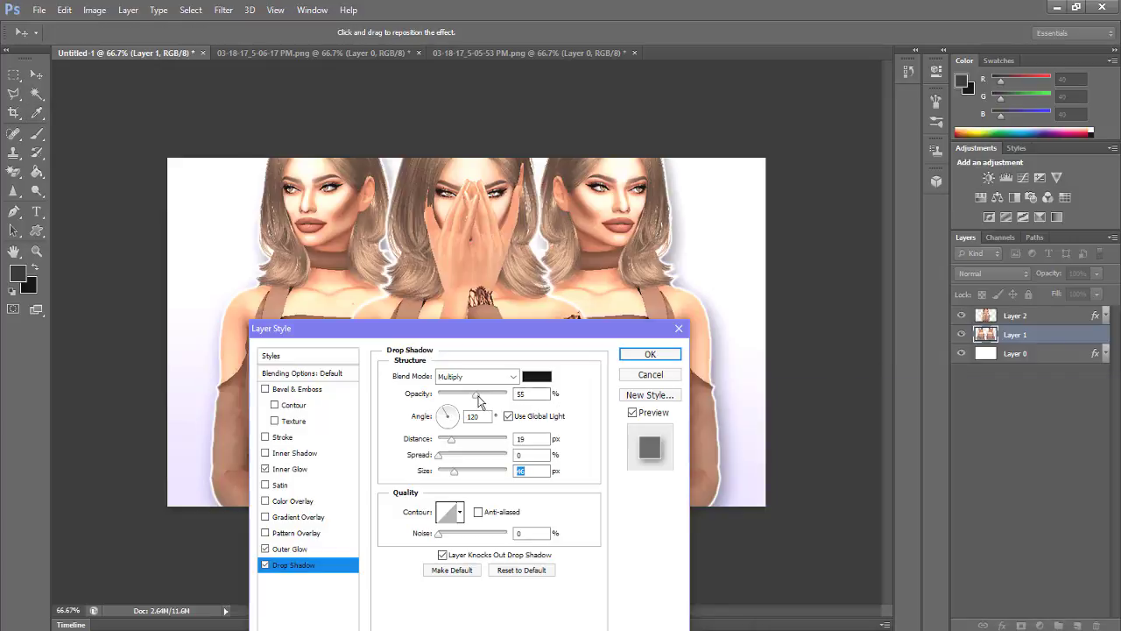
mouse_move(498, 398)
left_mouse_down()
mouse_move(517, 396)
mouse_move(412, 403)
mouse_move(517, 394)
left_mouse_up()
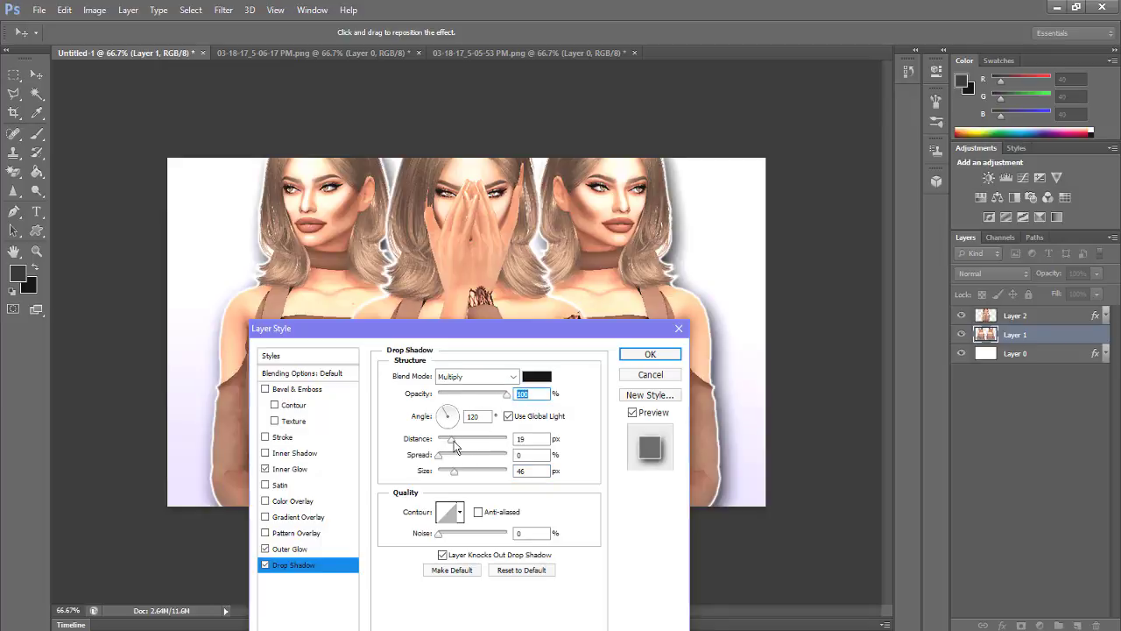
left_click_drag(452, 439, 407, 484)
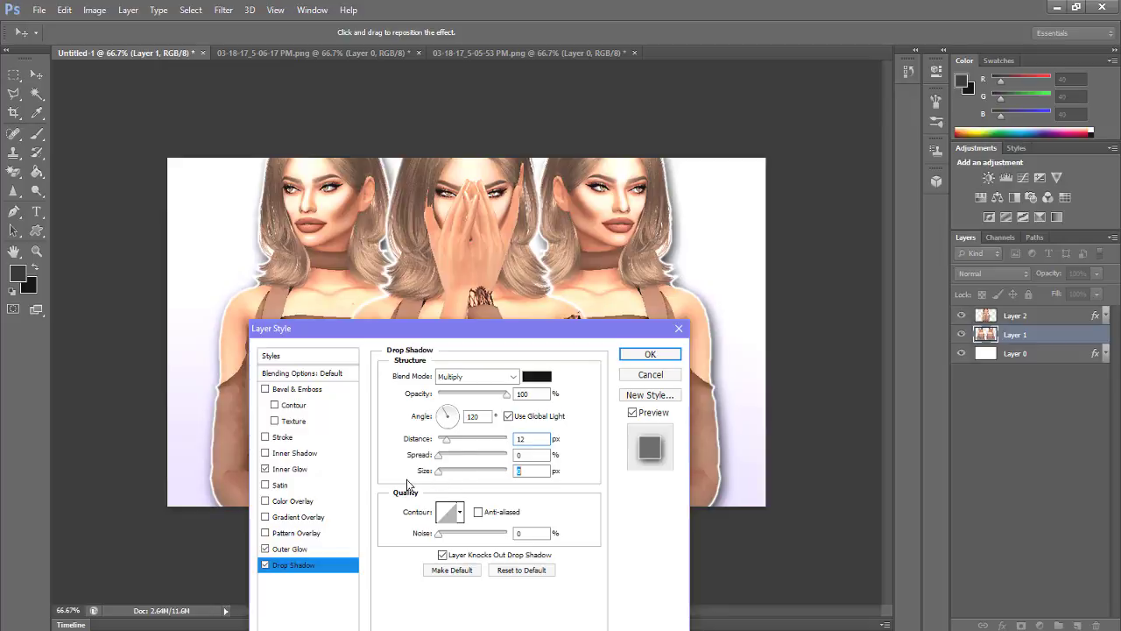
left_click_drag(446, 446, 454, 404)
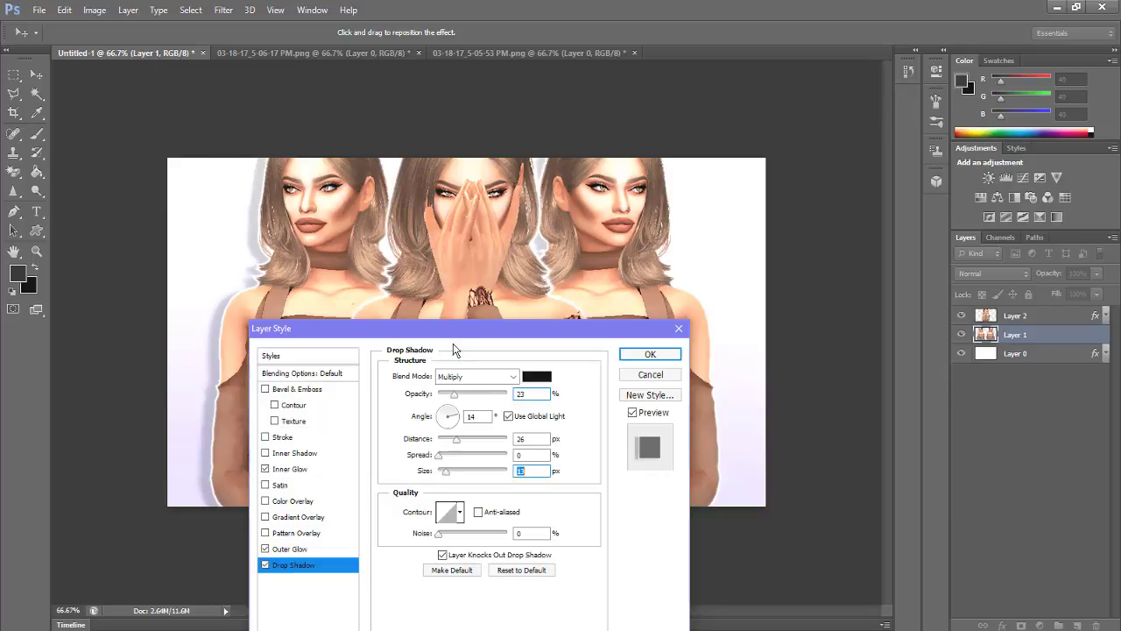
left_click(663, 354)
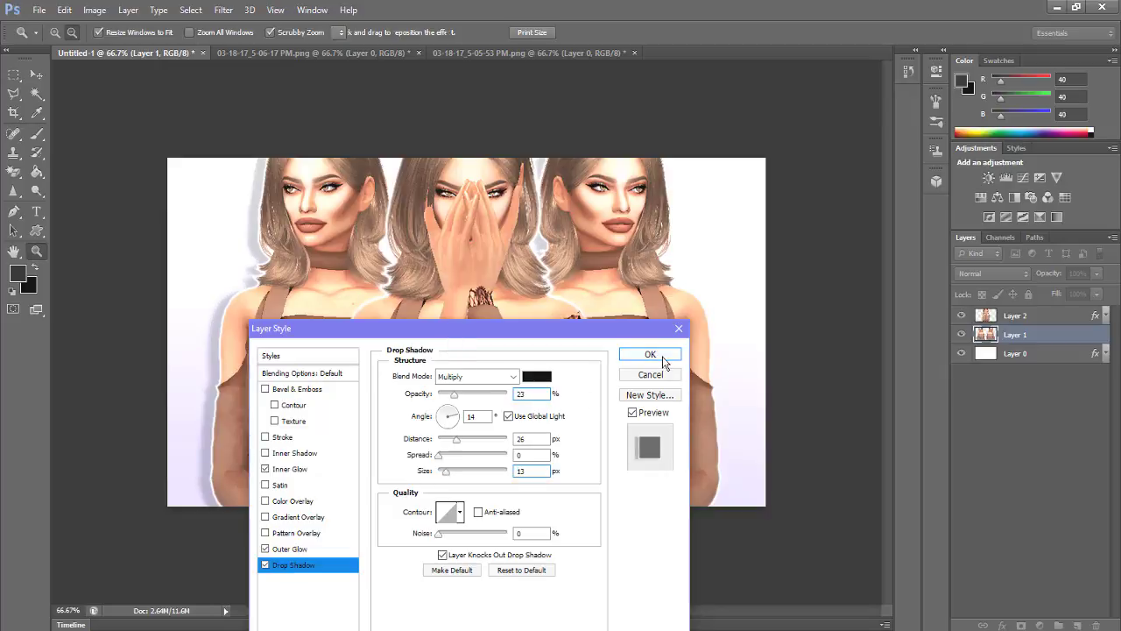
Select Layer 0 and collapse Layer 1's effects list
left_click(1053, 409)
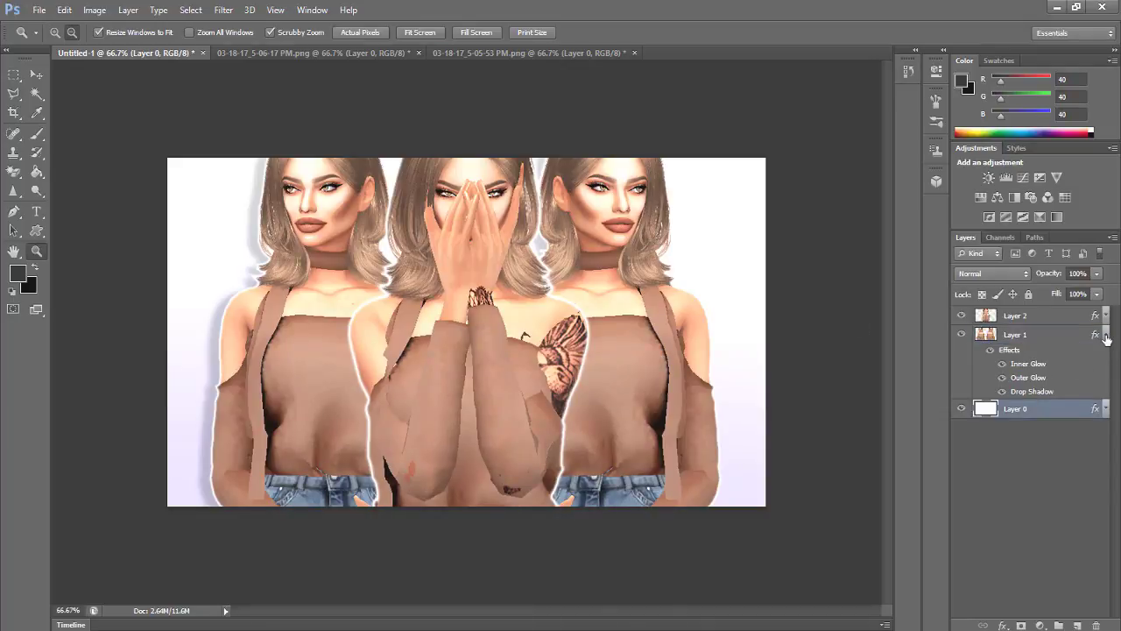
left_click(1105, 334)
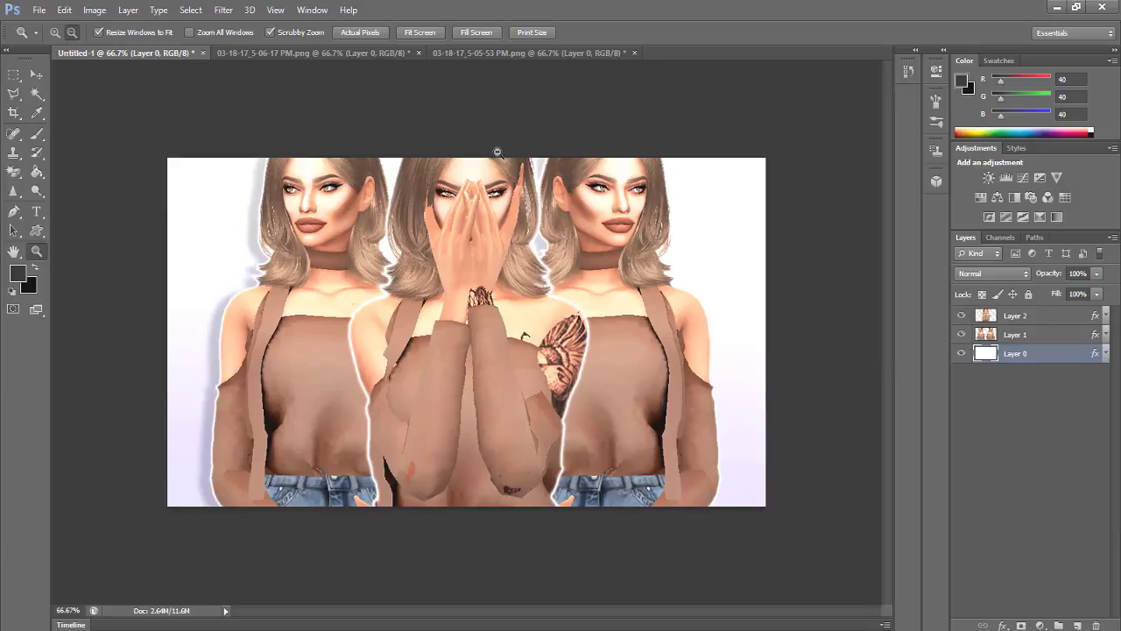
left_click(40, 13)
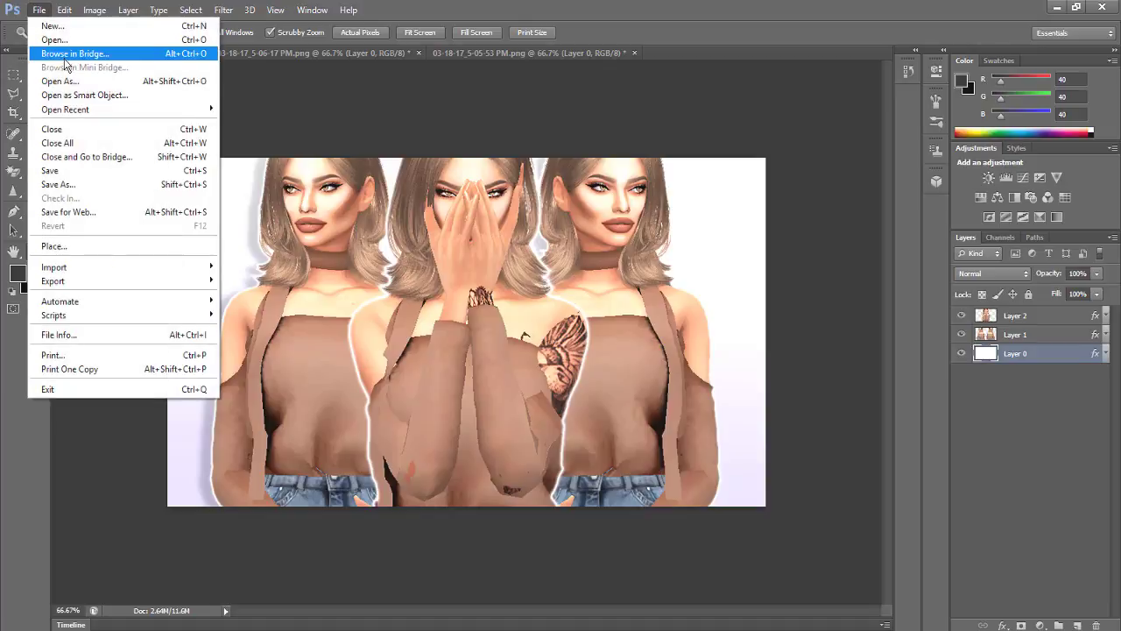
left_click(451, 117)
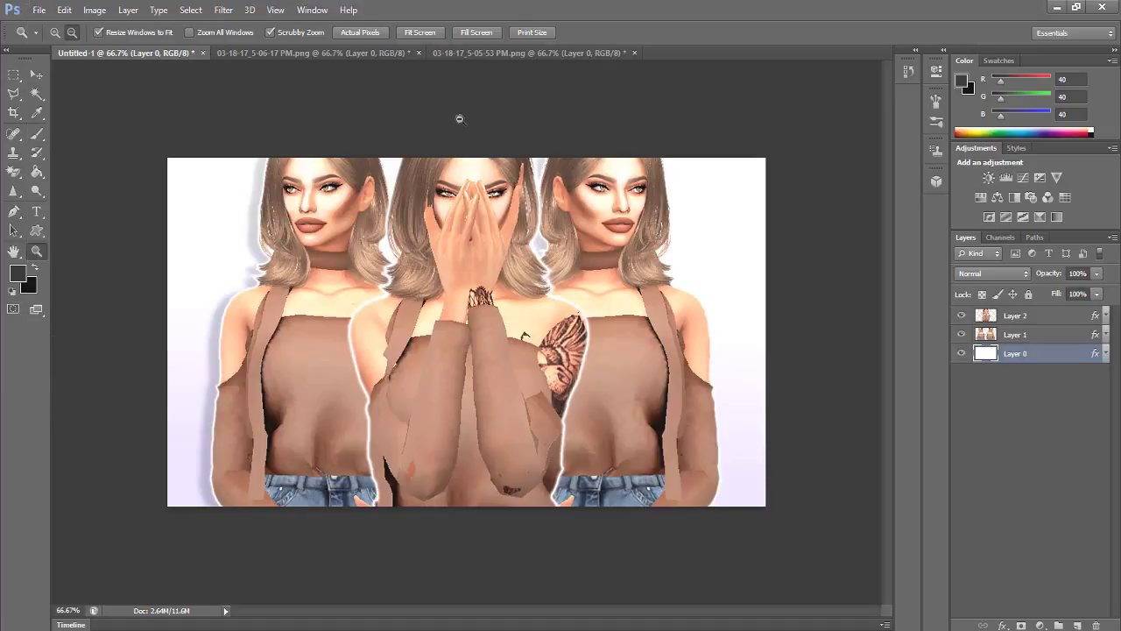
left_click(40, 12)
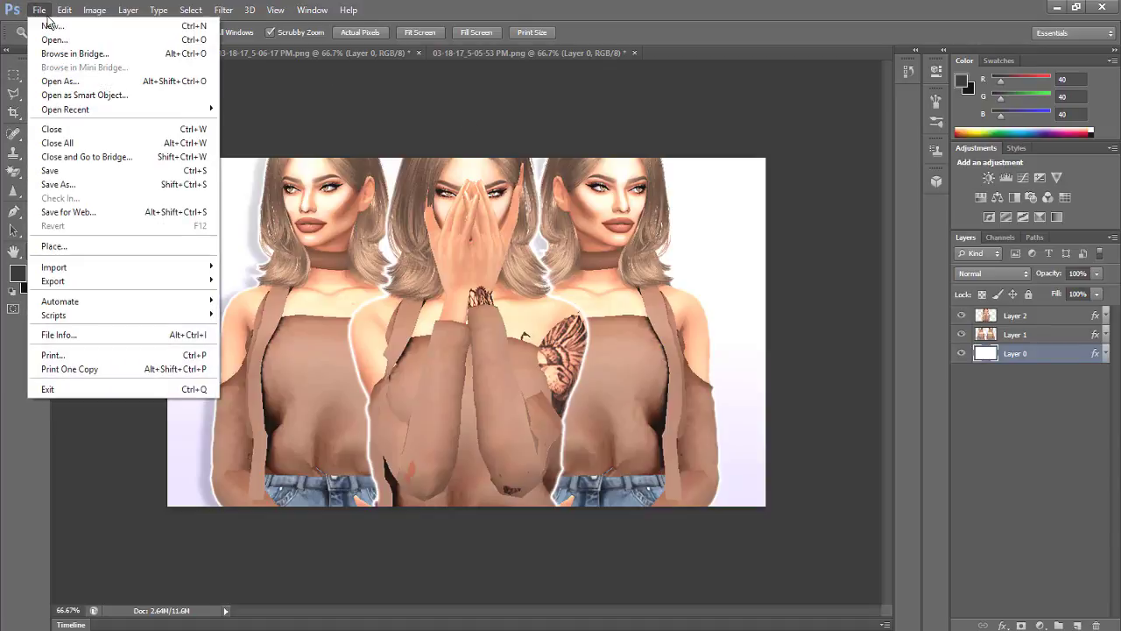
left_click(276, 100)
left_click(17, 77)
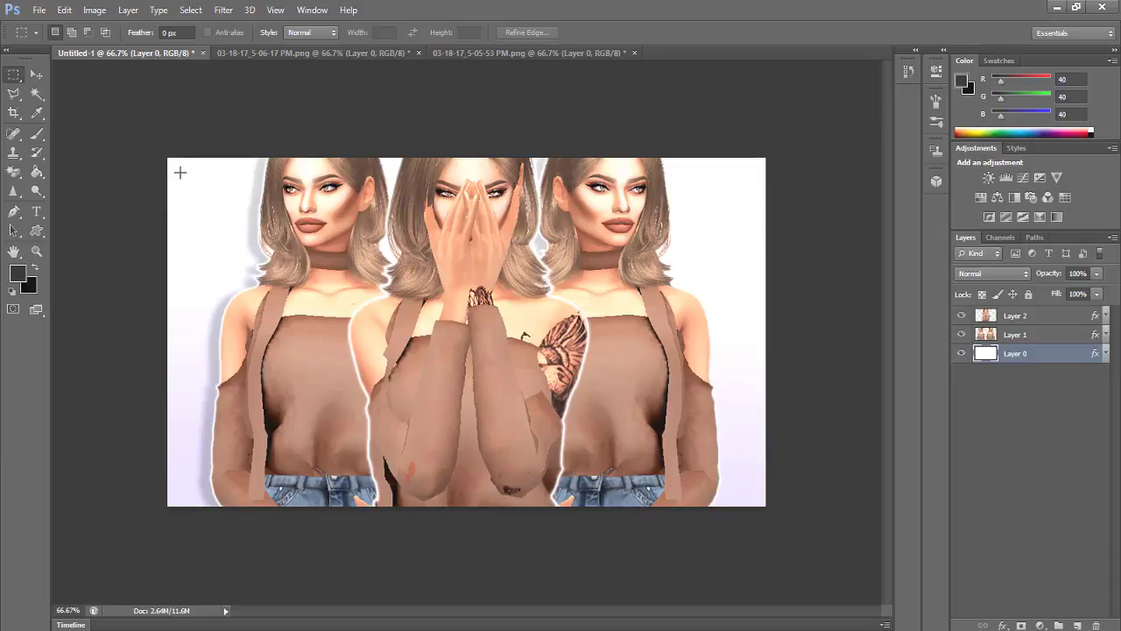
left_click_drag(174, 166, 757, 498)
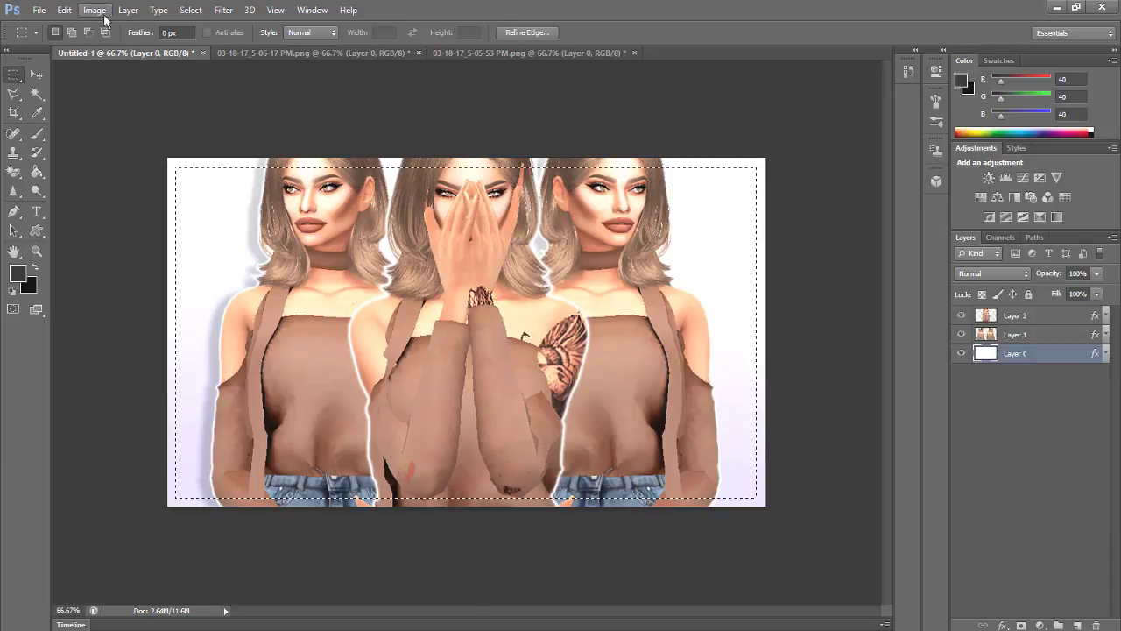
left_click(192, 10)
left_click(203, 39)
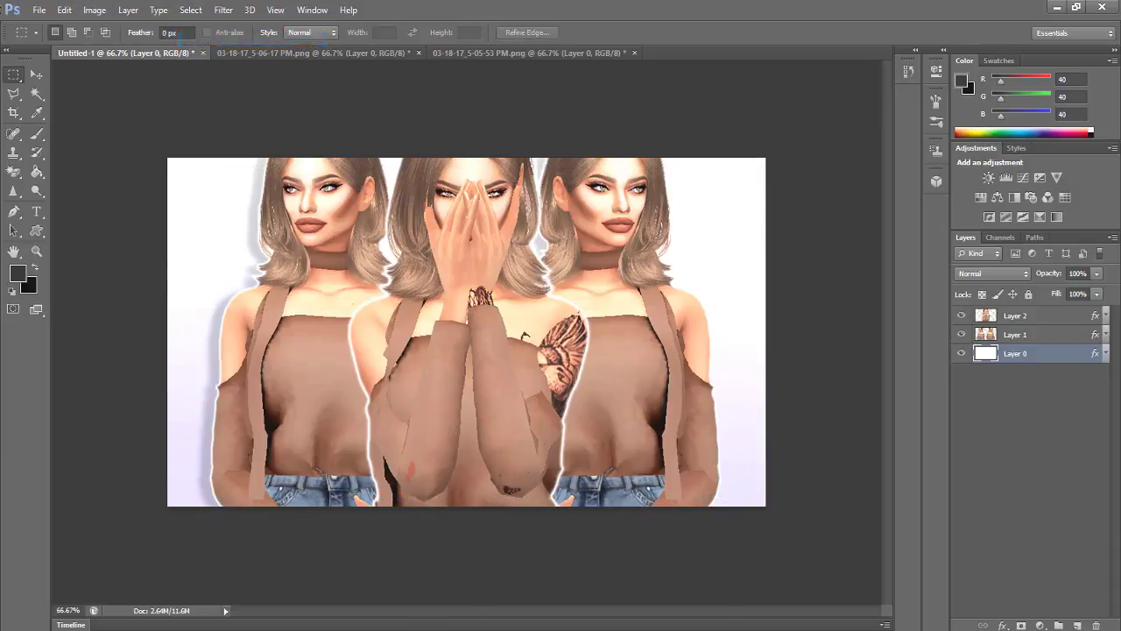
Open BORDER.png from the YOUTUBE folder on the Desktop
left_click(38, 10)
left_click(63, 44)
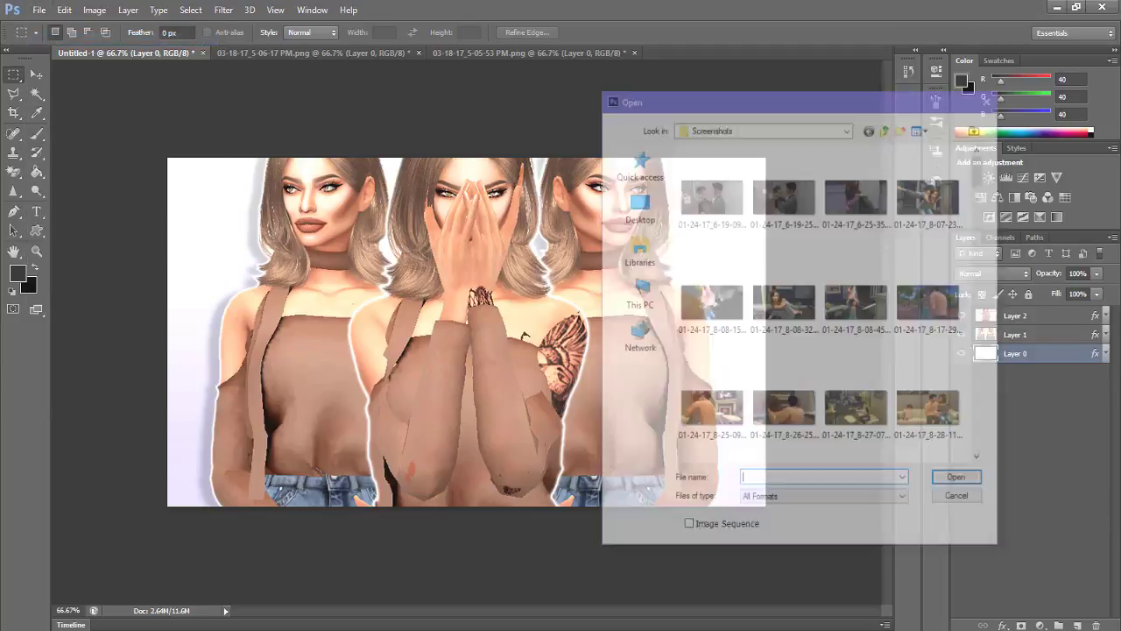
left_click(638, 209)
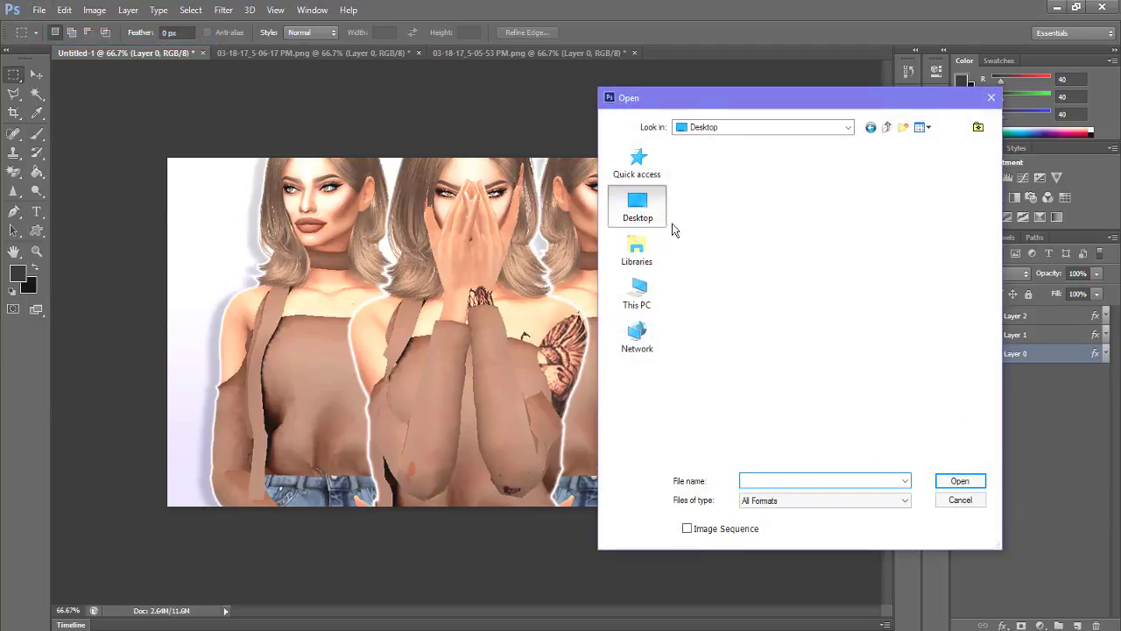
left_click(645, 254)
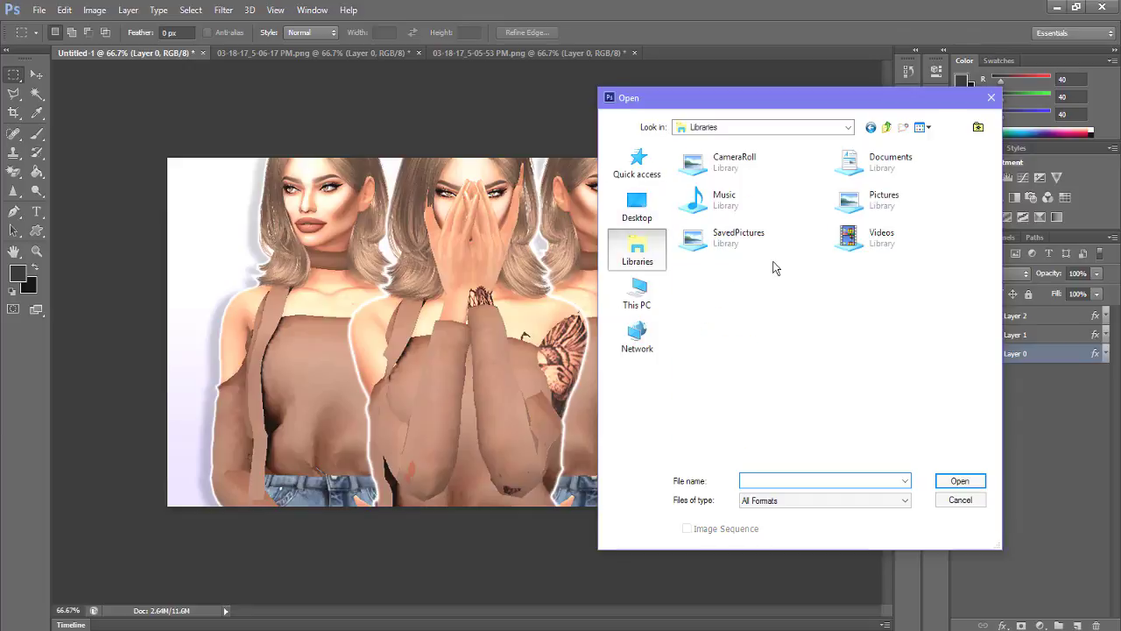
left_click(644, 294)
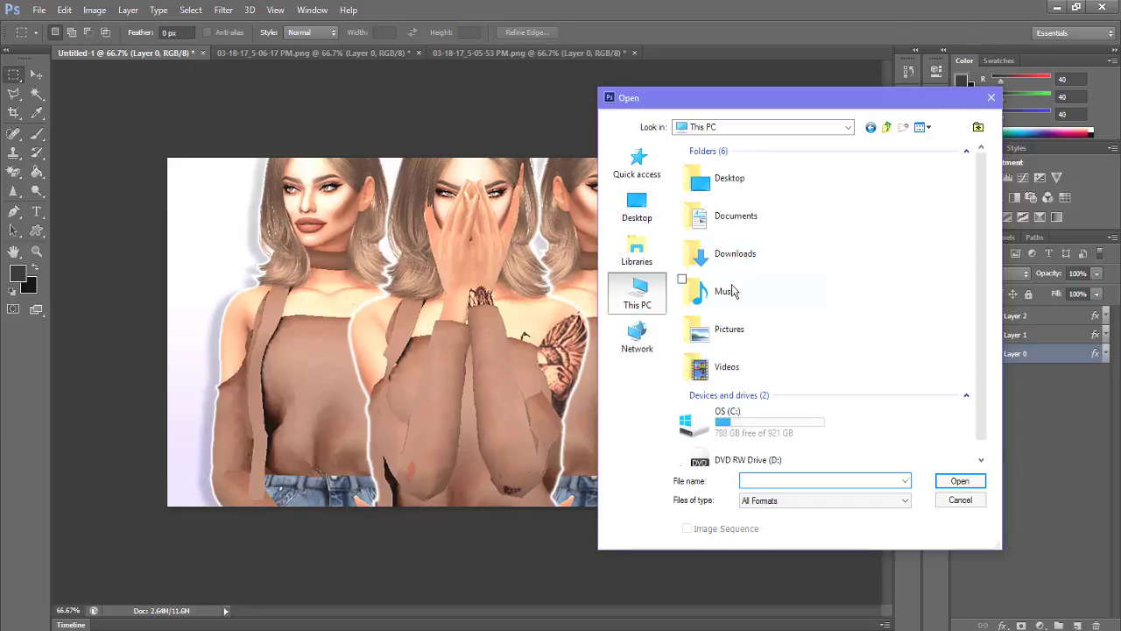
double_click(750, 182)
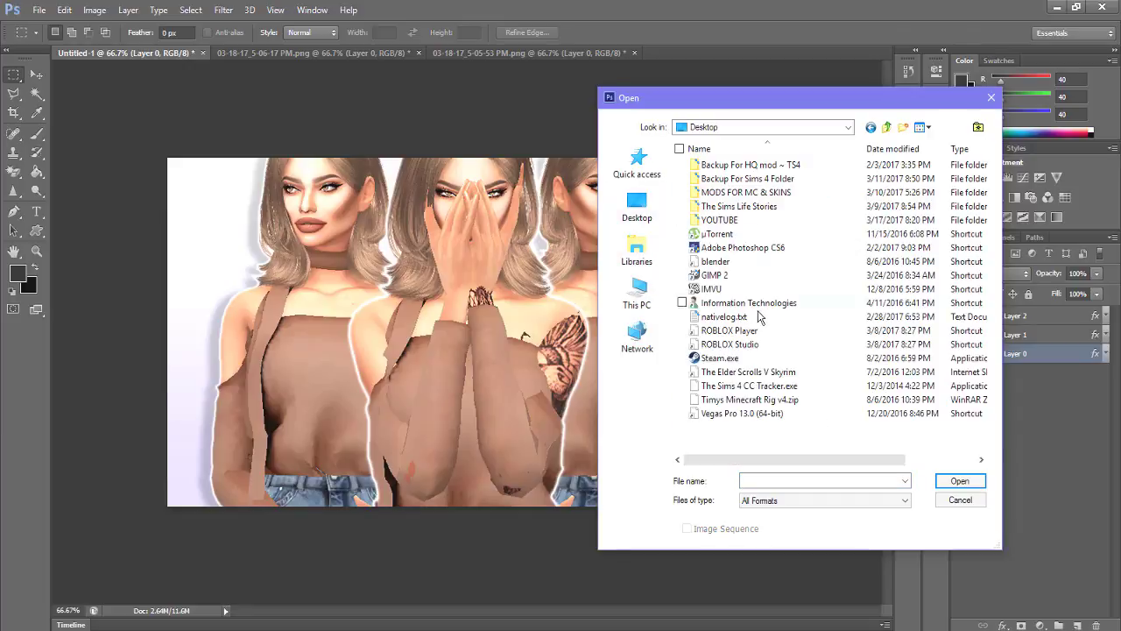
double_click(751, 219)
scroll(895, 259, "down", 3)
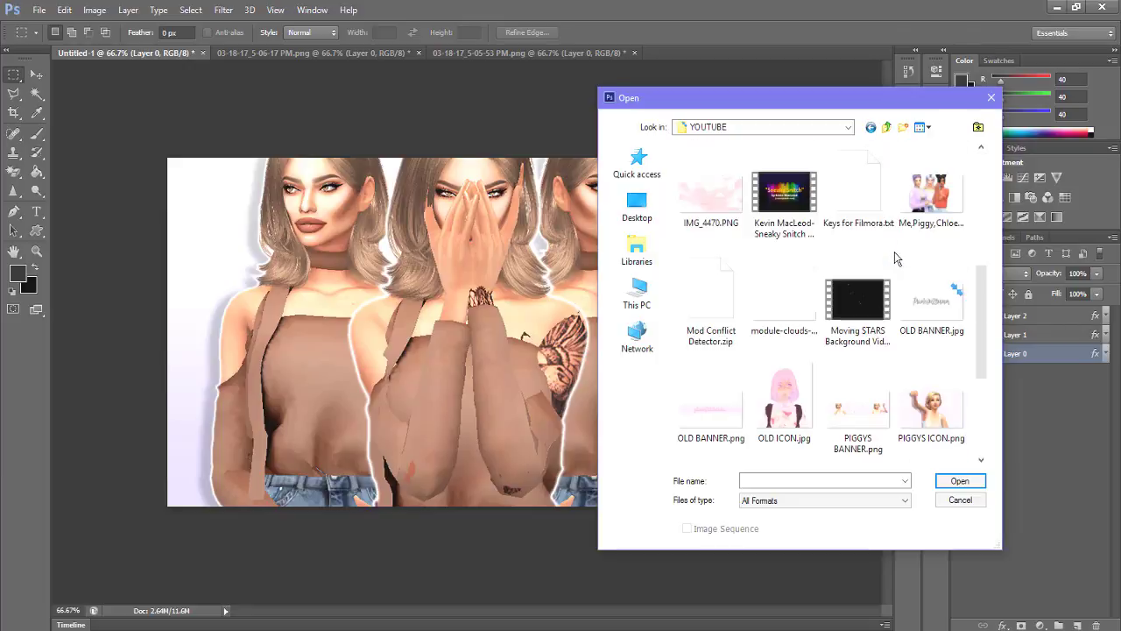
scroll(838, 310, "up", 3)
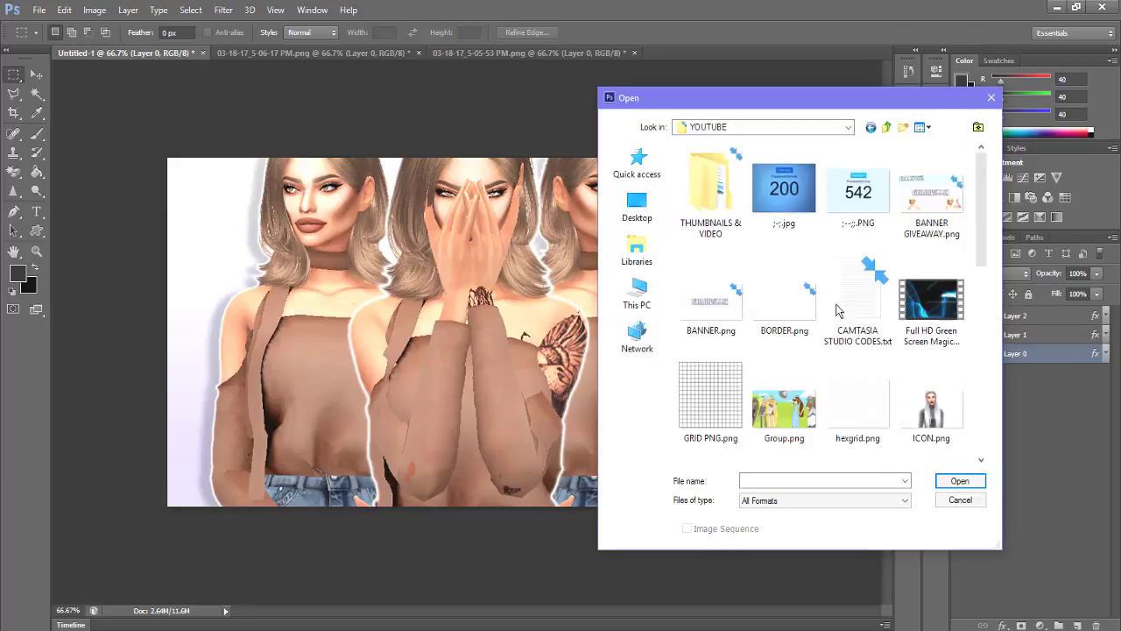
double_click(783, 302)
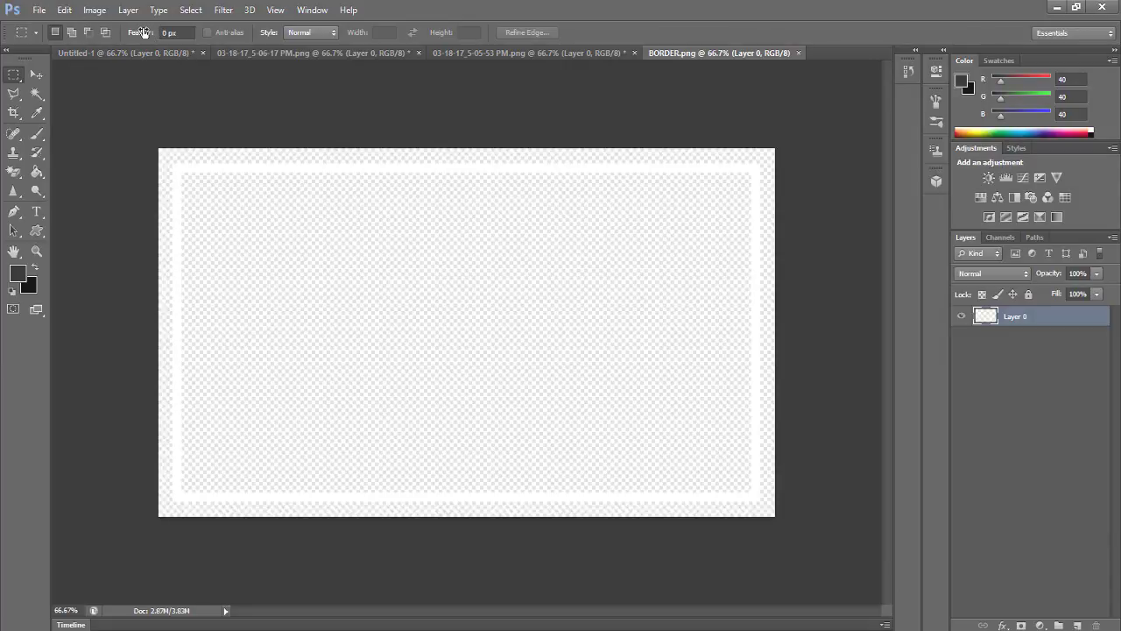
Copy the entire BORDER.png image and paste it into Untitled-1 as a new layer above Layer 0
left_click(184, 12)
left_click(194, 23)
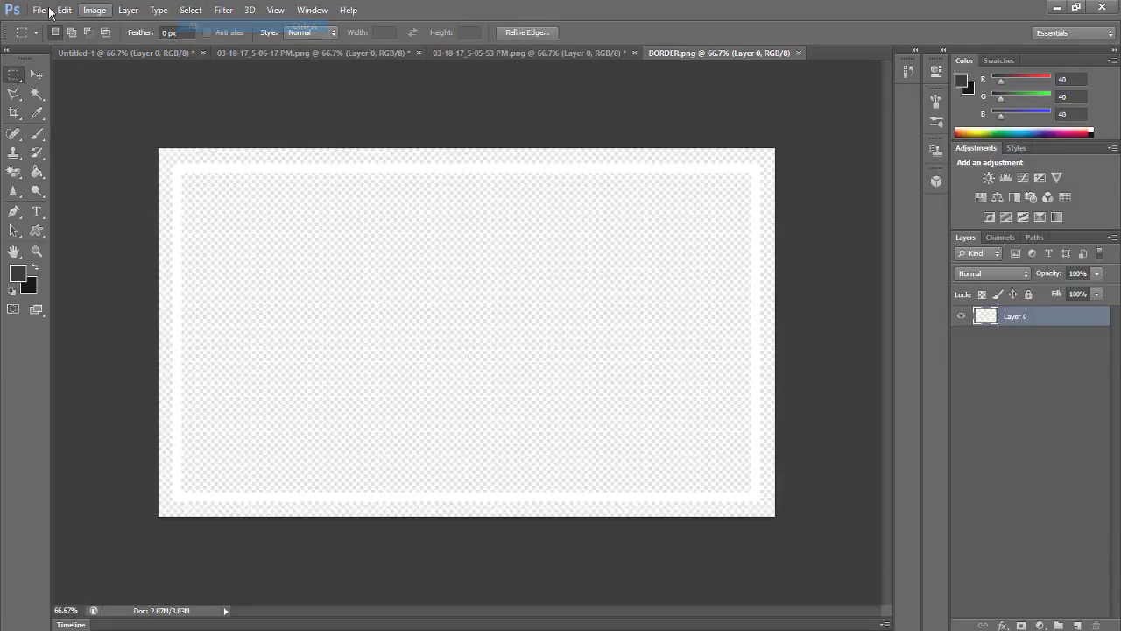
left_click(66, 11)
left_click(77, 109)
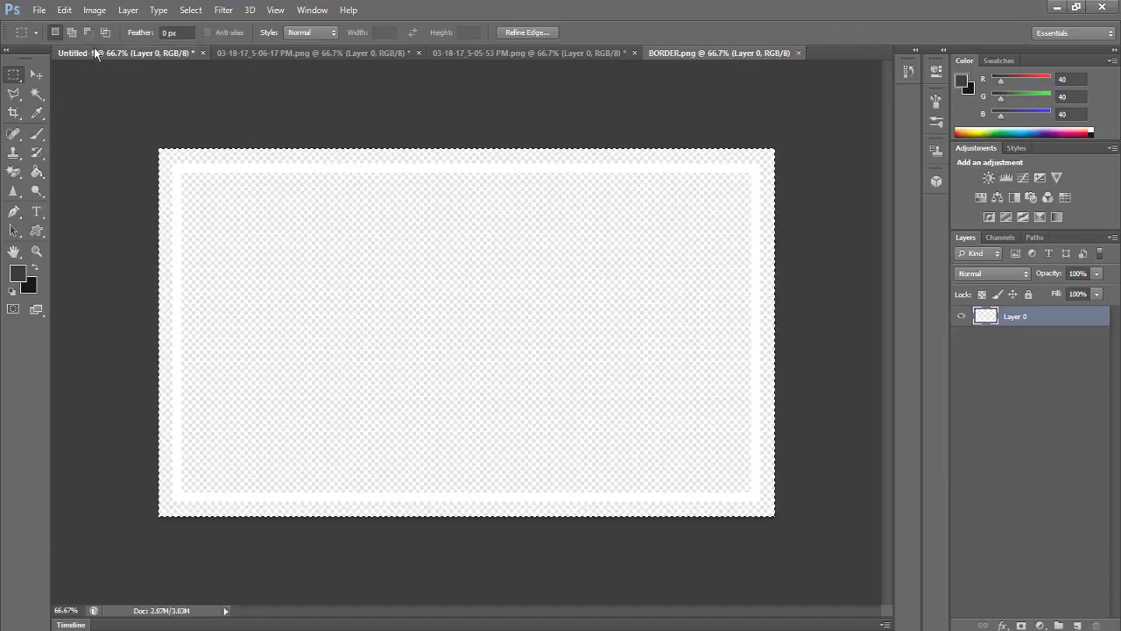
left_click(94, 53)
left_click(65, 10)
left_click(93, 135)
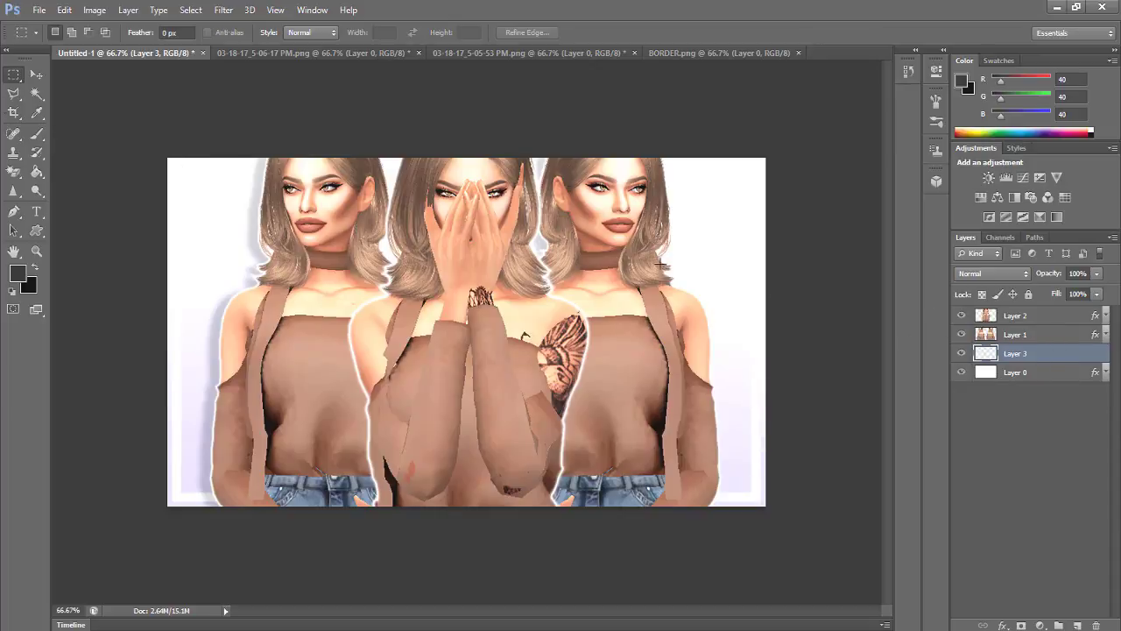
Hide the pasted border layer and draw a rectangular selection just inside the canvas edges on a new top layer
left_click(960, 354)
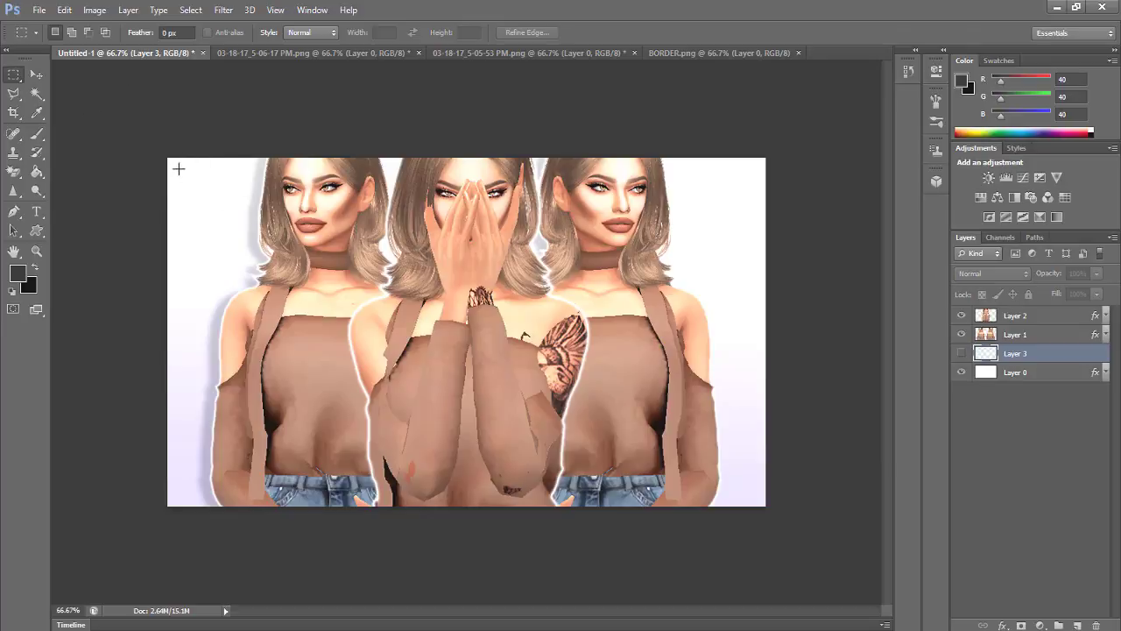
left_click_drag(178, 175, 759, 395)
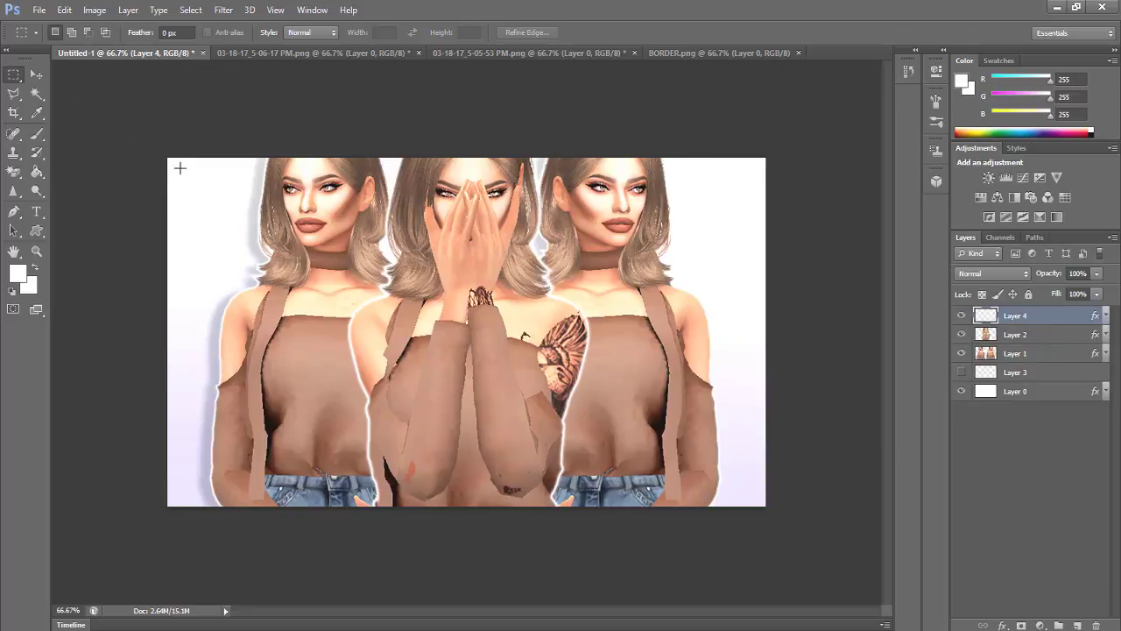
left_click_drag(266, 190, 749, 489)
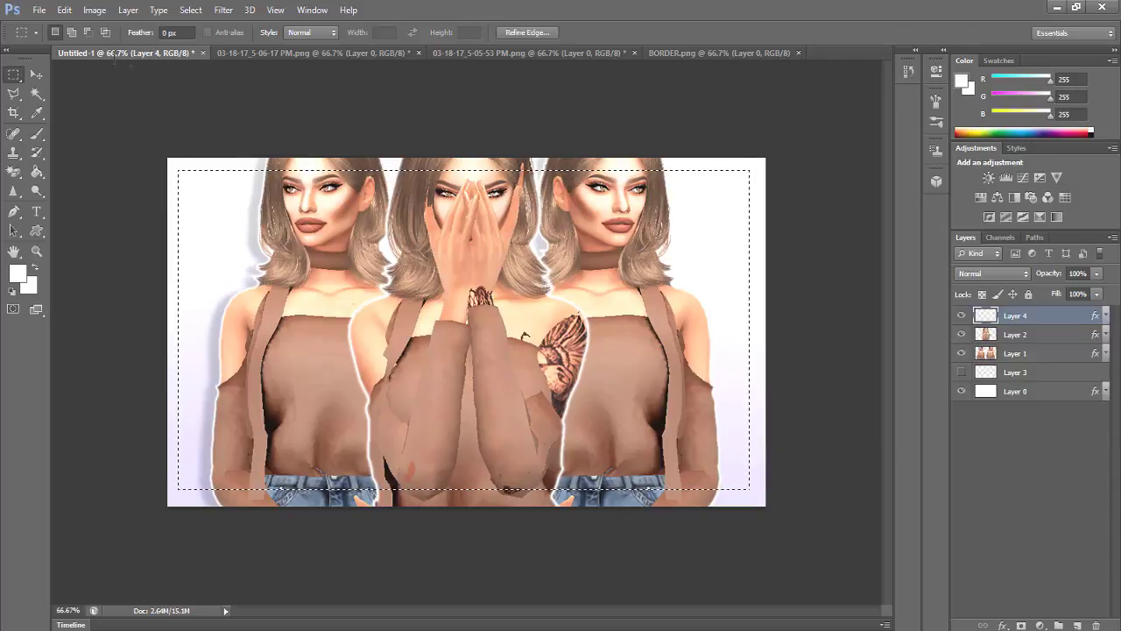
Start a Stroke on the rectangular selection on Layer 4 and set its width to 9 px
left_click(96, 12)
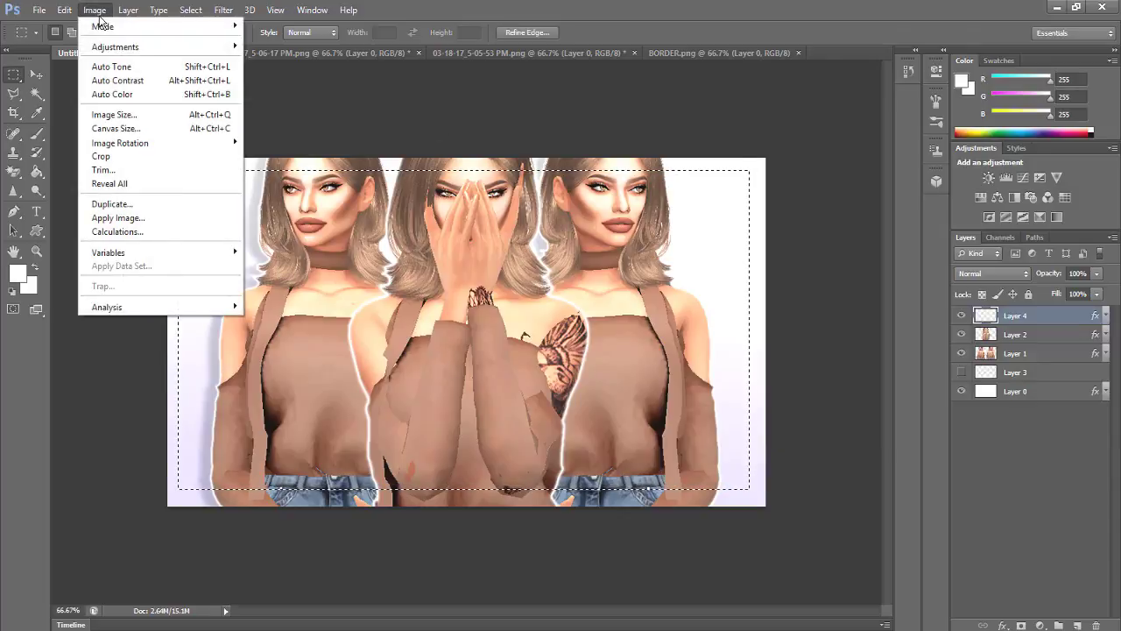
mouse_move(63, 18)
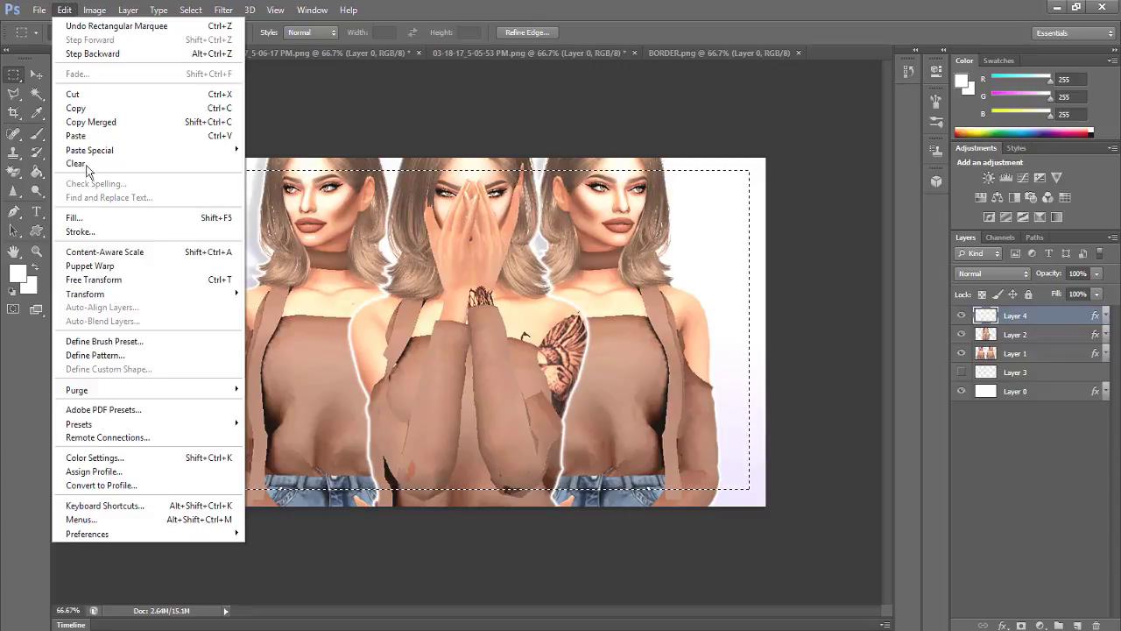
left_click(141, 231)
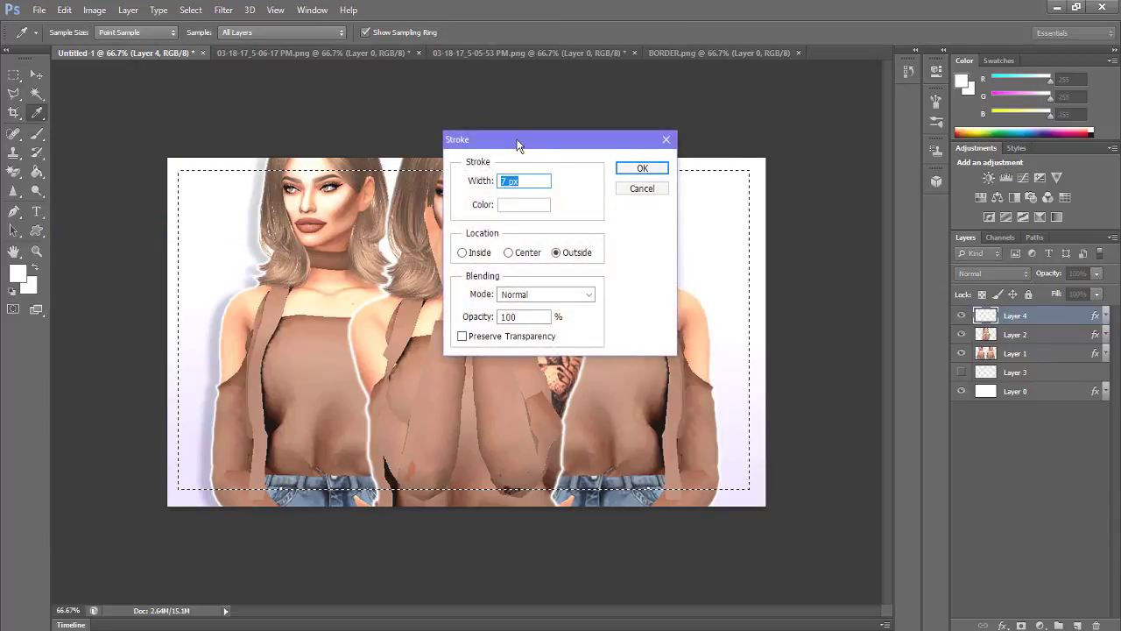
left_click_drag(517, 145, 748, 209)
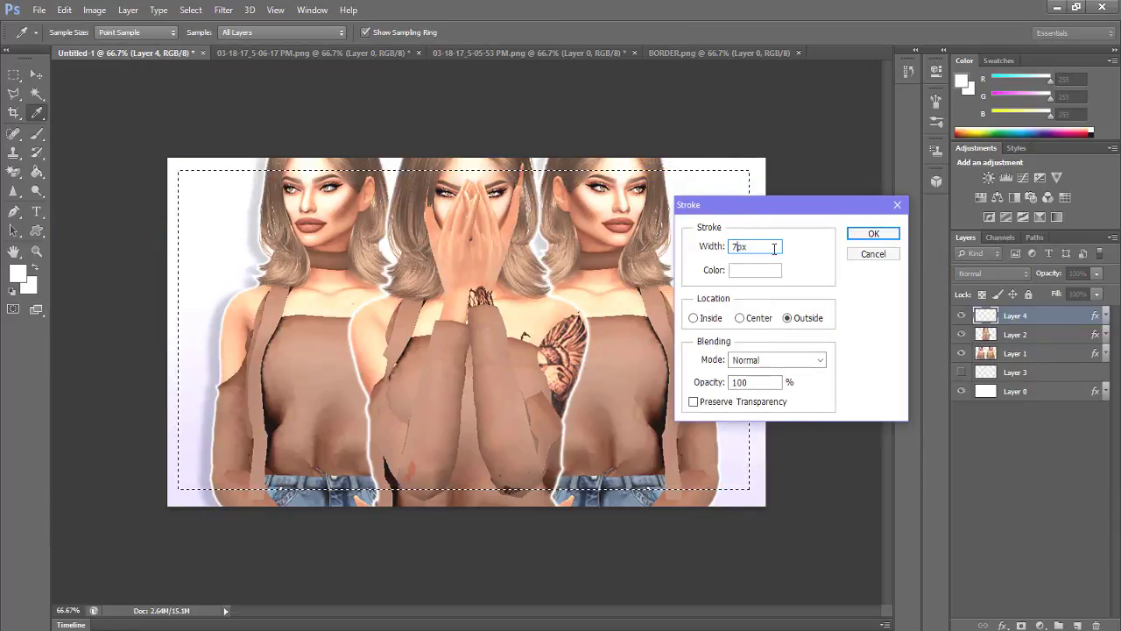
key("BackSpace")
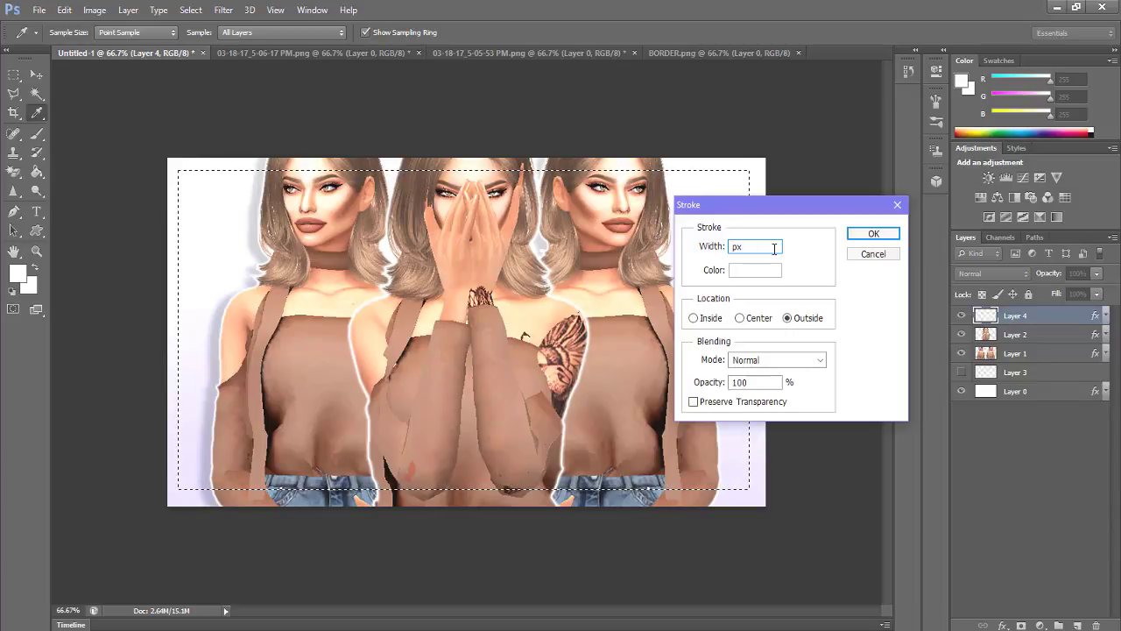
type("9")
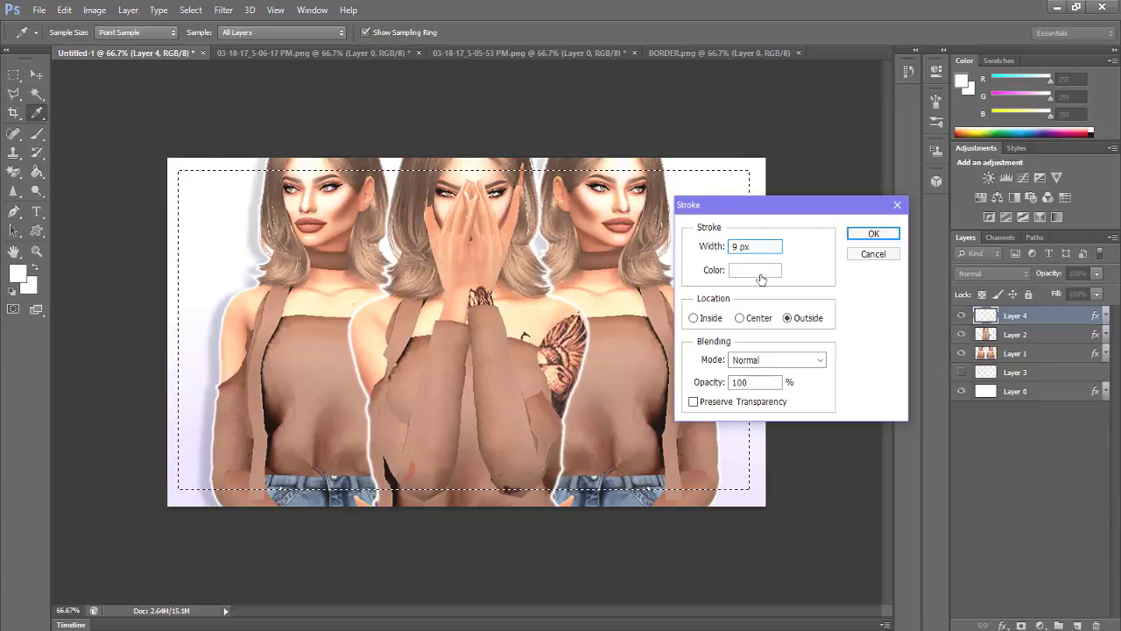
Apply the stroke outside the selection in light purple, baabdb, and deselect
left_click(756, 272)
left_click_drag(782, 413, 794, 427)
left_click(962, 472)
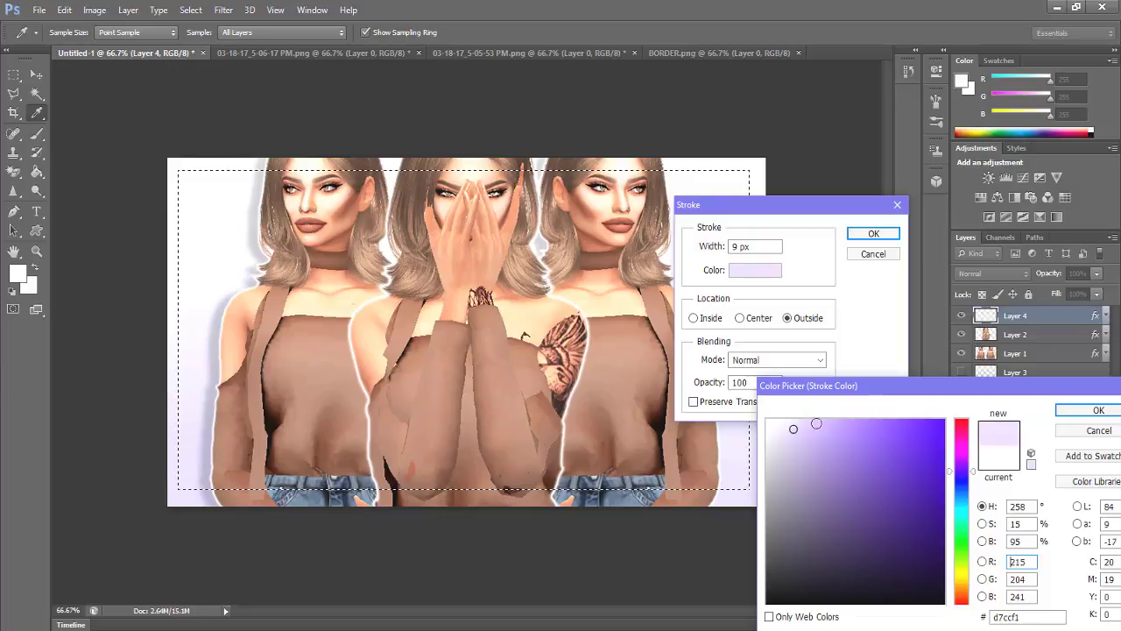
left_click(805, 444)
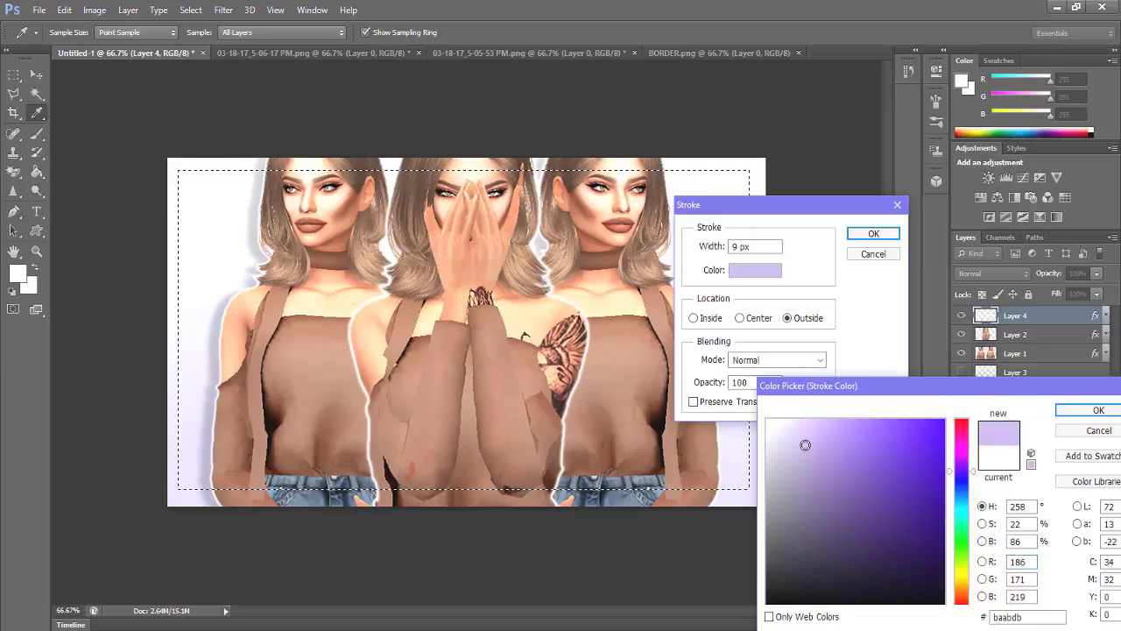
left_click(1097, 409)
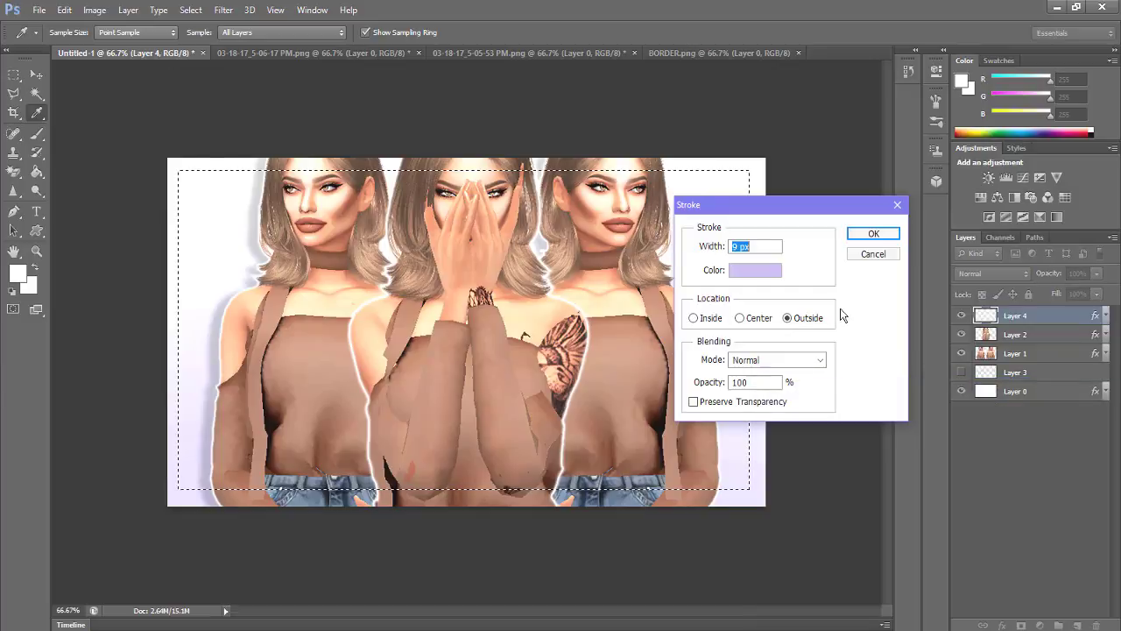
left_click(740, 319)
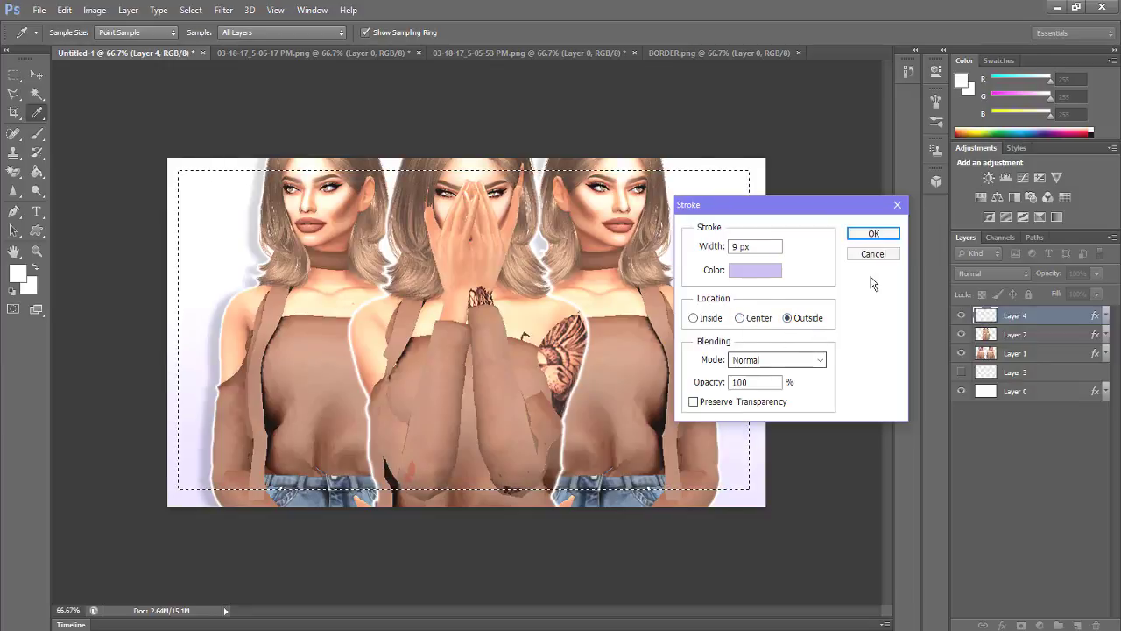
left_click(872, 235)
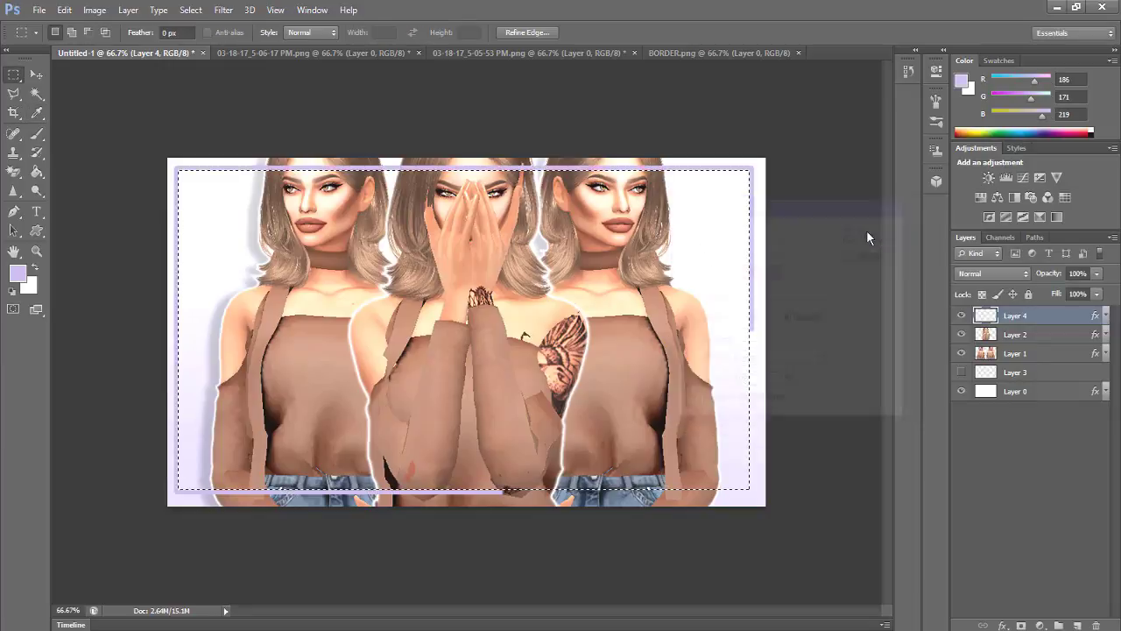
left_click(92, 10)
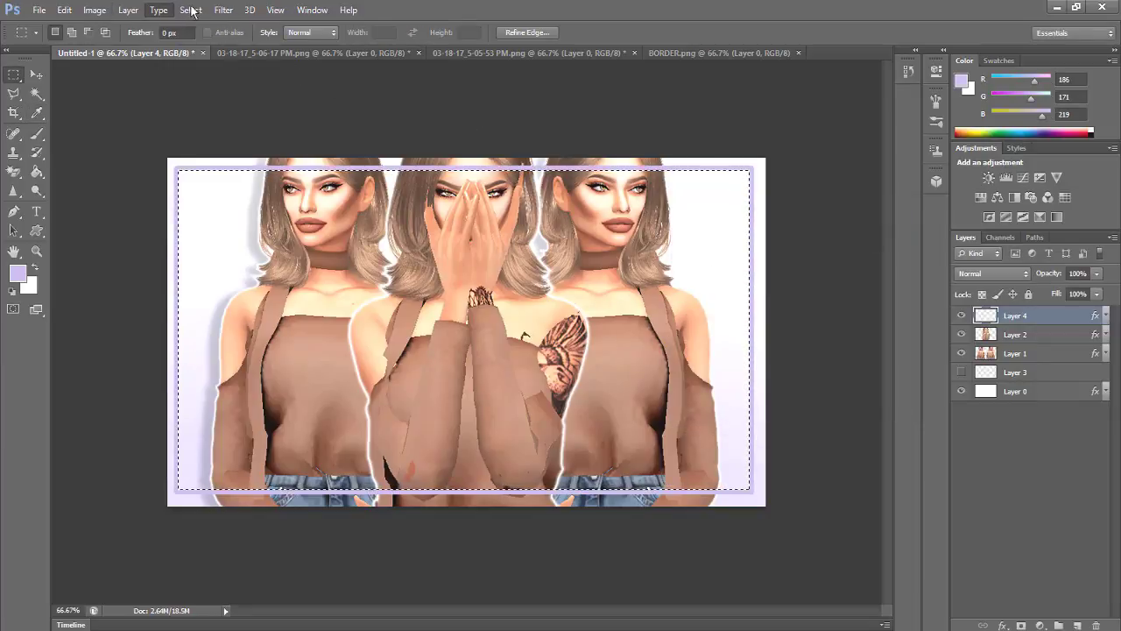
mouse_move(190, 9)
left_click(193, 41)
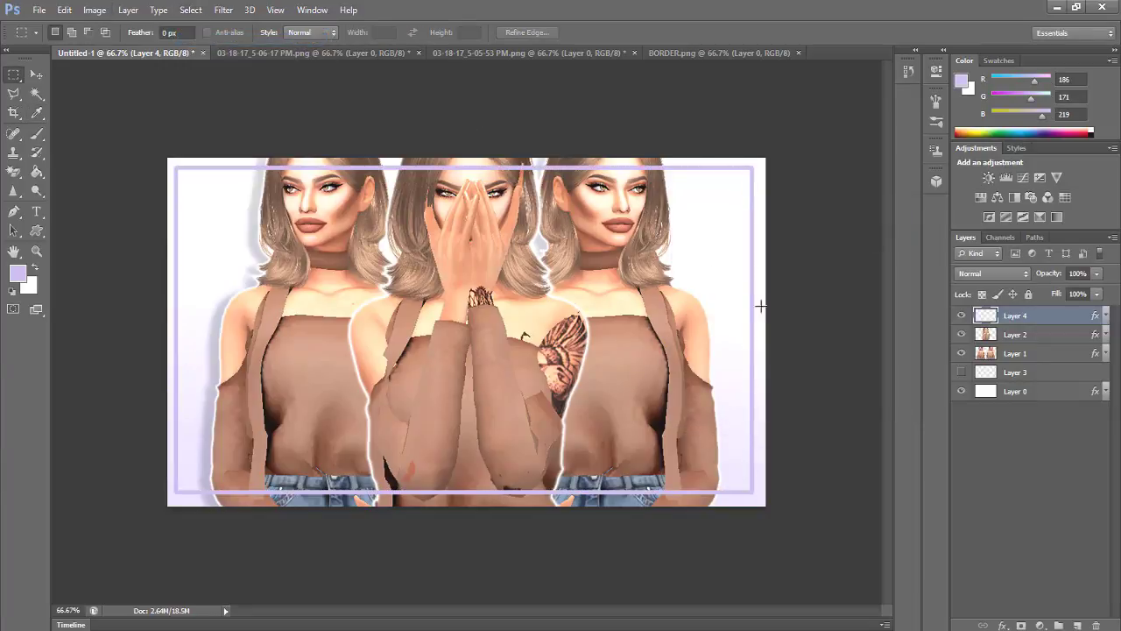
Add a Stroke layer effect to the border on Layer 4 and set its size to 4 px
double_click(1051, 320)
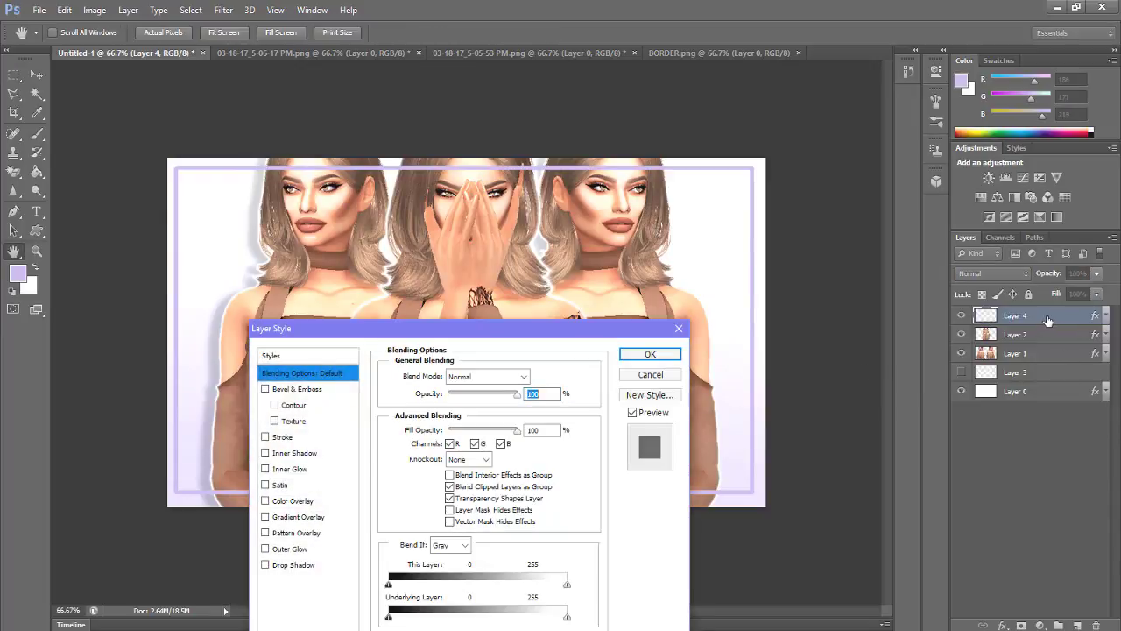
left_click_drag(459, 327, 709, 164)
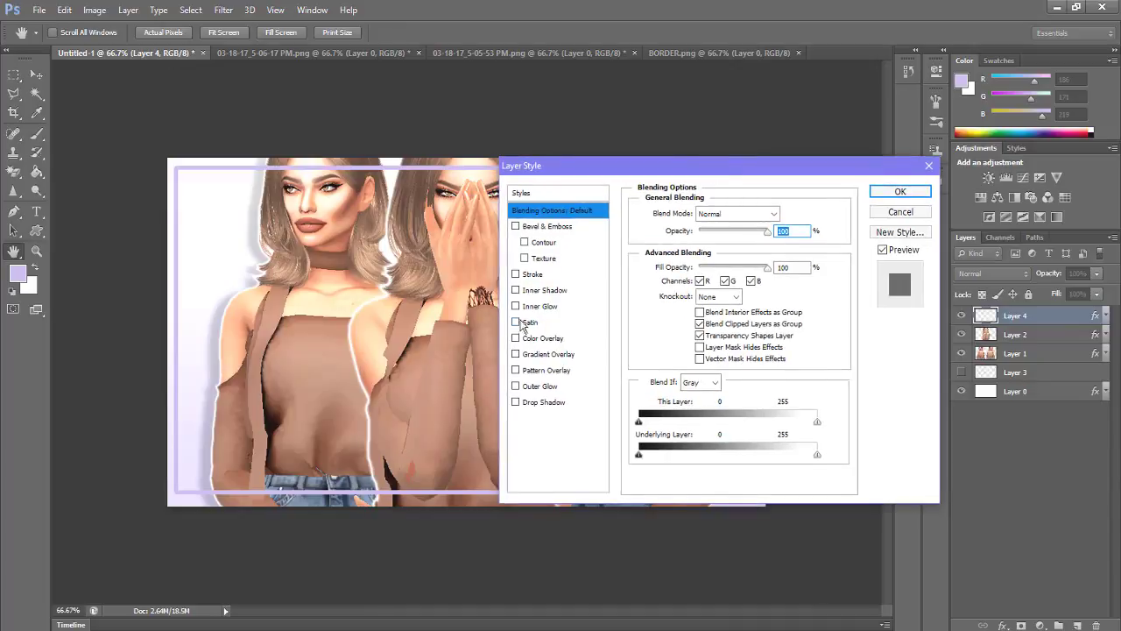
left_click(516, 275)
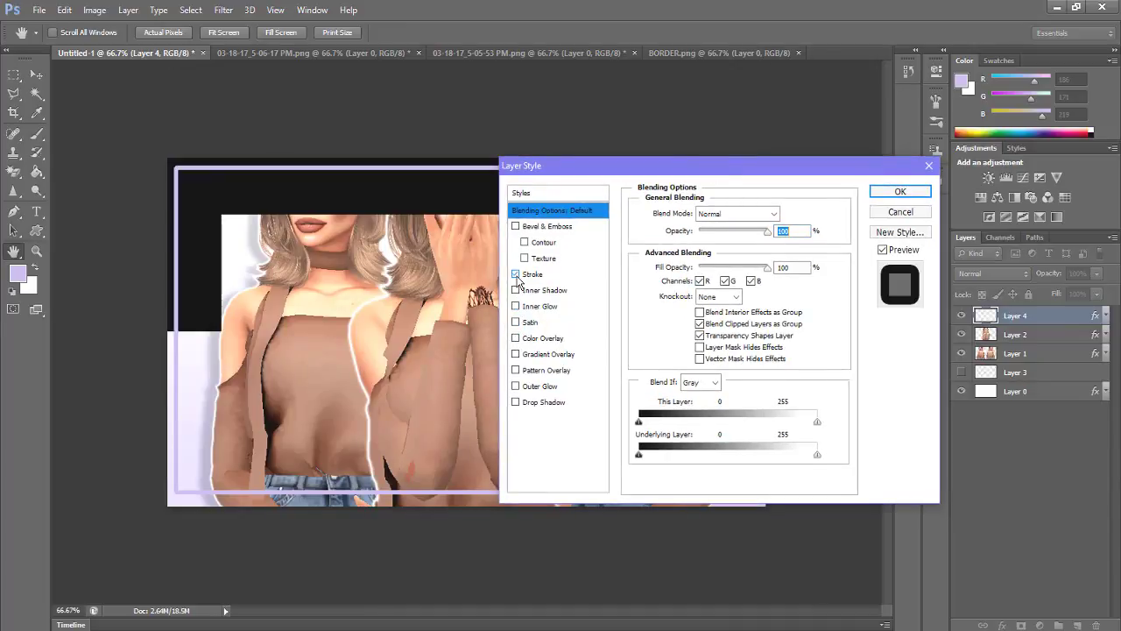
left_click(571, 275)
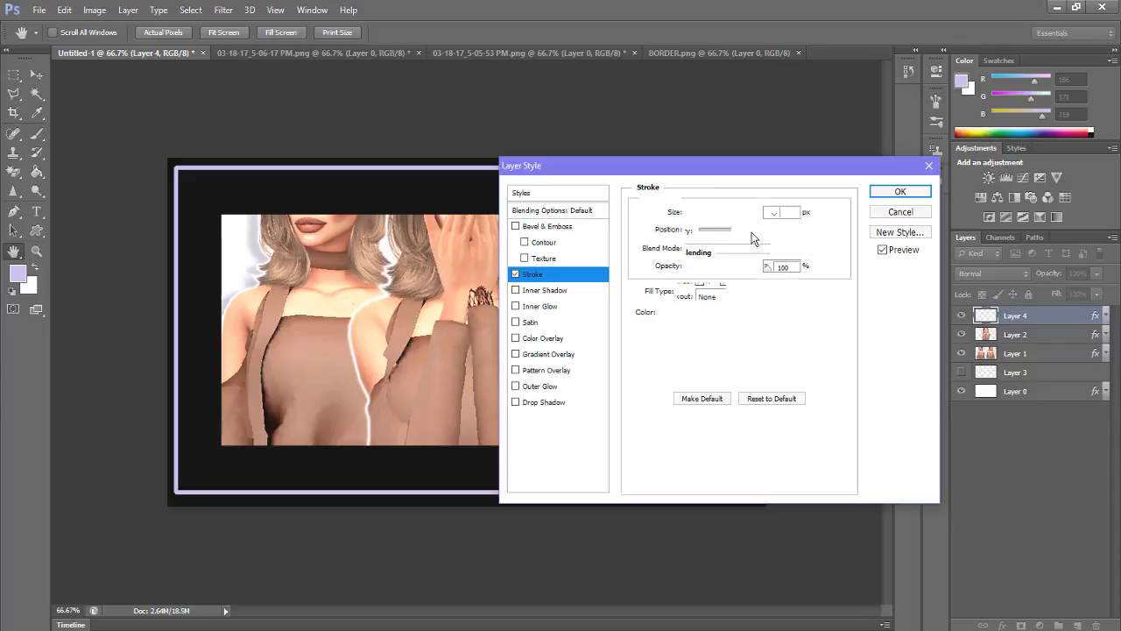
left_click_drag(708, 212, 691, 217)
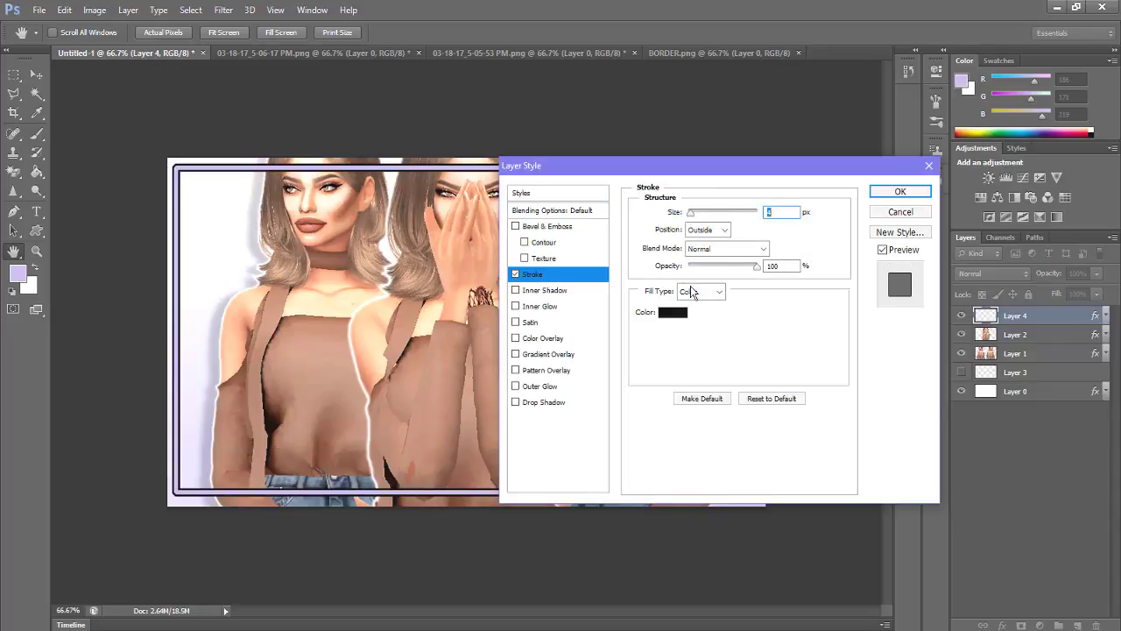
Colour the border's Stroke effect white, ffffff, apply the layer style, and move Layer 4 beneath both character layers
left_click(673, 312)
left_click_drag(778, 418, 766, 417)
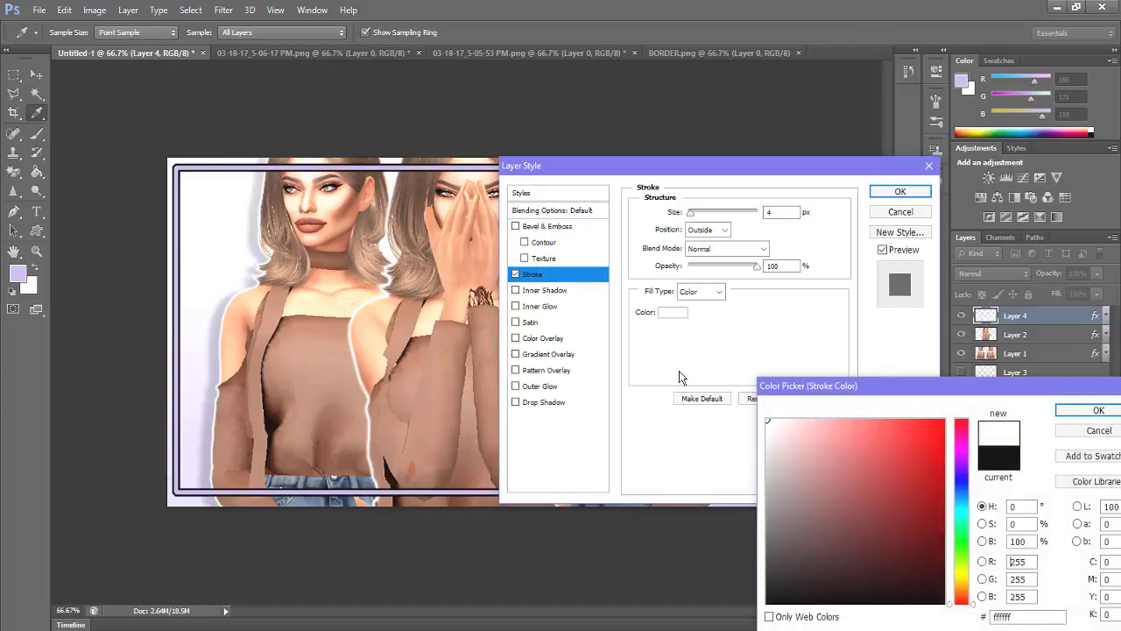
left_click(1092, 409)
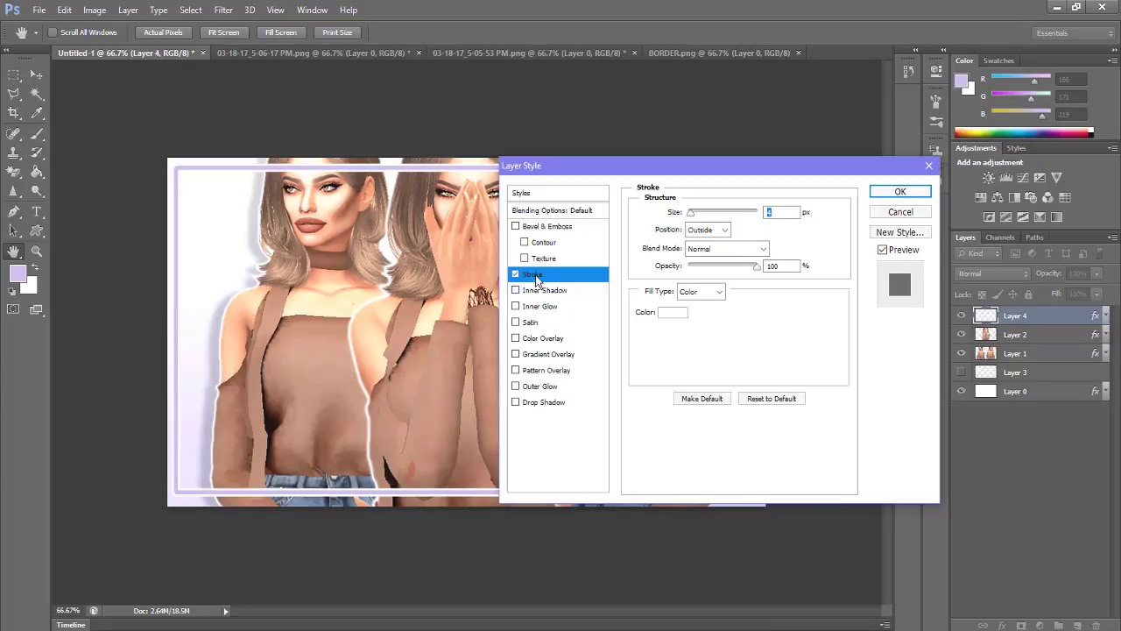
left_click(894, 196)
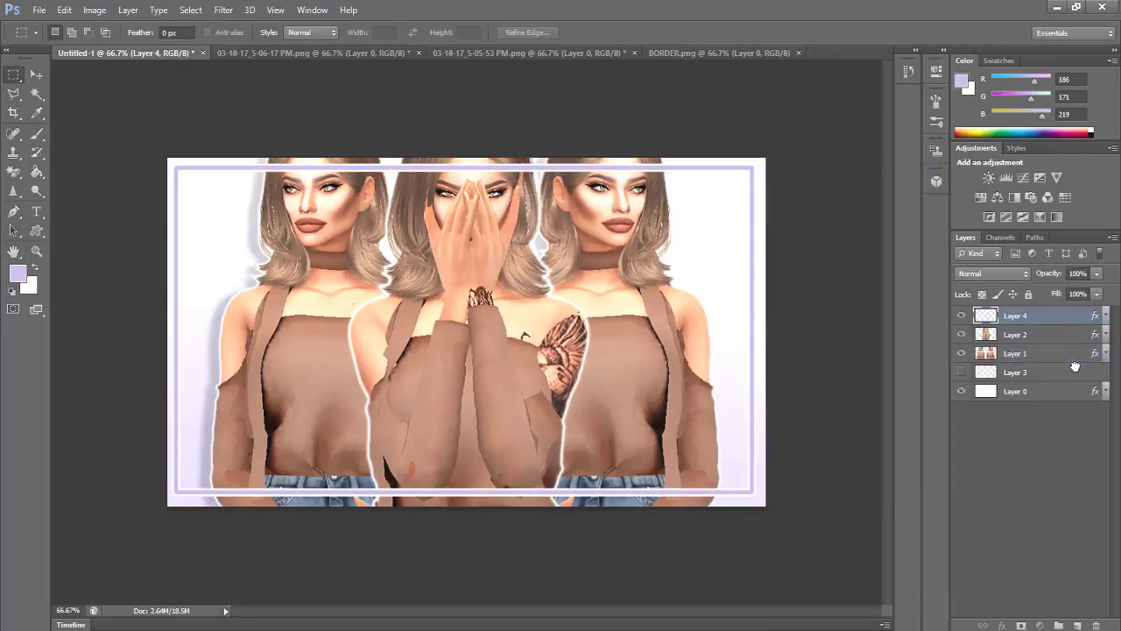
left_click_drag(1074, 366, 1075, 368)
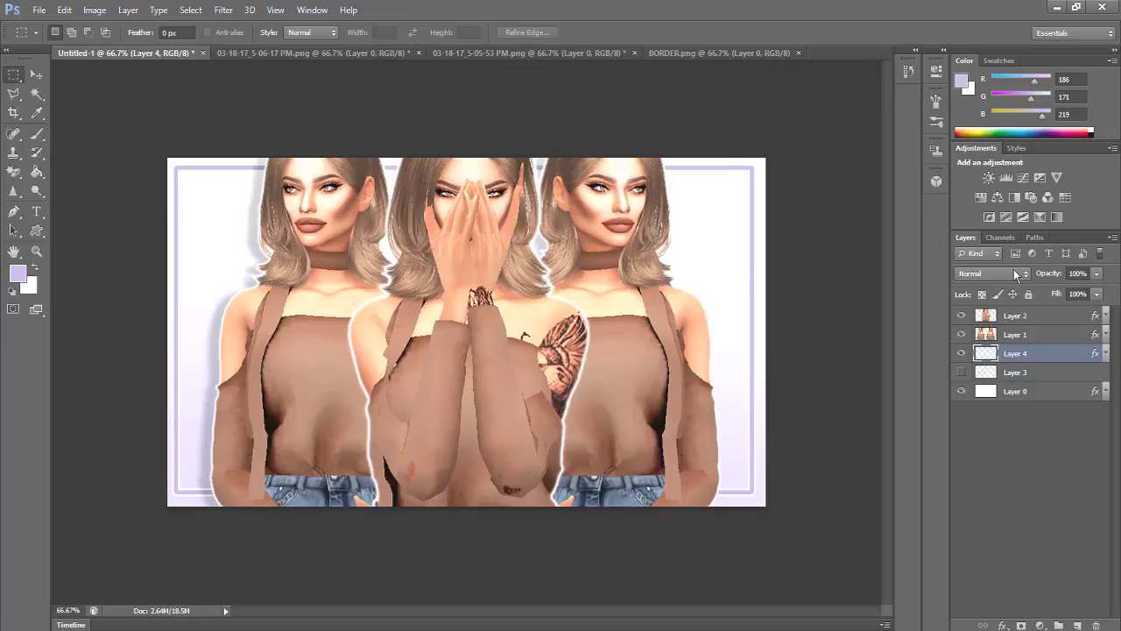
left_click(963, 373)
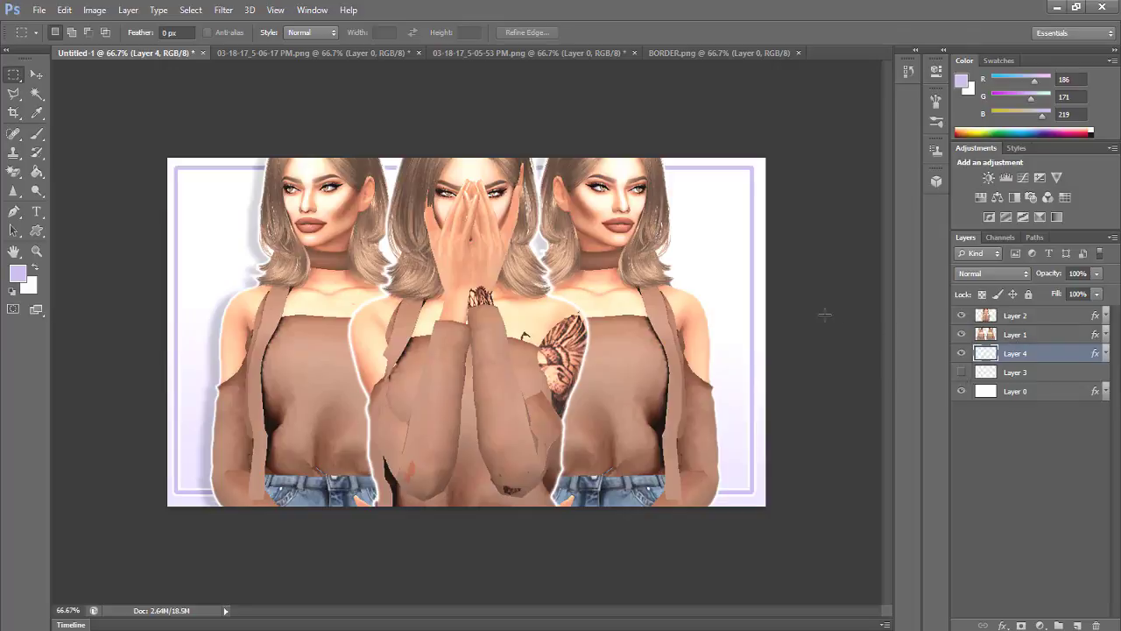
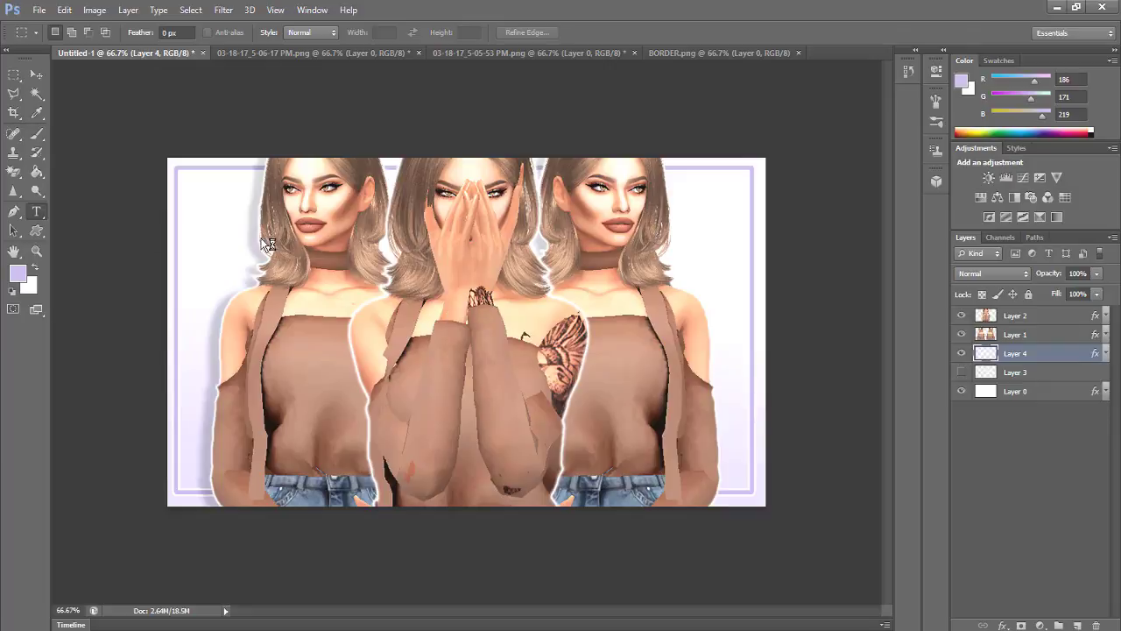
Add a white 72 pt text "S" over the central character's hands
left_click(37, 211)
left_click(447, 308)
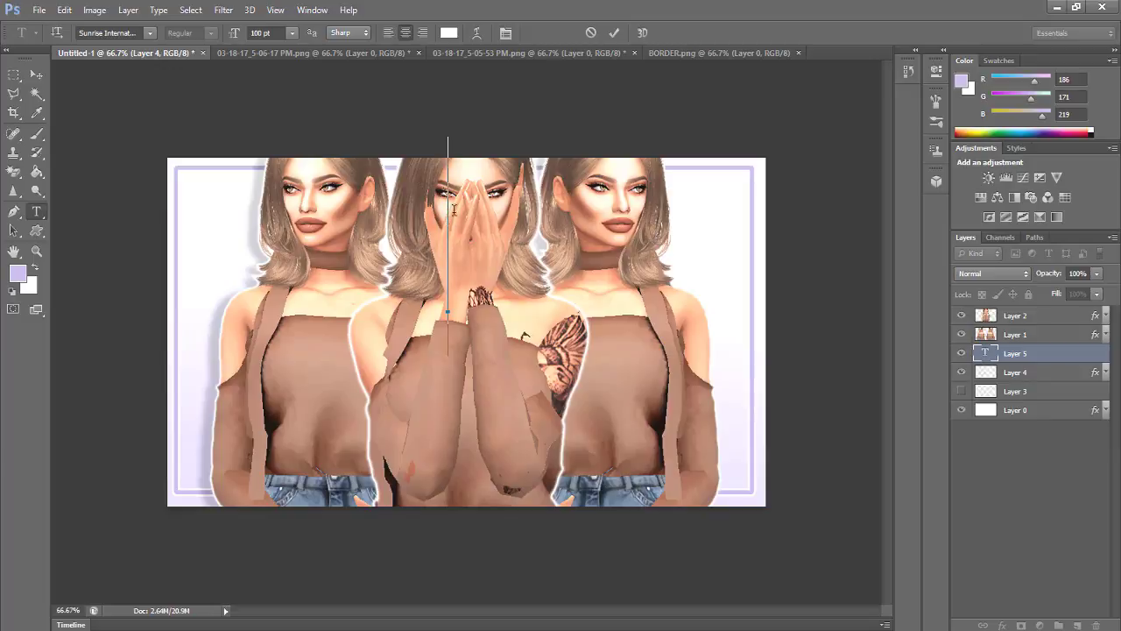
left_click(292, 35)
left_click(282, 275)
type("S")
Add a separate text "laying" and move it down across the characters' chests
left_click(475, 289)
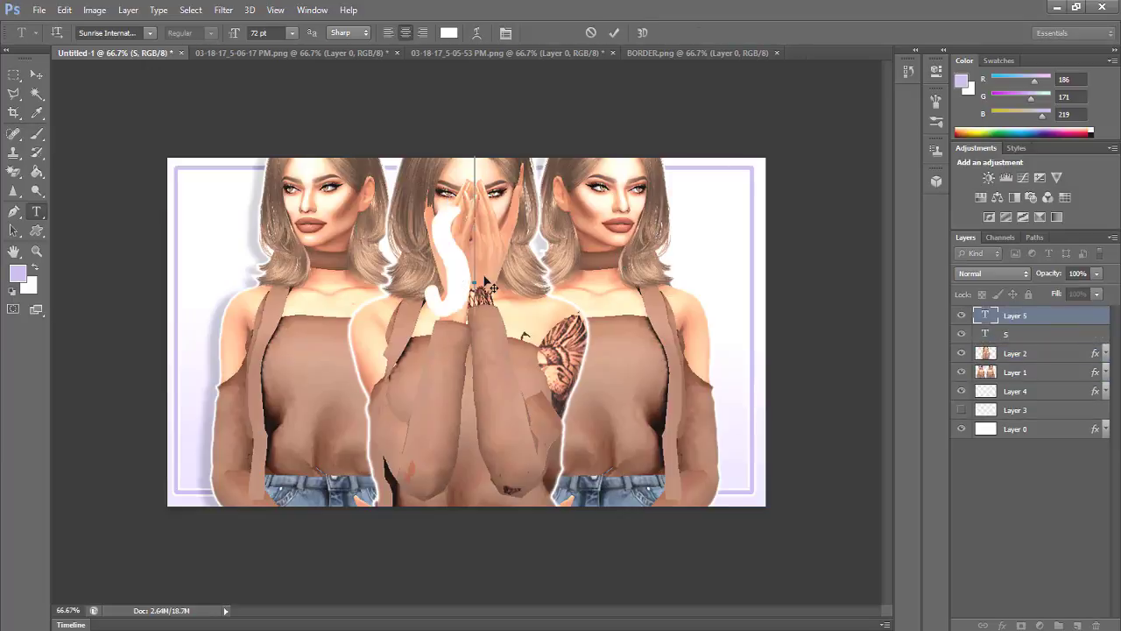
type("LAYING")
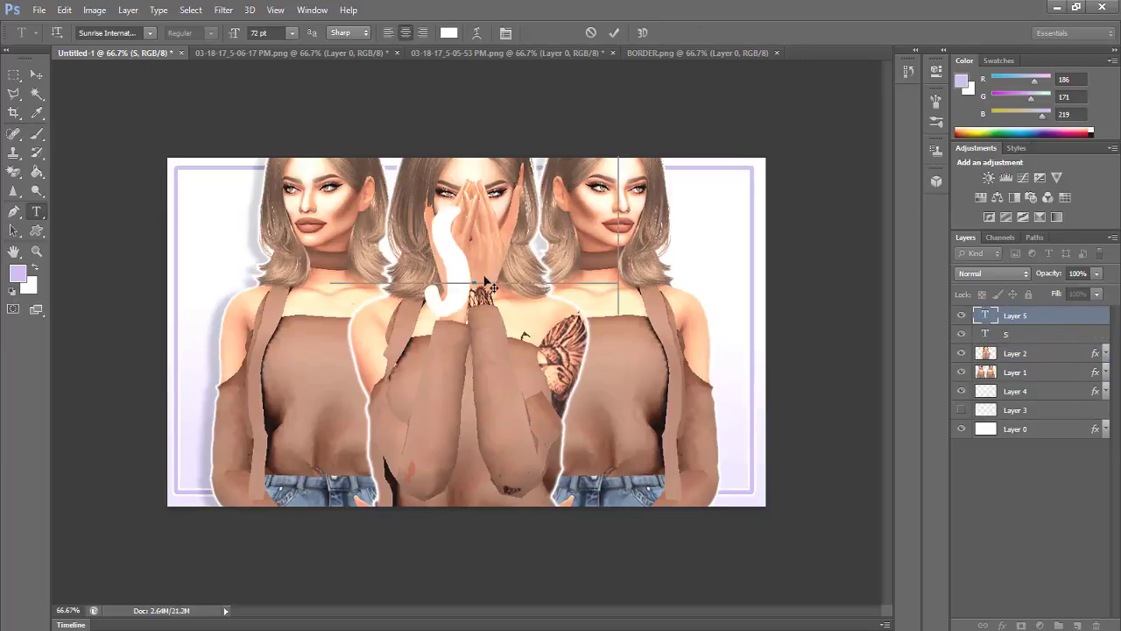
left_click_drag(625, 235, 326, 226)
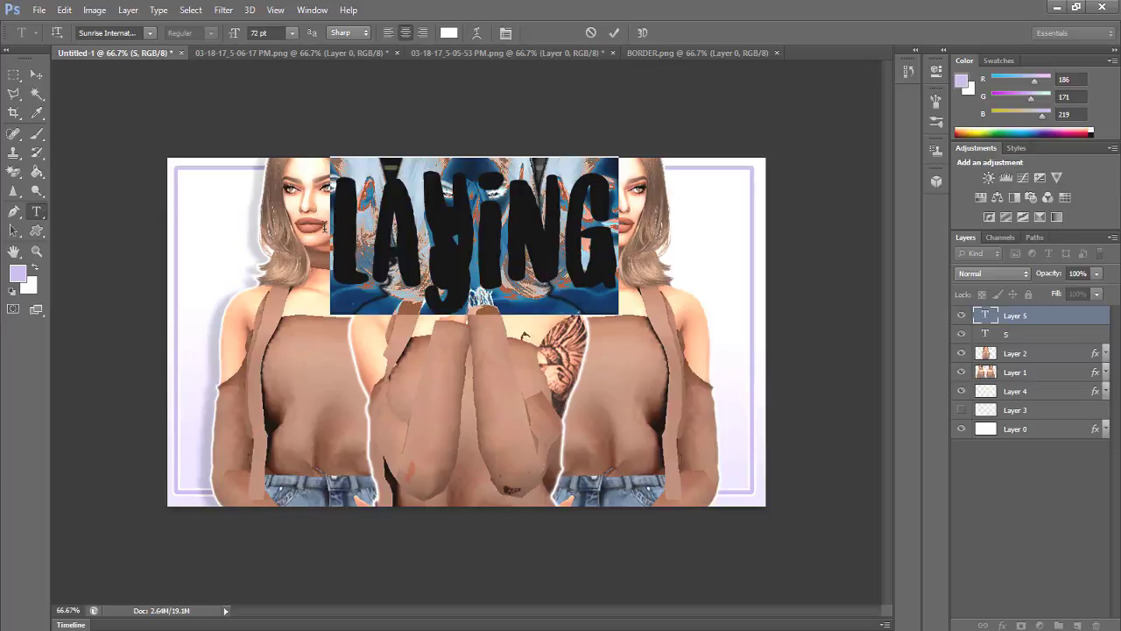
left_click(37, 76)
left_click_drag(491, 274, 532, 410)
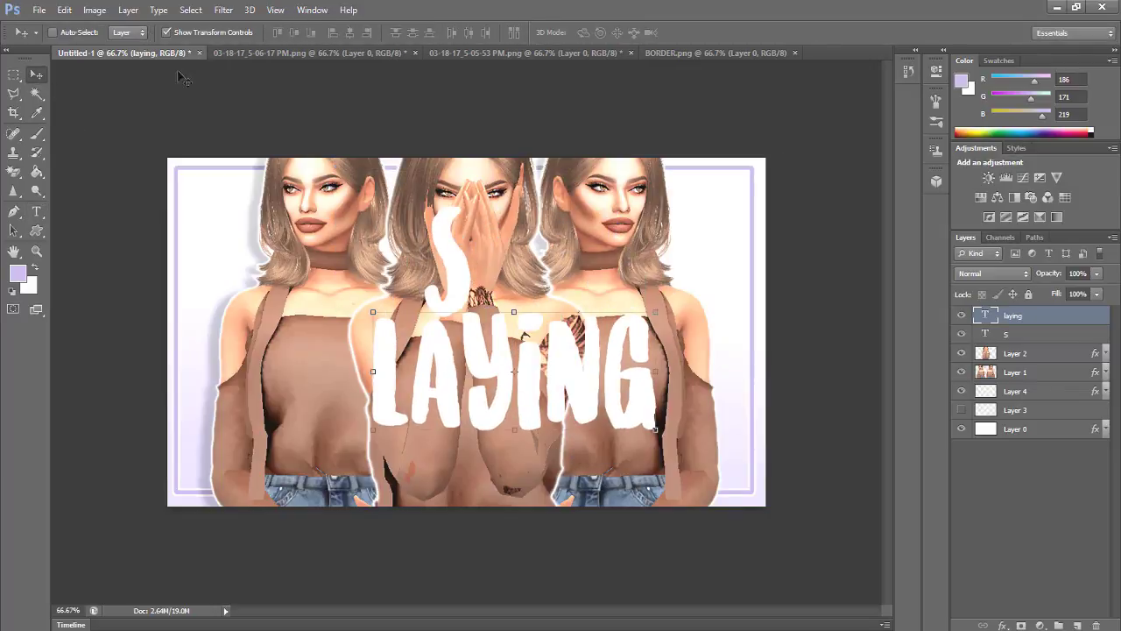
Remove the separate "S" text layer and complete the lower text so it reads "Slaying"
left_click(37, 211)
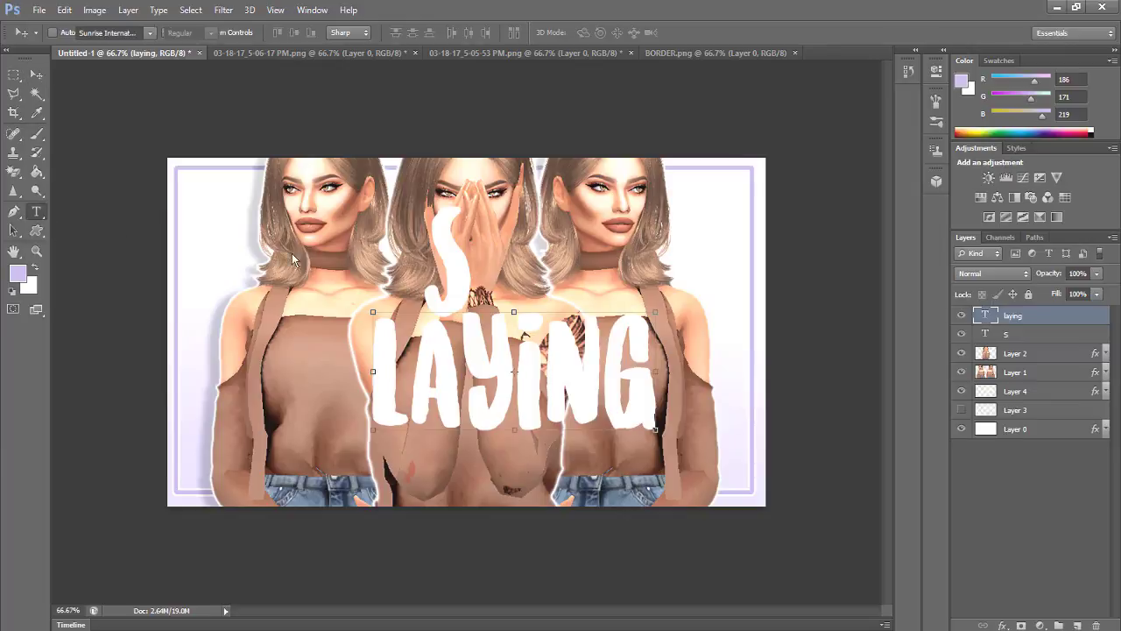
left_click(469, 250)
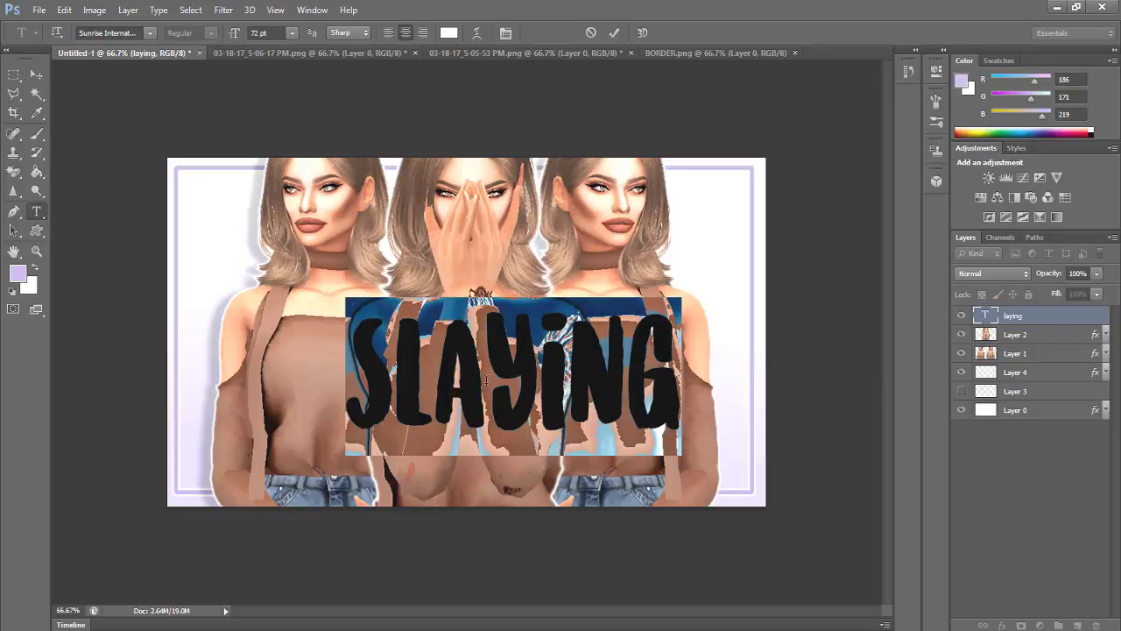
left_click(452, 386)
Change the font of the whole "Slaying" text to KG Defying Gravity
left_click_drag(368, 357, 725, 387)
left_click(151, 33)
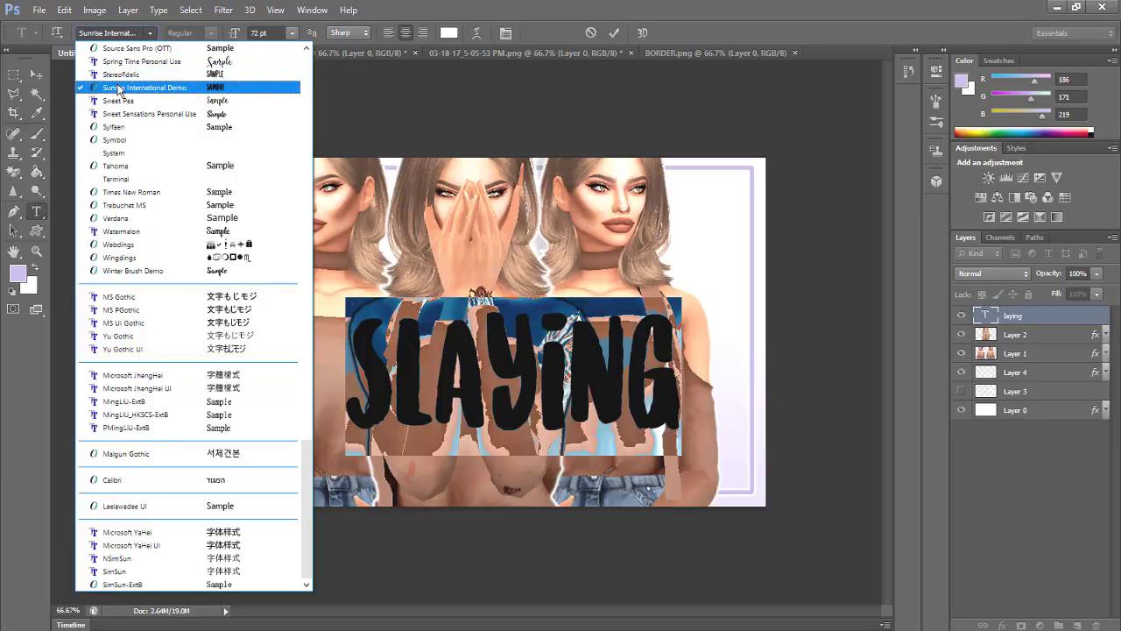
left_click(424, 324)
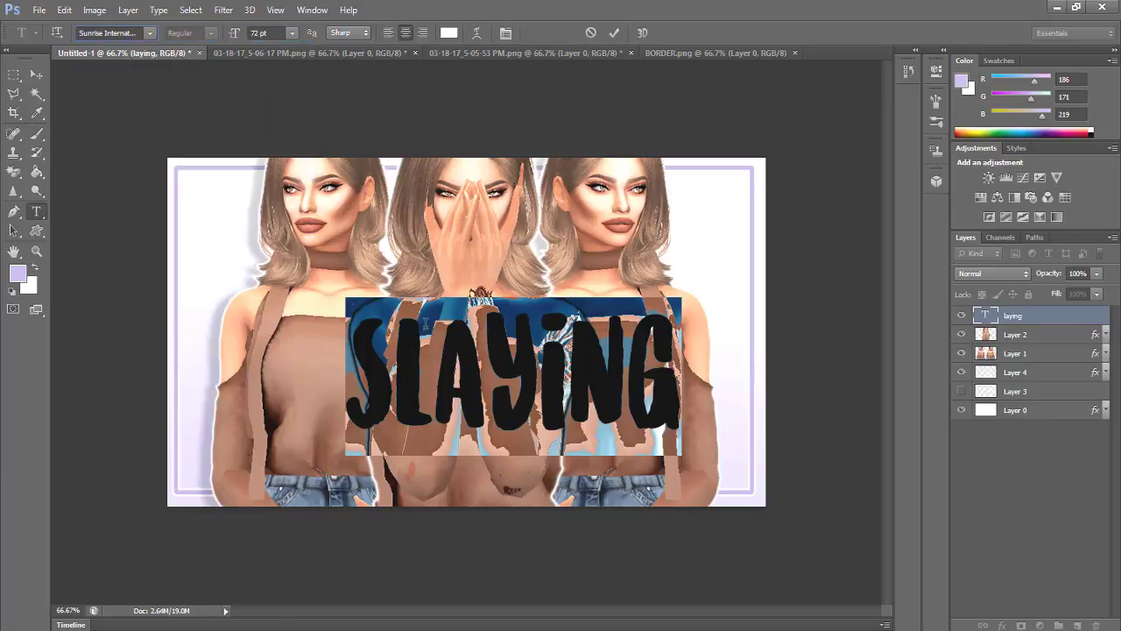
left_click(151, 34)
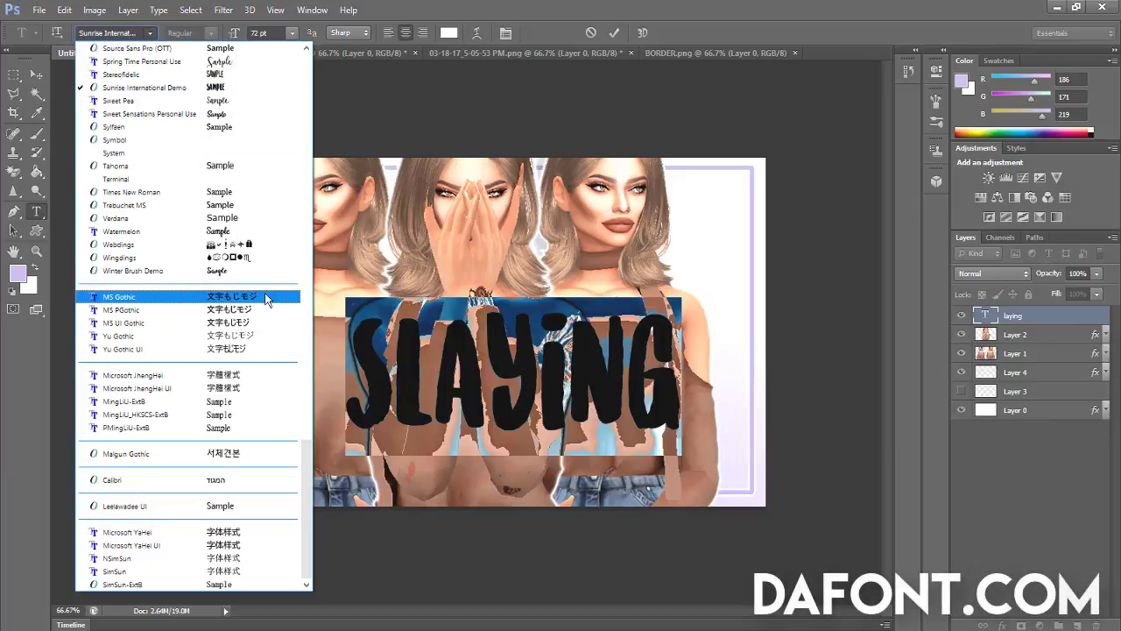
scroll(201, 268, "up", 5)
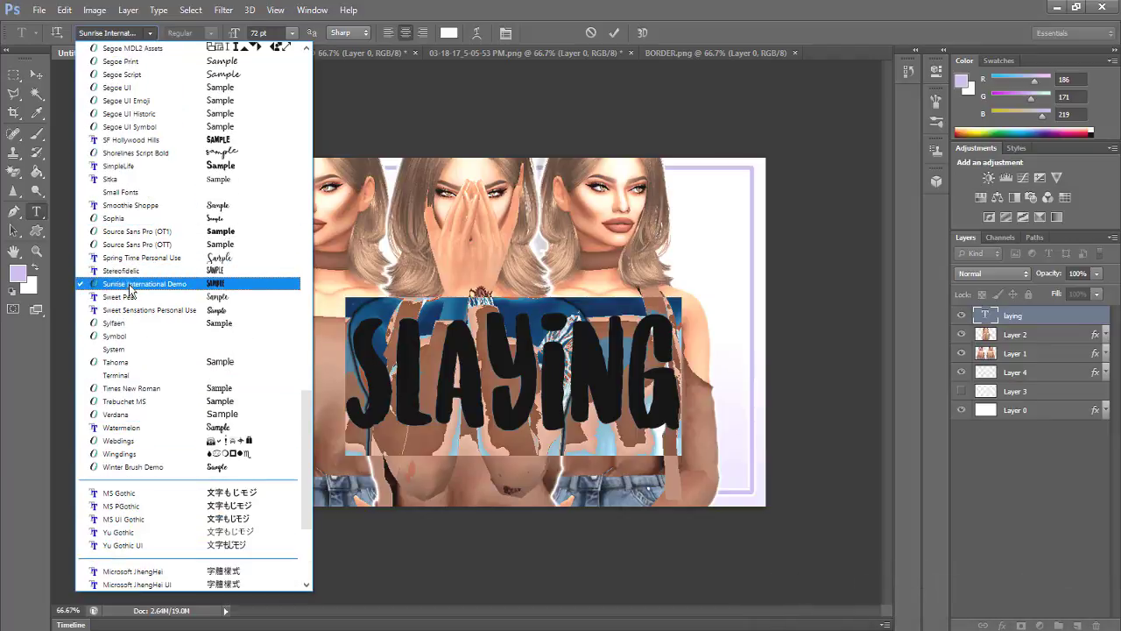
scroll(132, 276, "up", 4)
scroll(134, 267, "up", 18)
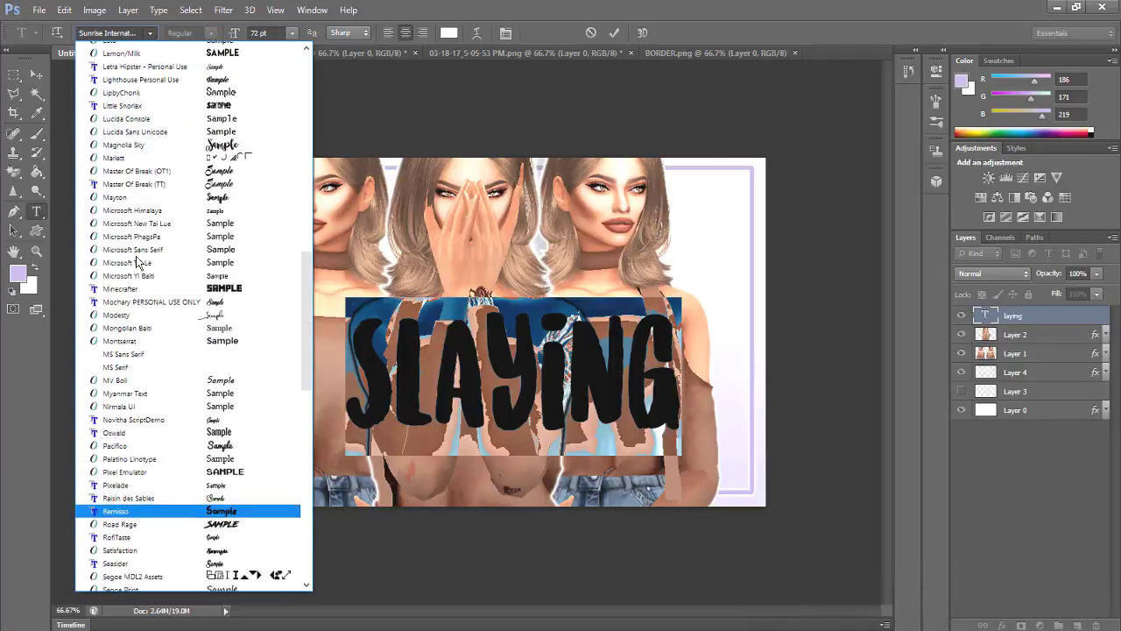
scroll(157, 263, "up", 2)
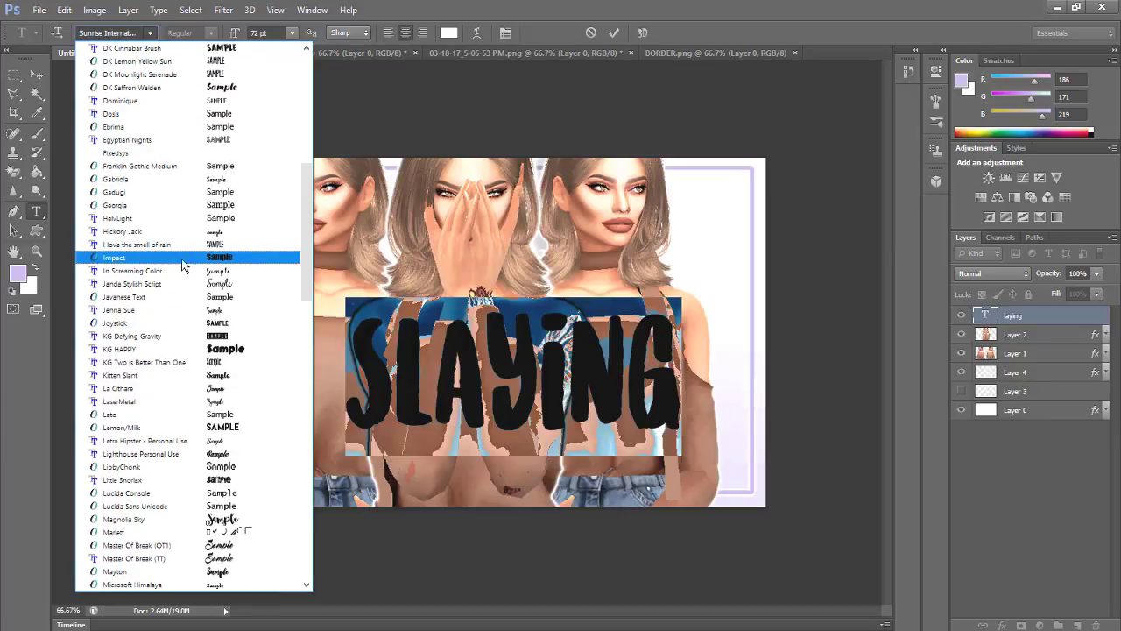
left_click(162, 342)
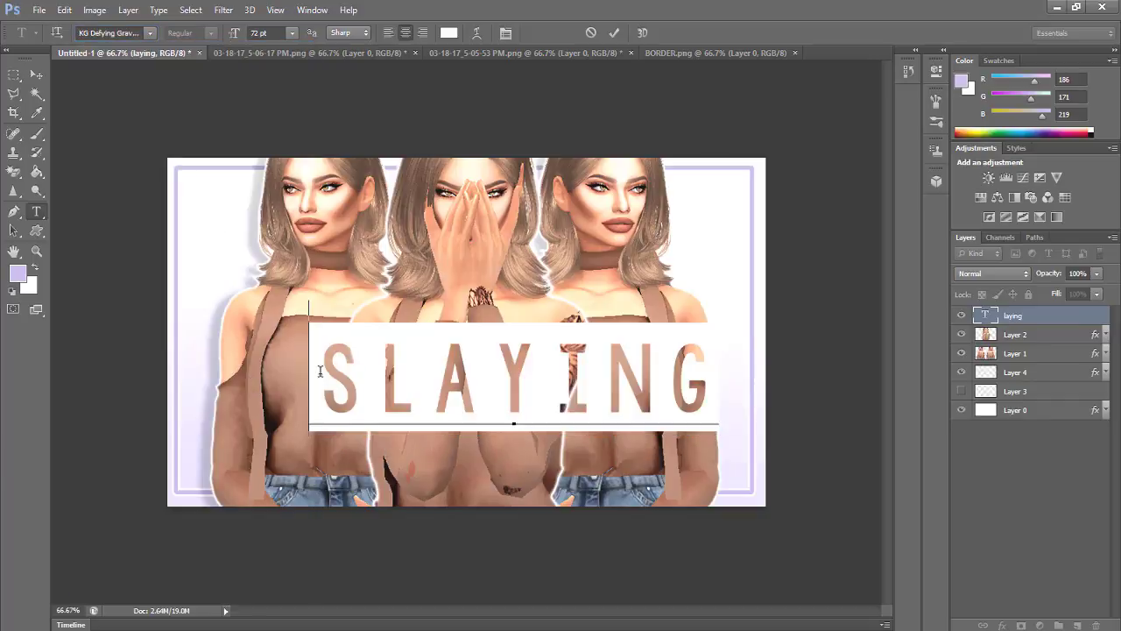
Enclose the text in square brackets as "[Slaying]" and centre the resulting banner horizontally across the characters
type("[")
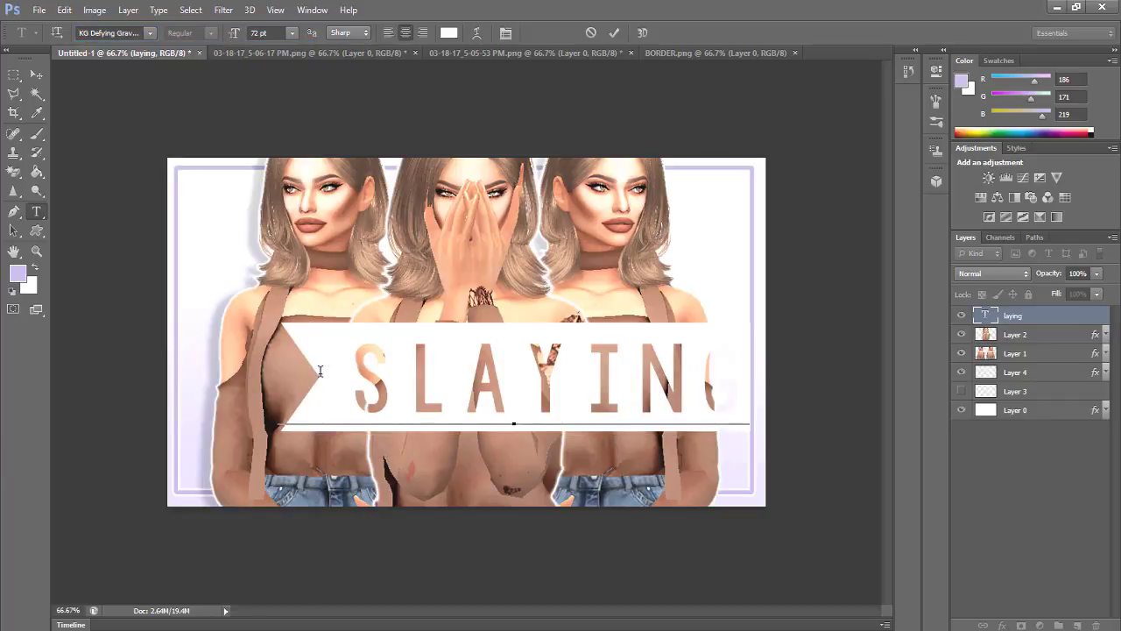
left_click(750, 370)
type("]")
left_click(36, 75)
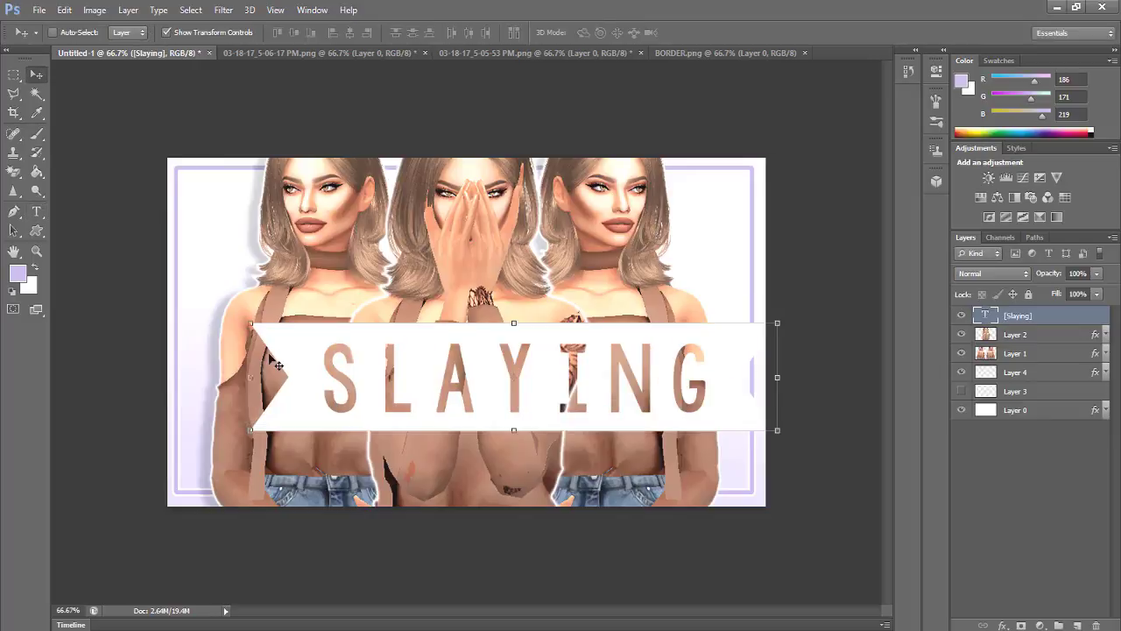
left_click_drag(253, 352, 181, 364)
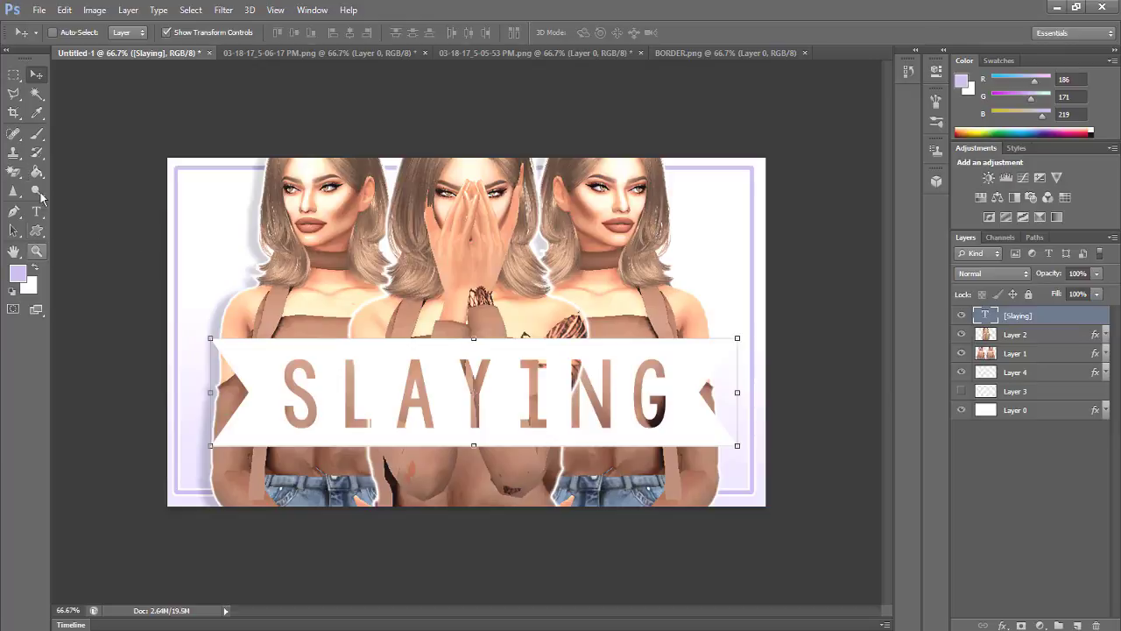
Warp the "[Slaying]" text with the horizontal Arch style and a bend of -14%
left_click(36, 211)
left_click(233, 357)
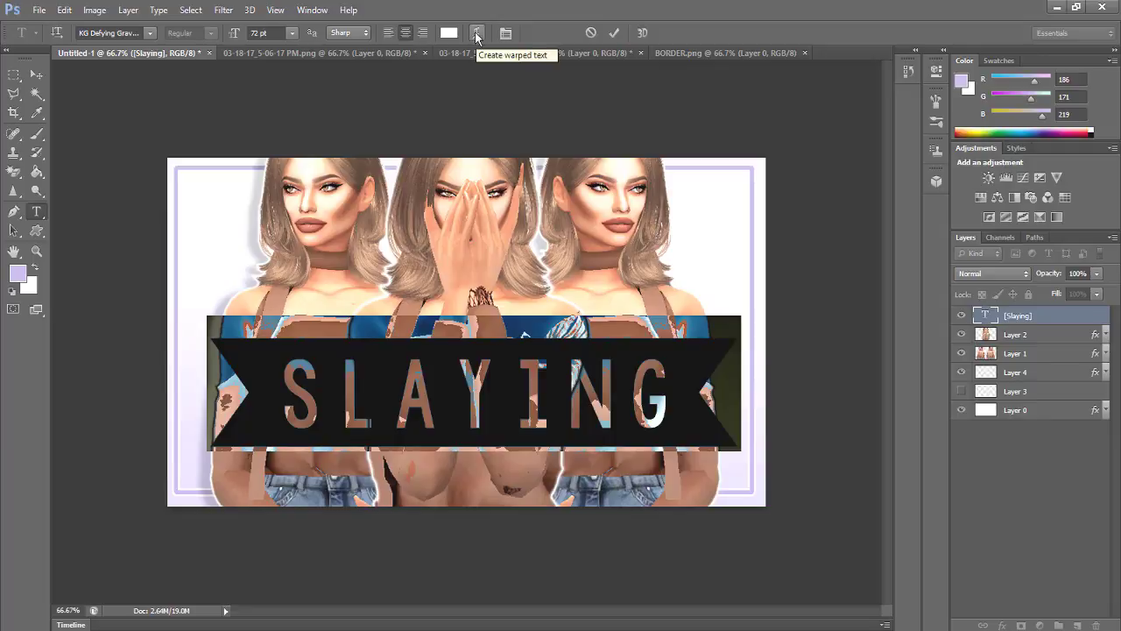
left_click(477, 34)
left_click(729, 210)
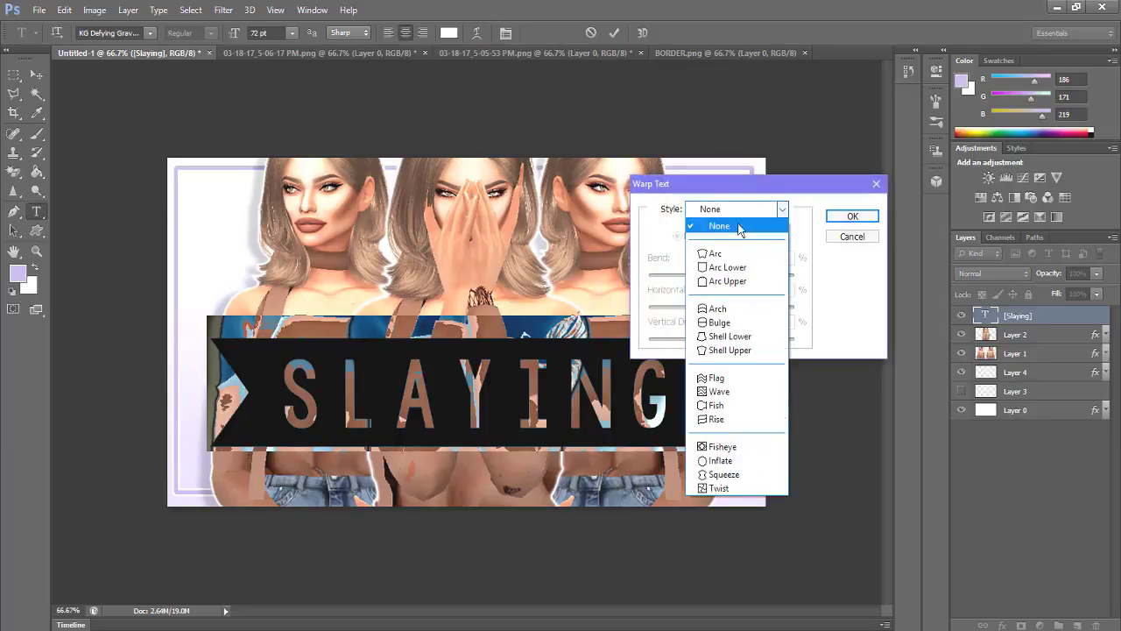
left_click(732, 306)
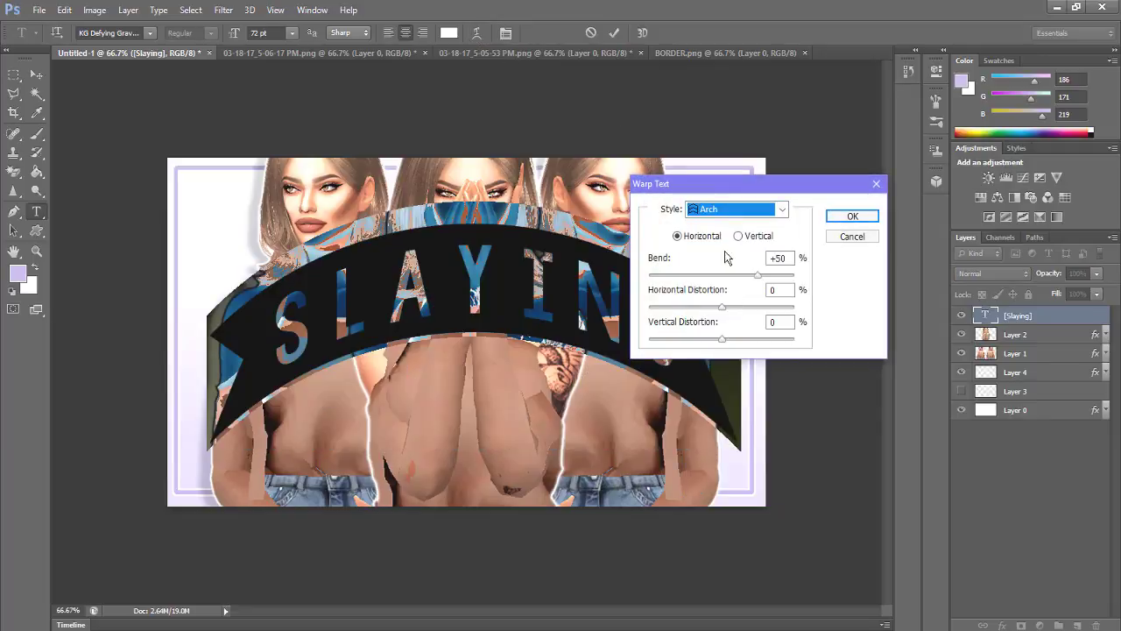
left_click_drag(760, 279, 711, 277)
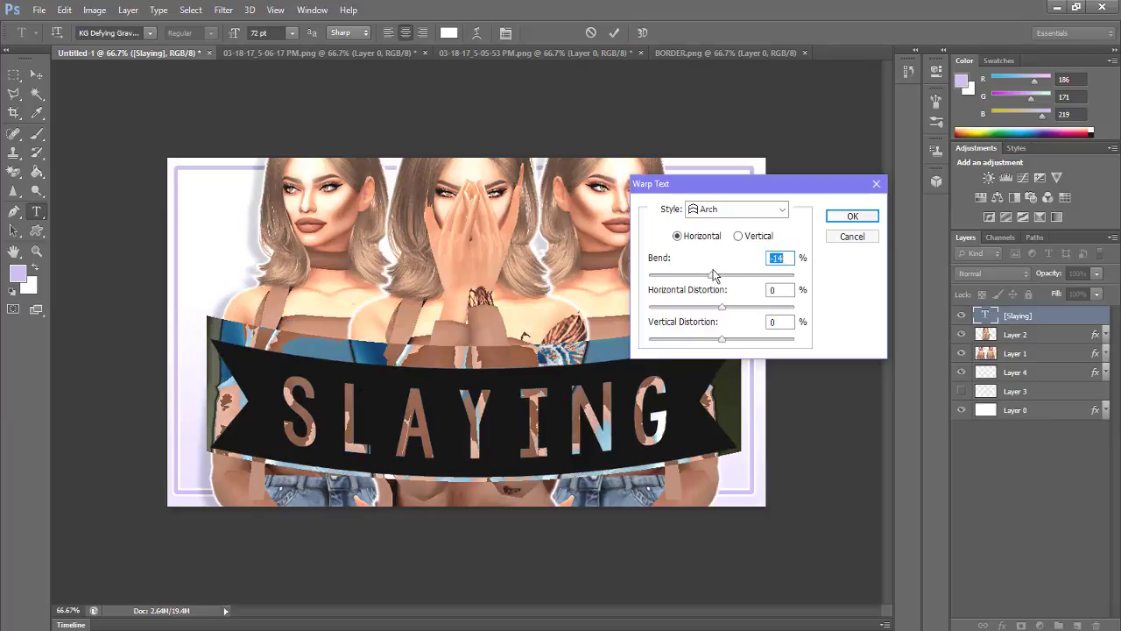
left_click(839, 220)
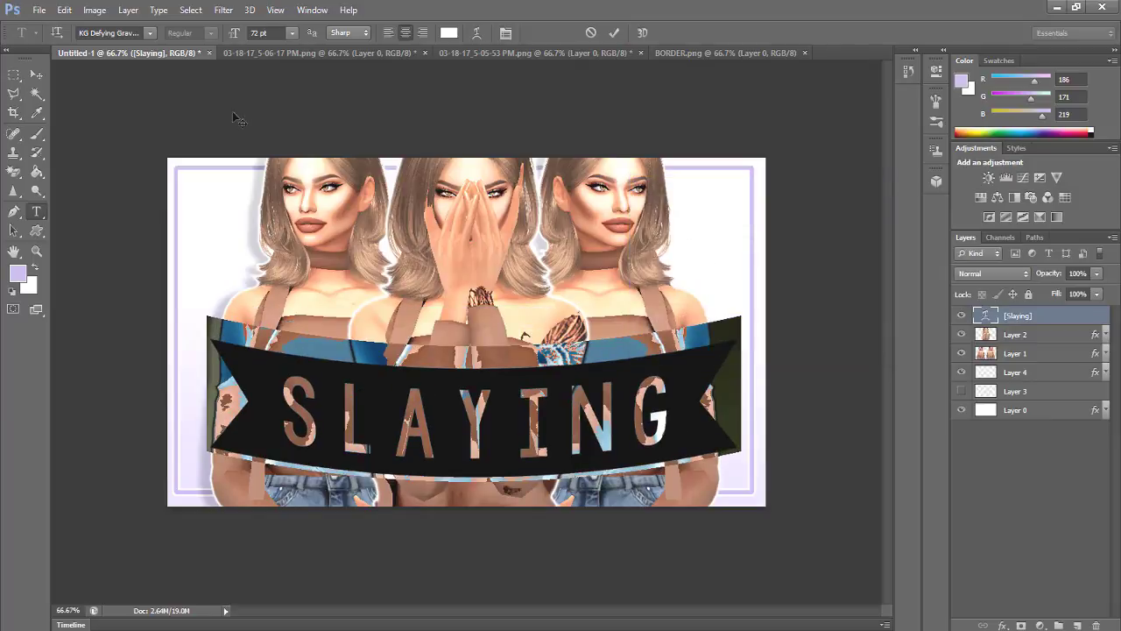
Move the "[Slaying]" banner slightly lower on the canvas
left_click(38, 76)
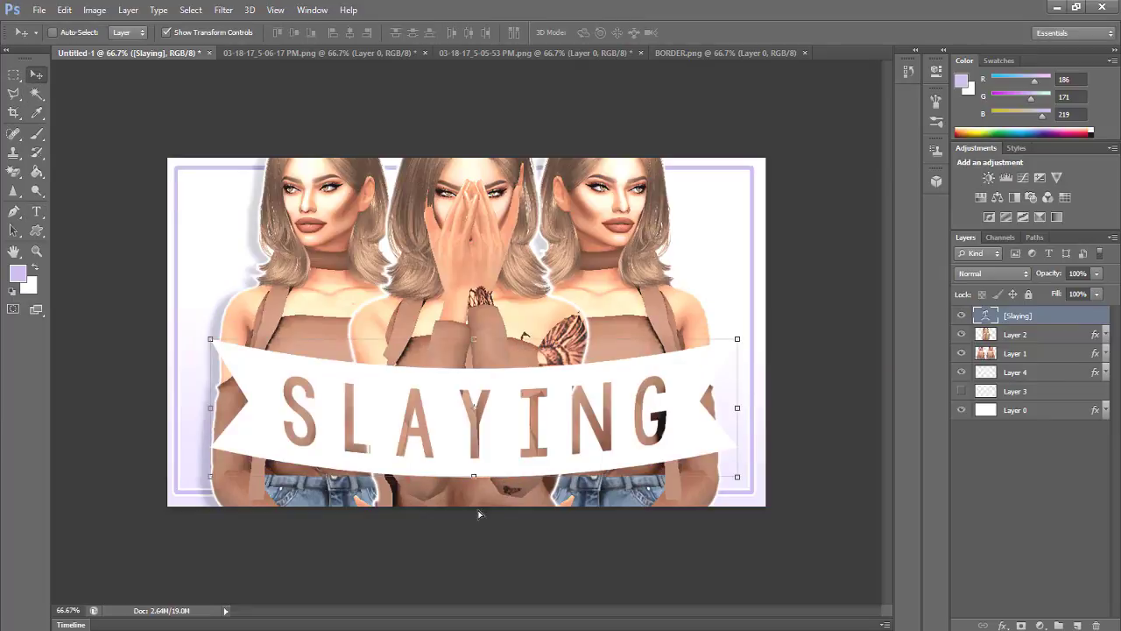
mouse_move(480, 514)
left_mouse_down()
mouse_move(485, 502)
mouse_move(473, 507)
mouse_move(480, 515)
left_mouse_up()
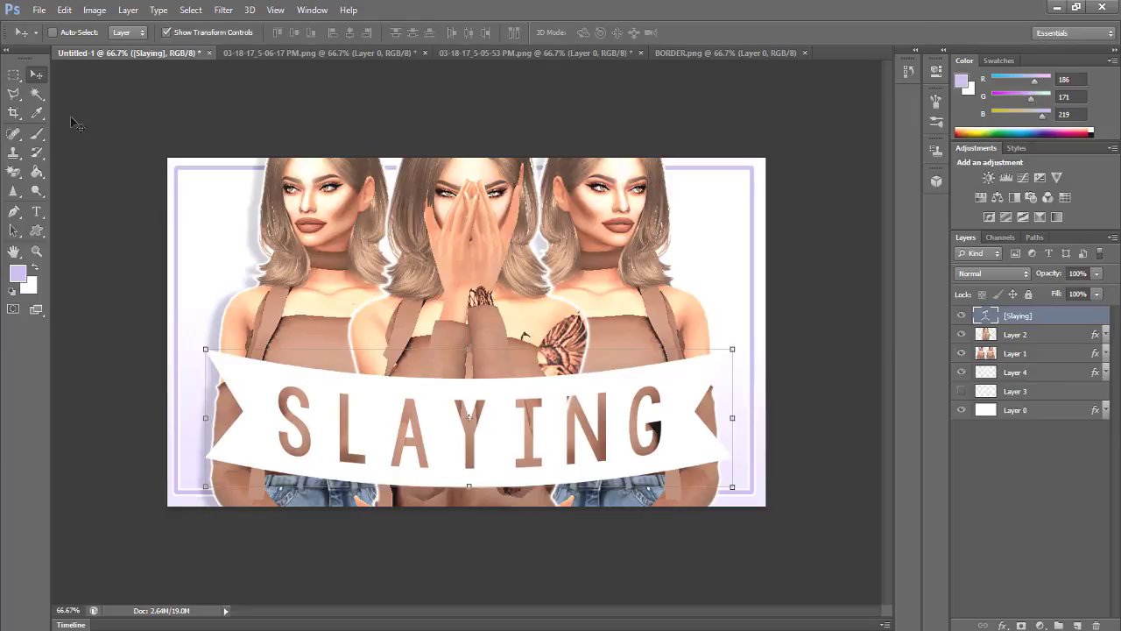
Remove the Arch warp from the "[Slaying]" text by setting its warp style to None
left_click(36, 212)
left_click_drag(234, 407, 737, 387)
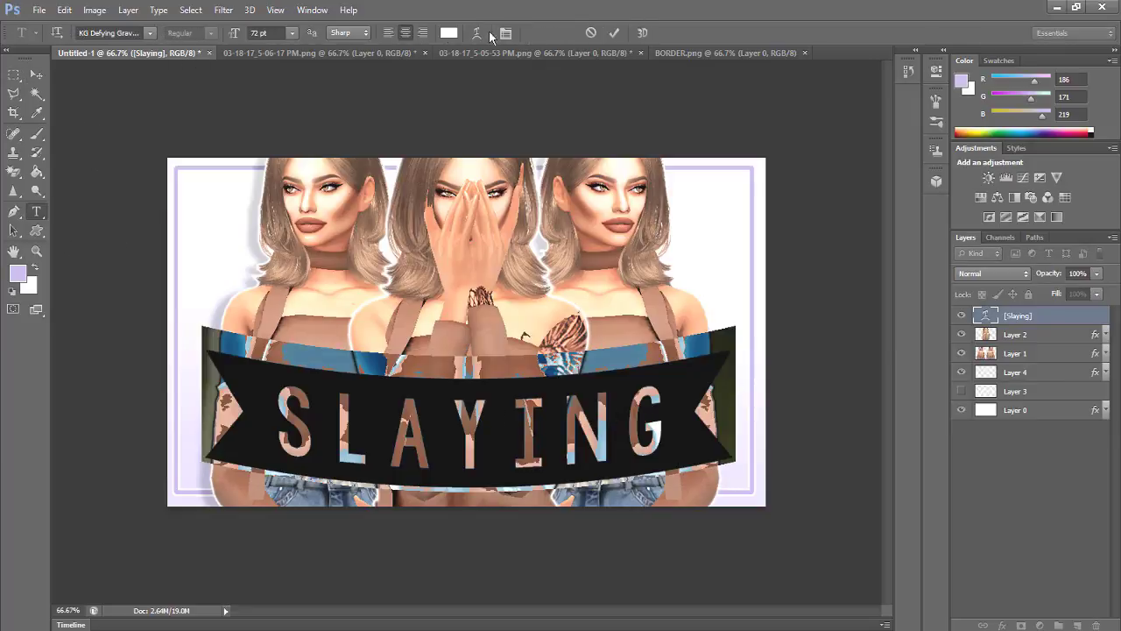
left_click(477, 33)
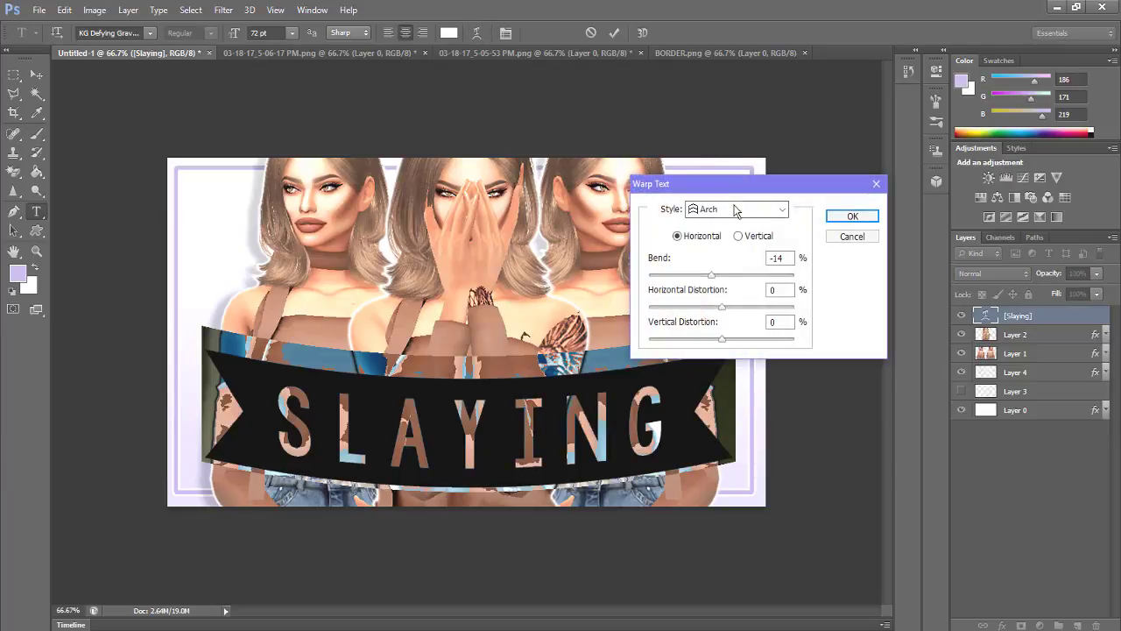
left_click(736, 210)
left_click(765, 227)
left_click(841, 218)
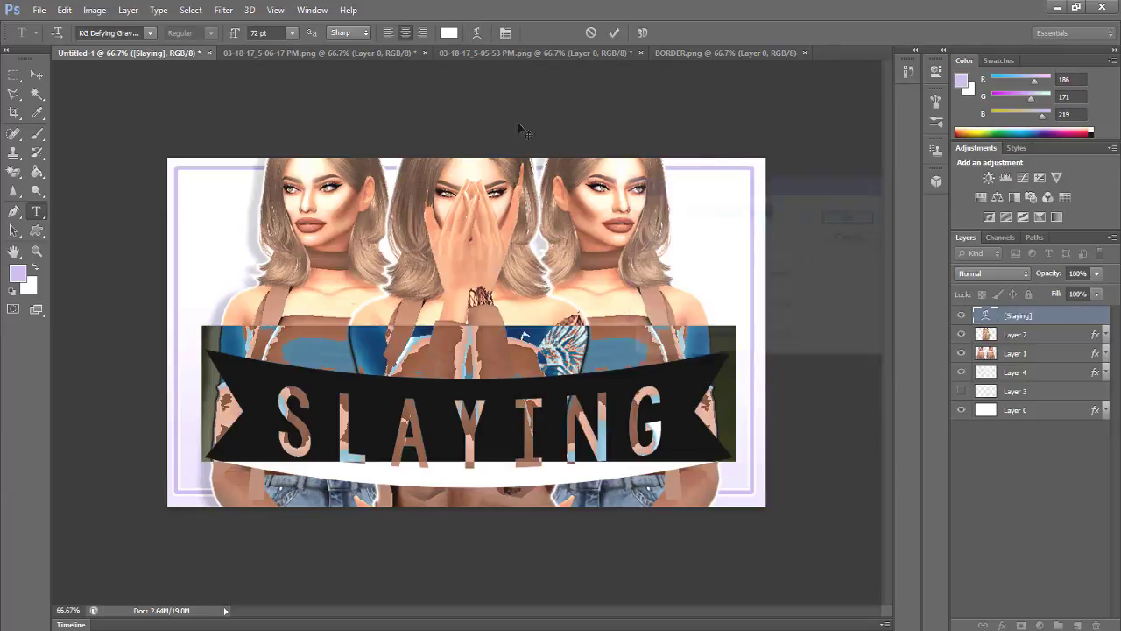
Change the font of the "[Slaying]" text to Sunrise International Demo
left_click(149, 33)
scroll(292, 394, "down", 10)
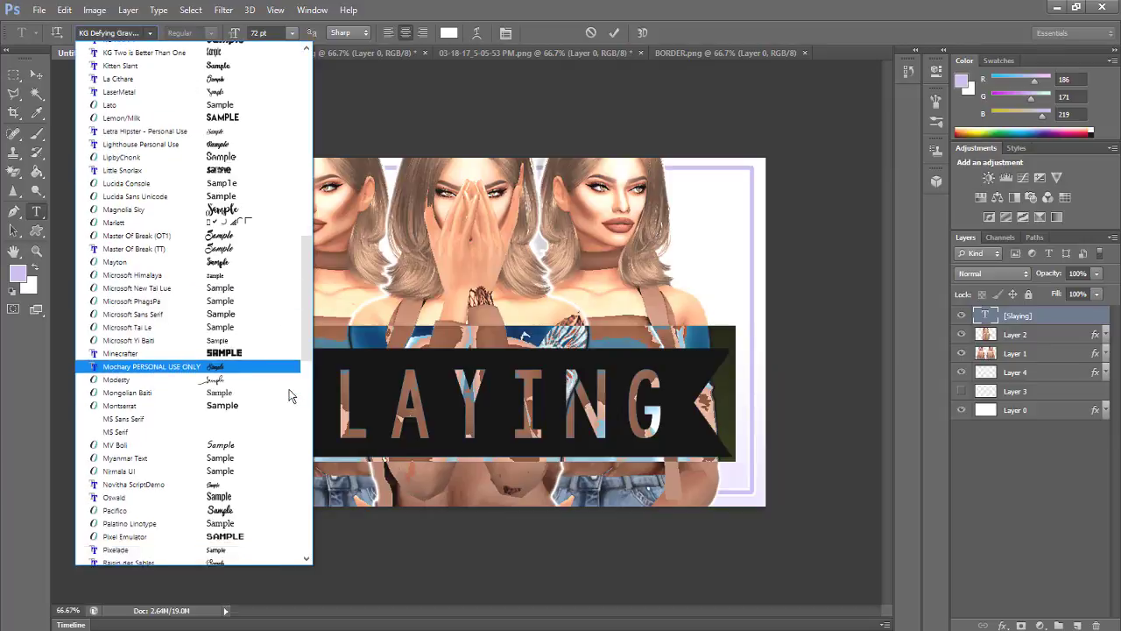
scroll(291, 395, "down", 8)
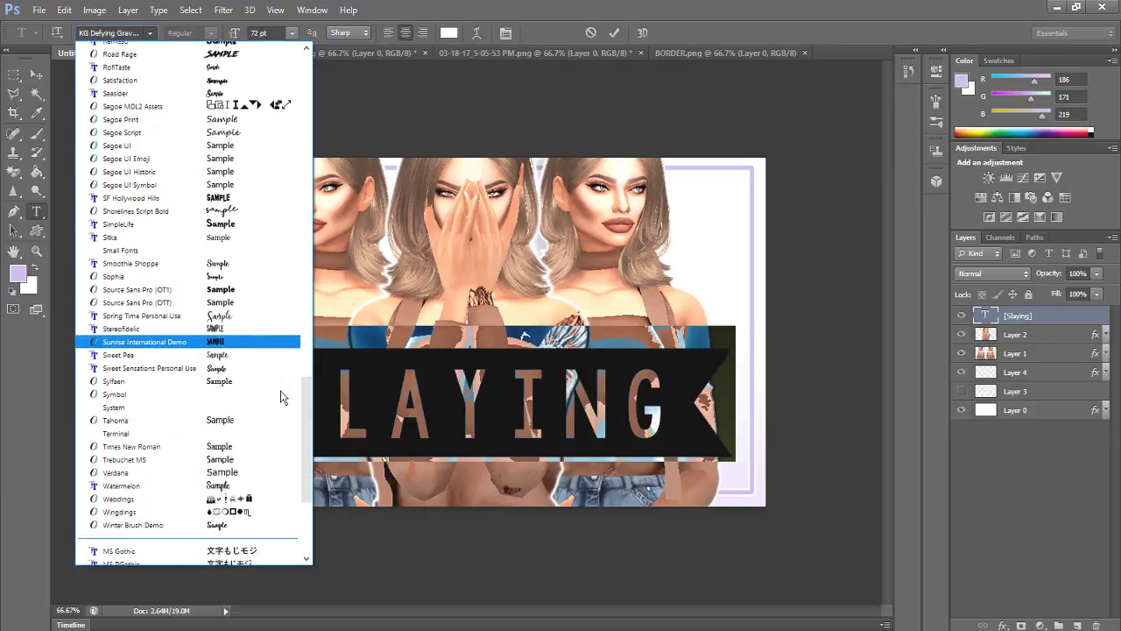
left_click(224, 272)
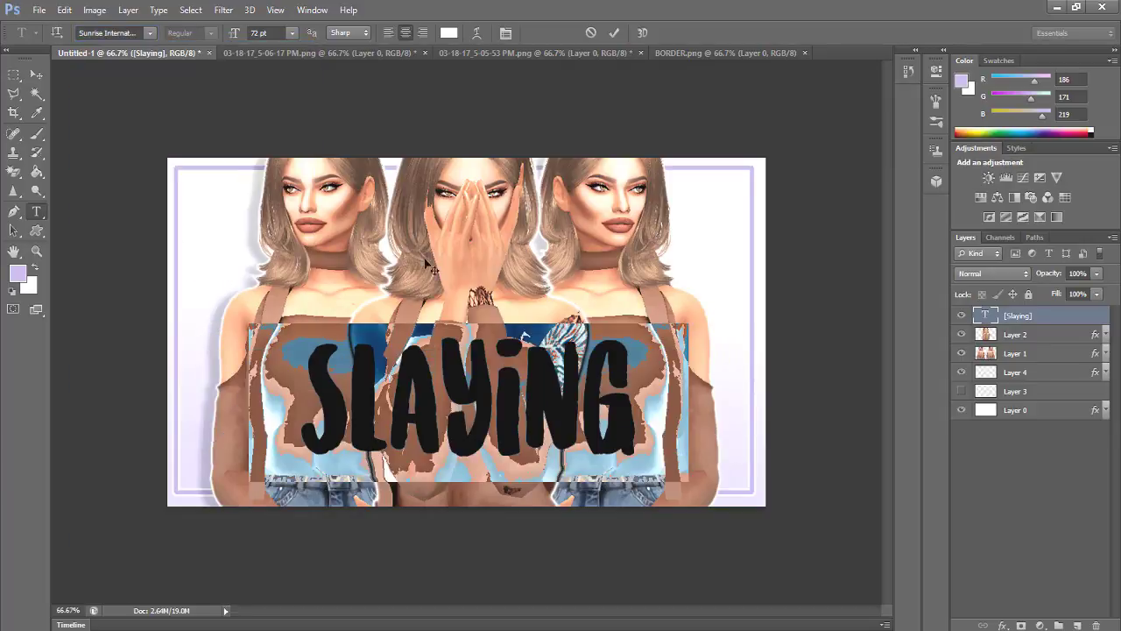
Move the "[Slaying]" text slightly lower and centre it horizontally across the characters
left_click(36, 75)
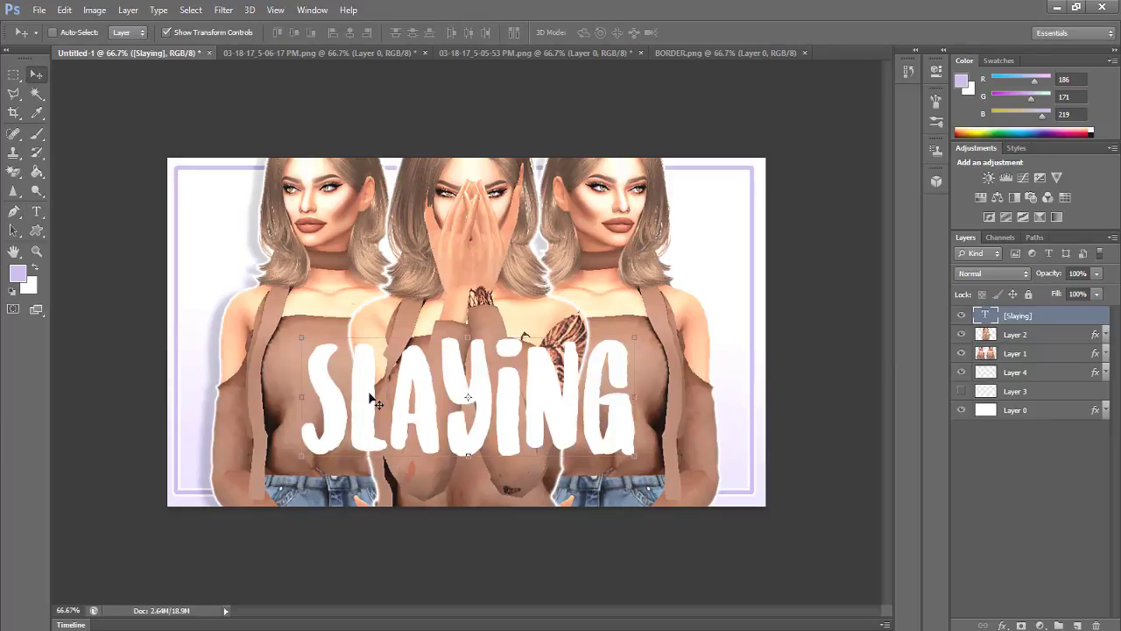
mouse_move(376, 402)
left_mouse_down()
mouse_move(386, 409)
mouse_move(362, 402)
mouse_move(406, 414)
mouse_move(392, 413)
left_mouse_up()
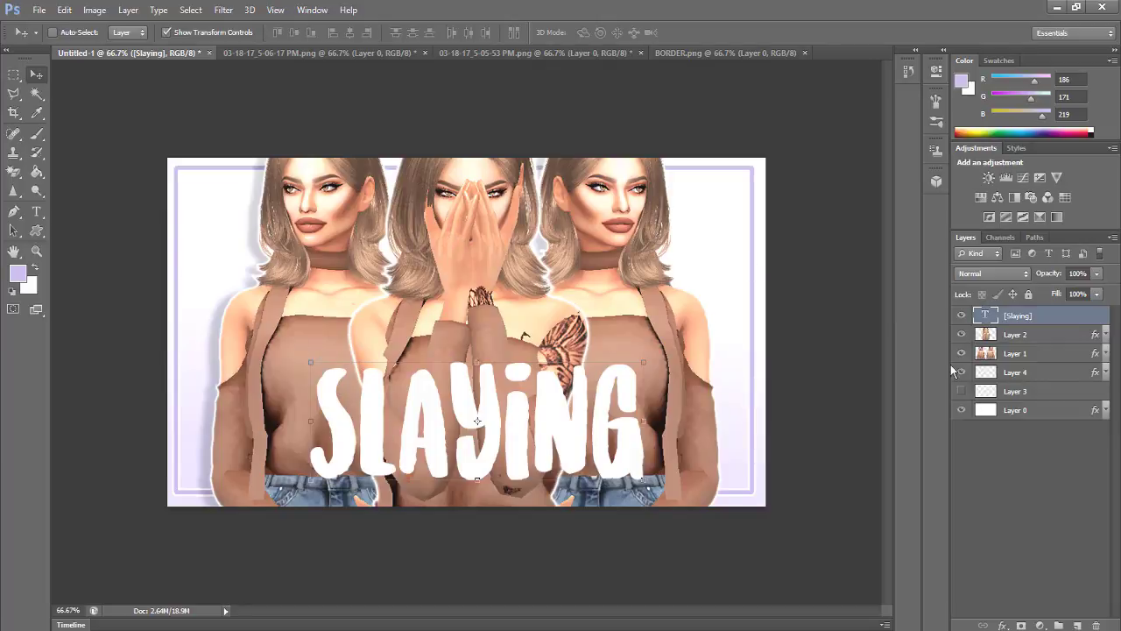
left_click_drag(608, 400, 597, 401)
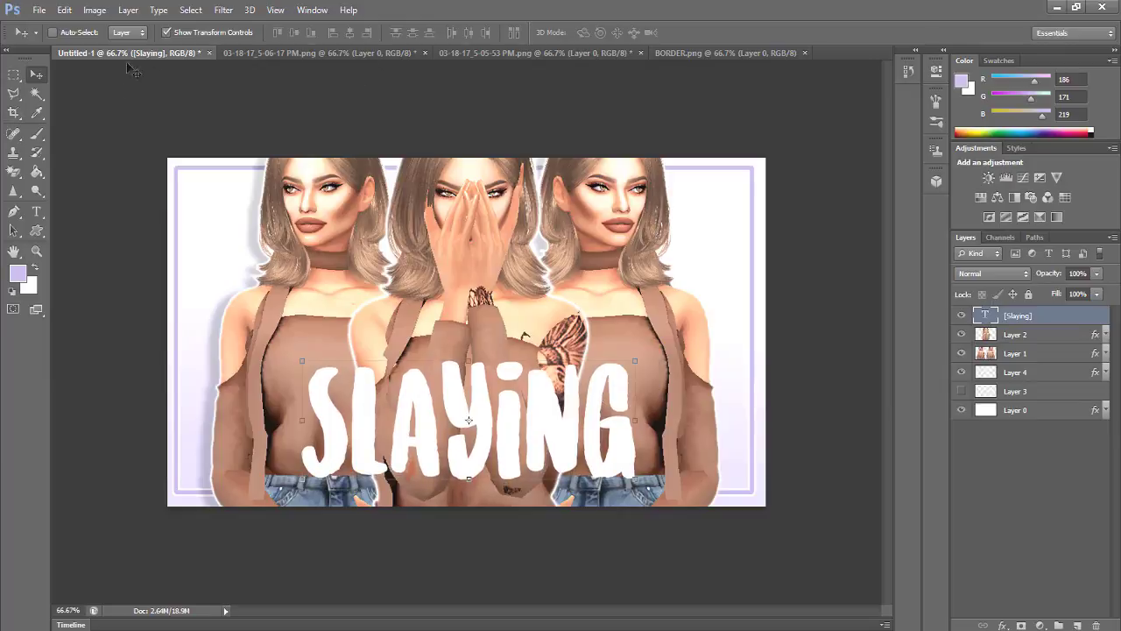
Warp the "[Slaying]" text with the Arch style and a bend of +13%
left_click(36, 211)
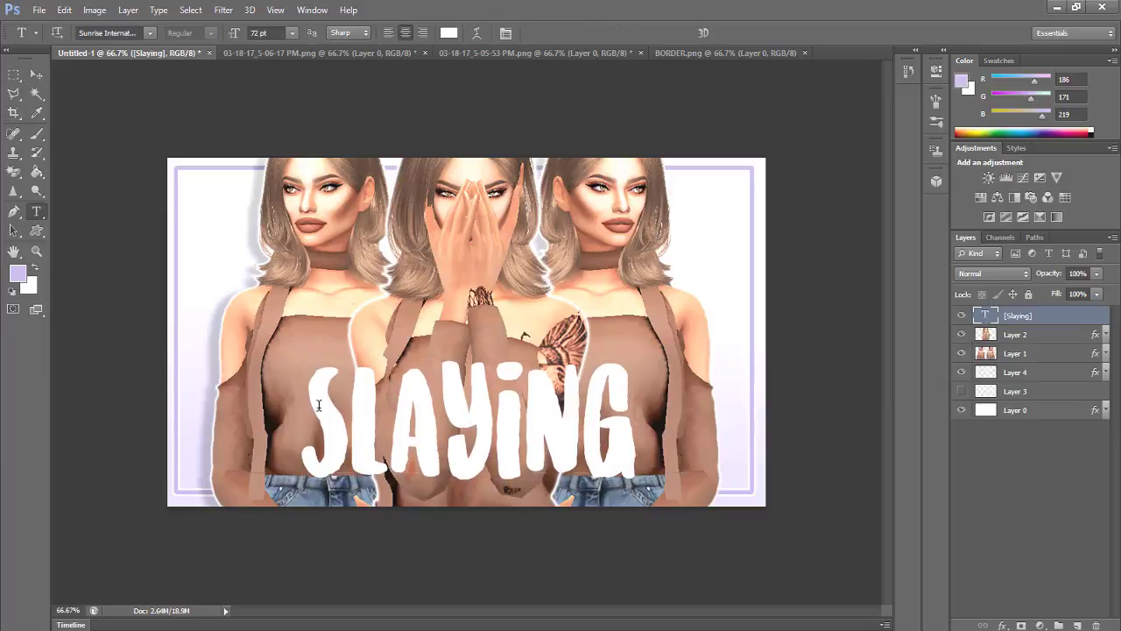
double_click(329, 402)
left_click(476, 32)
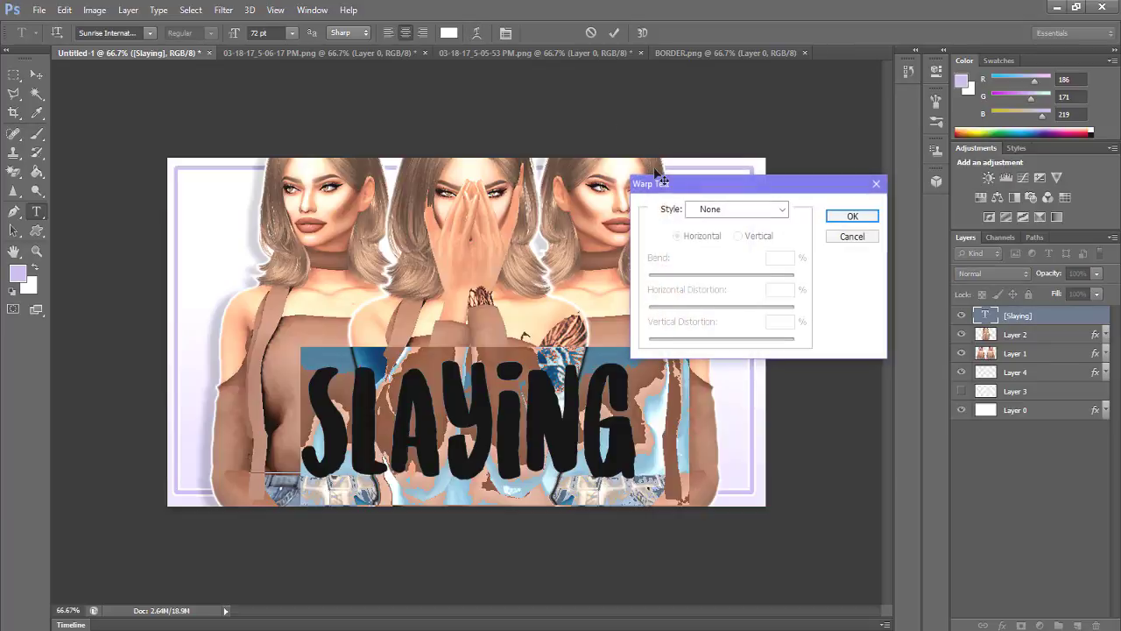
left_click(701, 208)
left_click(727, 308)
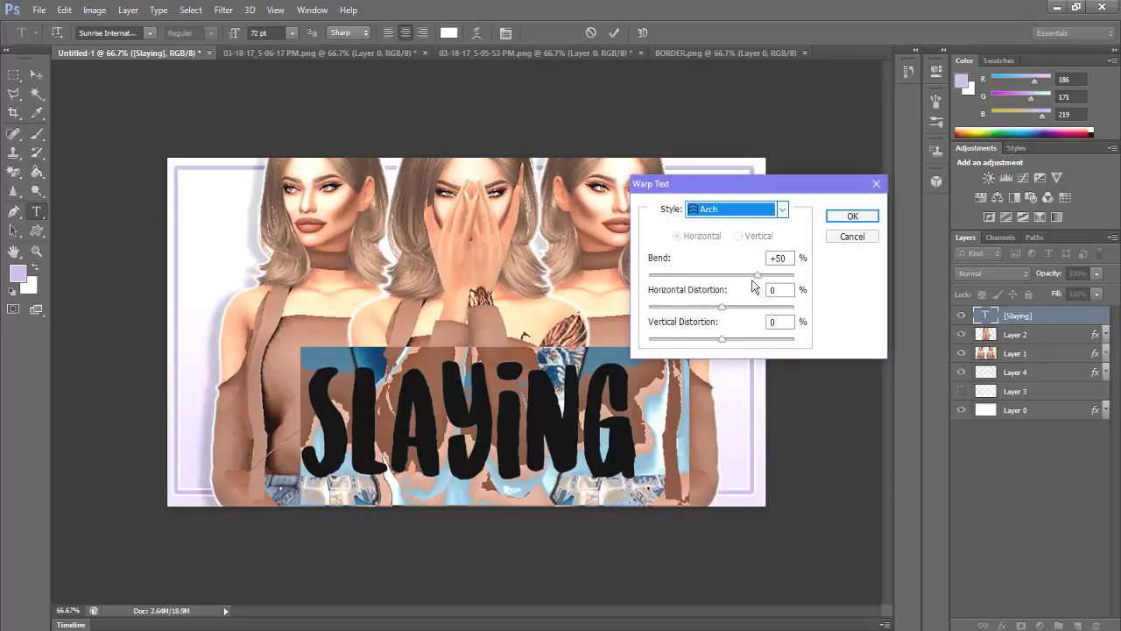
mouse_move(743, 282)
left_mouse_down()
mouse_move(707, 282)
mouse_move(731, 280)
left_mouse_up()
left_click(841, 219)
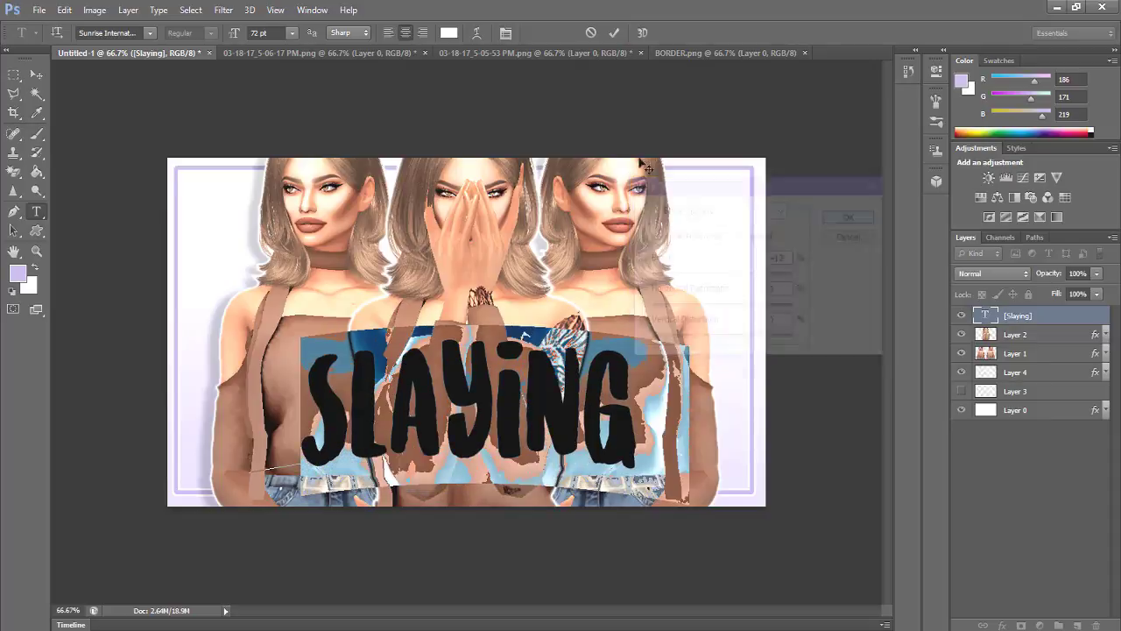
left_click(39, 76)
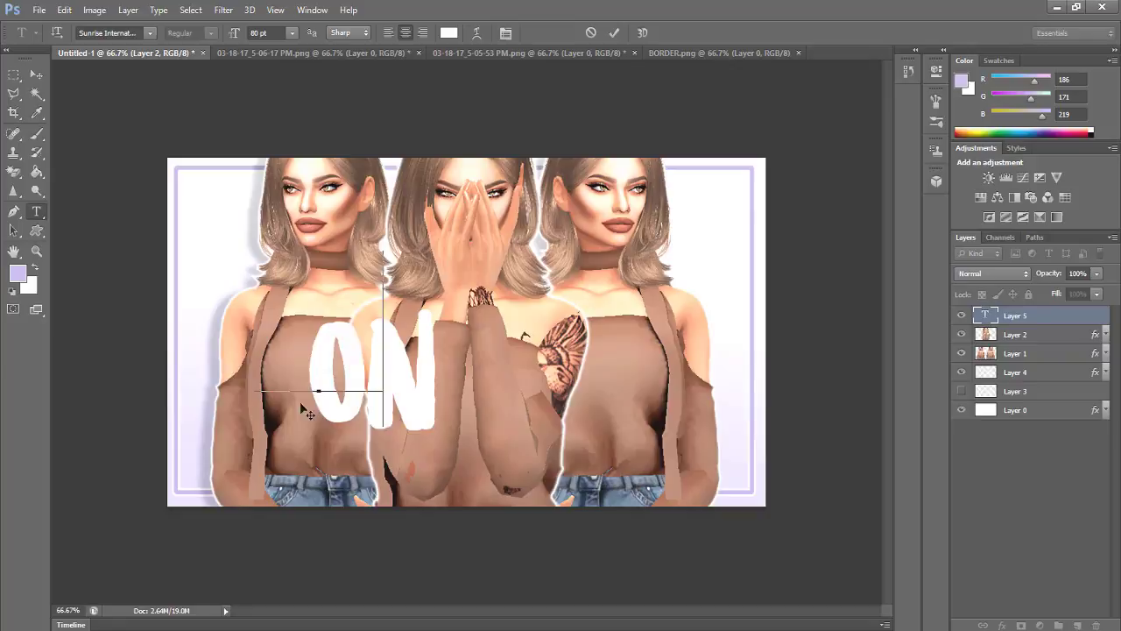
Place the "ON" text over the left character and add a separate "Fleek" text across the lower part of the middle and right characters
left_click_drag(307, 411, 227, 306)
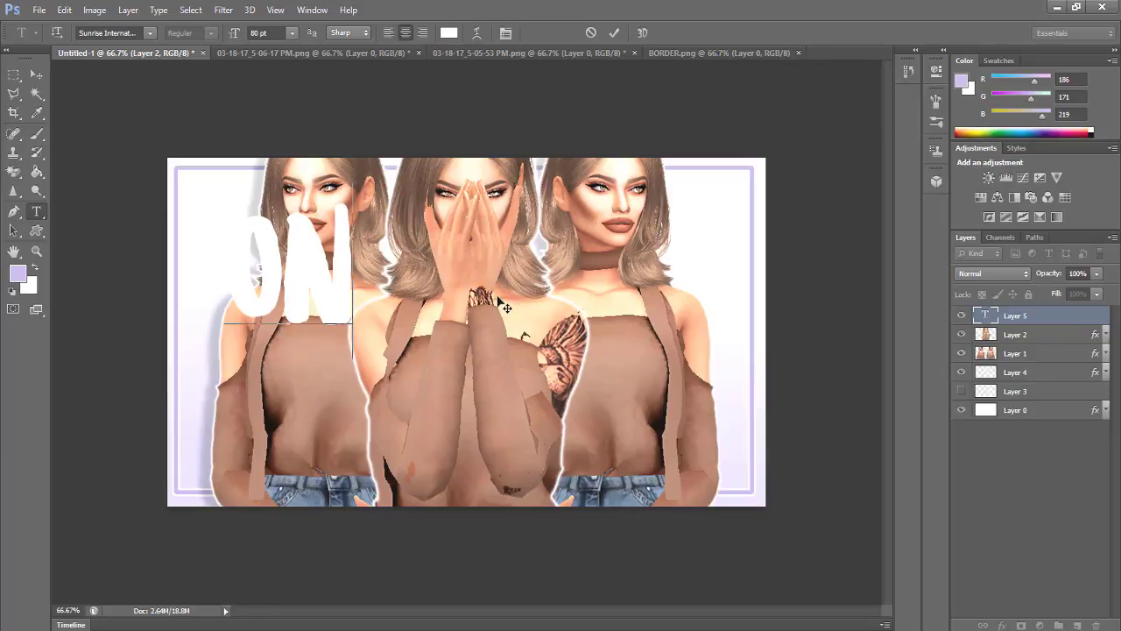
left_click(614, 33)
left_click(473, 214)
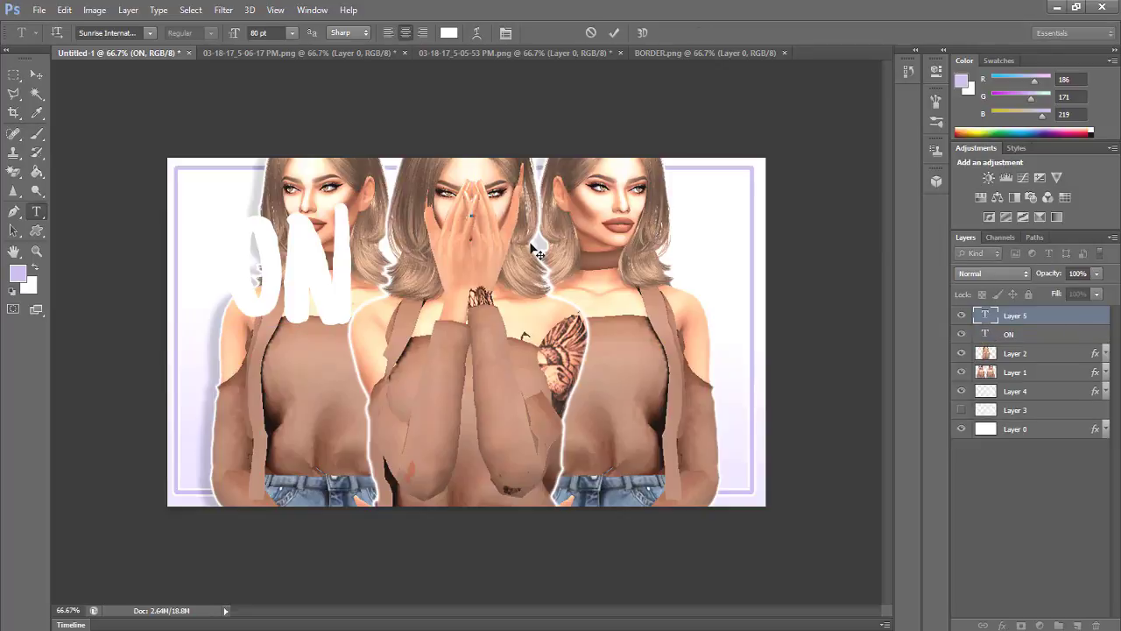
type("FLEEK")
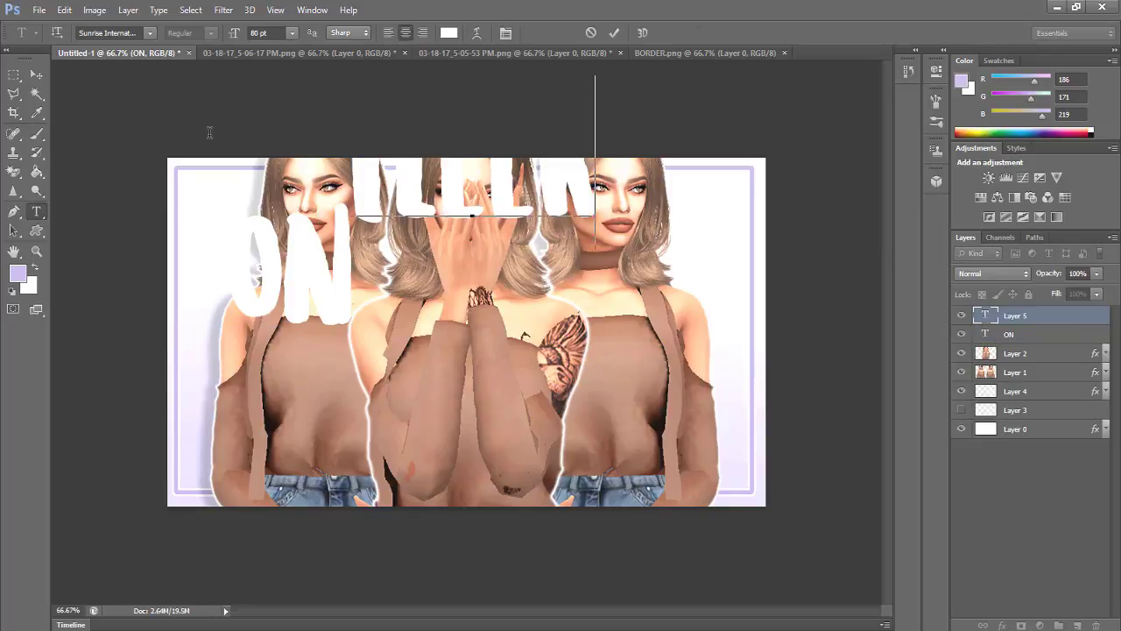
left_click(36, 75)
left_click_drag(447, 268, 519, 541)
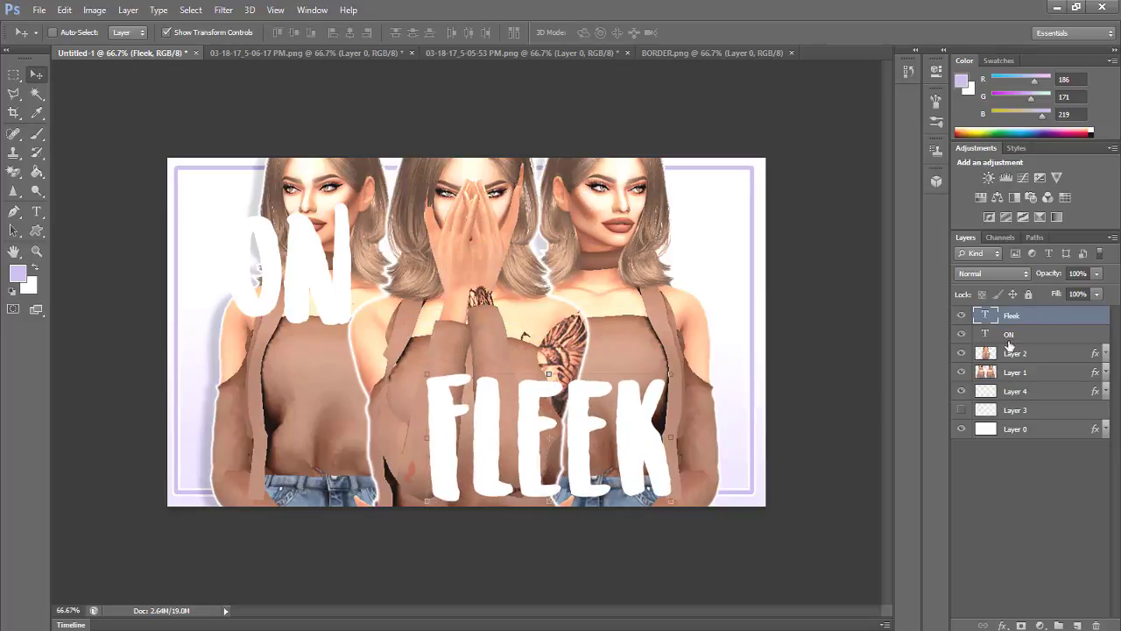
Move the "ON" text down beside "Fleek" and rotate it by -5.1 degrees
left_click(1007, 337)
left_click_drag(335, 373, 403, 456)
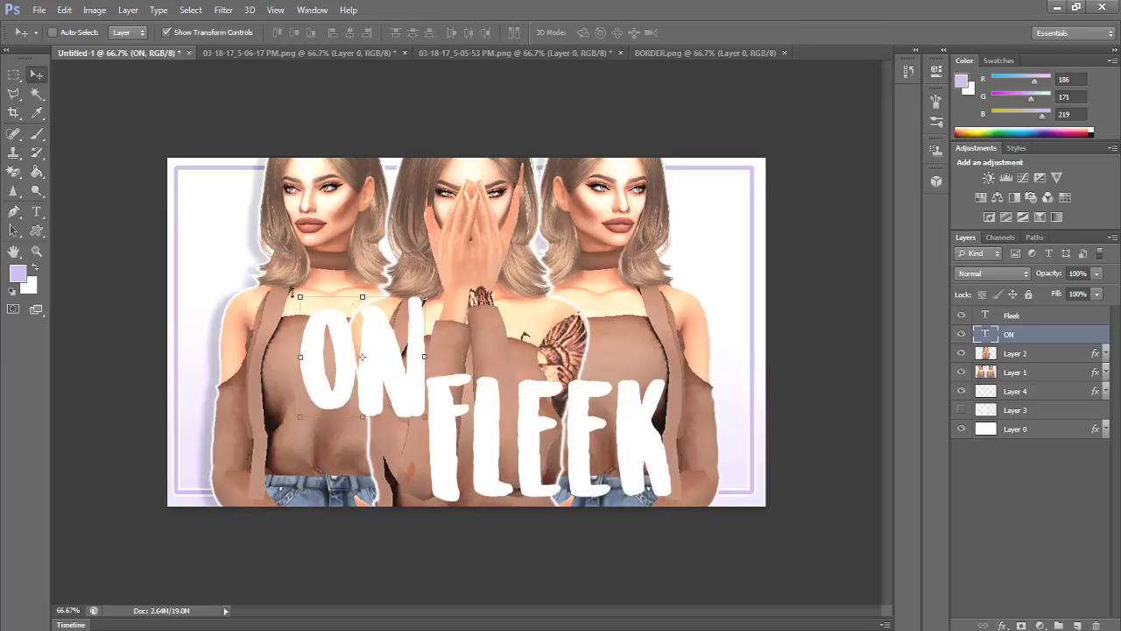
left_click_drag(293, 284, 296, 281)
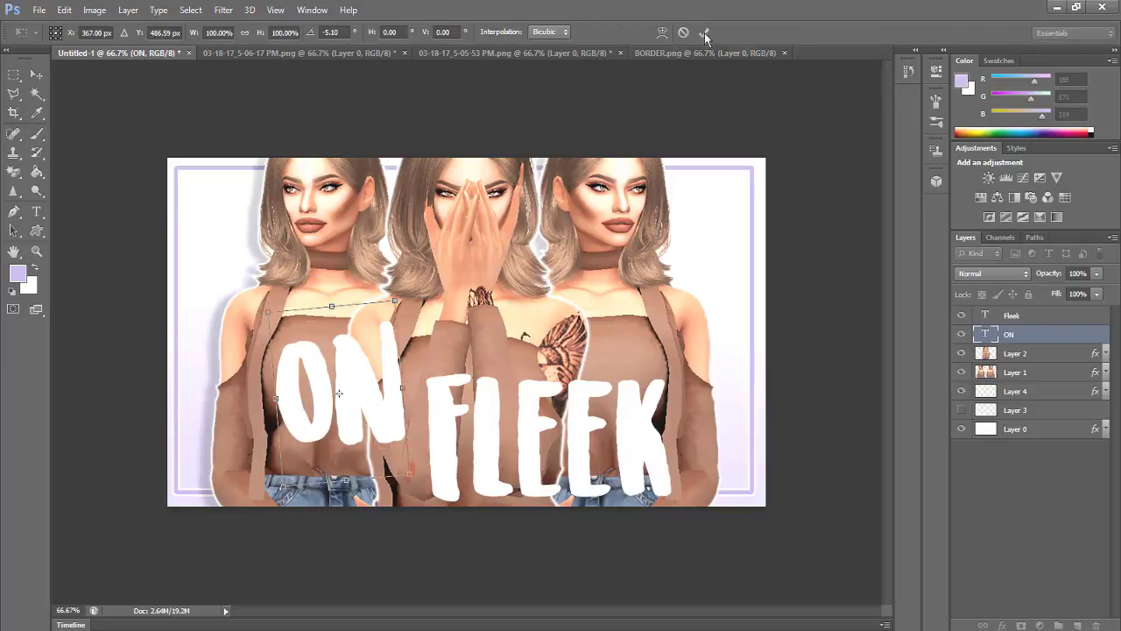
left_click(705, 34)
Rotate the "Fleek" text by 3.83 degrees and scale it to 96.01% width and 98.71% height
left_click(1042, 317)
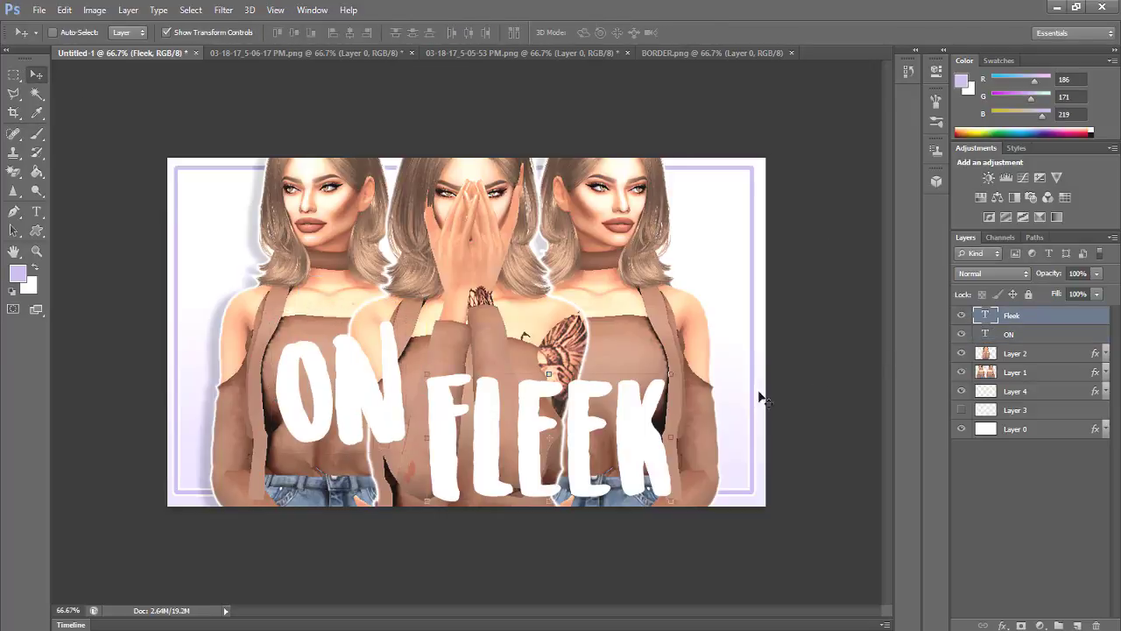
key("ctrl+t")
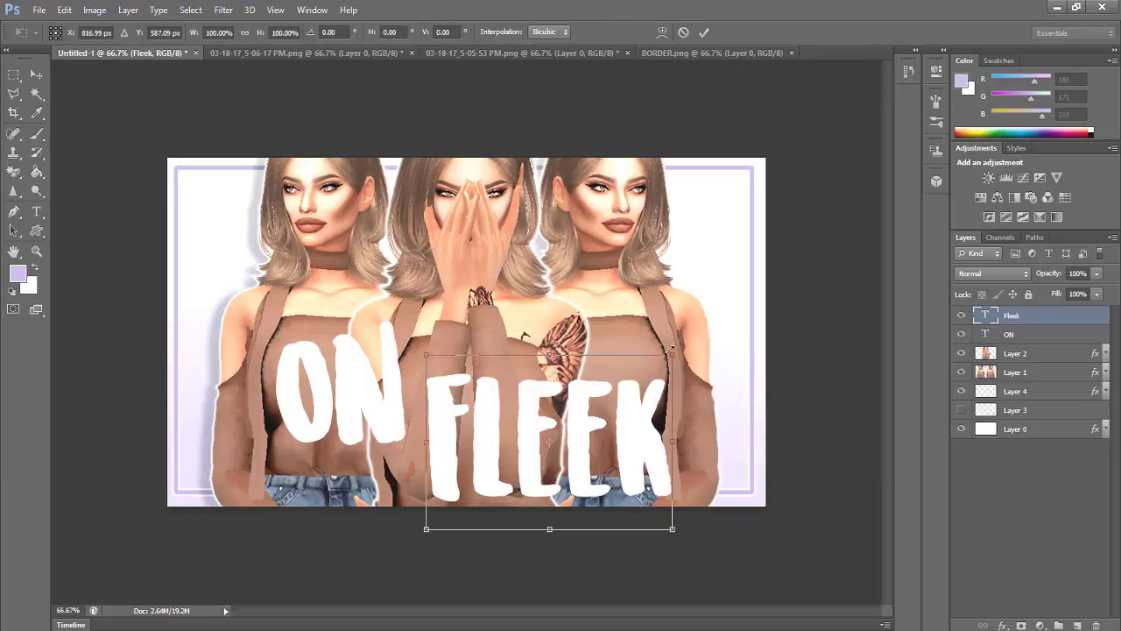
left_click_drag(672, 351, 689, 333)
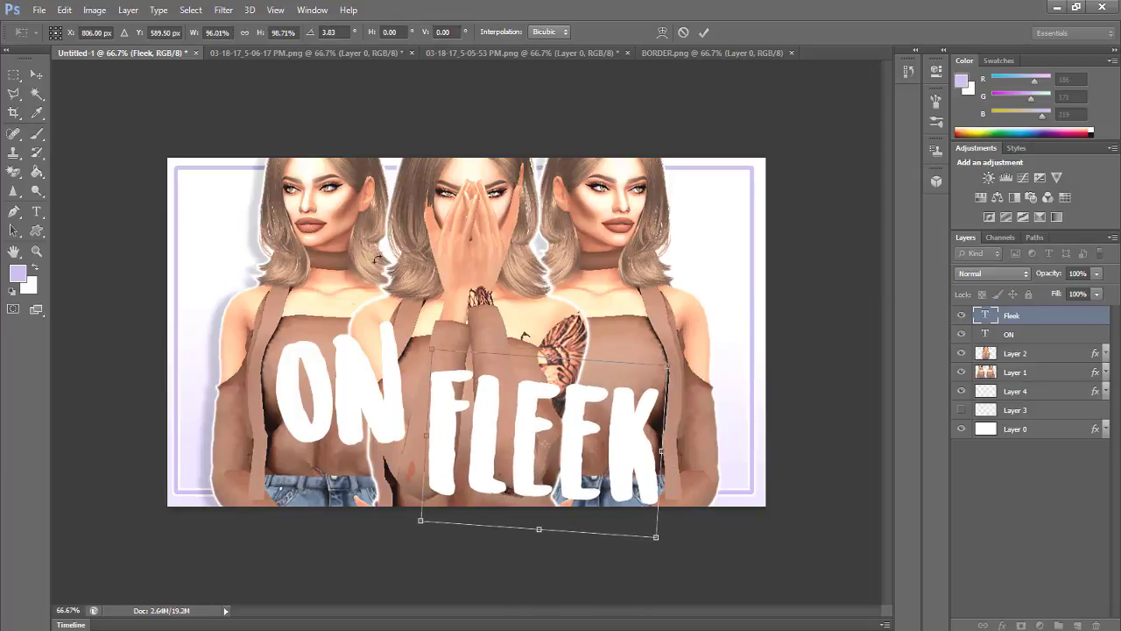
left_click(703, 33)
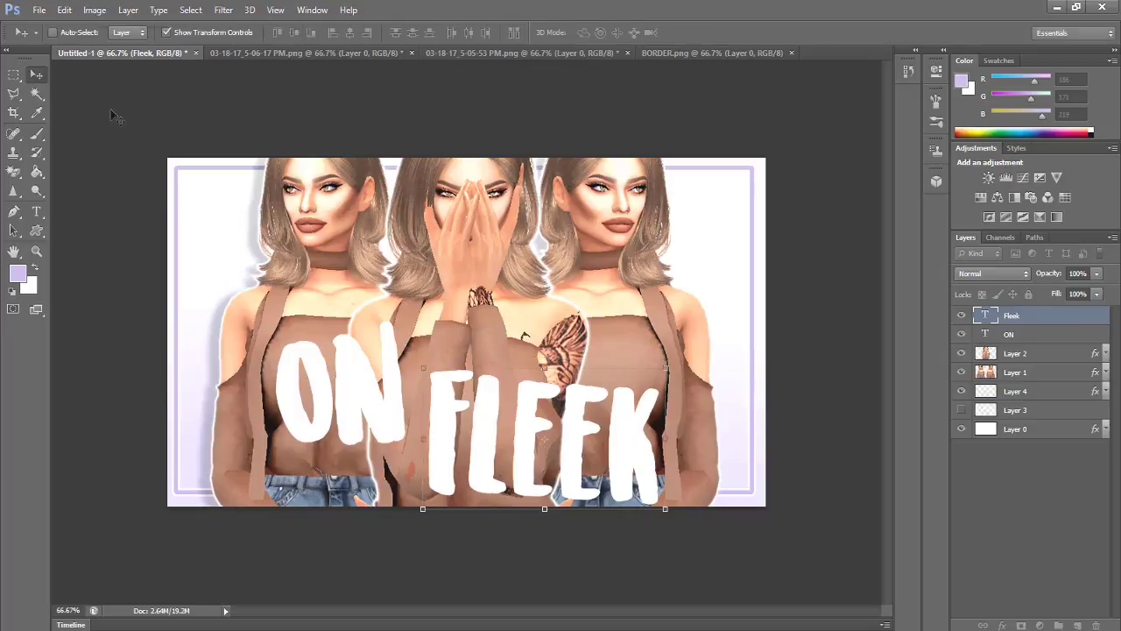
Move the "ON" text slightly right and down so it sits closer to "Fleek"
left_click(1058, 335)
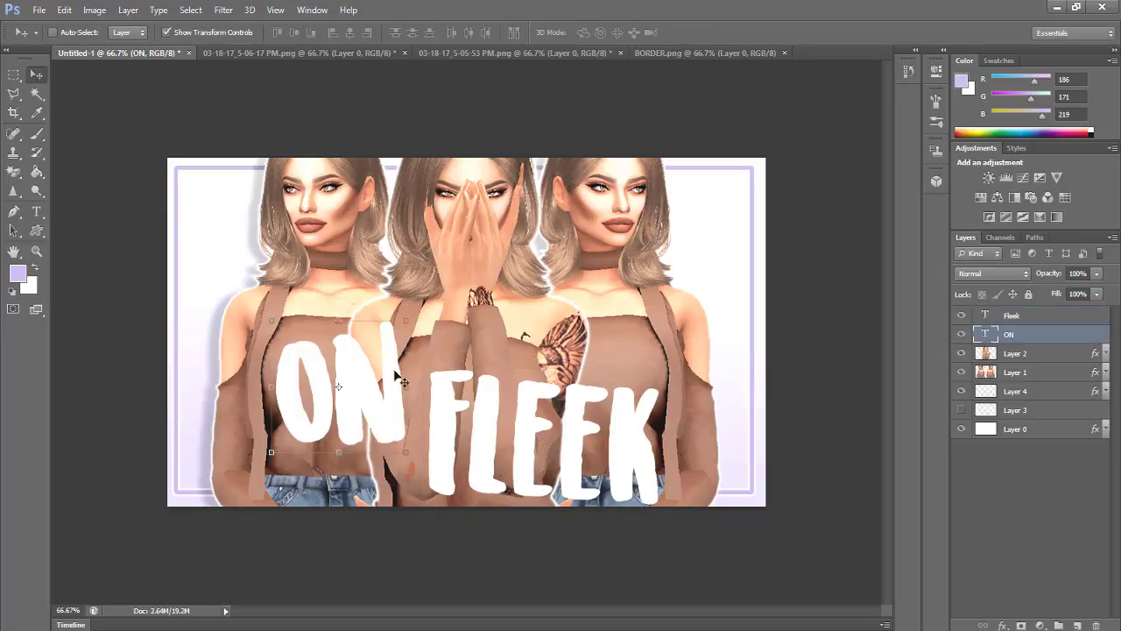
mouse_move(379, 386)
left_mouse_down()
mouse_move(404, 402)
mouse_move(395, 394)
left_mouse_up()
left_click(1055, 316)
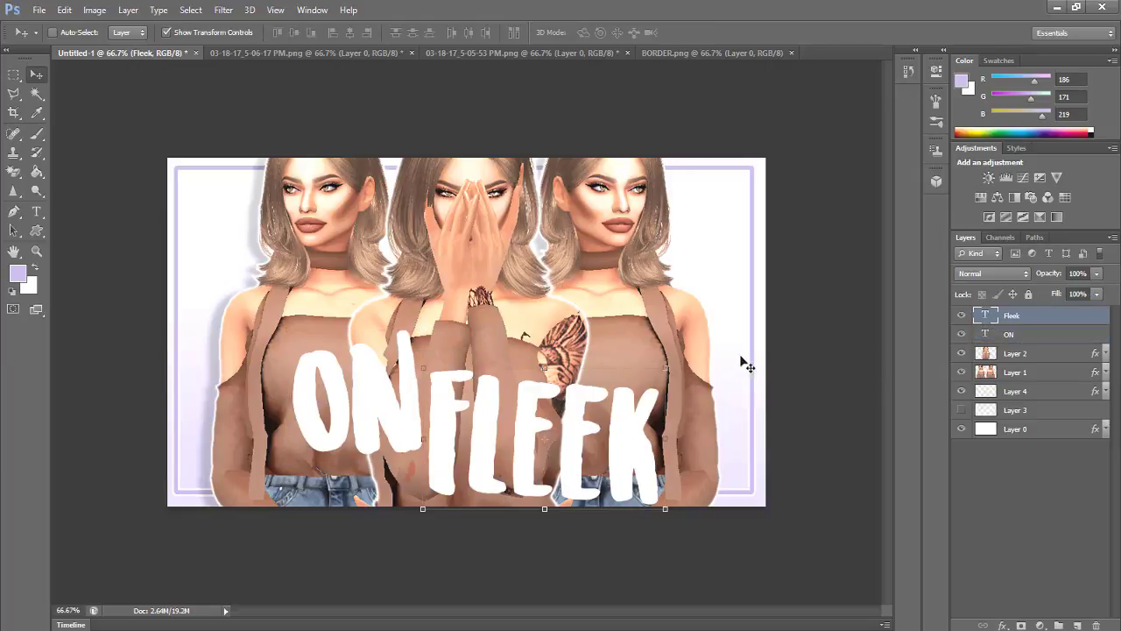
left_click(1050, 339)
left_click(405, 411)
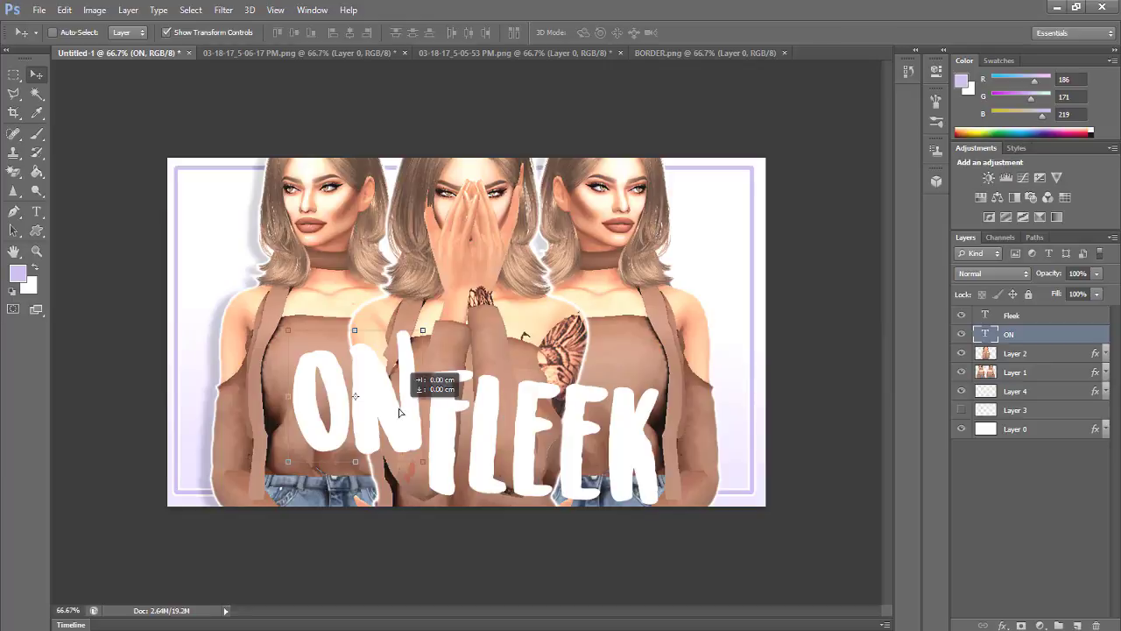
left_click(1038, 358)
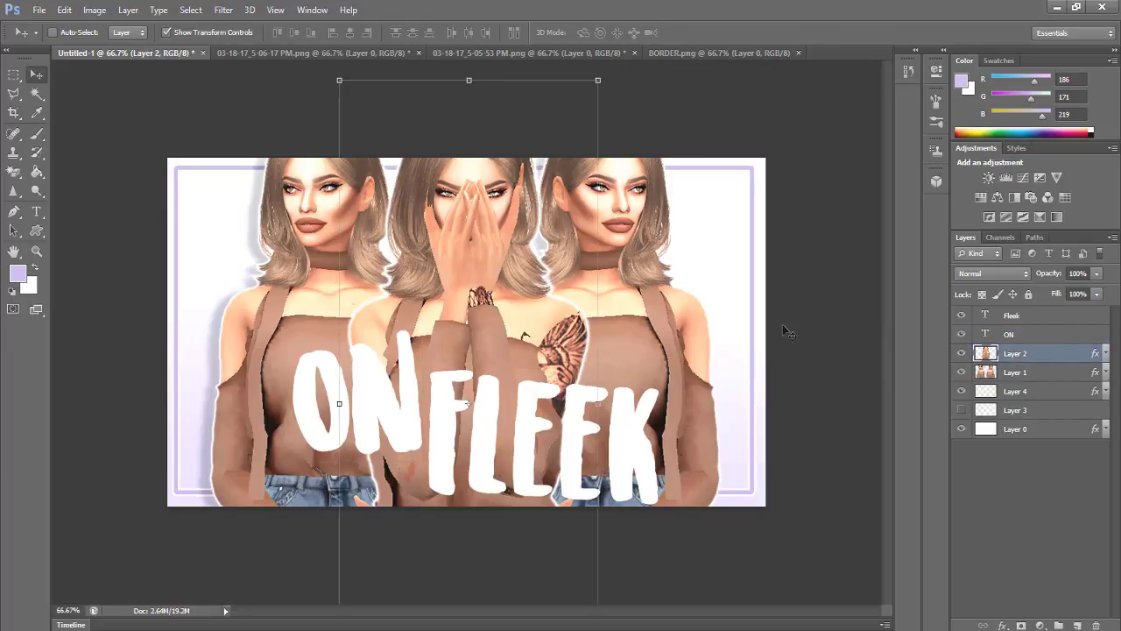
left_click(1034, 373)
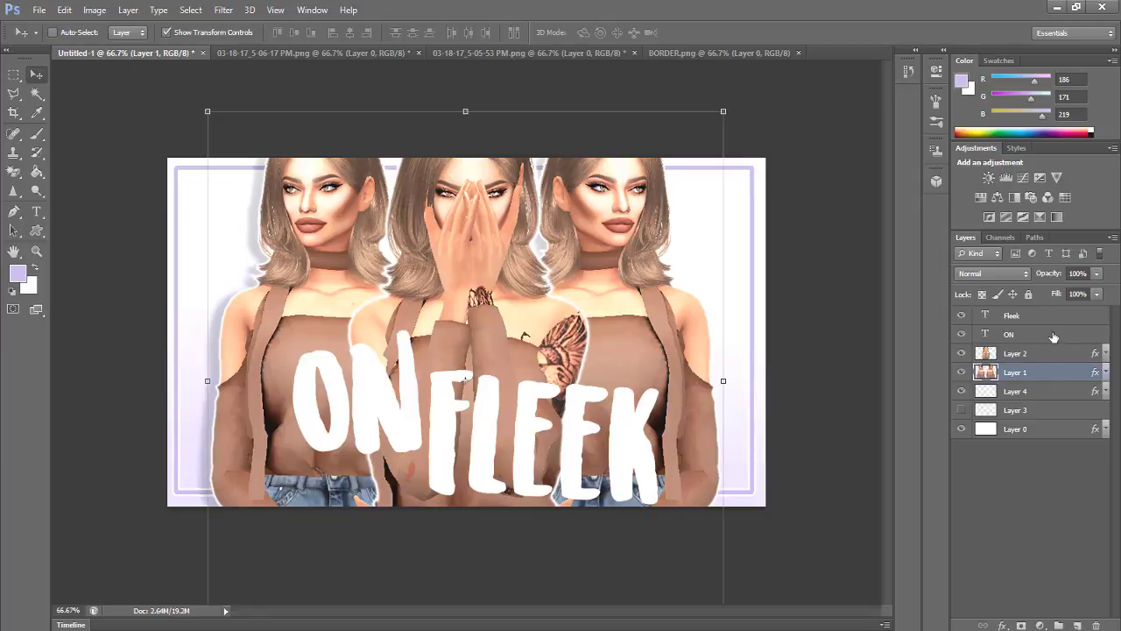
Add a 3 px black outside stroke to the "ON" text layer
left_click(1054, 336)
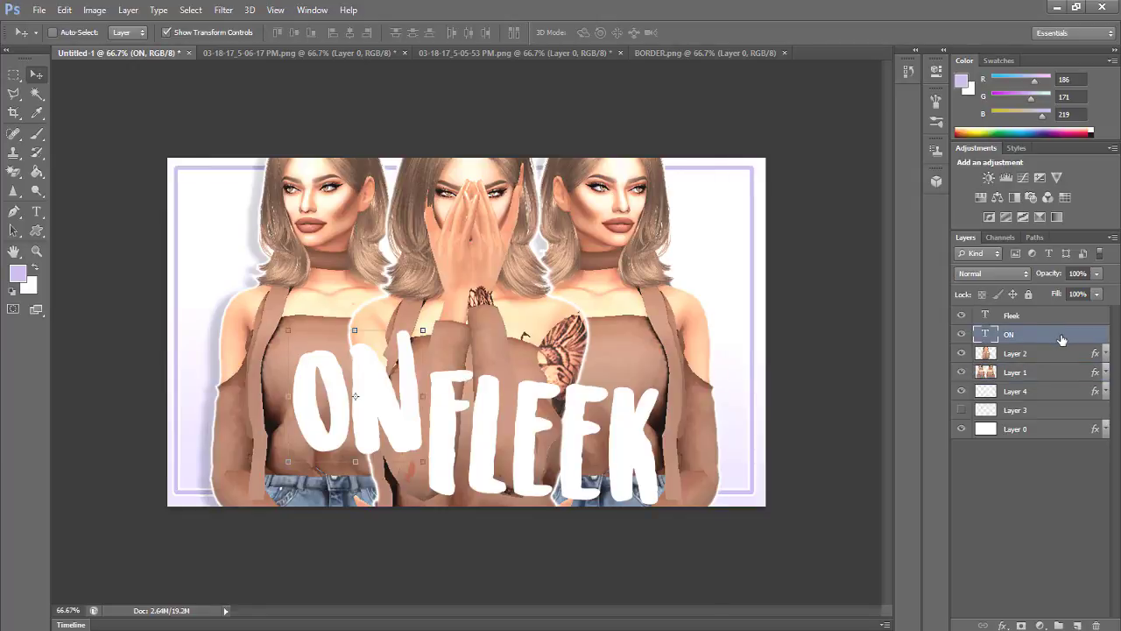
double_click(1034, 333)
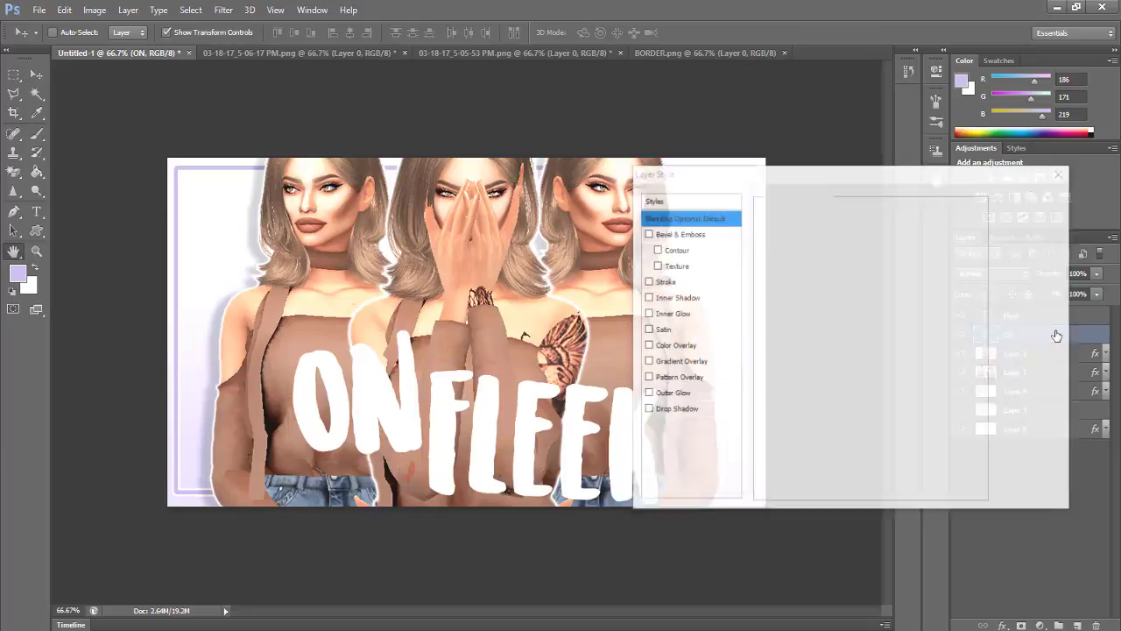
left_click(647, 281)
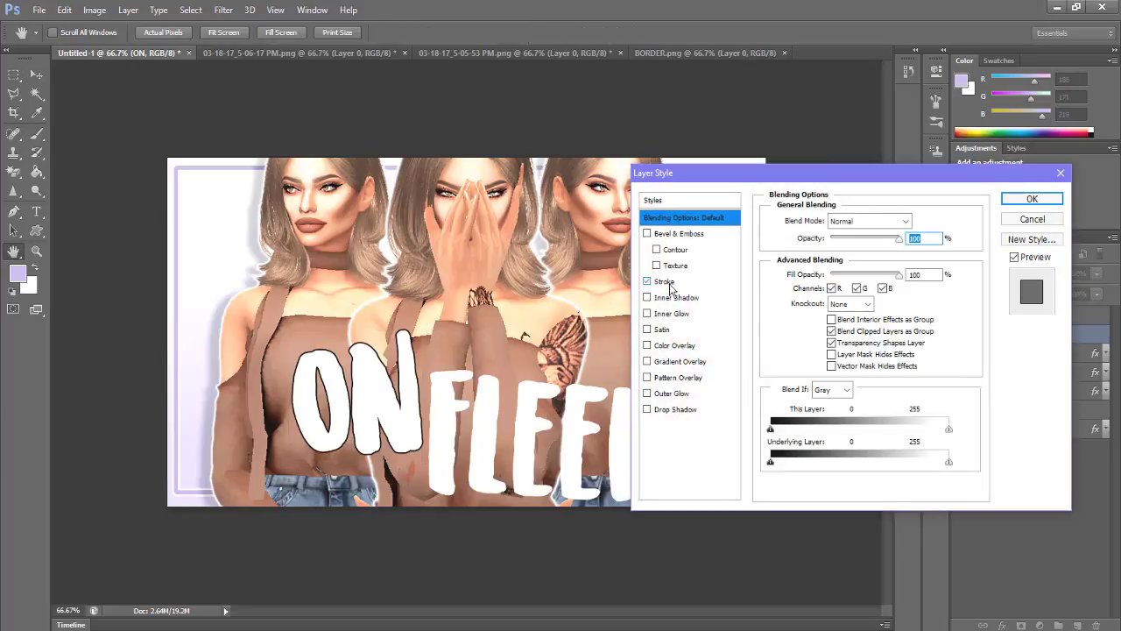
left_click(666, 281)
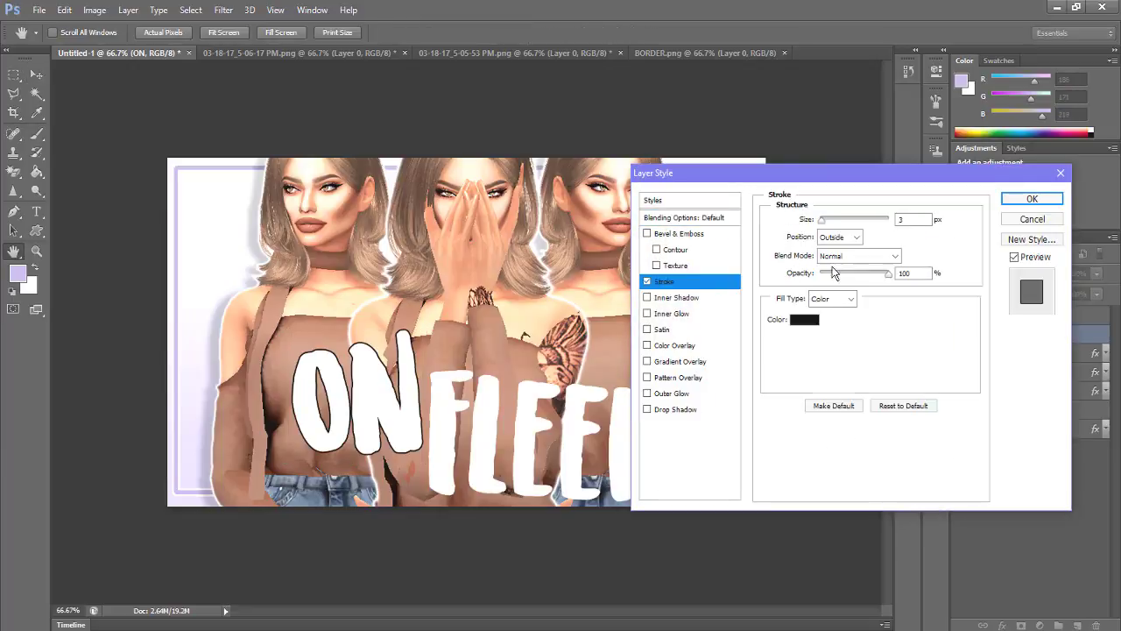
Add a linear gradient overlay to the "ON" text, running from light blue #b4cde5 to white
left_click(648, 361)
left_click(671, 361)
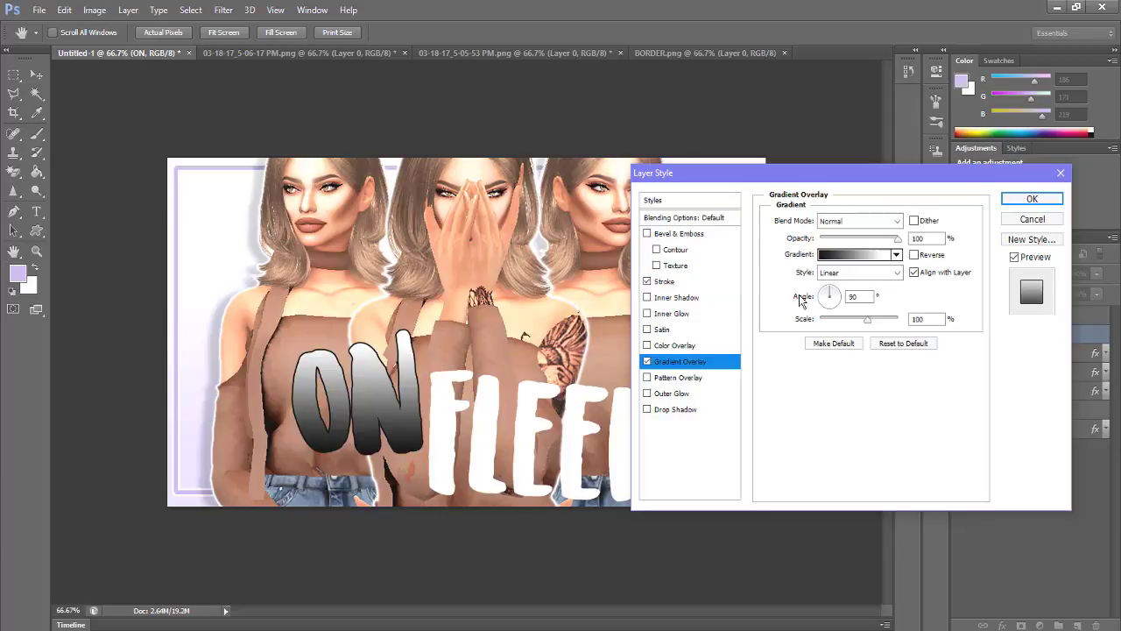
left_click(861, 254)
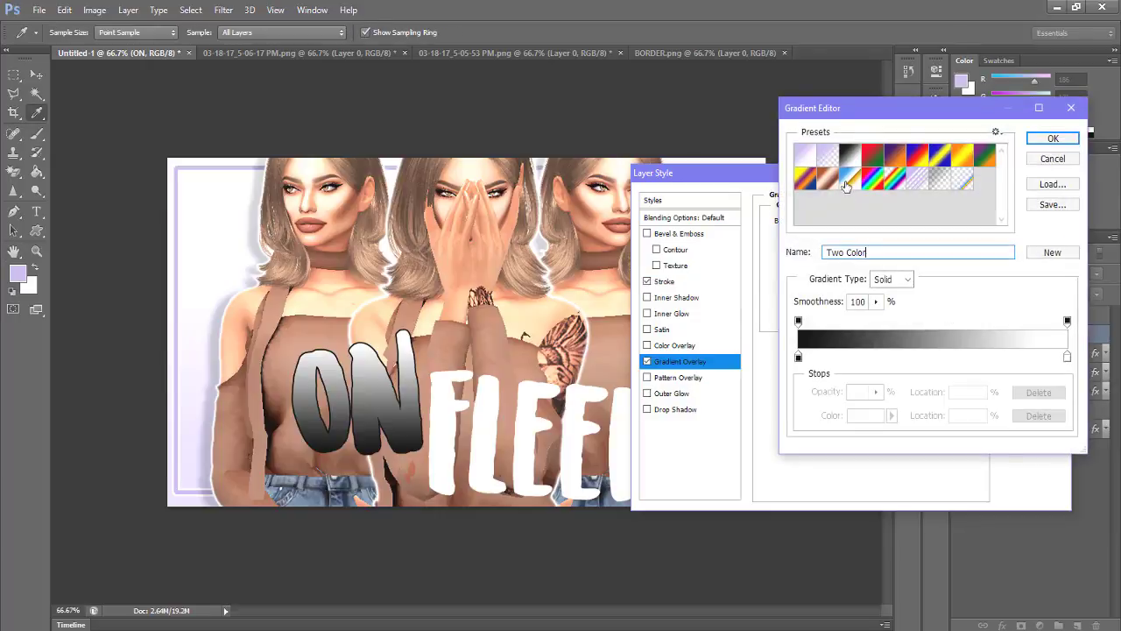
left_click(1054, 140)
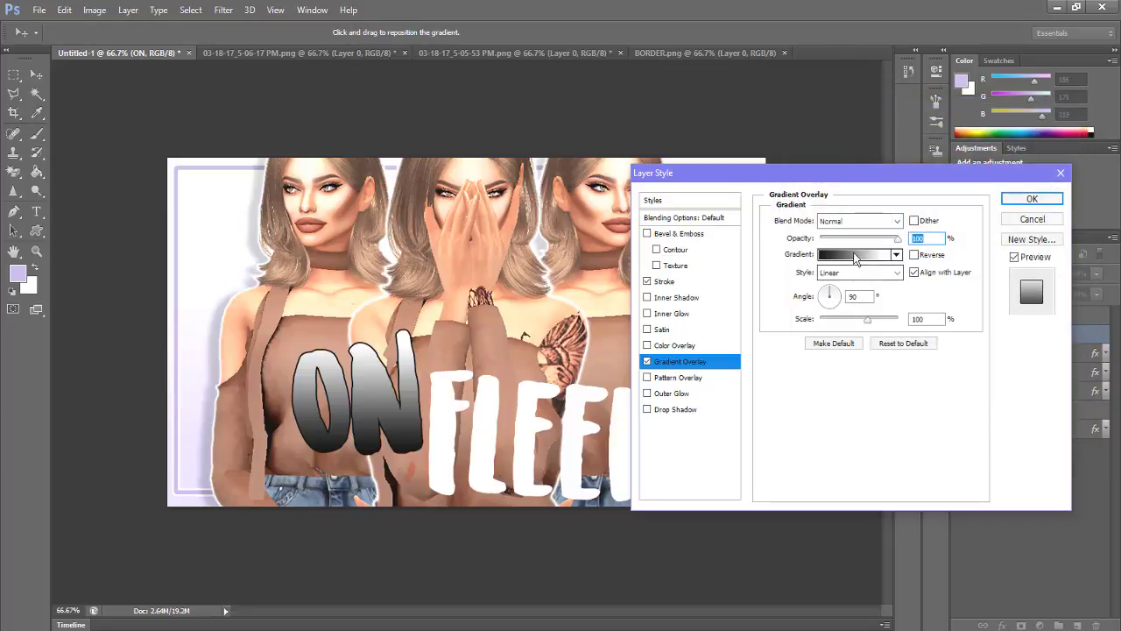
left_click(861, 259)
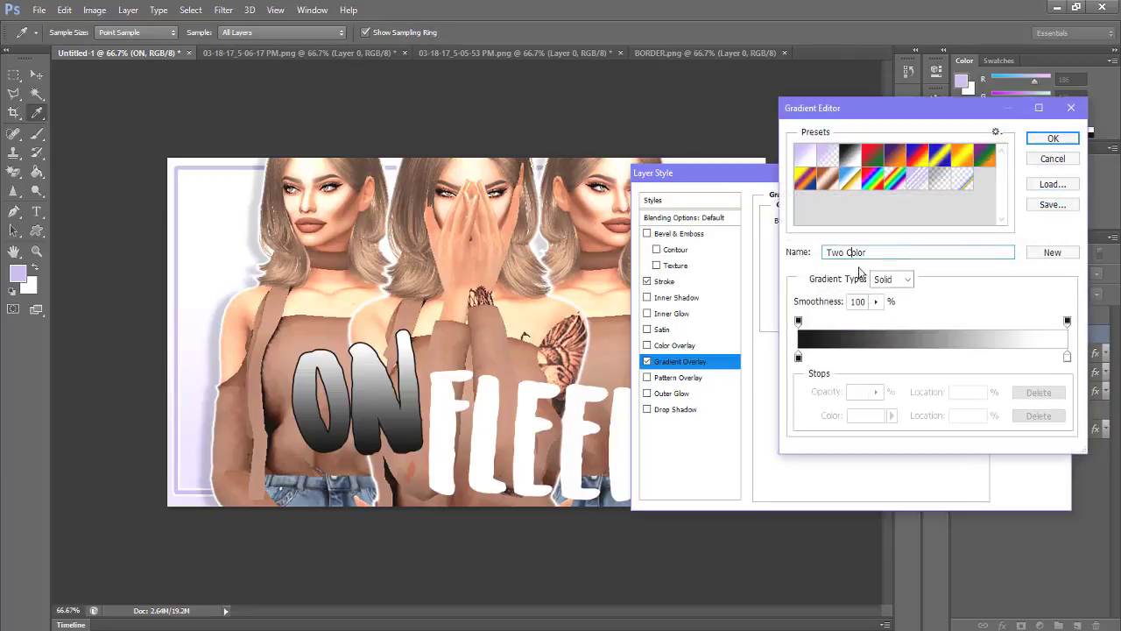
left_click(798, 357)
double_click(798, 357)
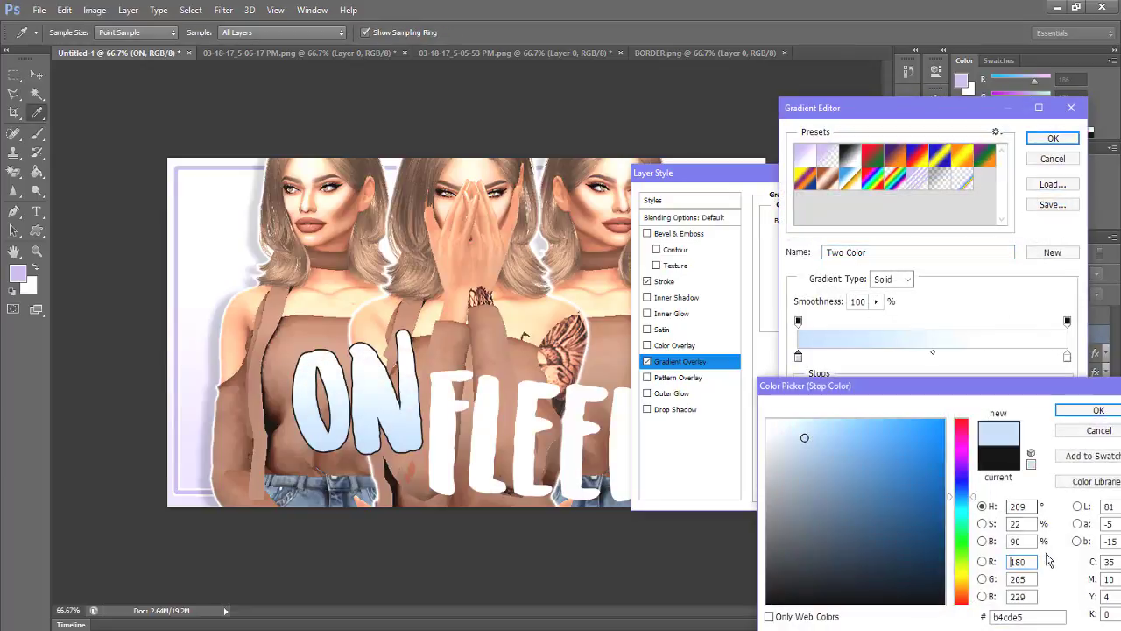
left_click_drag(1023, 616, 944, 591)
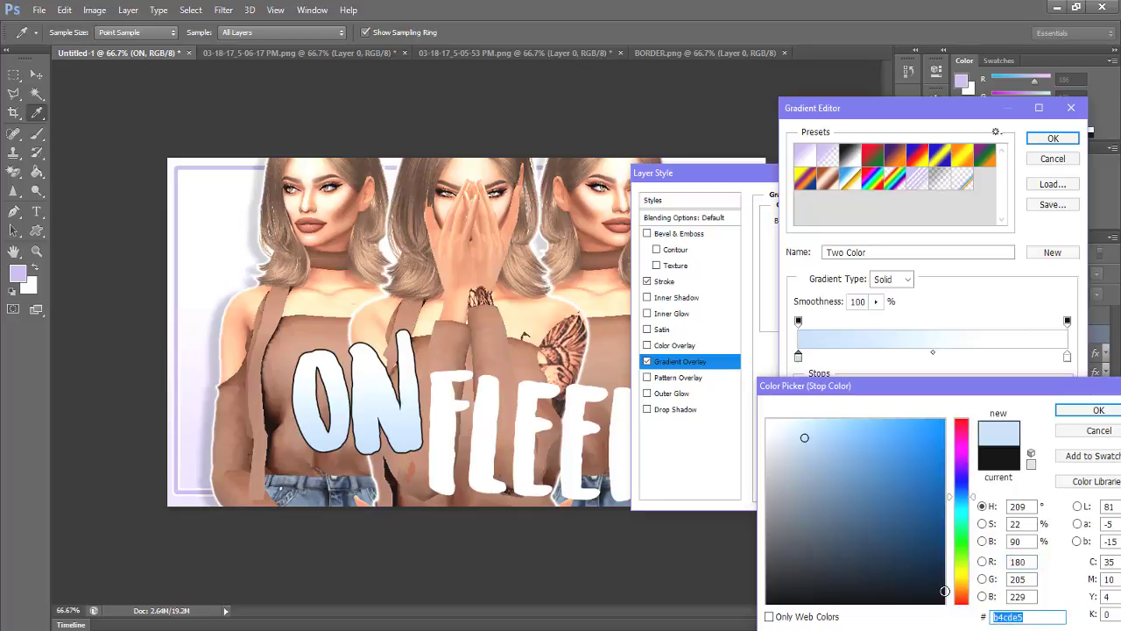
left_click(1062, 408)
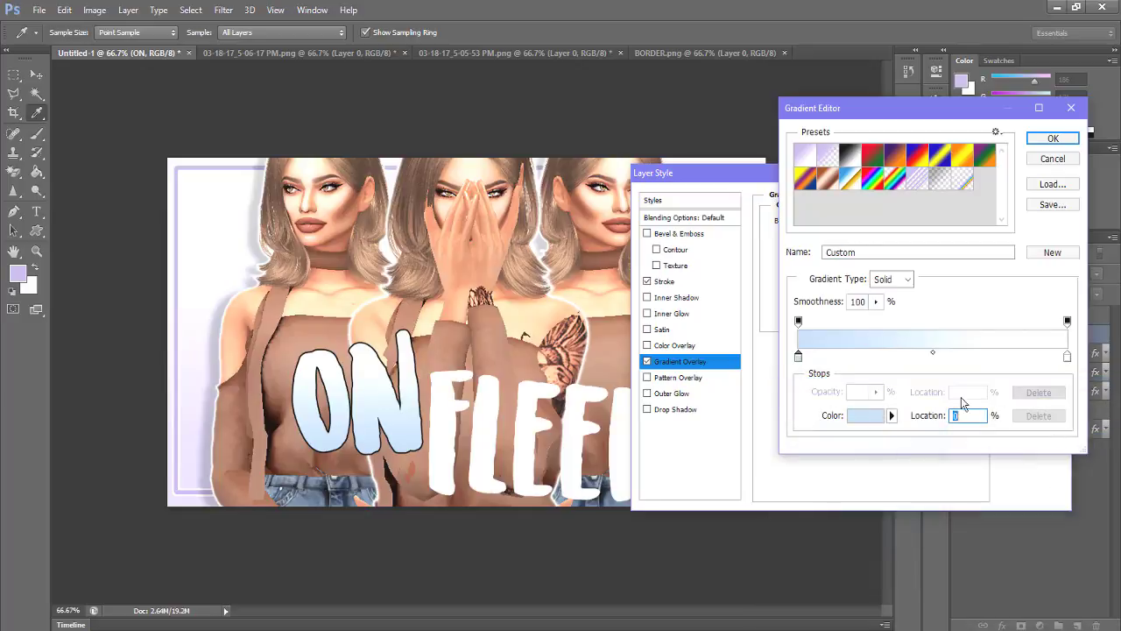
left_click(1052, 141)
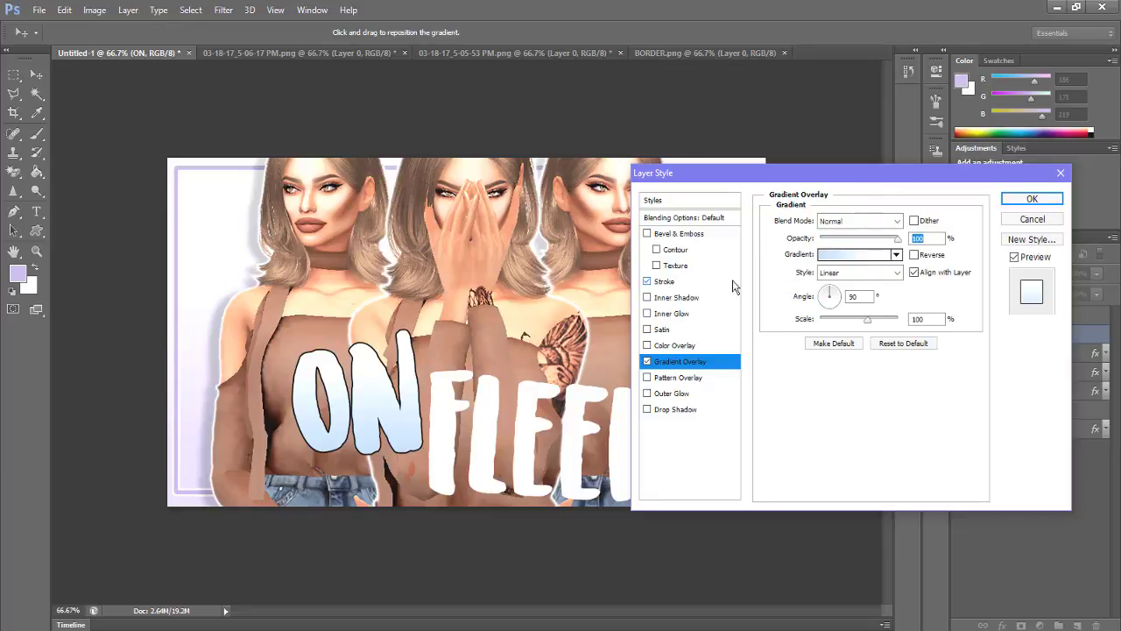
Change the stroke colour of the "ON" text to white
left_click(665, 281)
left_click(800, 321)
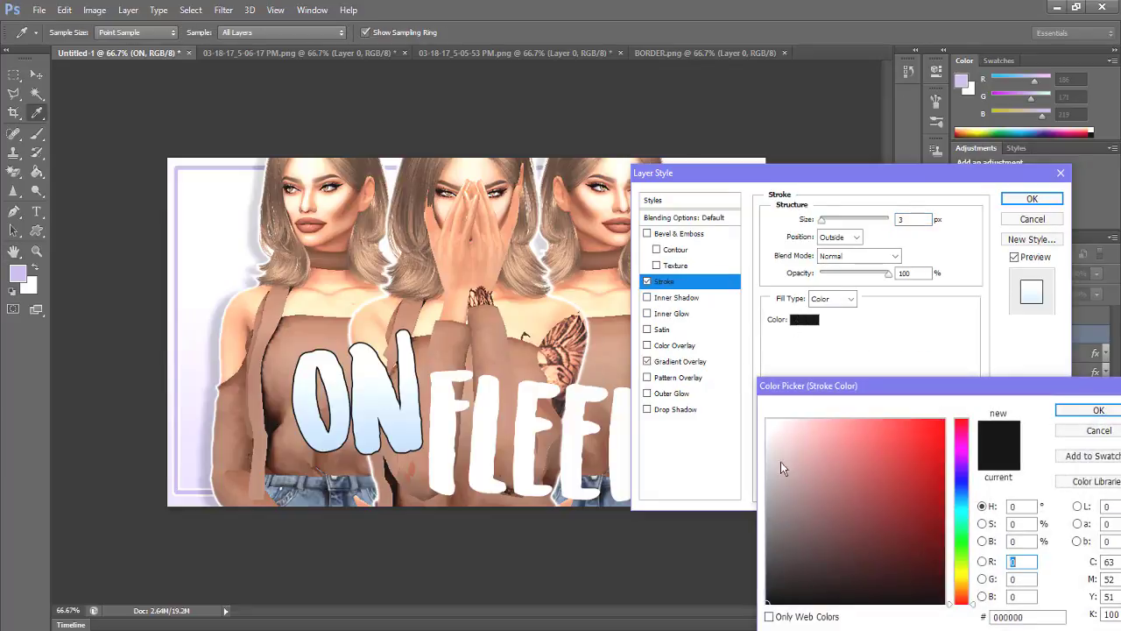
left_click_drag(781, 461, 623, 371)
key("Return")
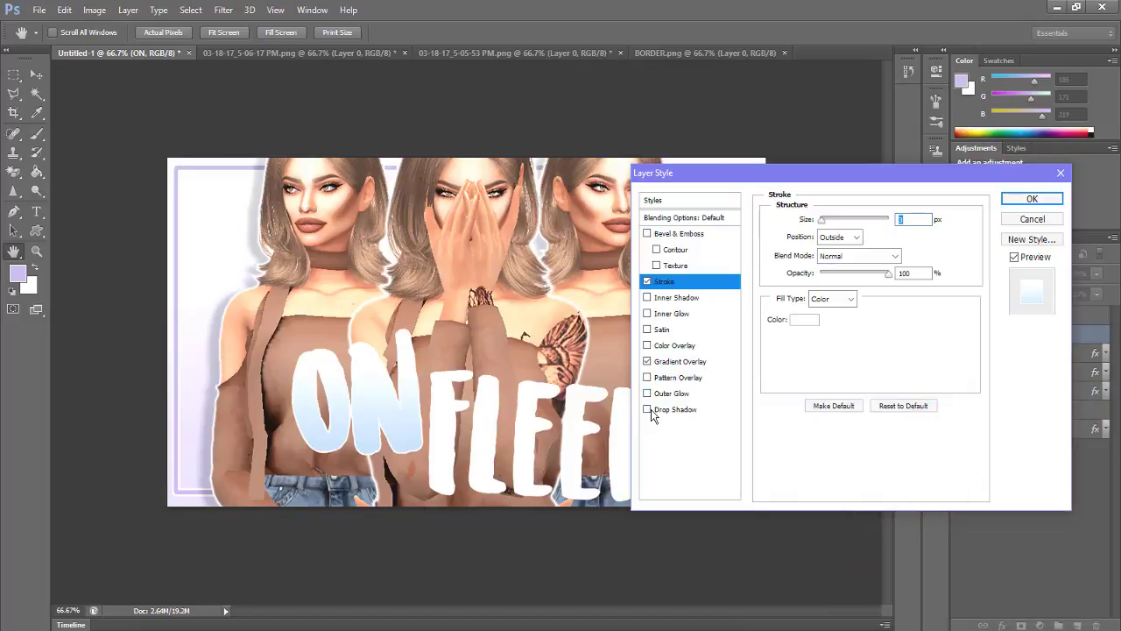
Add a drop shadow to the "ON" text with about 62% opacity, 13 px distance and 6 px size
left_click(648, 409)
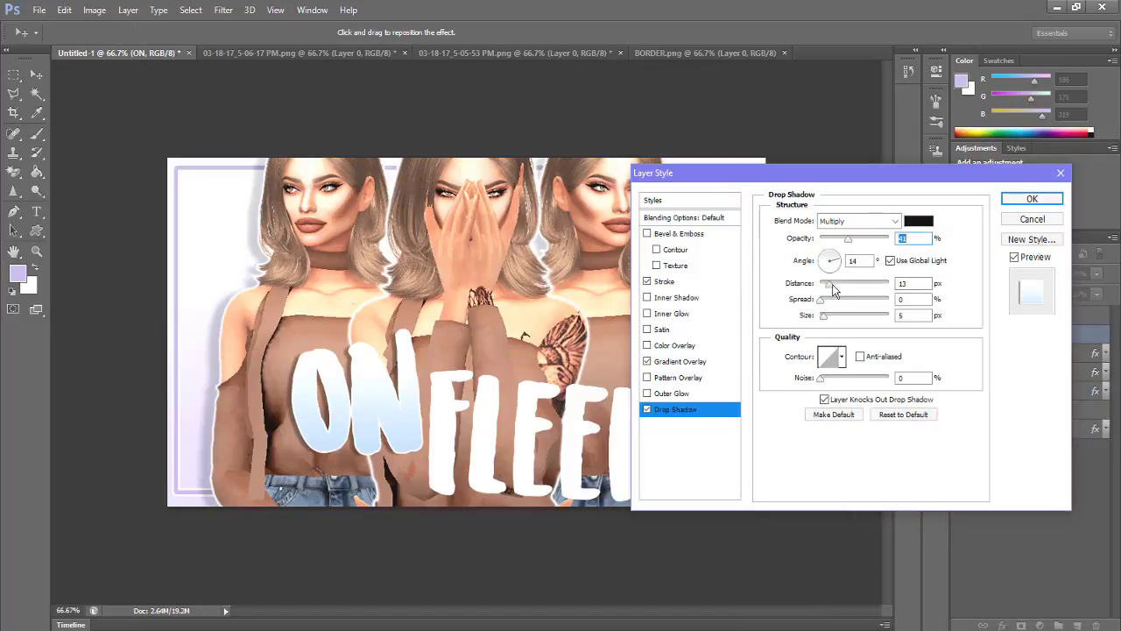
mouse_move(823, 307)
left_mouse_down()
mouse_move(836, 319)
mouse_move(824, 317)
left_mouse_up()
left_click_drag(848, 239, 863, 240)
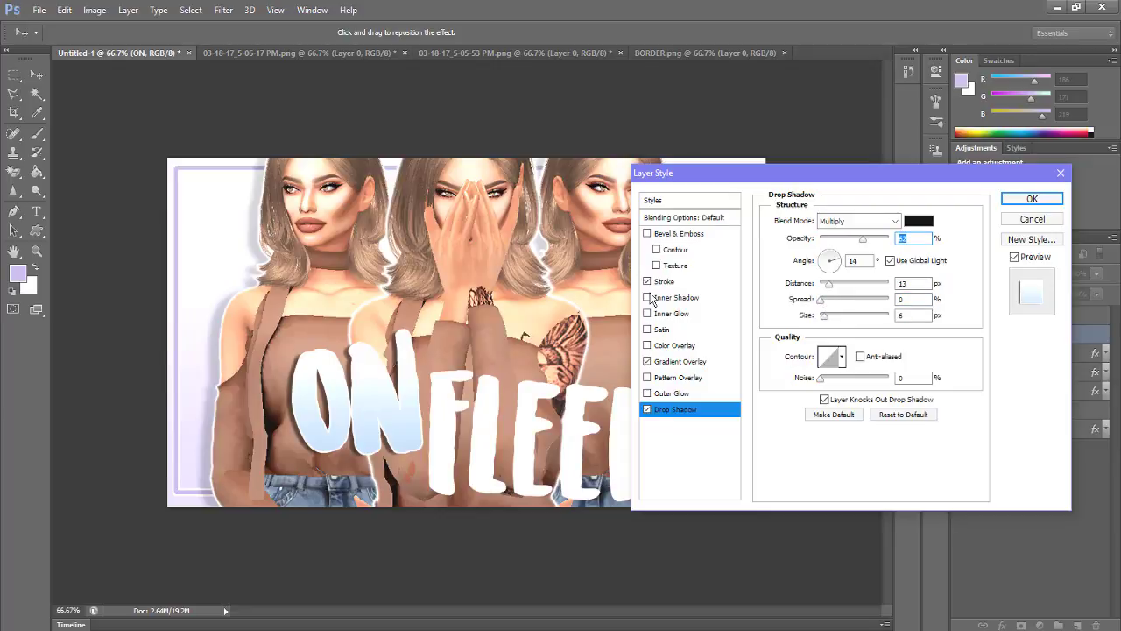
Add a blue inner shadow to the "ON" text with 64% opacity, 5 px distance and 7 px size, and apply the layer style
left_click(647, 298)
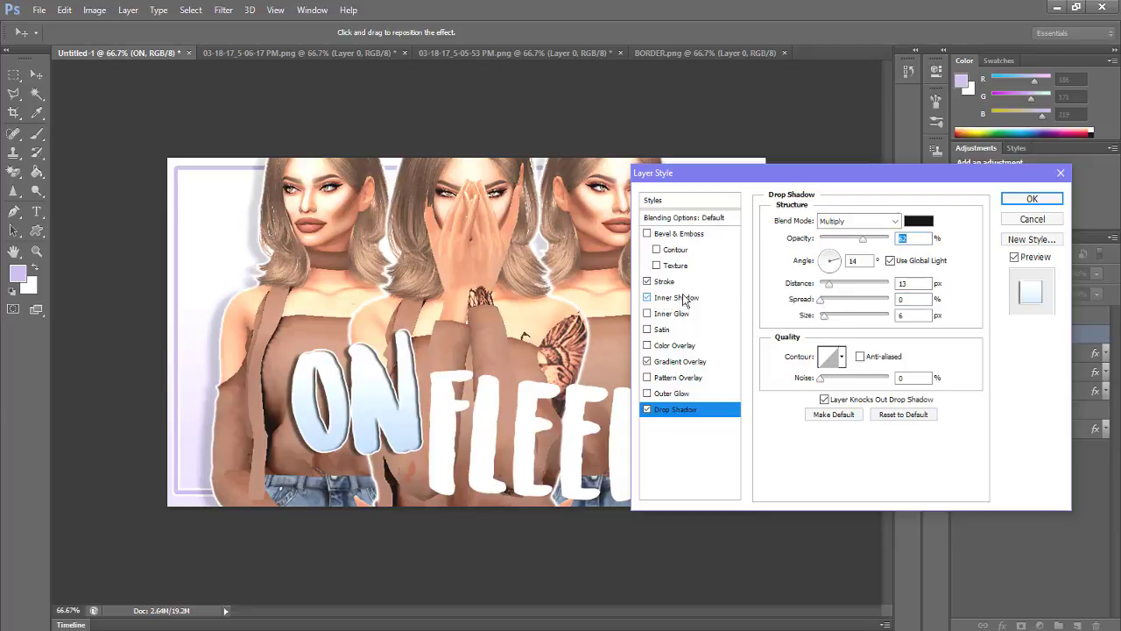
left_click(682, 298)
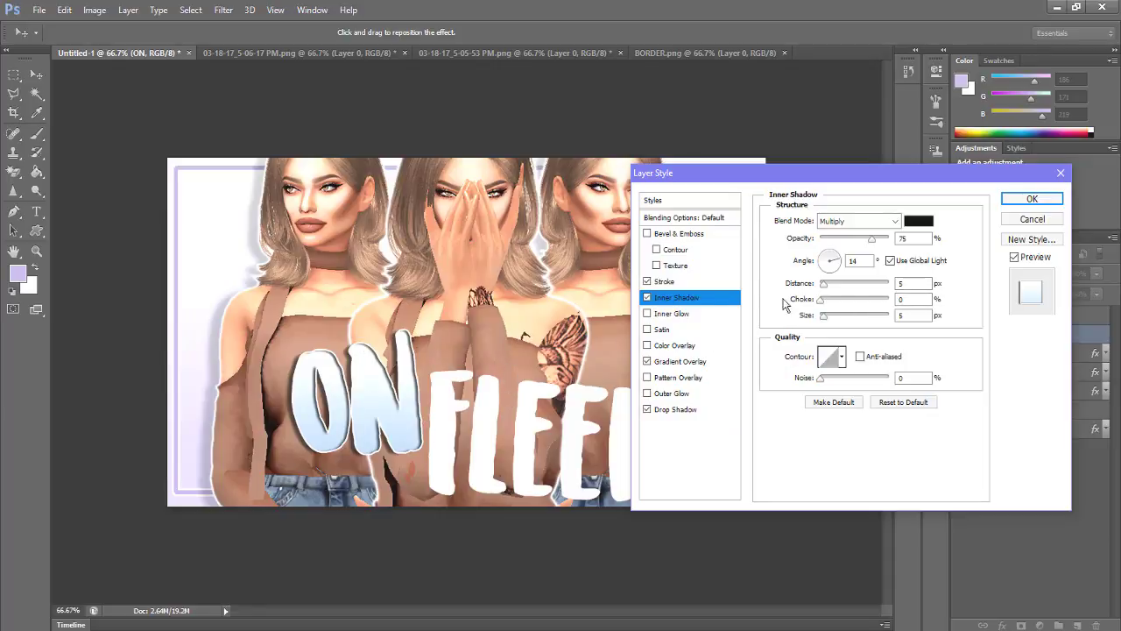
mouse_move(871, 247)
left_mouse_down()
mouse_move(848, 238)
mouse_move(876, 238)
mouse_move(854, 241)
mouse_move(865, 238)
left_mouse_up()
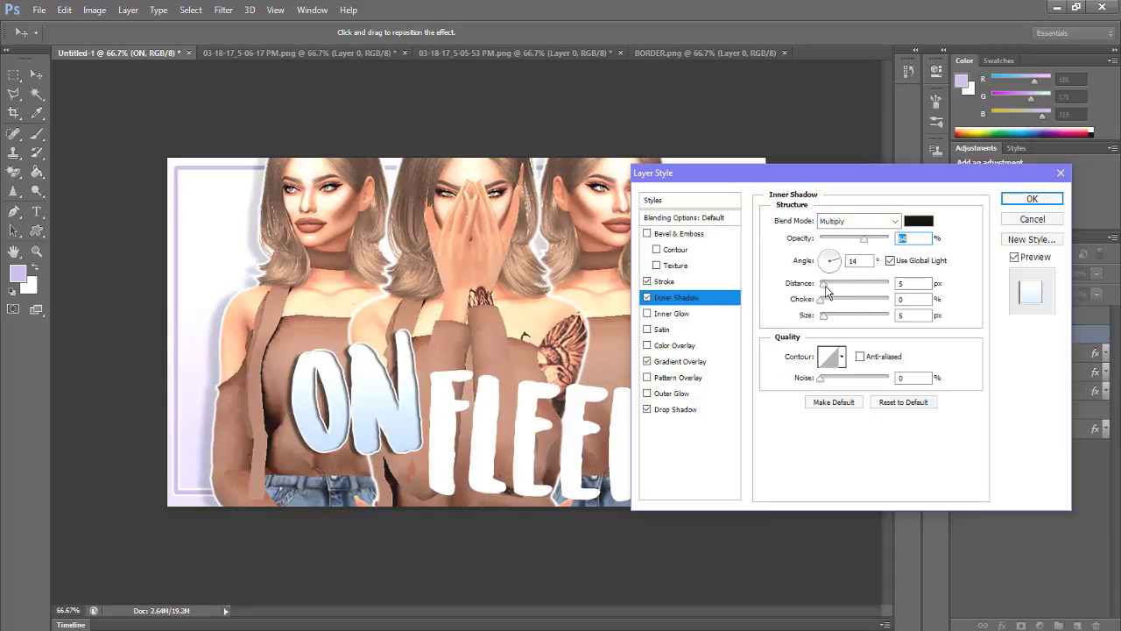
left_click_drag(829, 321, 825, 321)
left_click(916, 221)
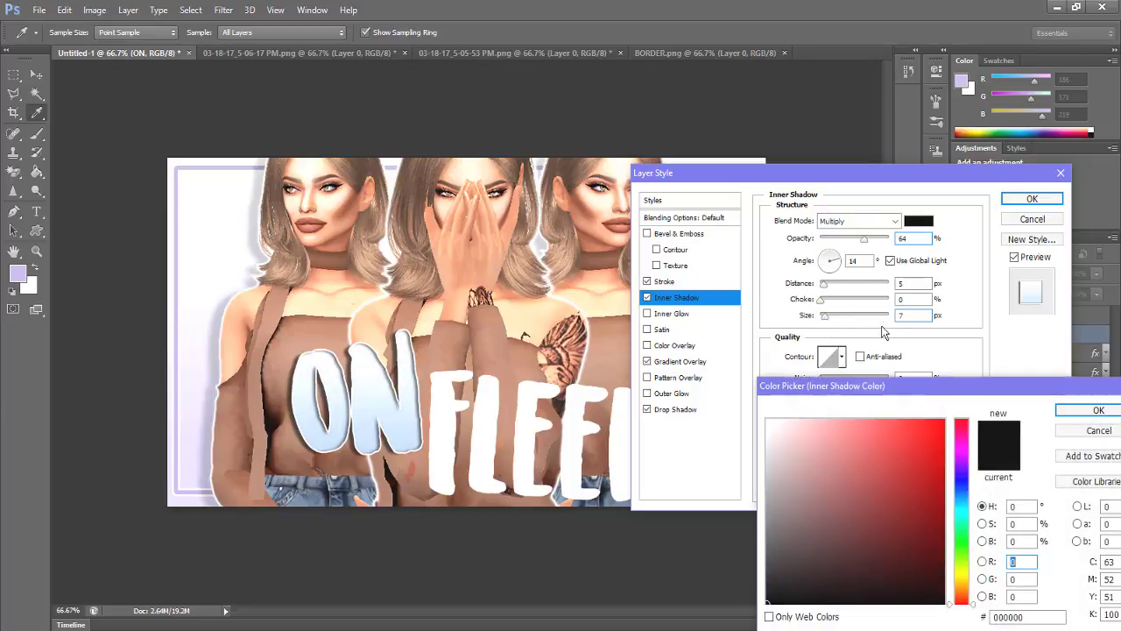
left_click(961, 495)
left_click_drag(823, 449, 846, 449)
key("Return")
key("Return")
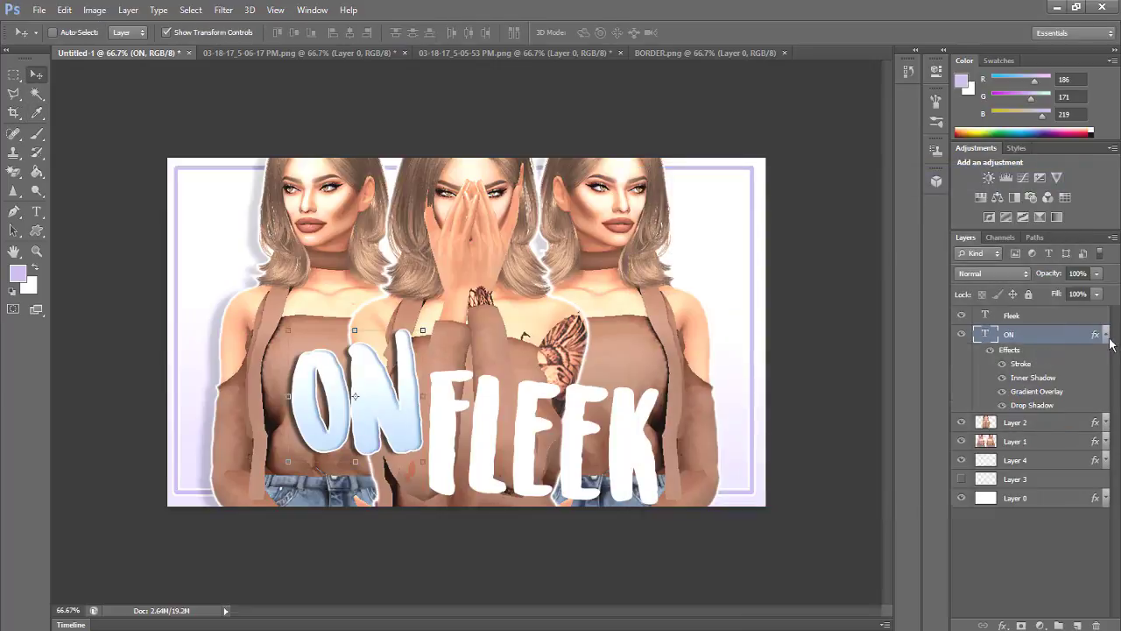
Copy the layer style of the "ON" text layer onto the "Fleek" text layer and collapse both effects lists
left_click(1106, 336)
double_click(1007, 315)
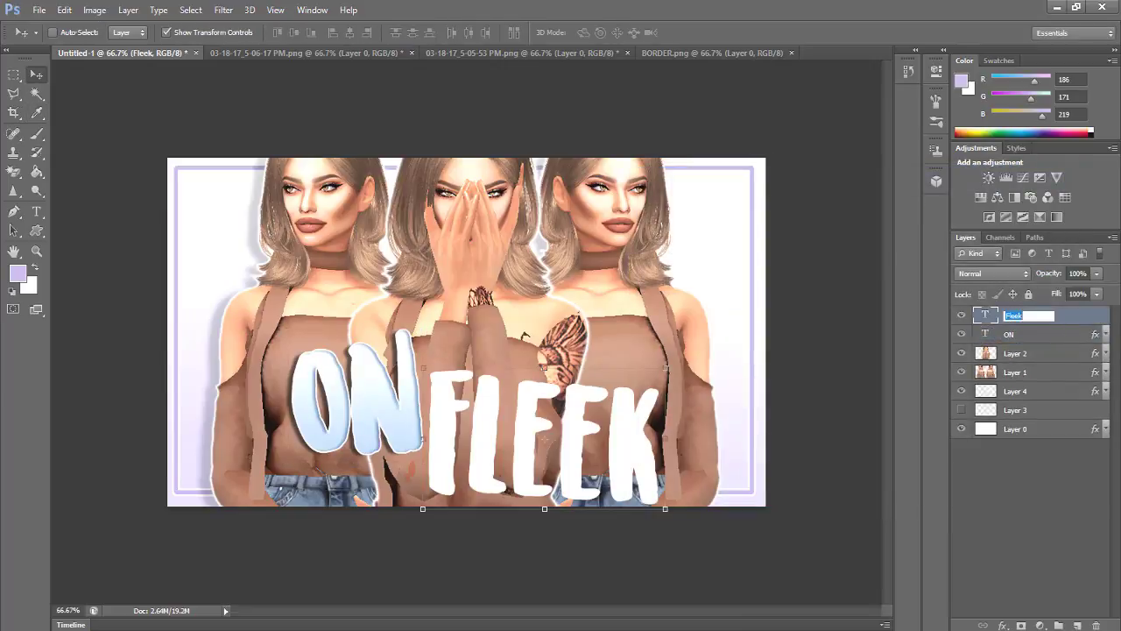
left_click(1067, 317)
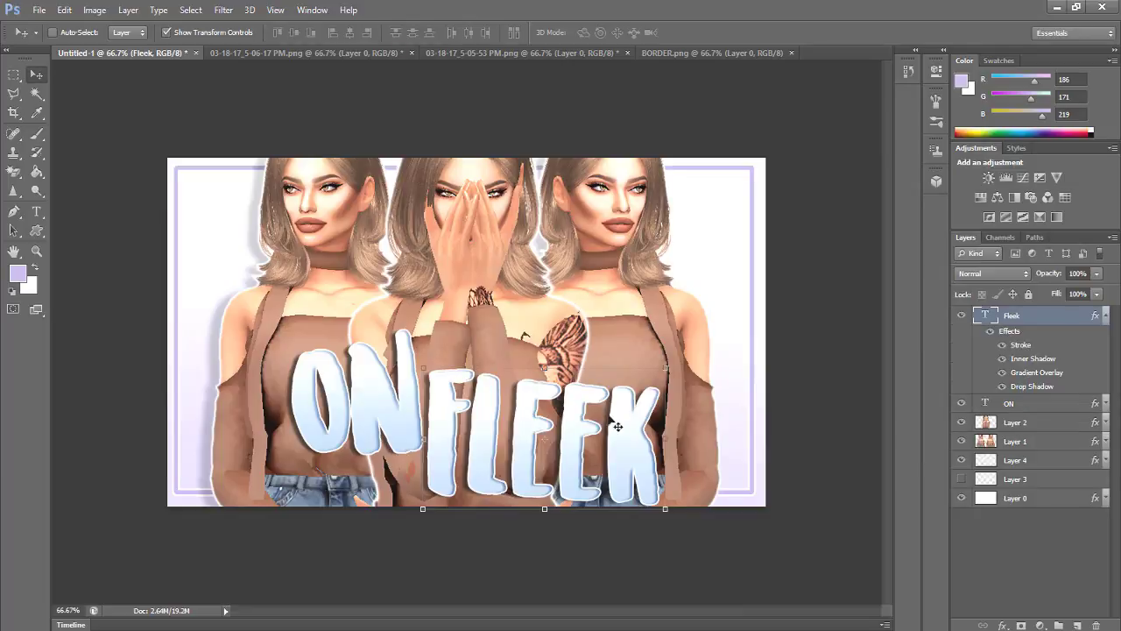
left_click(1104, 317)
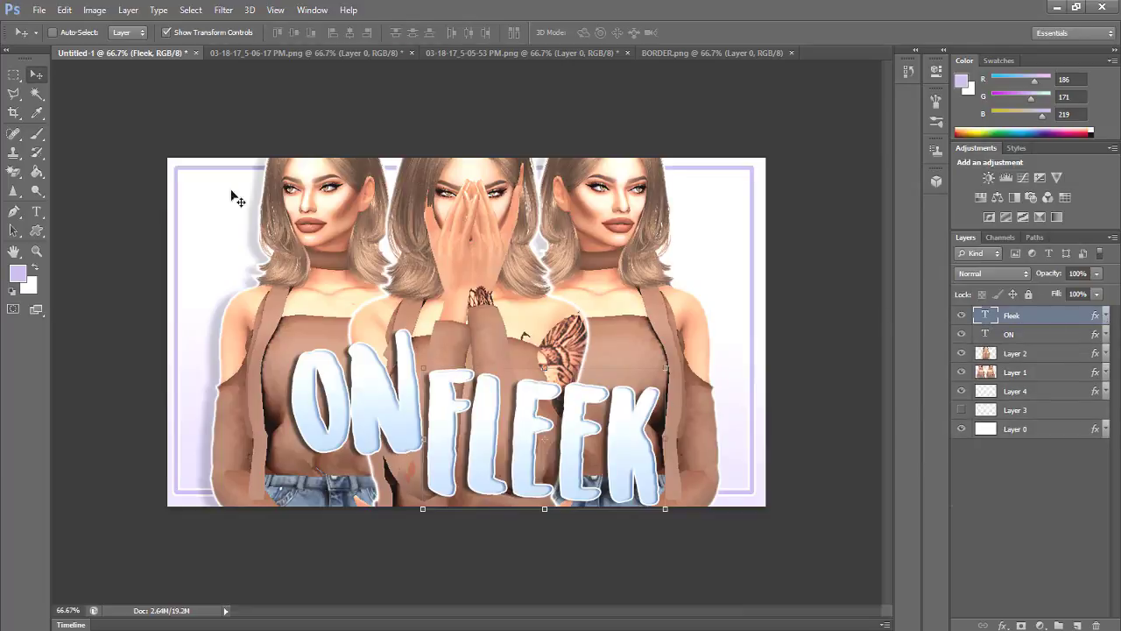
Shift the "ON" text right towards "Fleek" and move the "Fleek" text slightly left so the two words overlap
left_click(1044, 340)
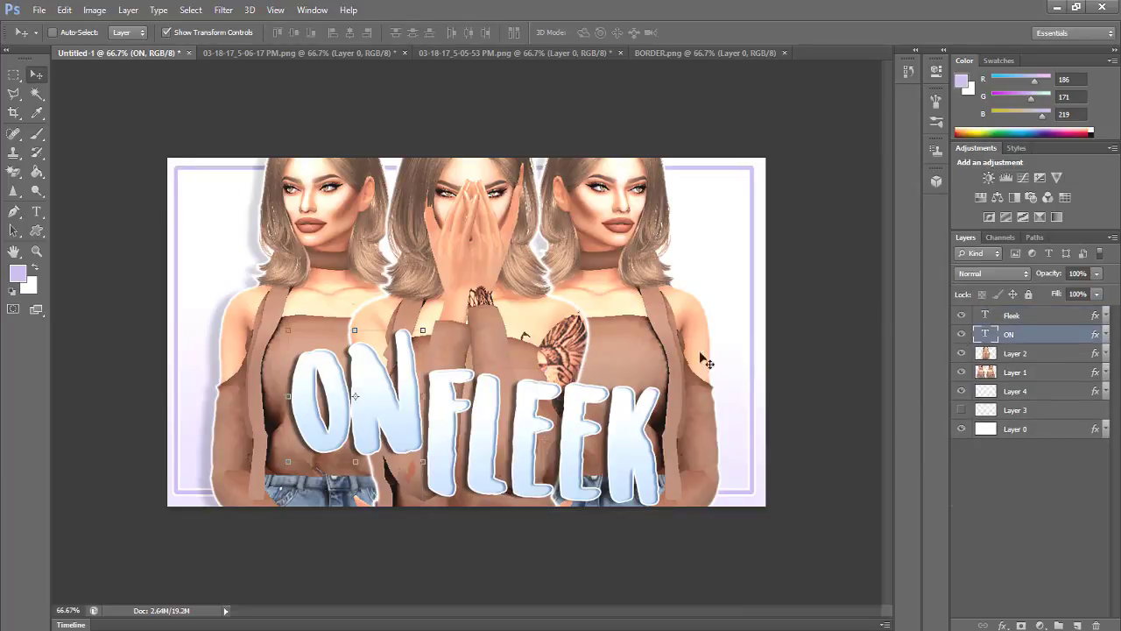
left_click_drag(387, 403, 410, 406)
left_click(1018, 316)
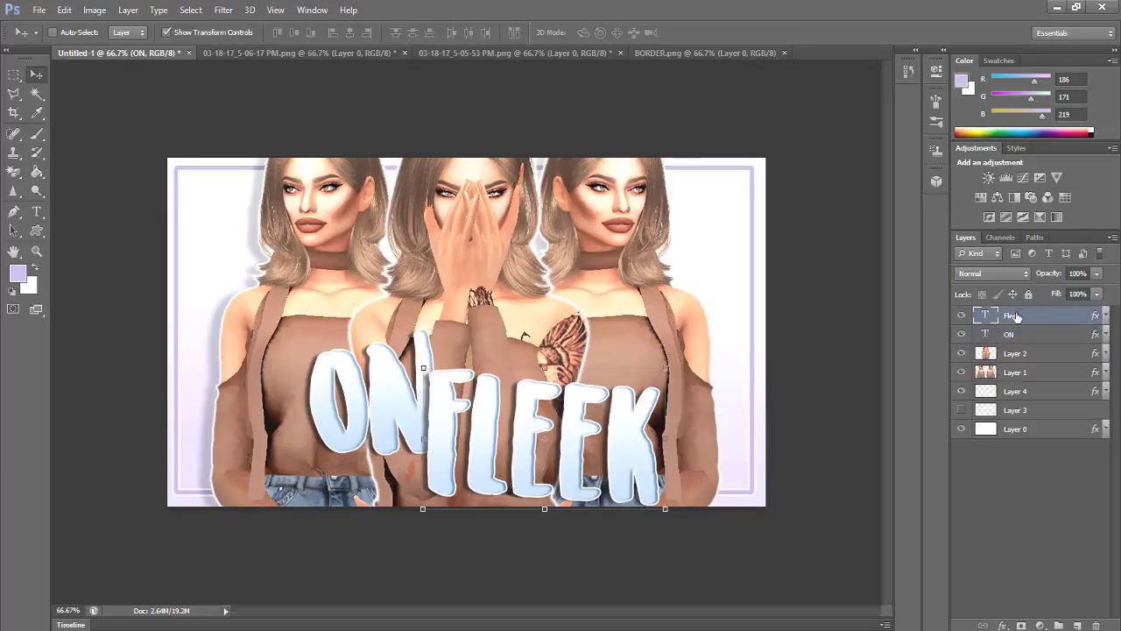
left_click_drag(468, 409, 483, 403)
Nudge the "ON" text back left and slightly down so it only just touches the "F" of "Fleek"
left_click(1026, 335)
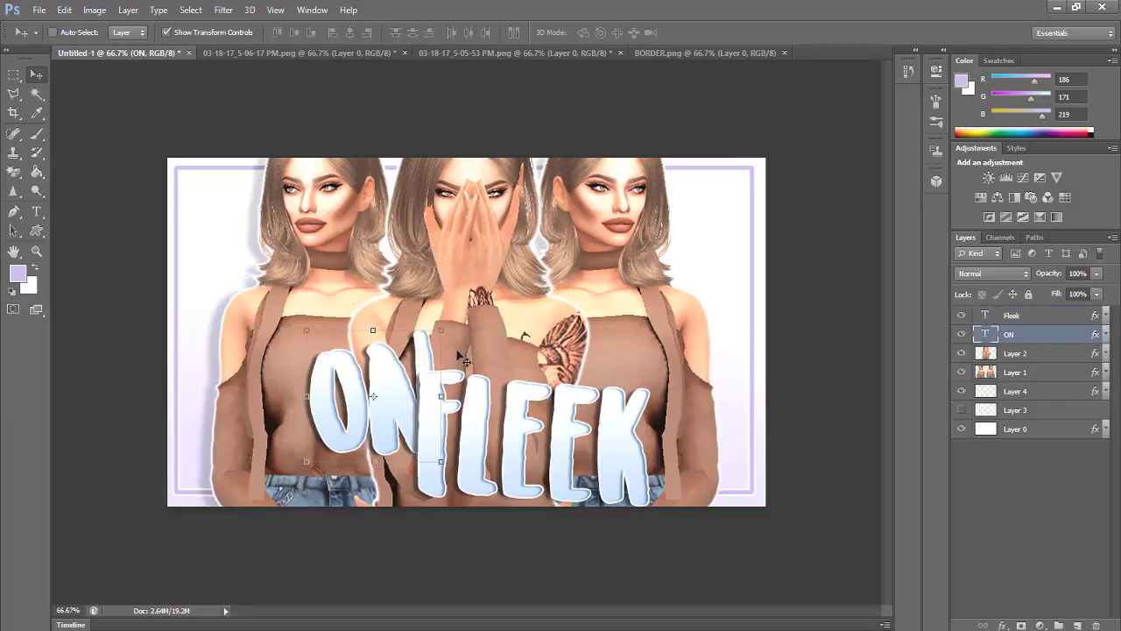
left_click_drag(387, 377, 378, 377)
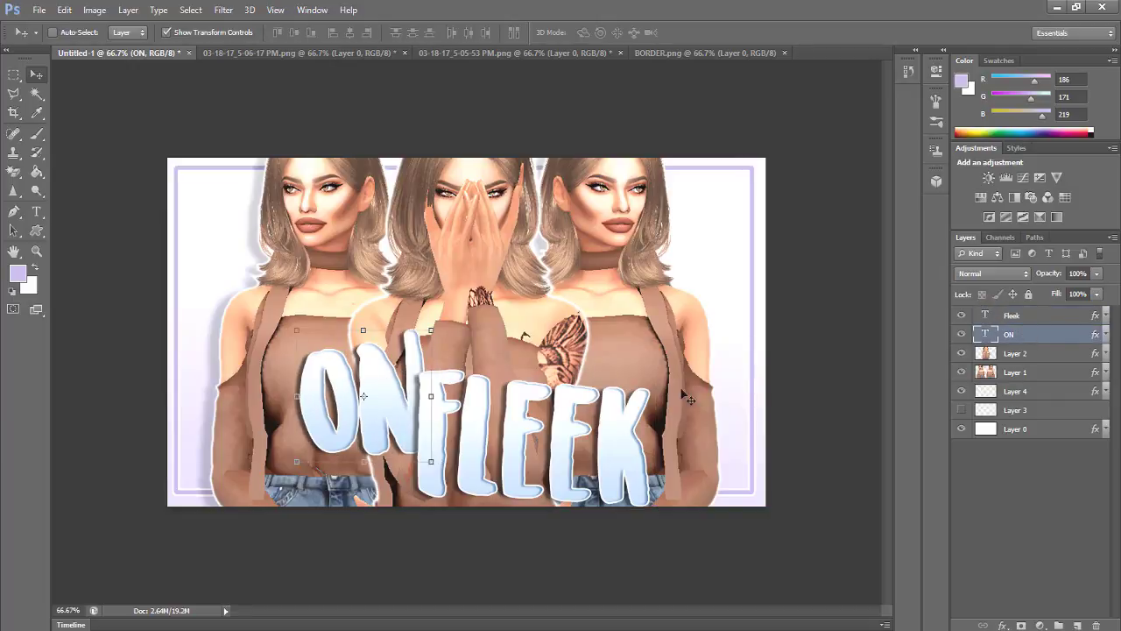
left_click(1042, 434)
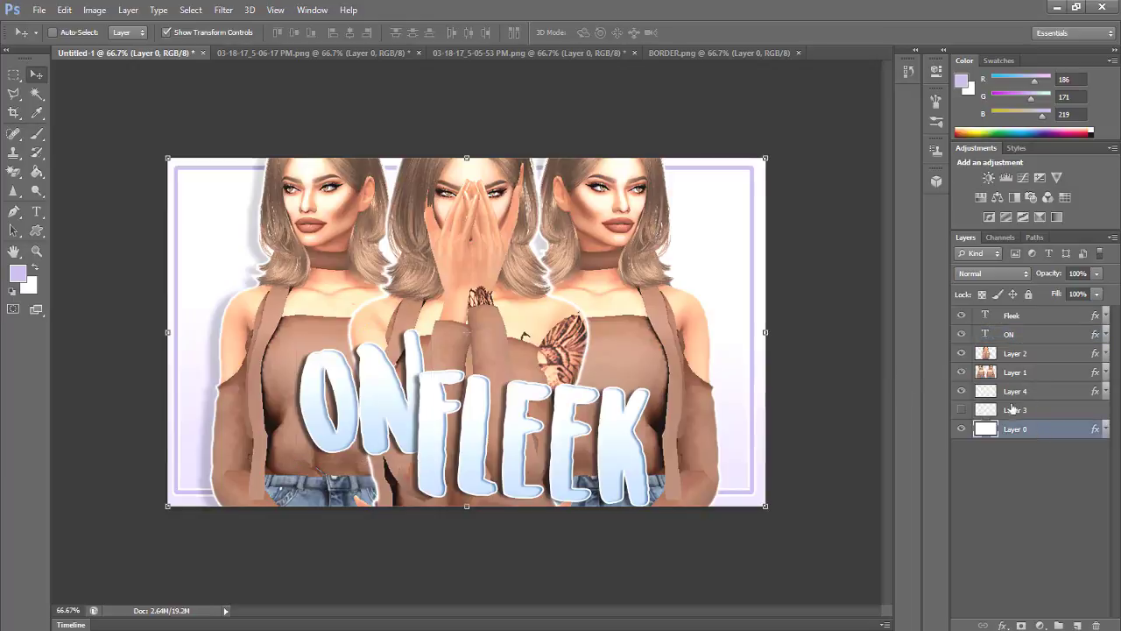
left_click(1021, 335)
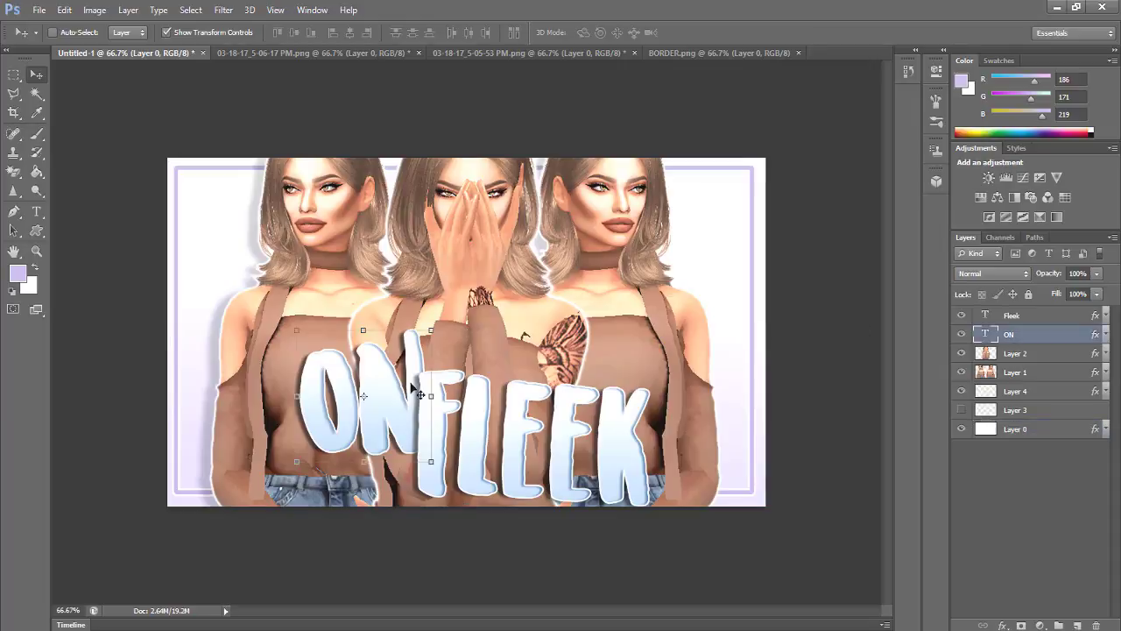
mouse_move(382, 392)
left_mouse_down()
mouse_move(382, 410)
mouse_move(373, 395)
left_mouse_up()
left_click(1036, 432)
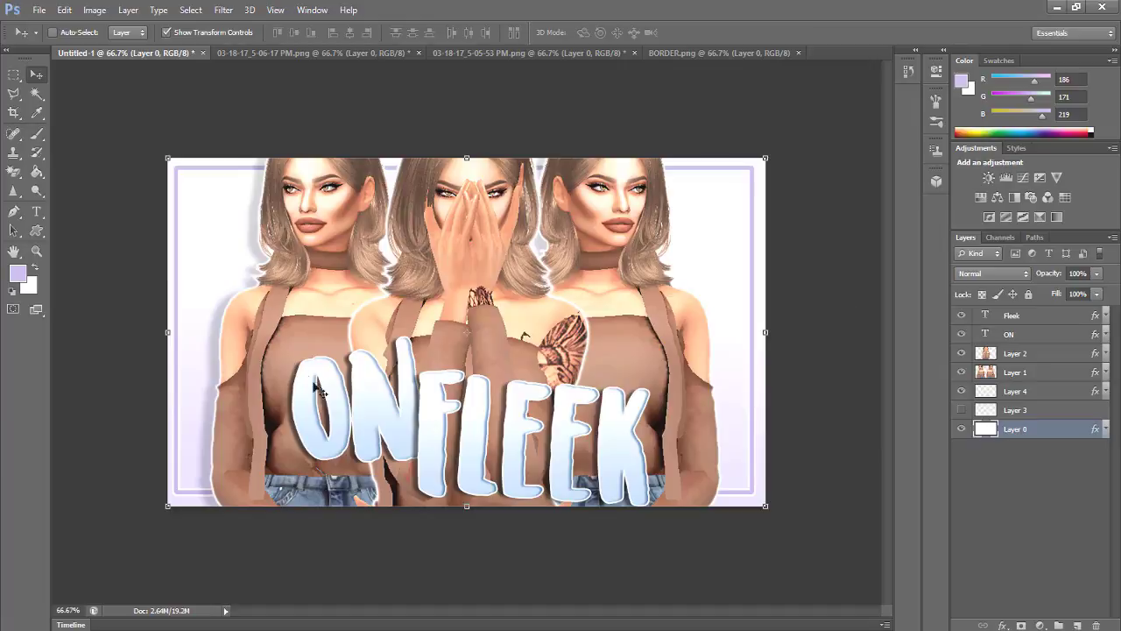
Create a new empty layer above the "Fleek" text layer for detailing the letter "O"
left_click(1084, 314)
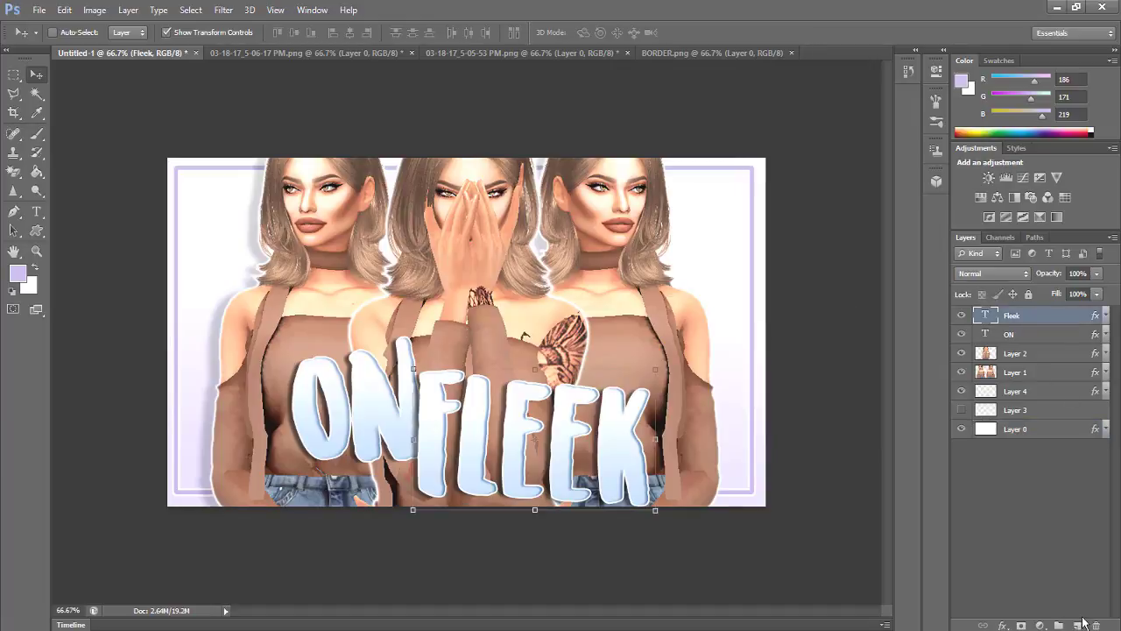
left_click(1079, 623)
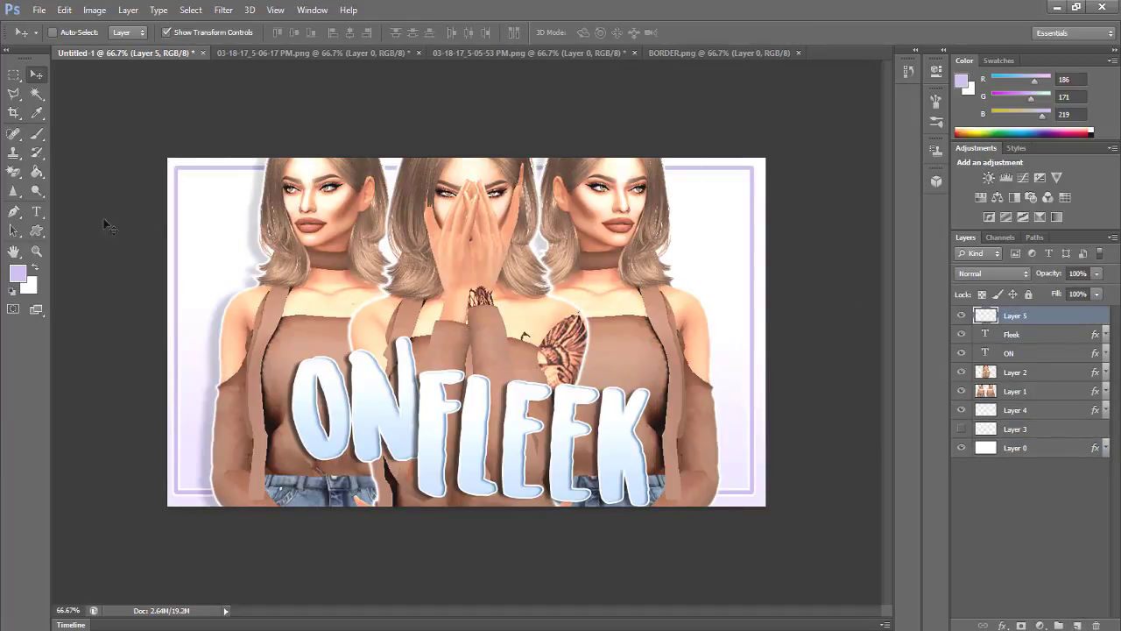
left_click(37, 250)
left_click(293, 342)
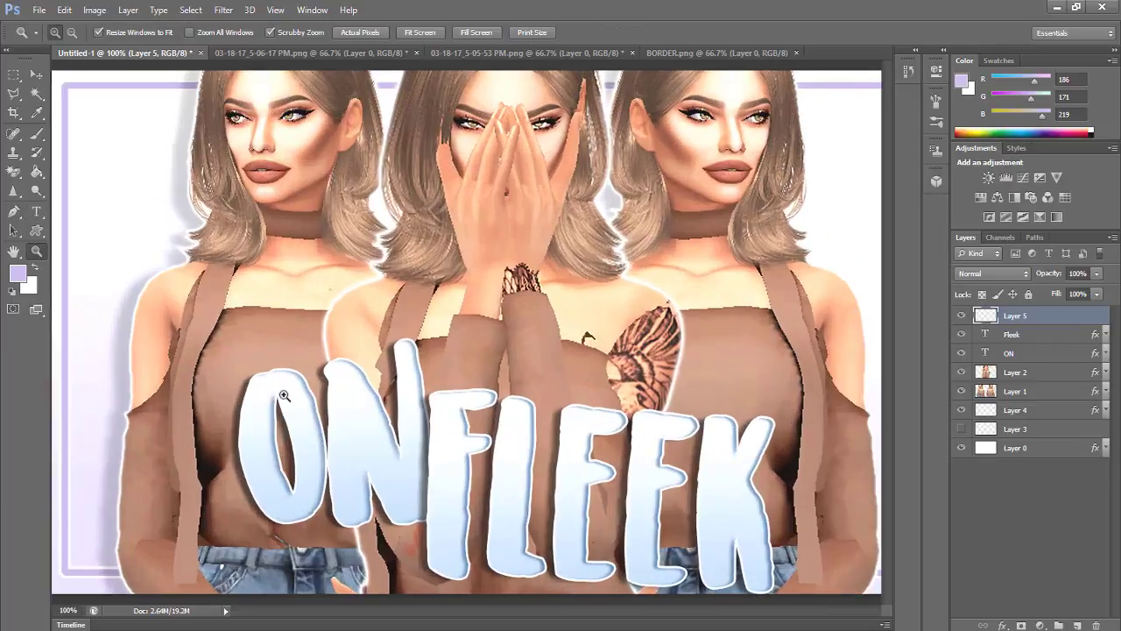
left_click(248, 406)
left_click(248, 408)
left_click(247, 408)
scroll(426, 408, "down", 5)
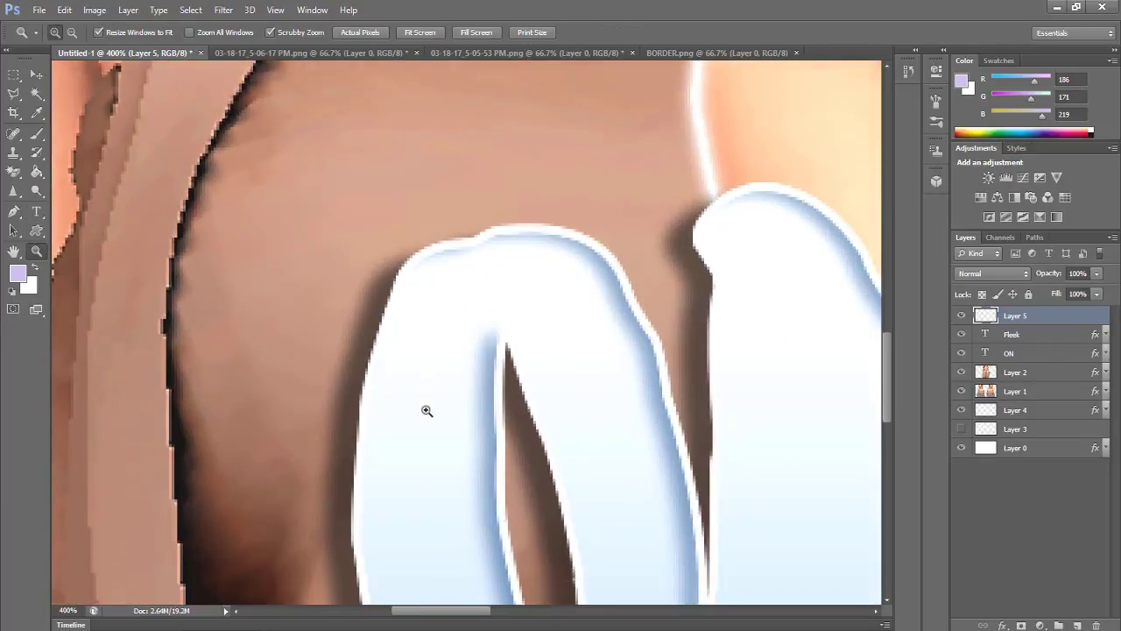
scroll(341, 421, "down", 4)
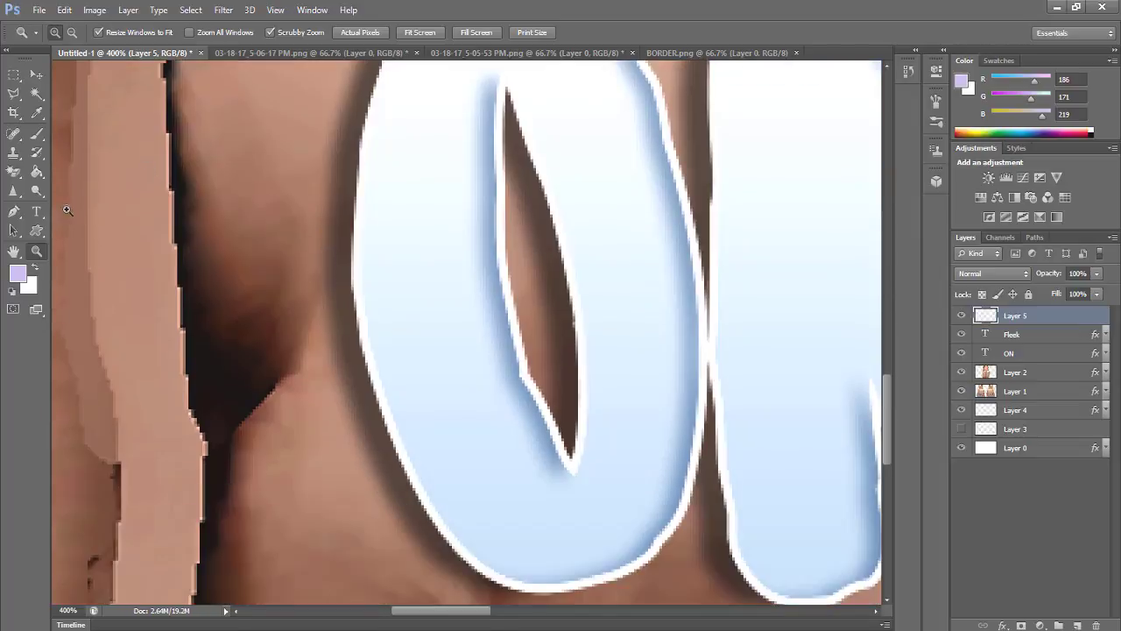
Test the 13 px brush with a single light purple dab beside the letter "O" and undo it
left_click(38, 134)
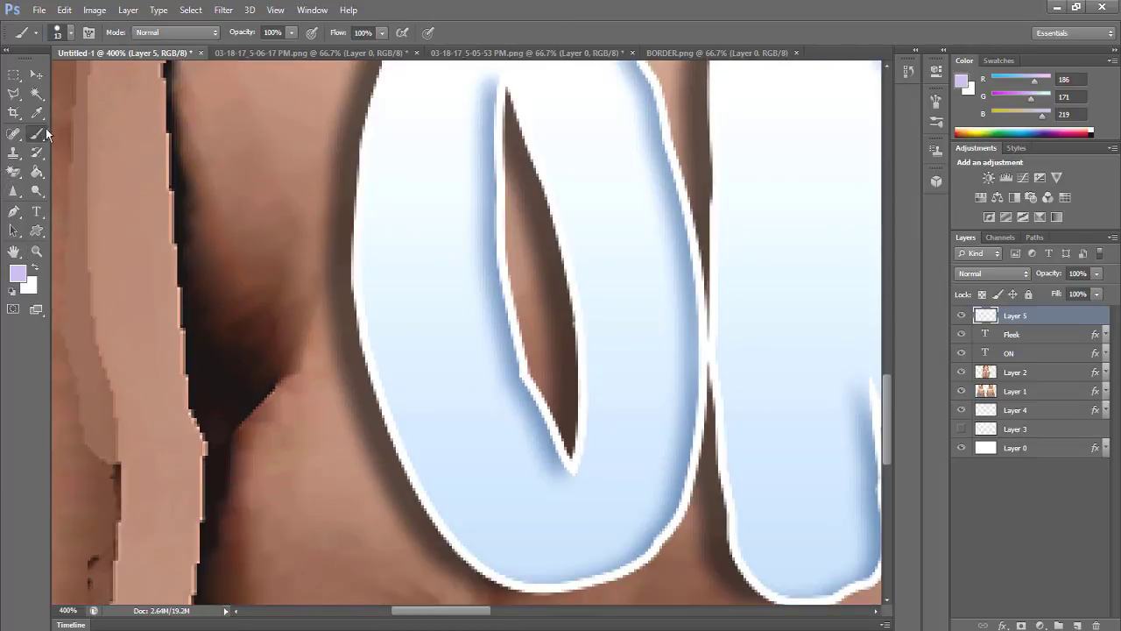
scroll(350, 210, "up", 3)
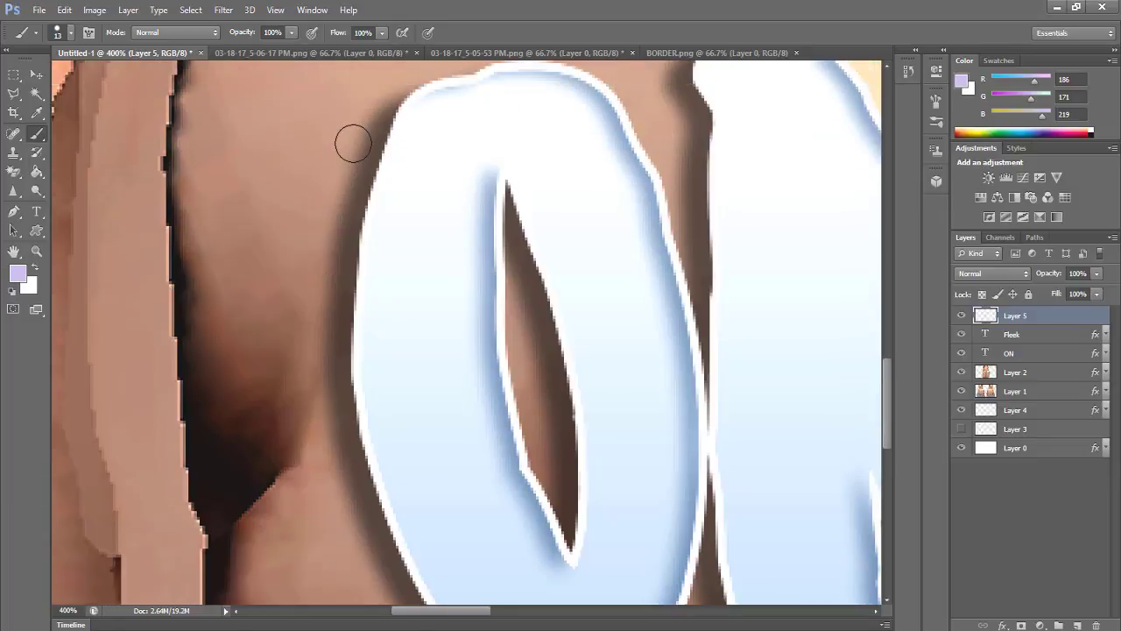
left_click(352, 143)
left_click(69, 12)
left_click(97, 26)
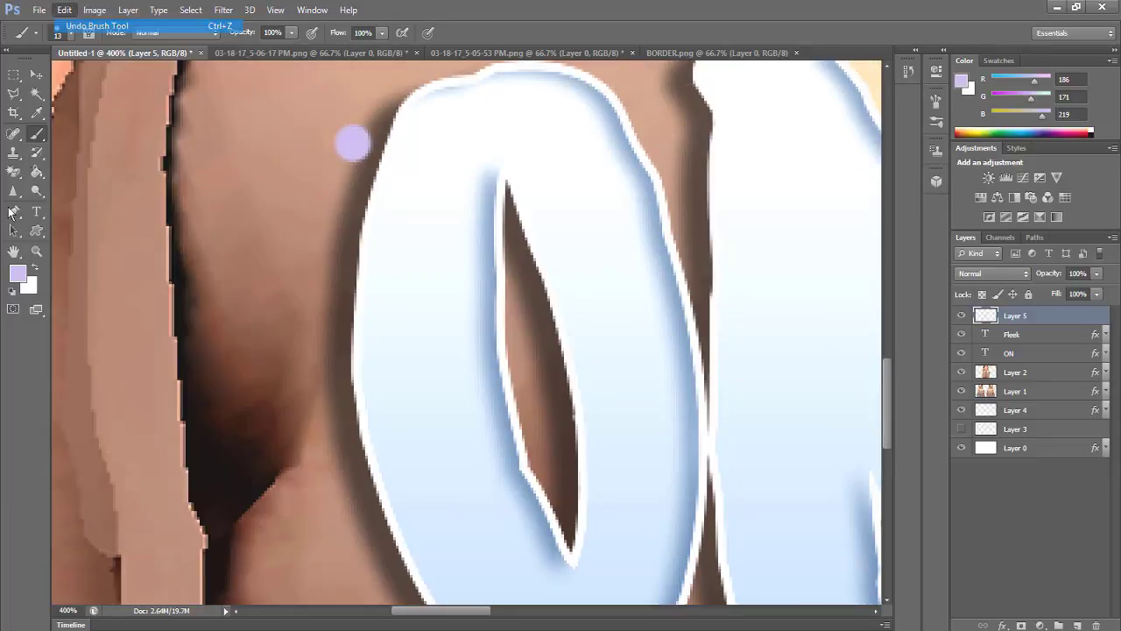
Paint a column of six white dots with the 13 px brush along the outer left edge of the letter "O"
key("x")
left_click_drag(353, 126, 323, 387)
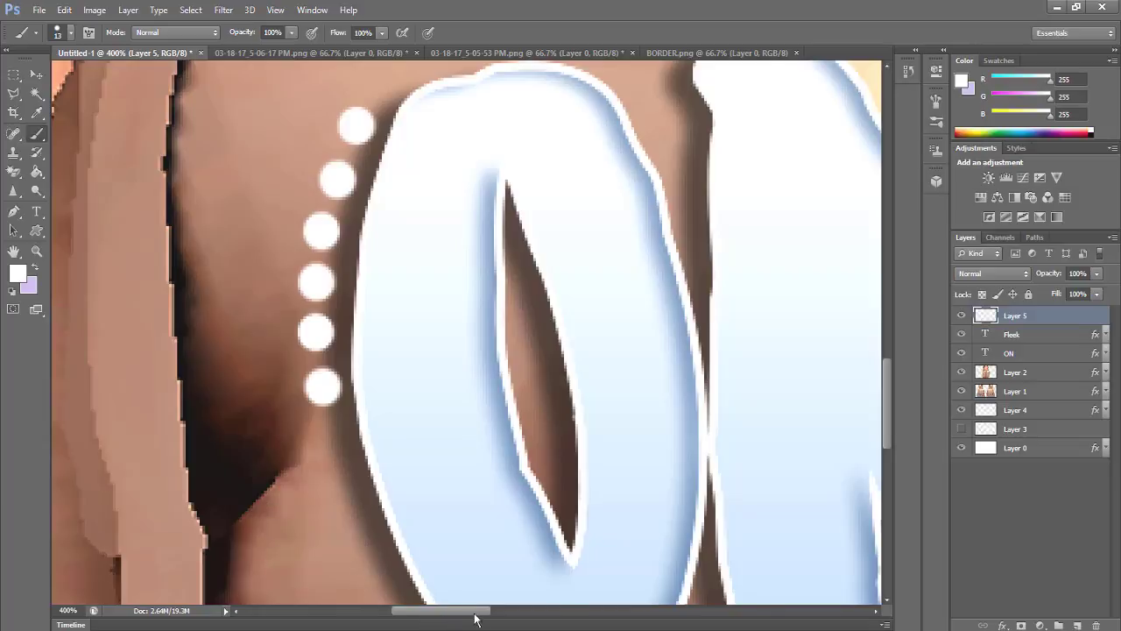
Paint a curved row of six white dots around the lower-left corner of the letter "F"
left_click_drag(474, 613, 561, 615)
scroll(492, 349, "down", 3)
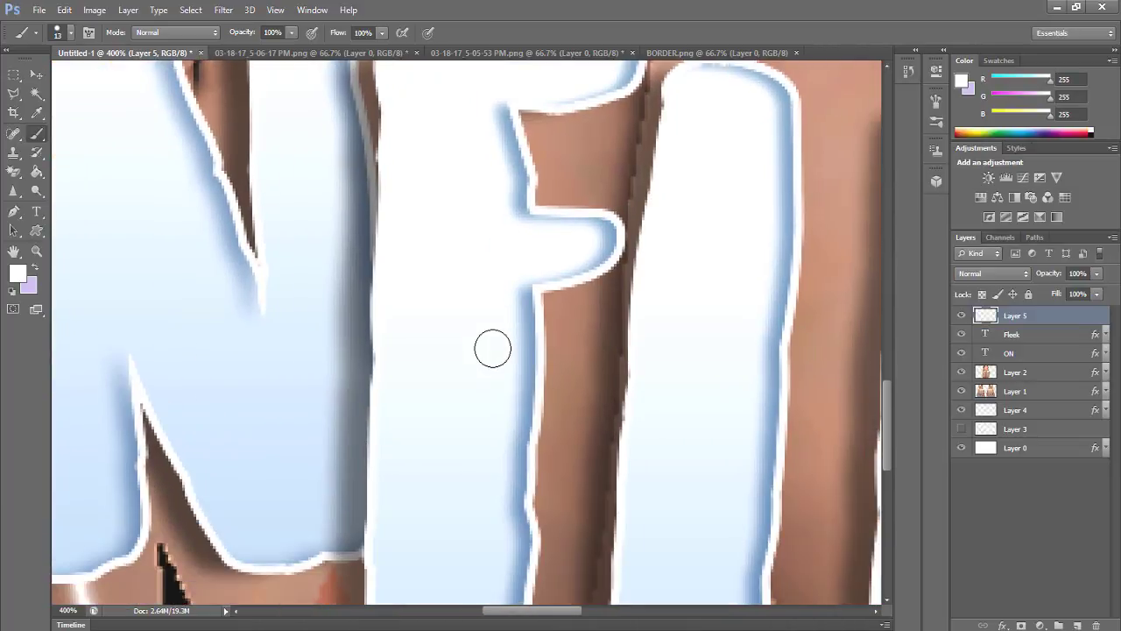
scroll(492, 348, "down", 5)
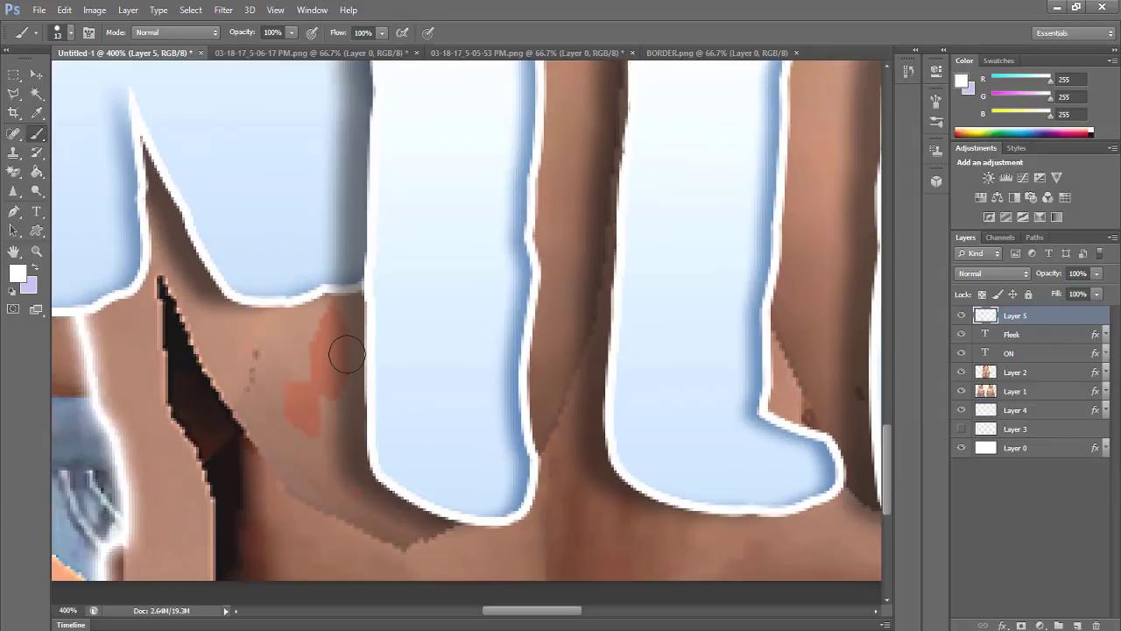
left_click_drag(341, 354, 337, 447)
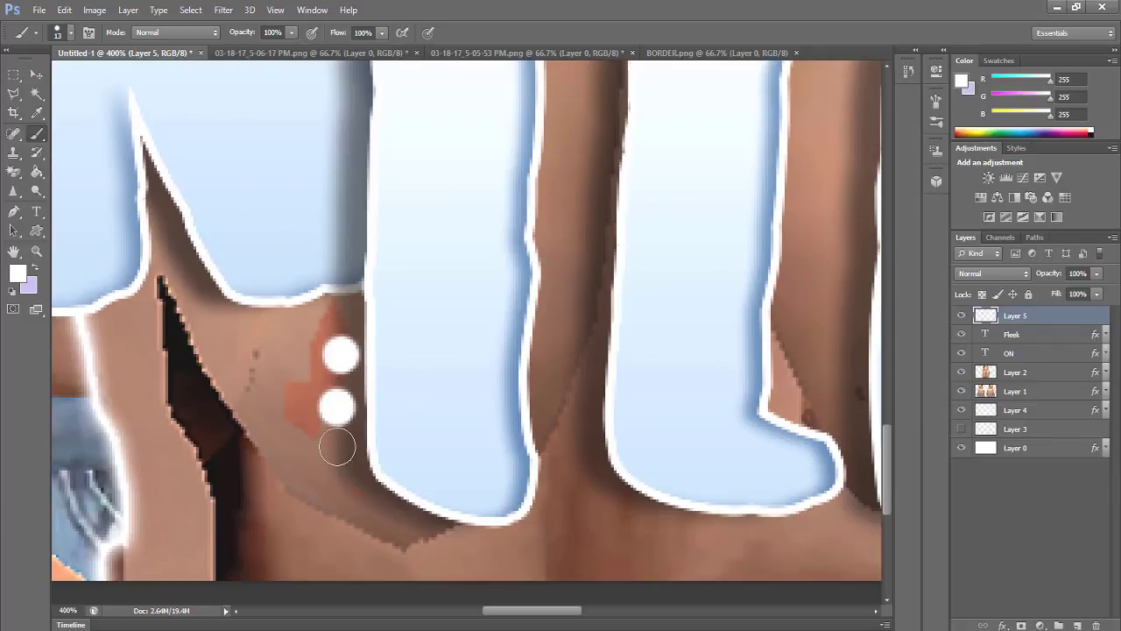
left_click(341, 468)
left_click(373, 505)
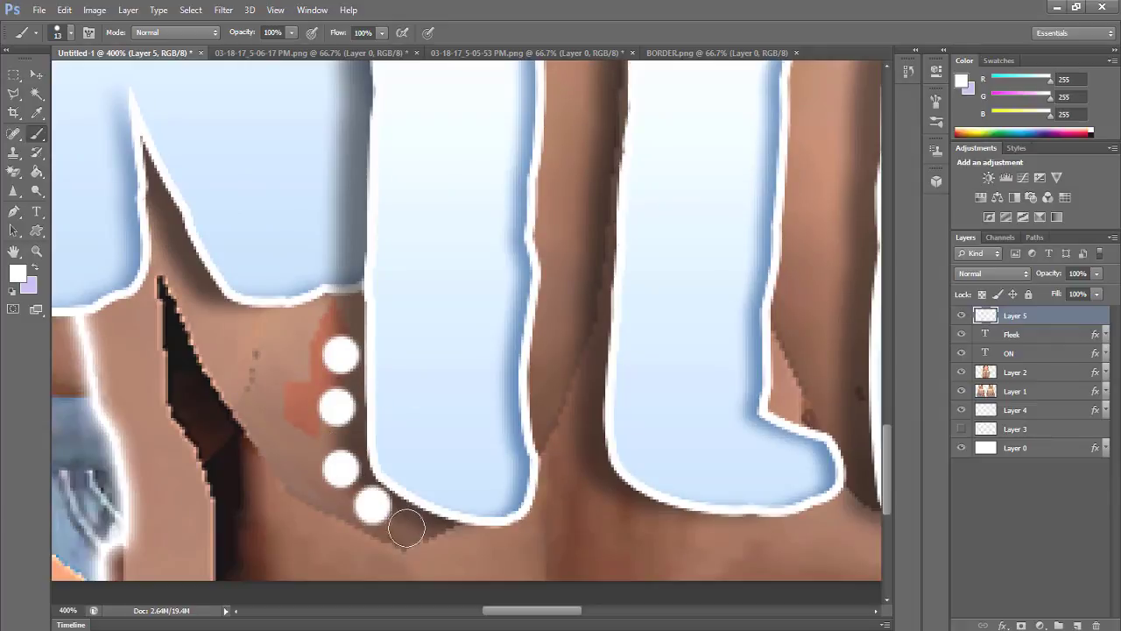
left_click(404, 527)
left_click(444, 548)
Paint a row of six white dots following the right edge of the letter "K"
mouse_move(577, 610)
left_mouse_down()
mouse_move(679, 609)
mouse_move(719, 596)
mouse_move(657, 589)
left_mouse_up()
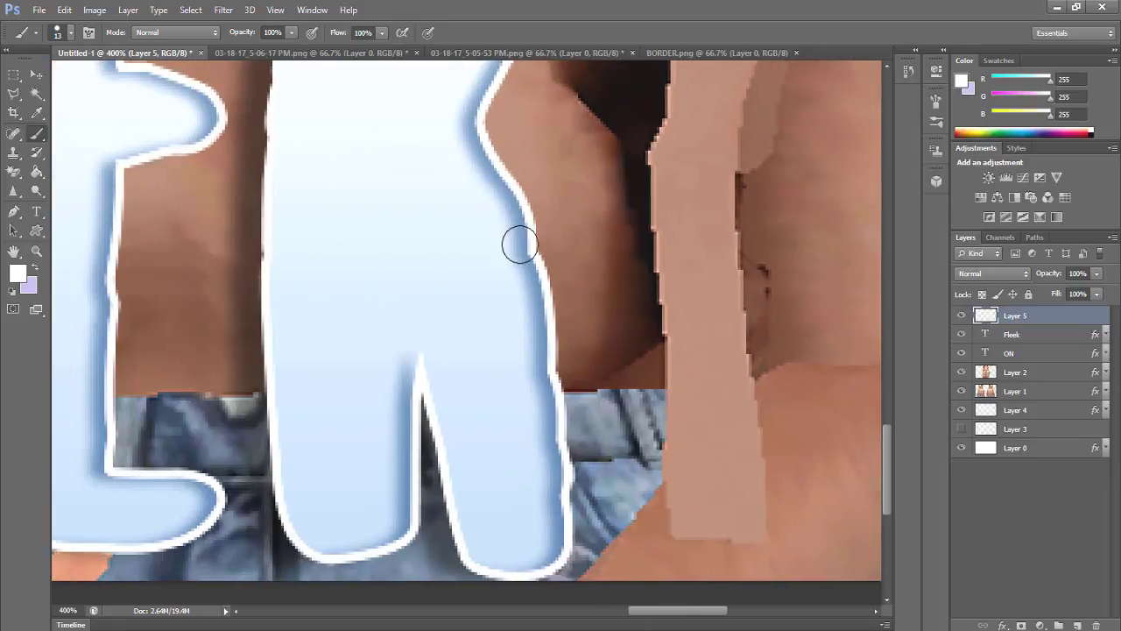
left_click(512, 136)
left_click(540, 171)
left_click(561, 212)
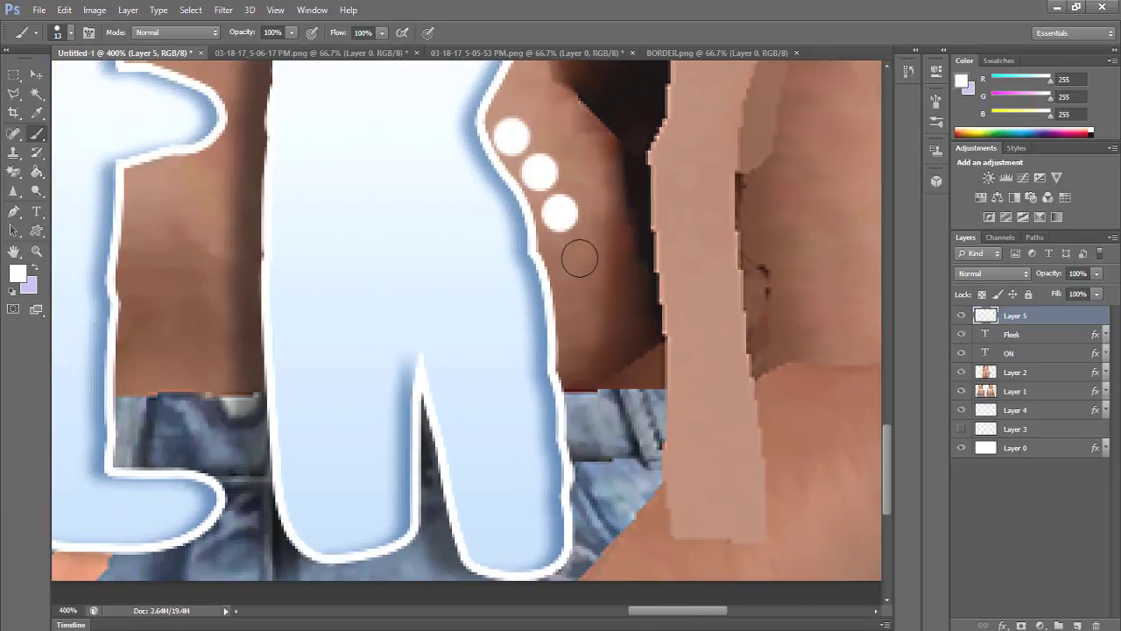
left_click(573, 263)
left_click(578, 309)
left_click(583, 359)
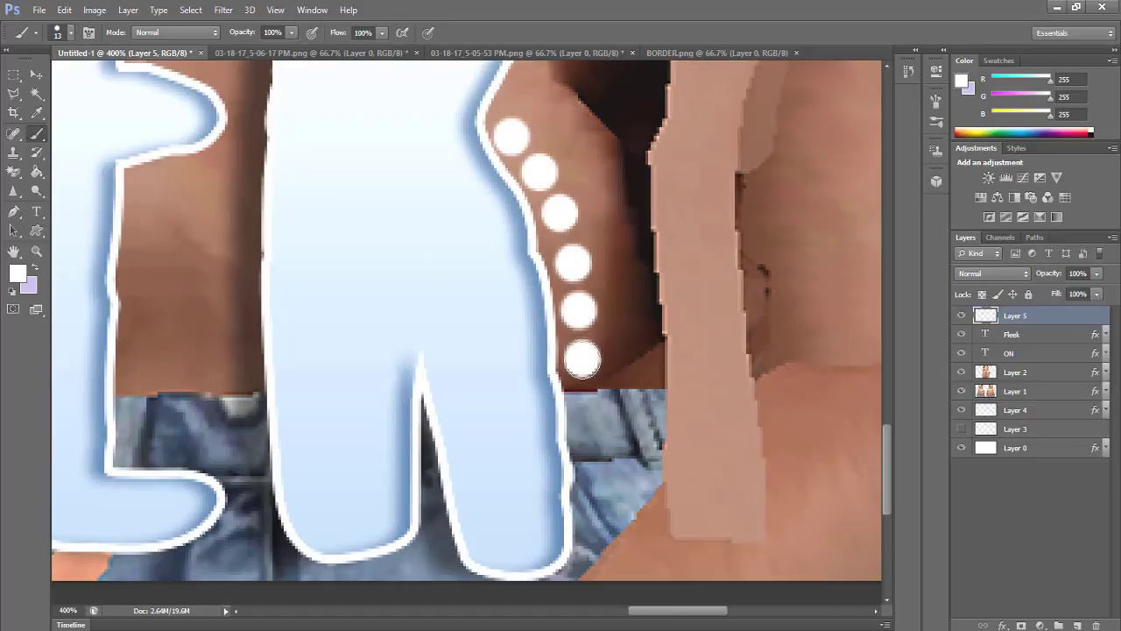
Add a purple #916cc8 Color Overlay at 100% opacity to the dots on Layer 5
scroll(360, 110, "up", 5)
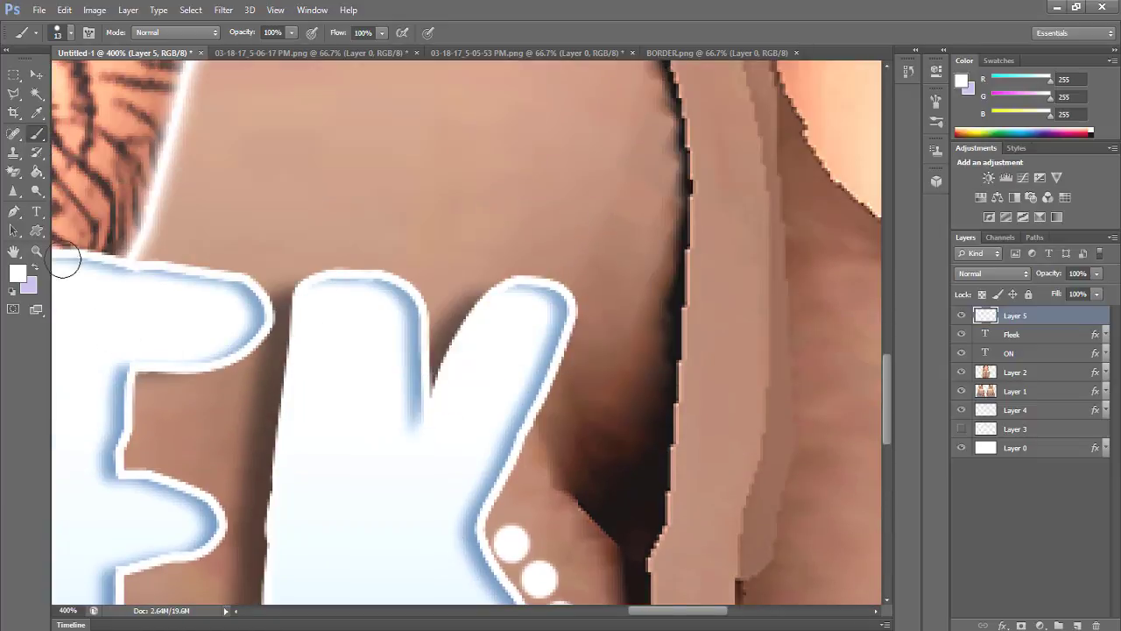
left_click(37, 252)
left_click(209, 169, "alt")
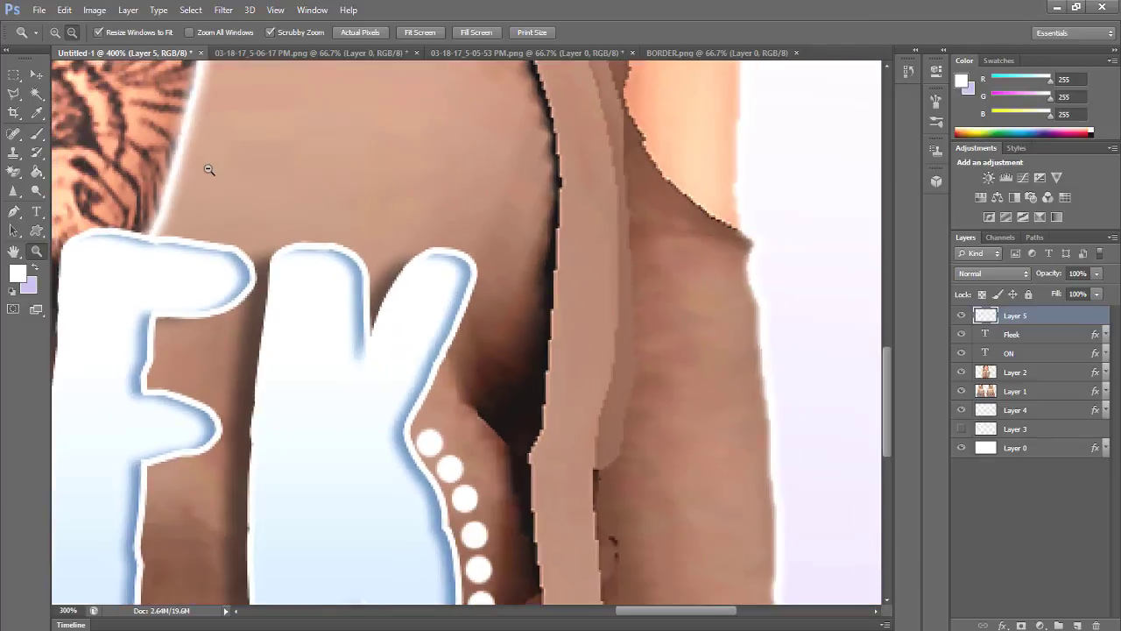
key("ctrl+0")
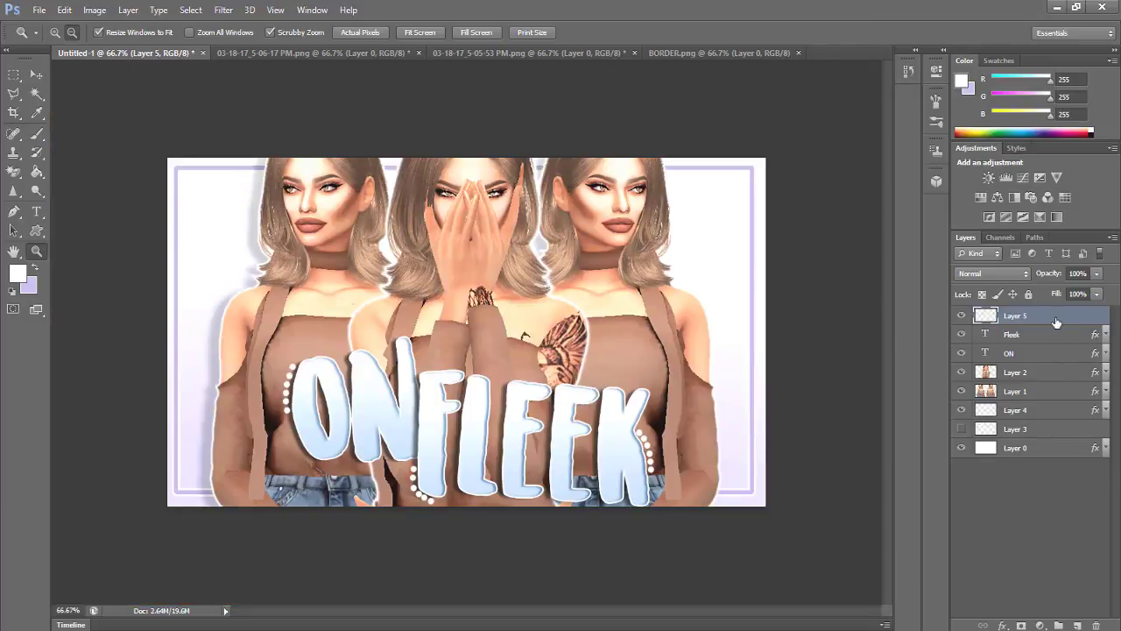
double_click(1088, 320)
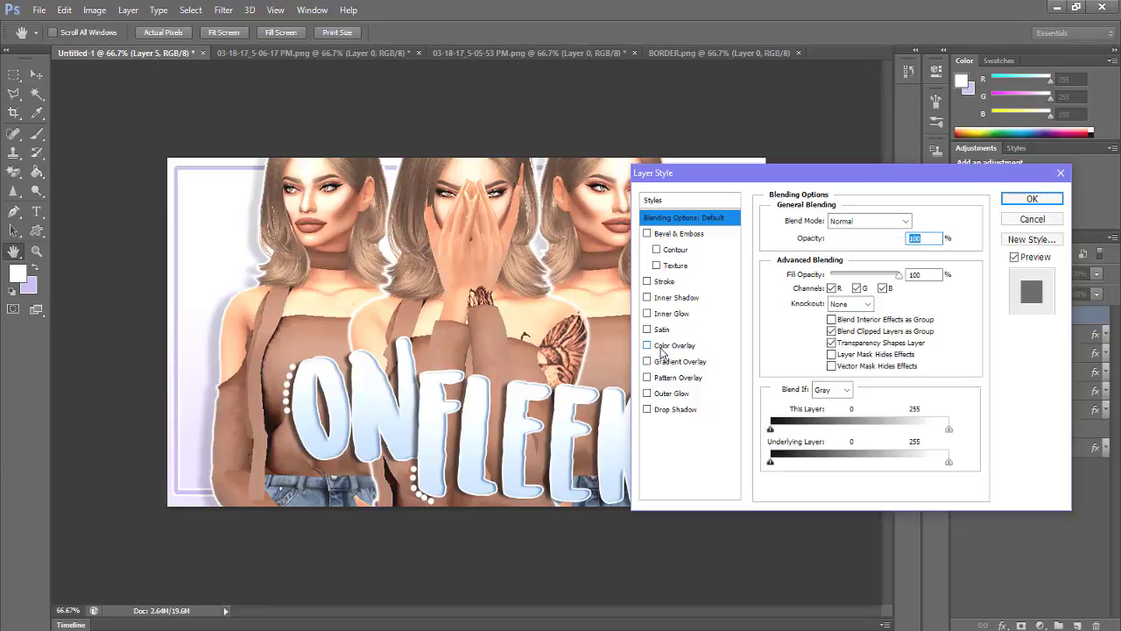
left_click(648, 345)
left_click(674, 345)
left_click(918, 223)
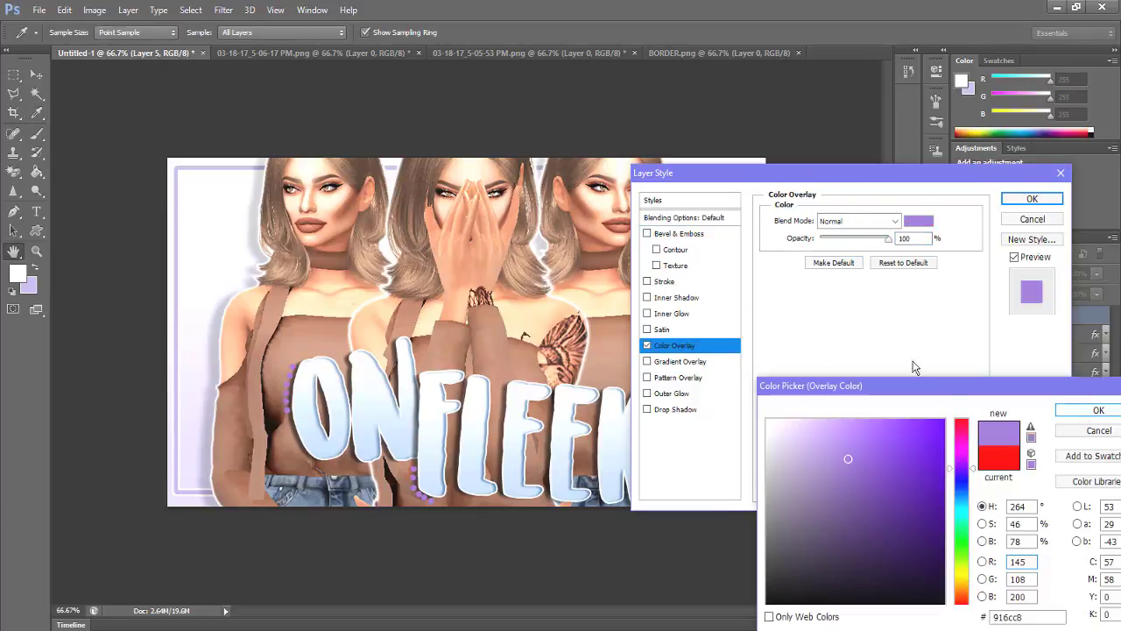
key("Return")
Add a 3 px white outside Stroke to the dots on Layer 5, apply the layer style and collapse its effects list
left_click(647, 281)
left_click(666, 282)
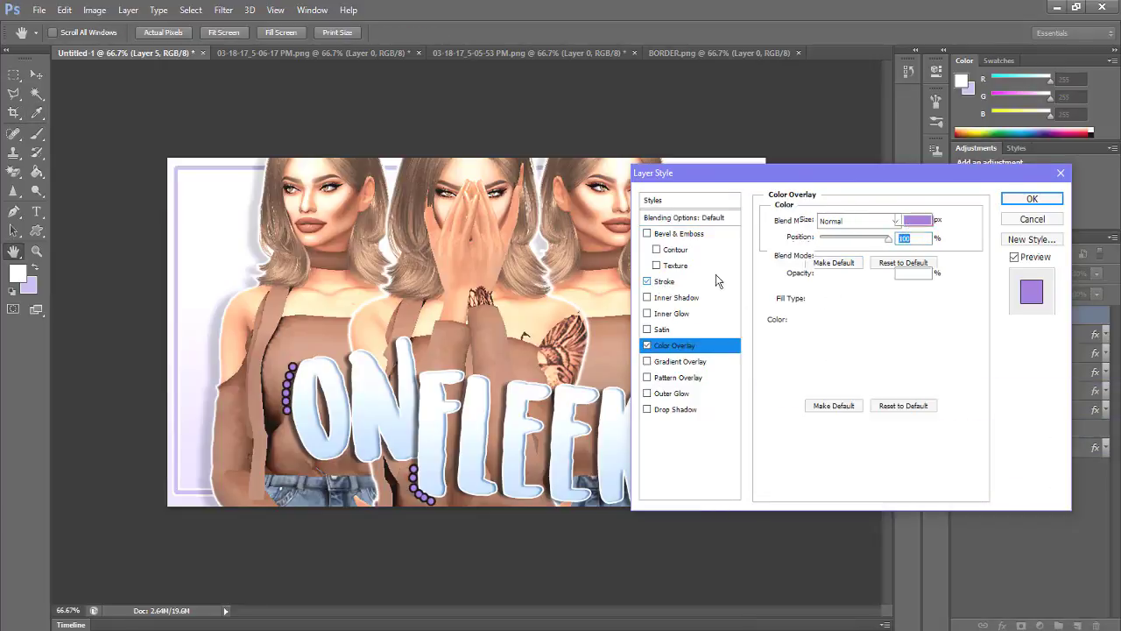
left_click(804, 319)
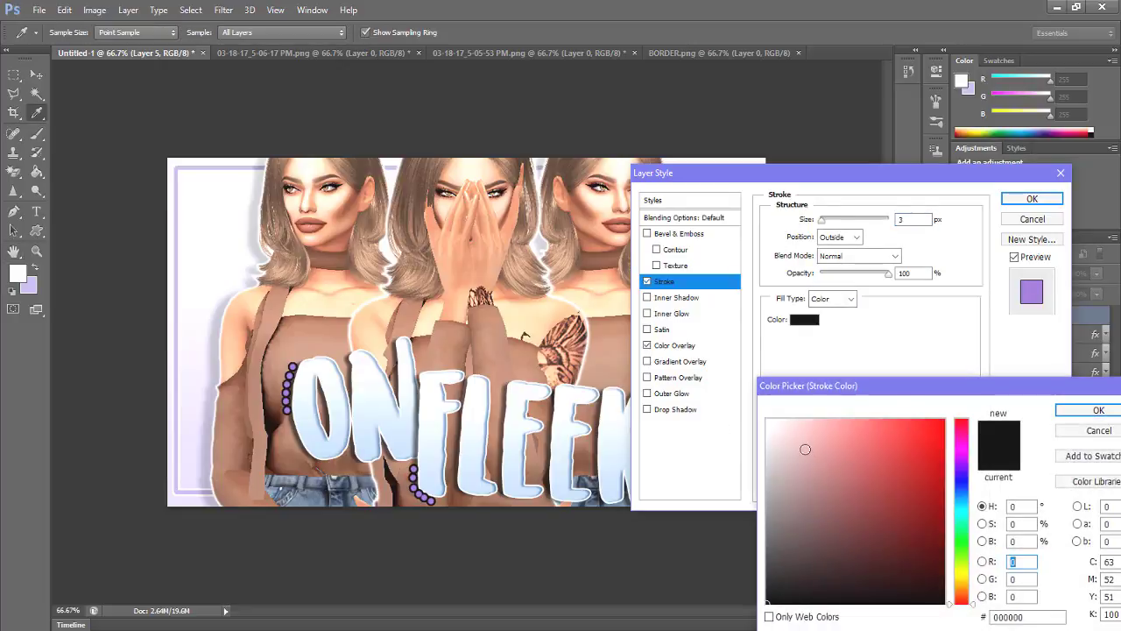
left_click(769, 417)
key("Return")
left_click(1025, 201)
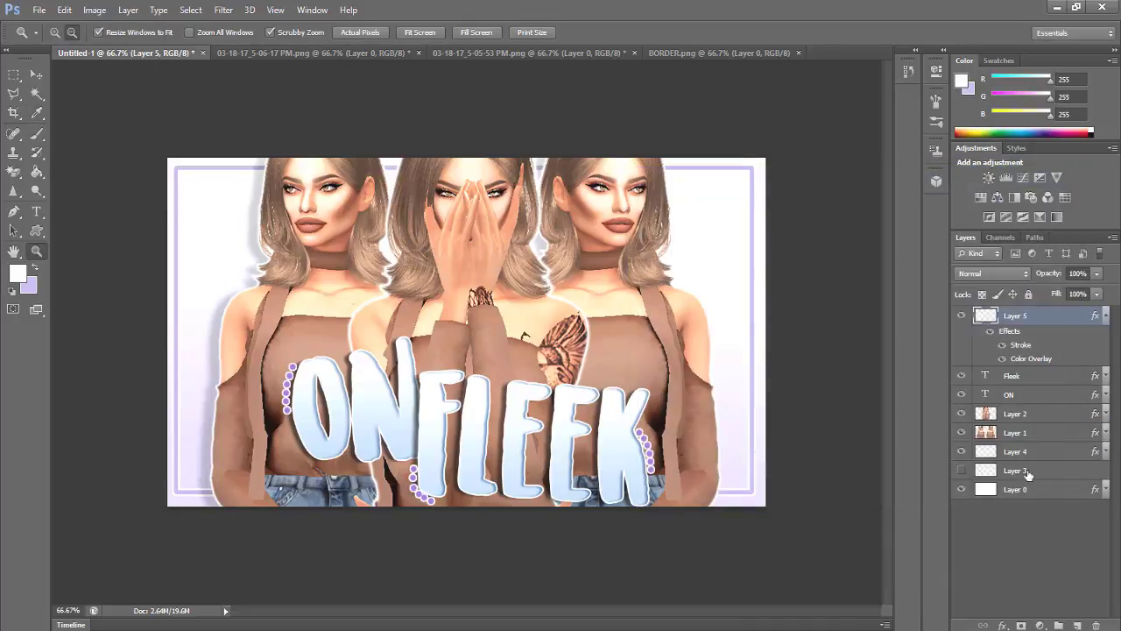
left_click(1106, 317)
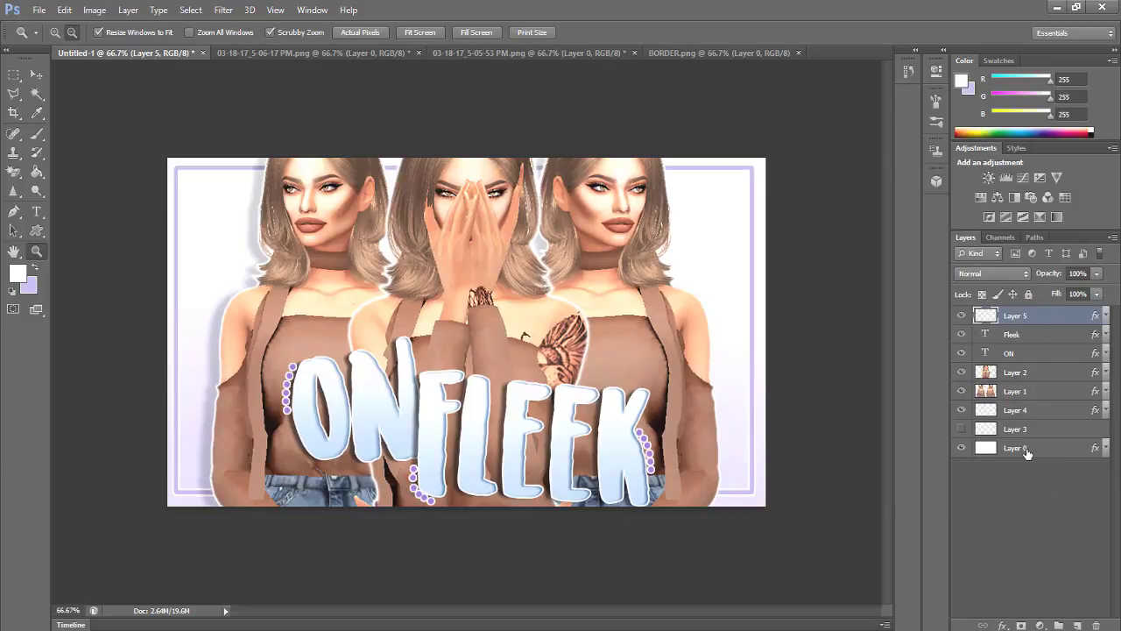
Apply a 50-300mm Zoom Lens Flare at 145% brightness to Layer 2, centred beside the right of the figure's head
left_click(1031, 375)
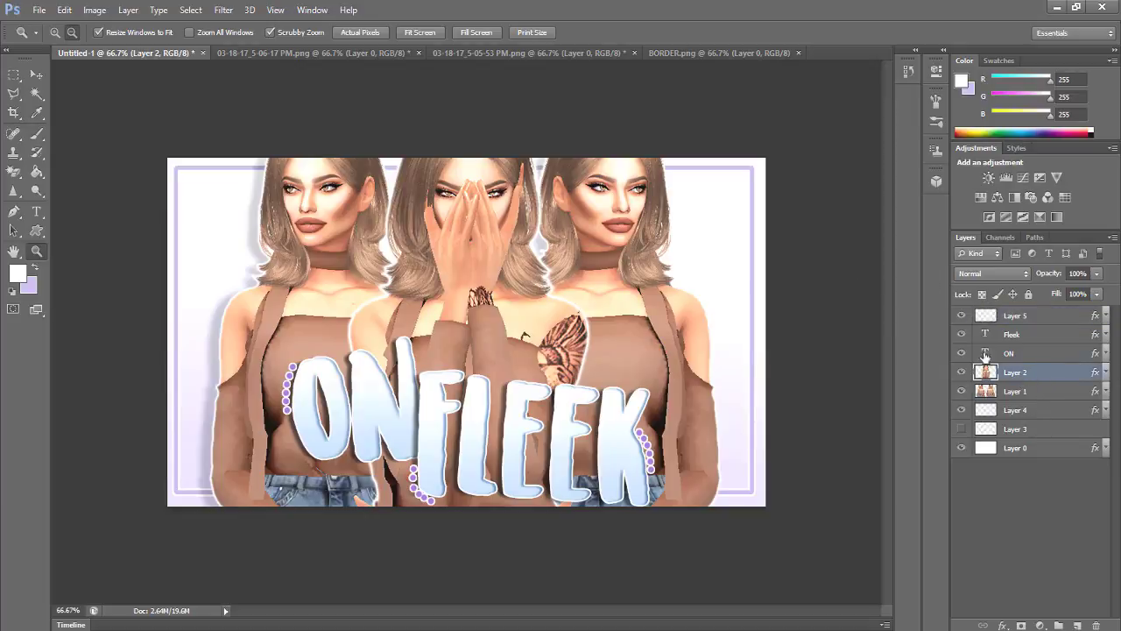
left_click(223, 10)
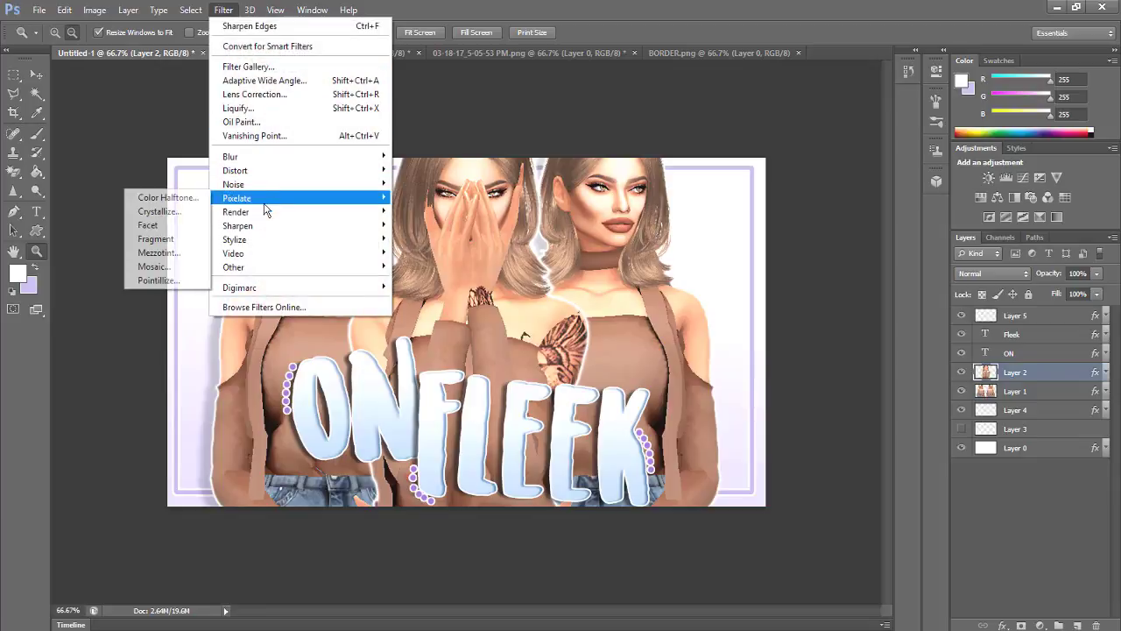
mouse_move(263, 210)
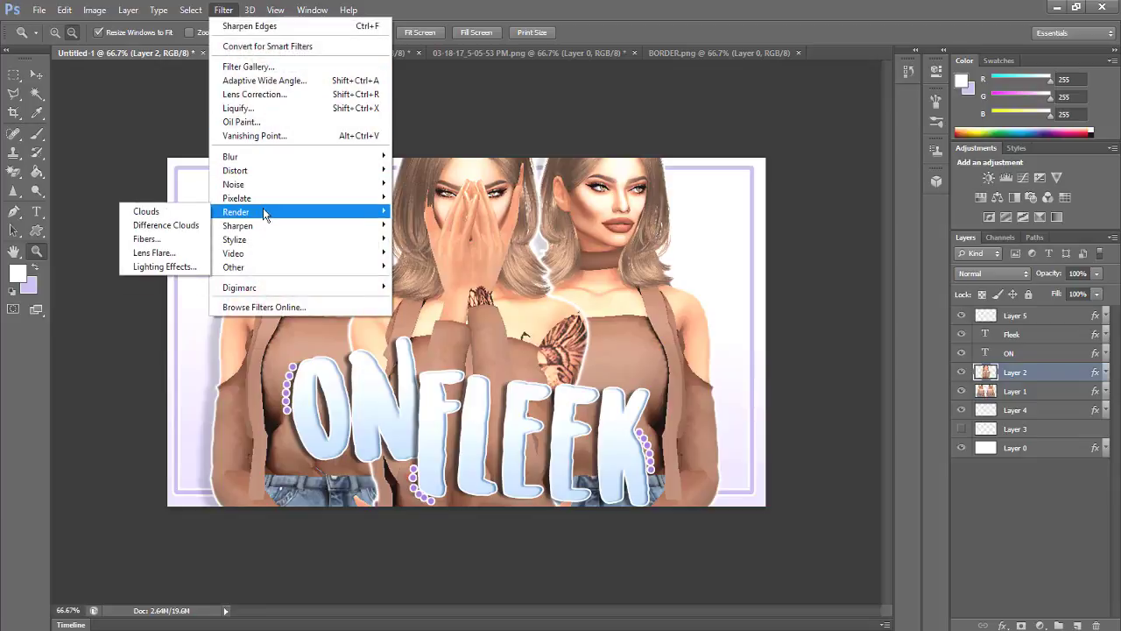
left_click(167, 252)
left_click(525, 156)
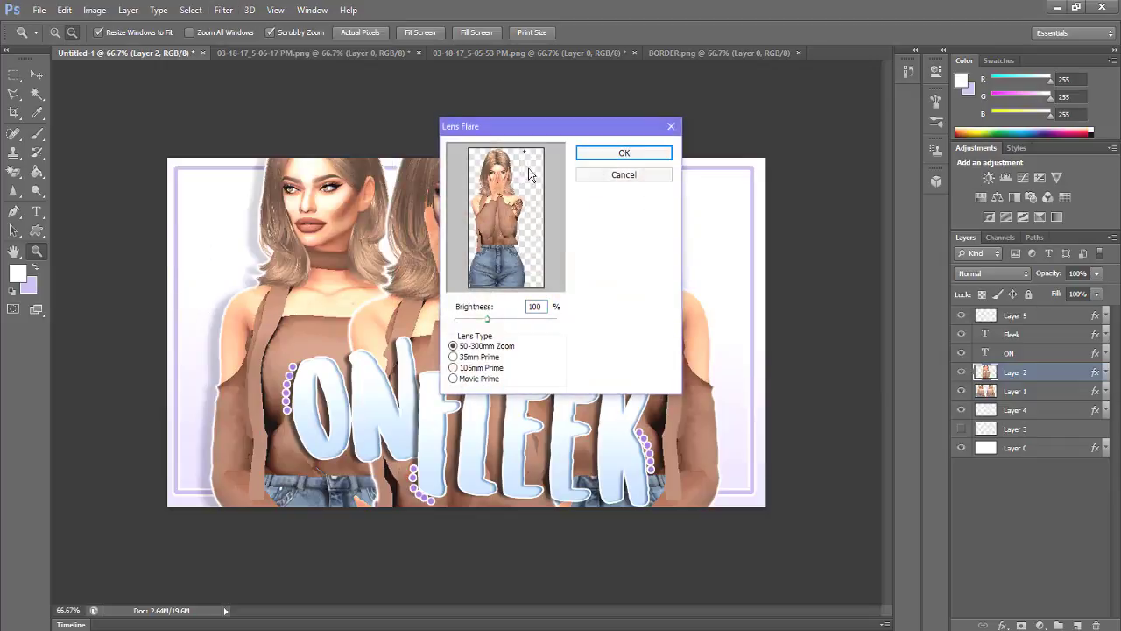
left_click_drag(532, 181, 499, 192)
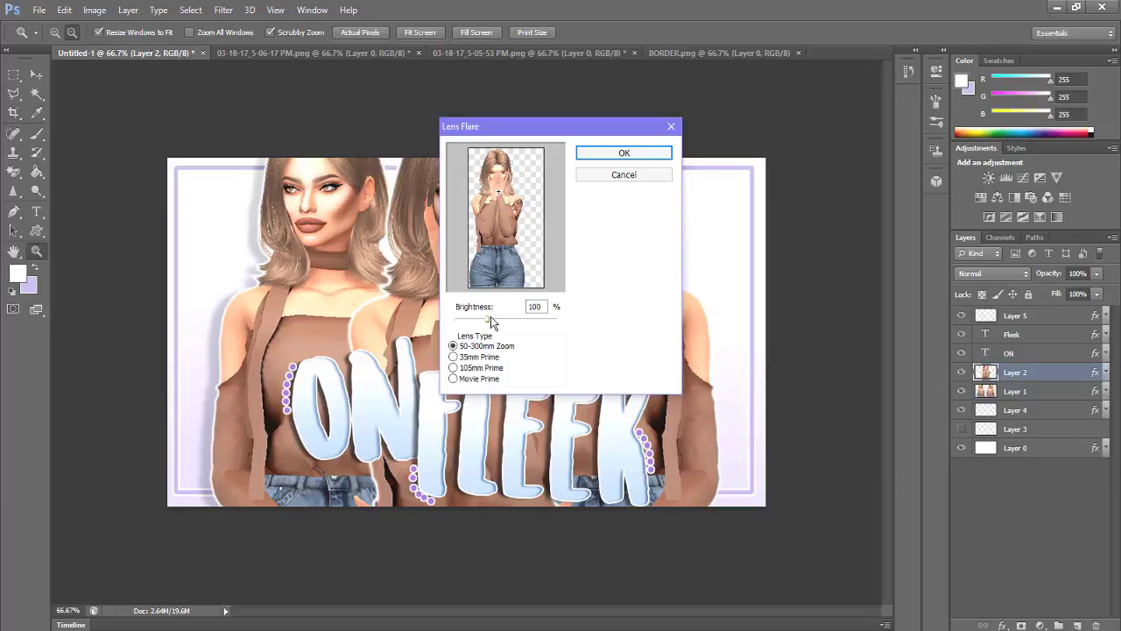
left_click_drag(492, 322, 504, 321)
left_click_drag(499, 192, 518, 162)
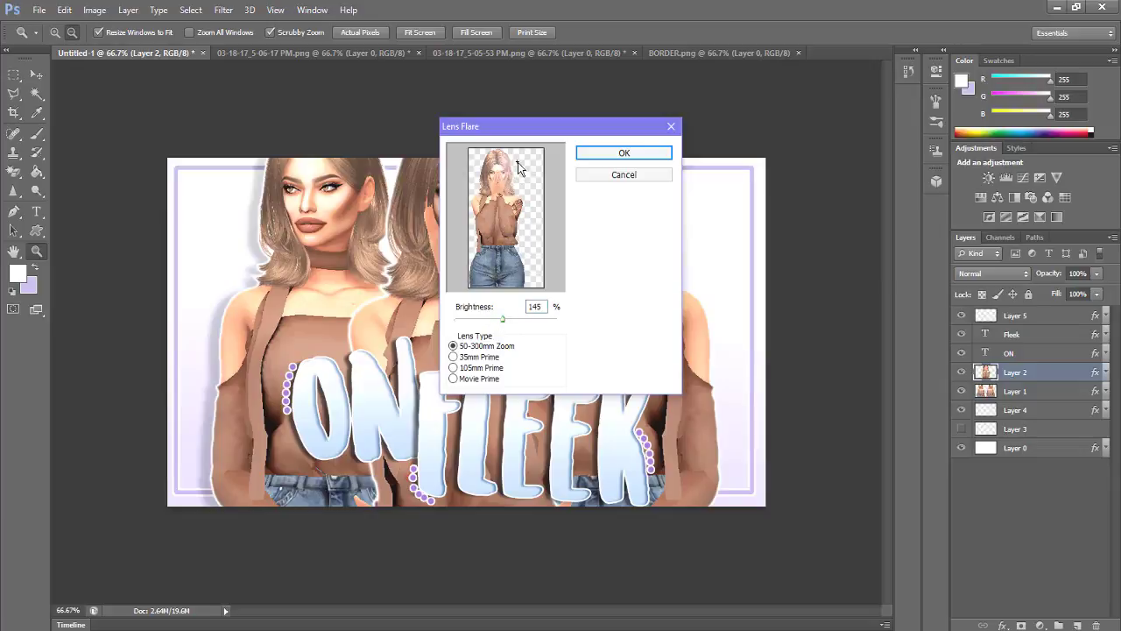
left_click(524, 175)
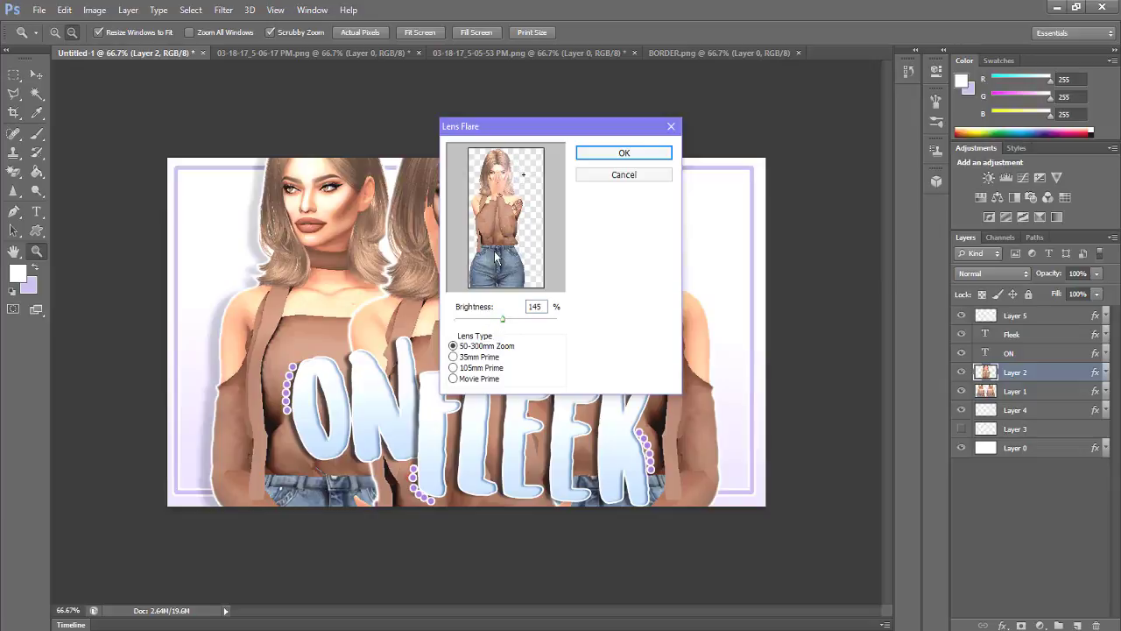
left_click_drag(522, 175, 527, 165)
left_click(636, 153)
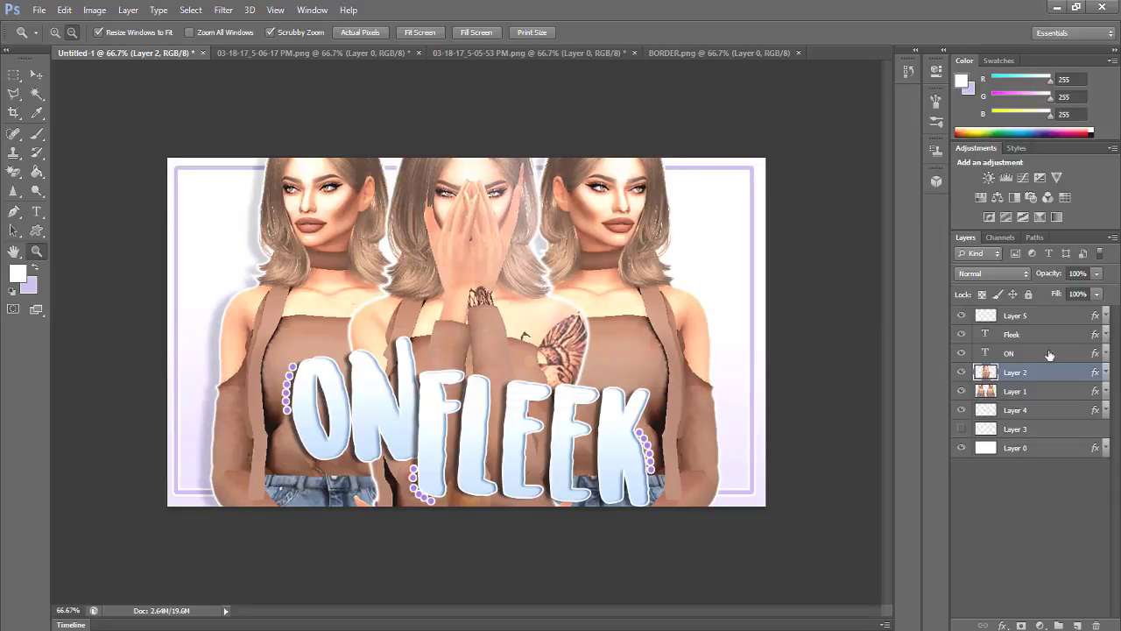
Apply the Lens Flare filter to Layer 1 twice, once over the right figure and once over the left figure
left_click(1032, 394)
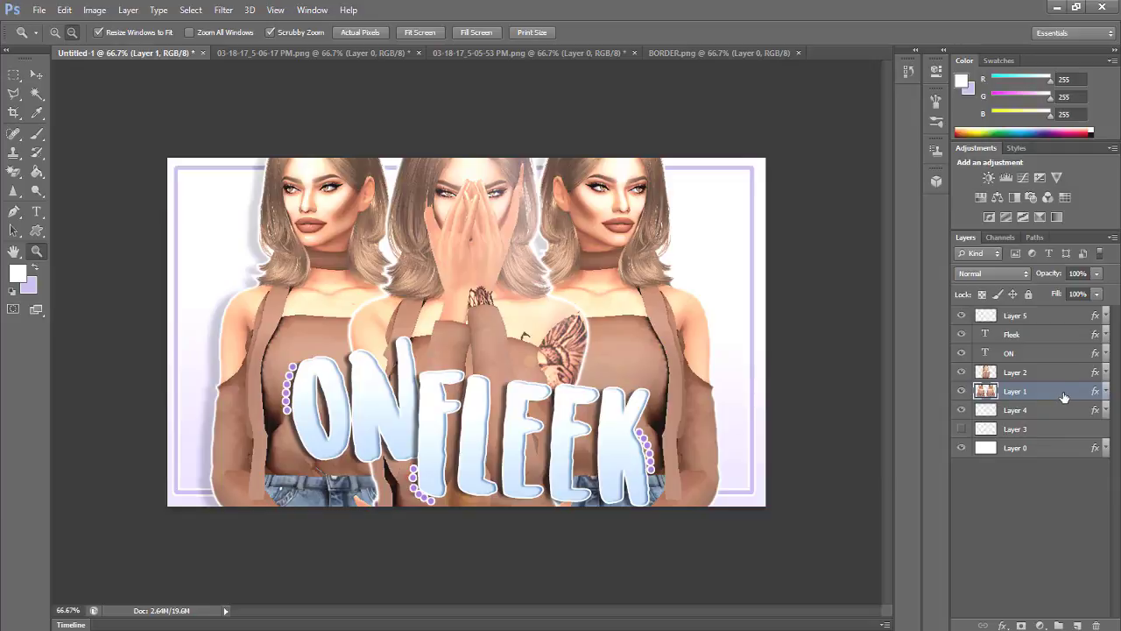
key("ctrl+f")
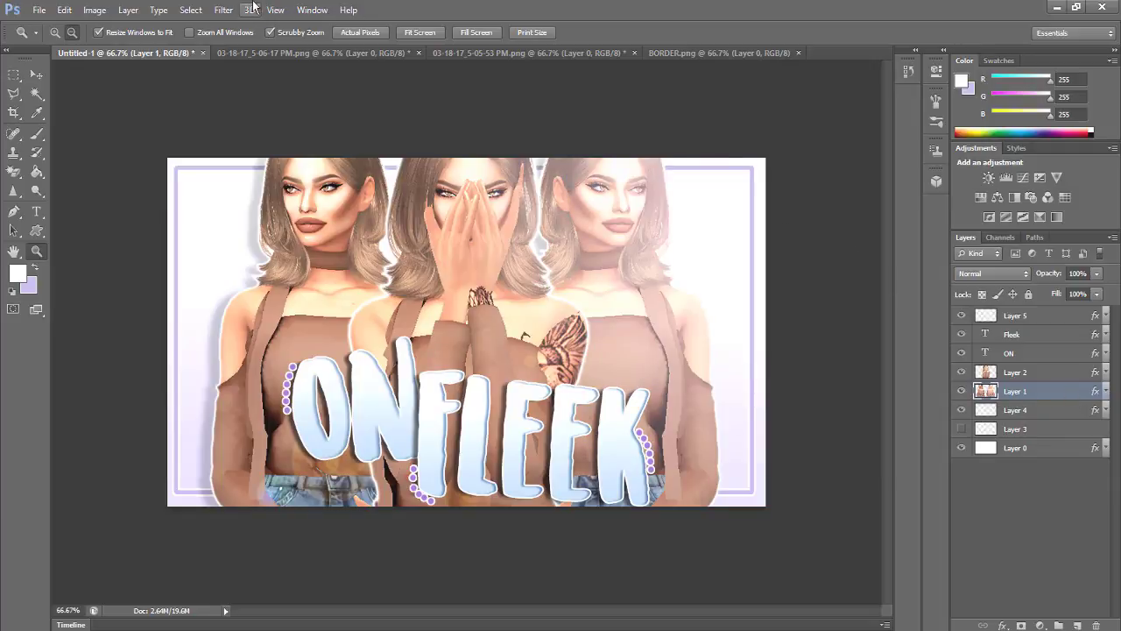
left_click(223, 10)
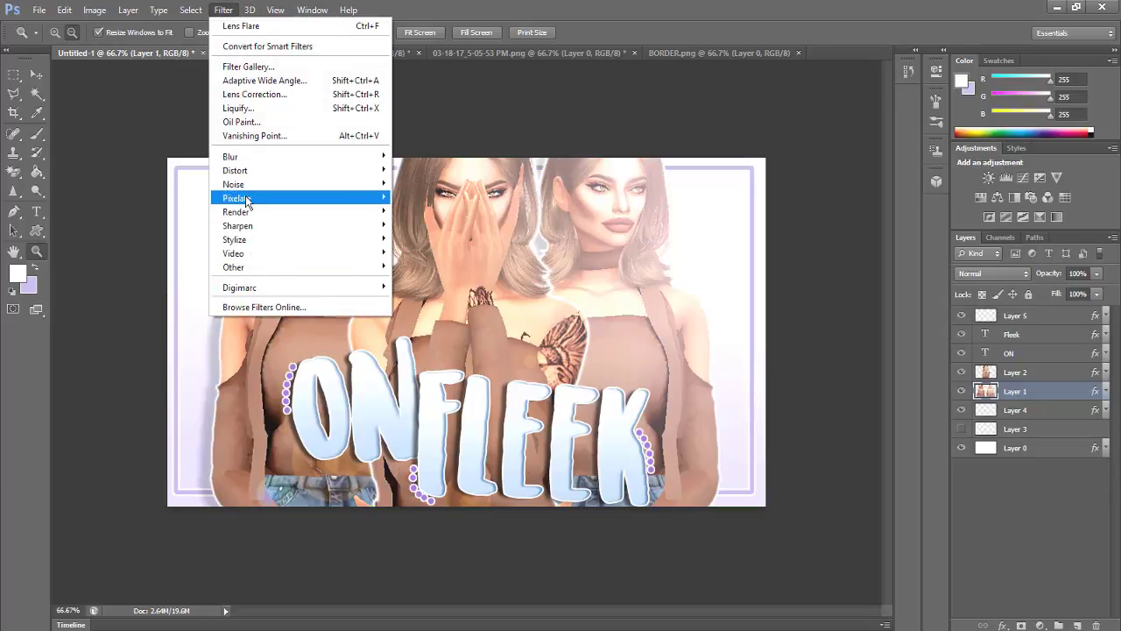
left_click(1020, 398)
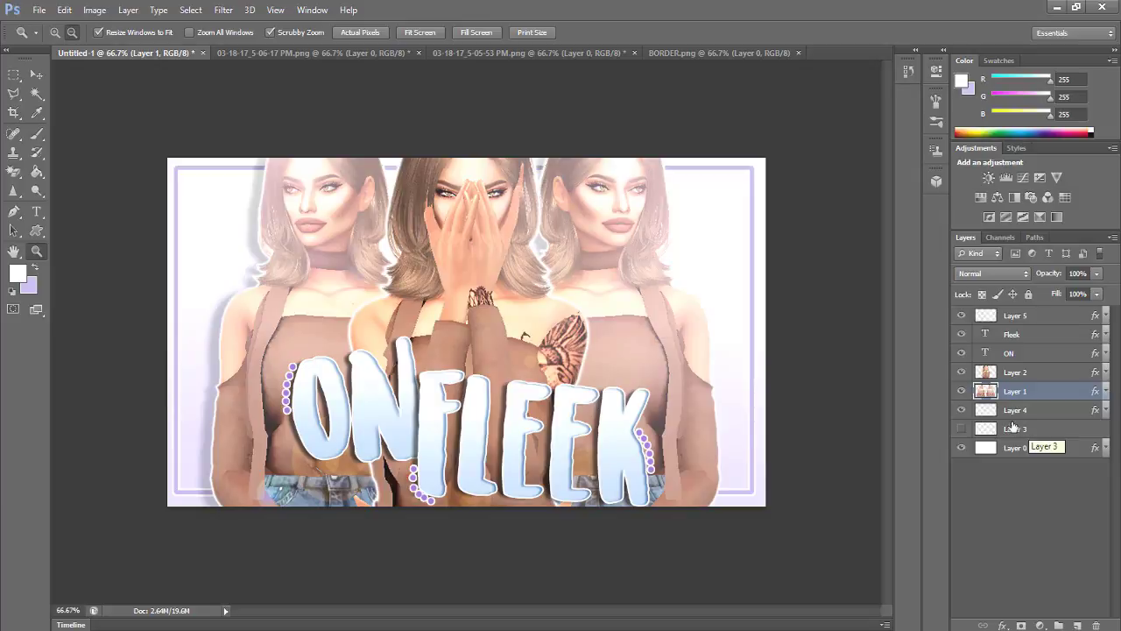
left_click(415, 204, "alt")
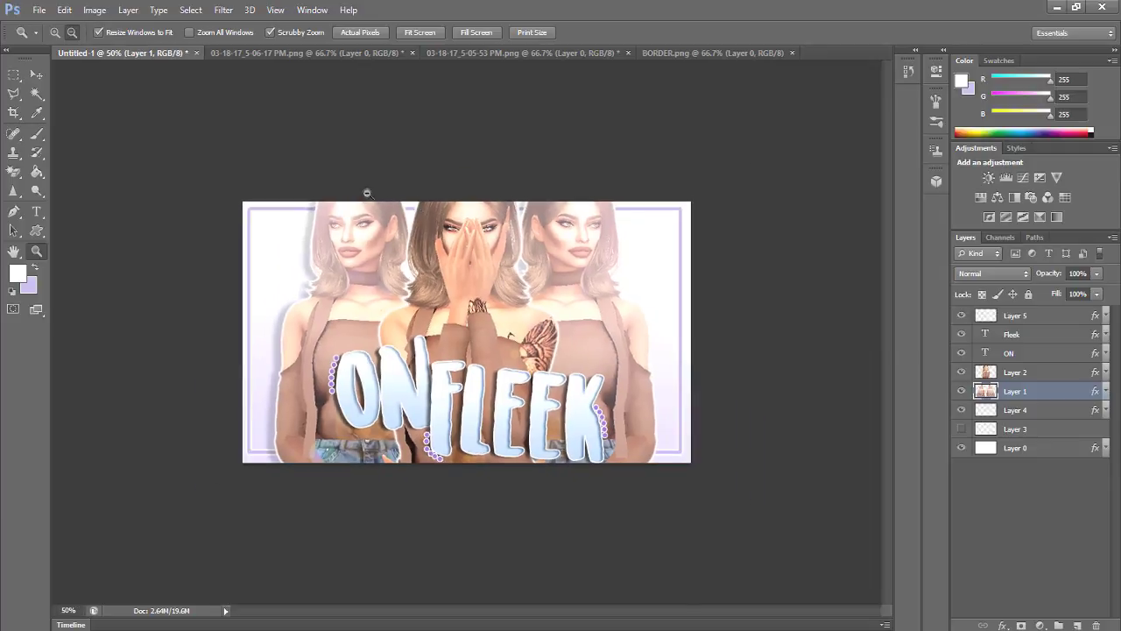
left_click(384, 306)
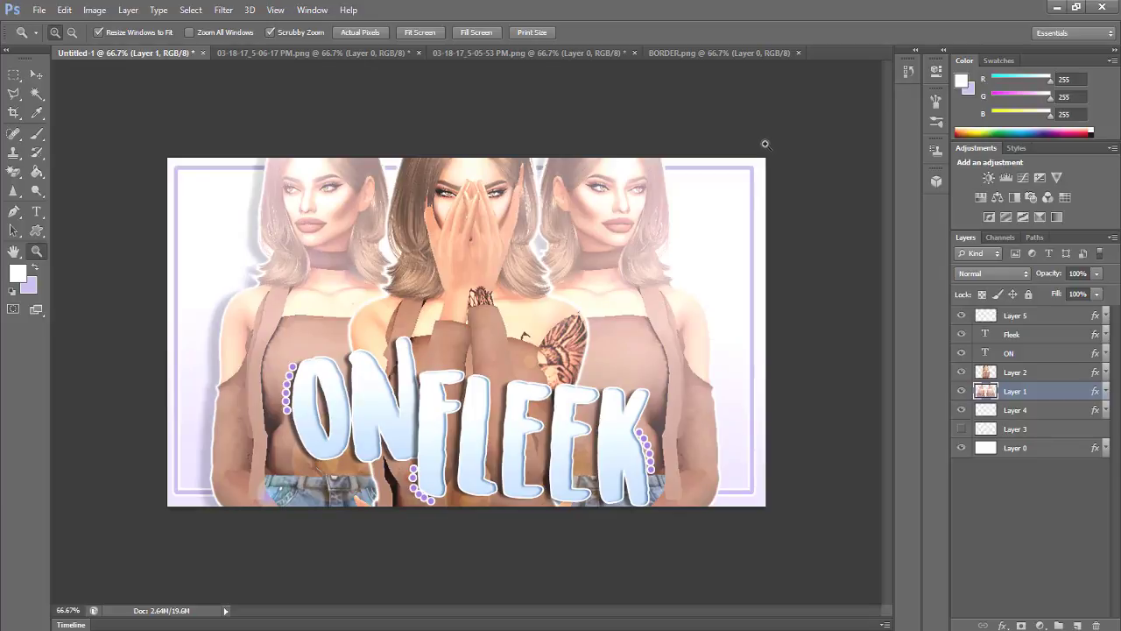
left_click(71, 32)
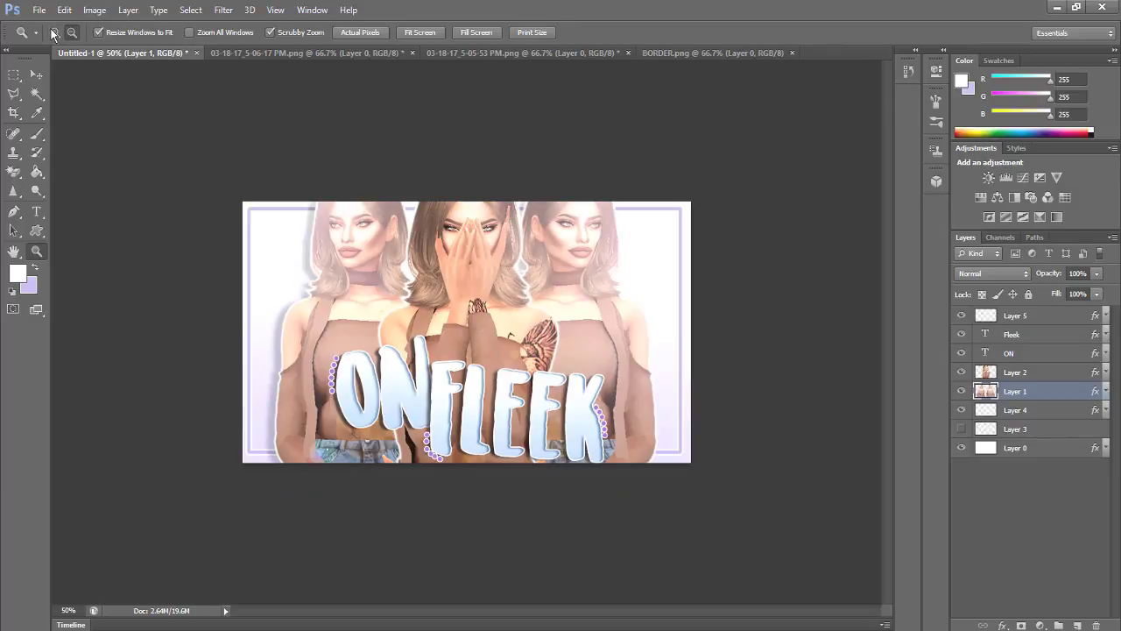
left_click(54, 32)
left_click(468, 288)
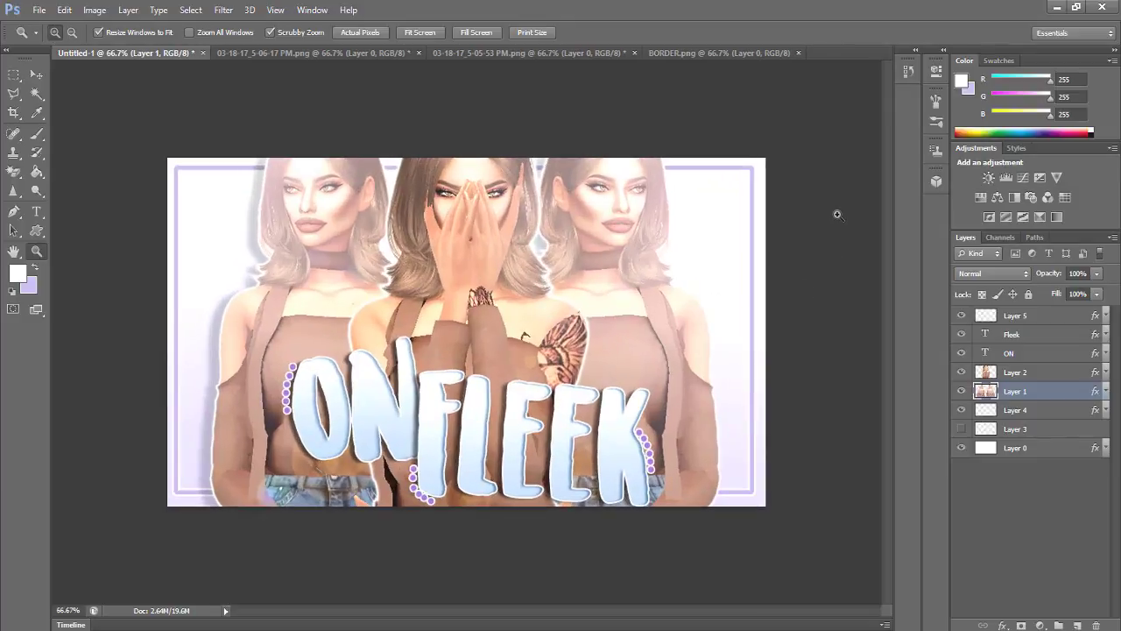